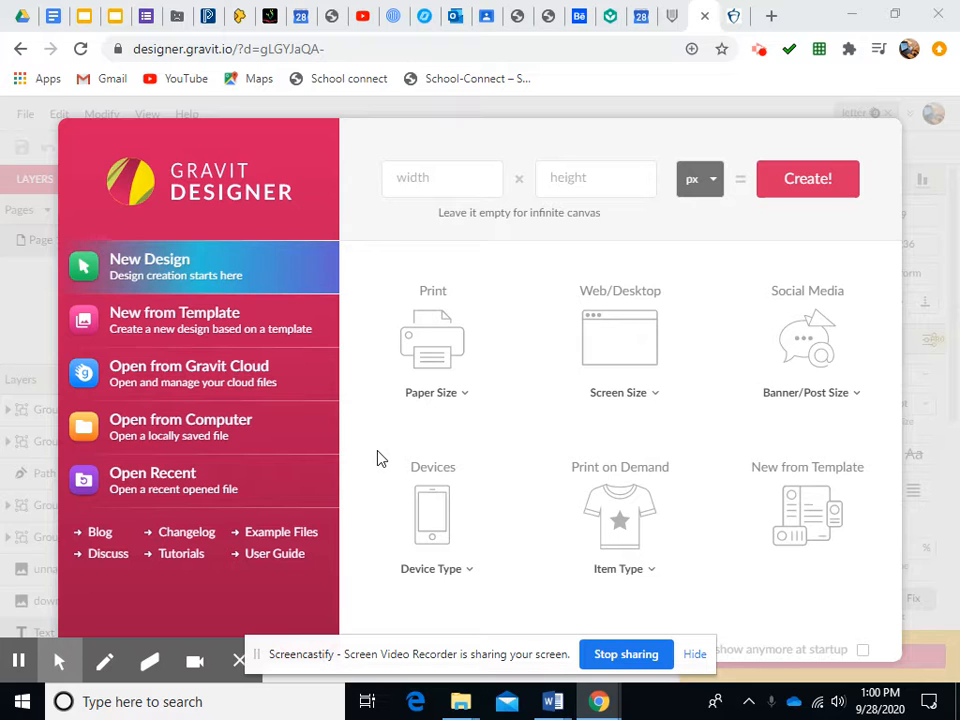
Create a new design 8.5 by 11 inches in size
{"action": "left_click", "coordinate": [417, 177]}
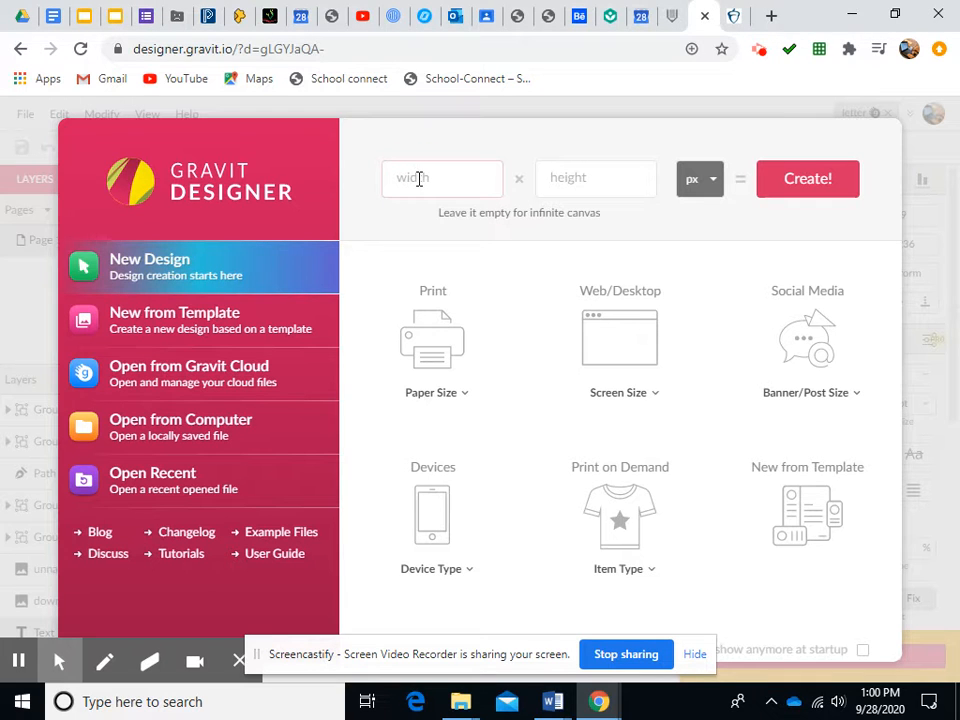
{"action": "type", "text": "8.5"}
{"action": "key", "text": "Tab"}
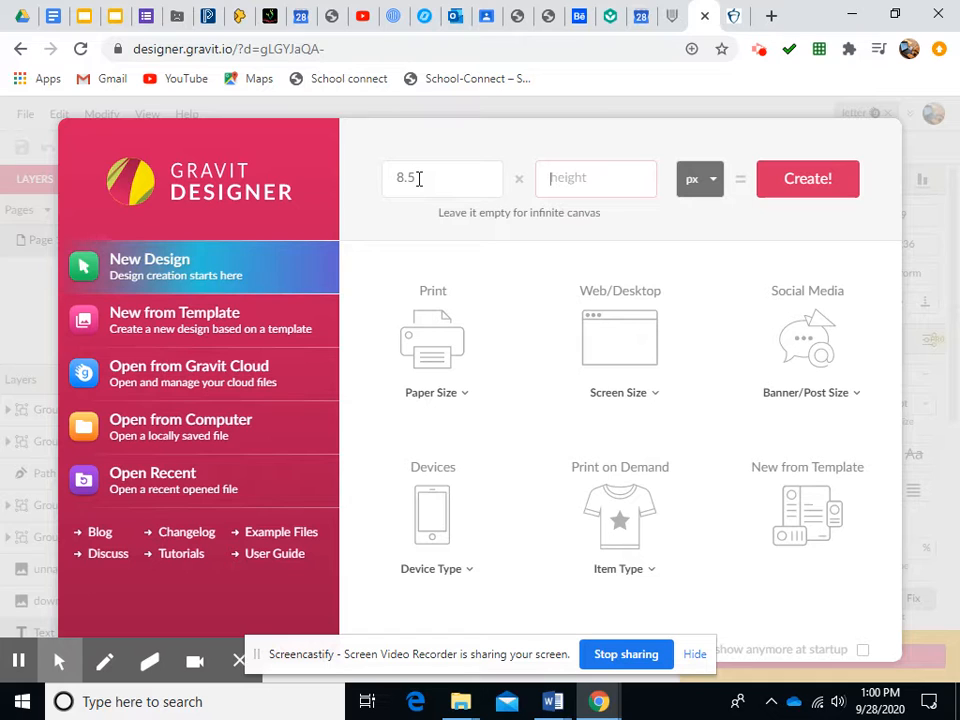
{"action": "type", "text": "11"}
{"action": "left_click", "coordinate": [713, 187]}
{"action": "left_click", "coordinate": [690, 246]}
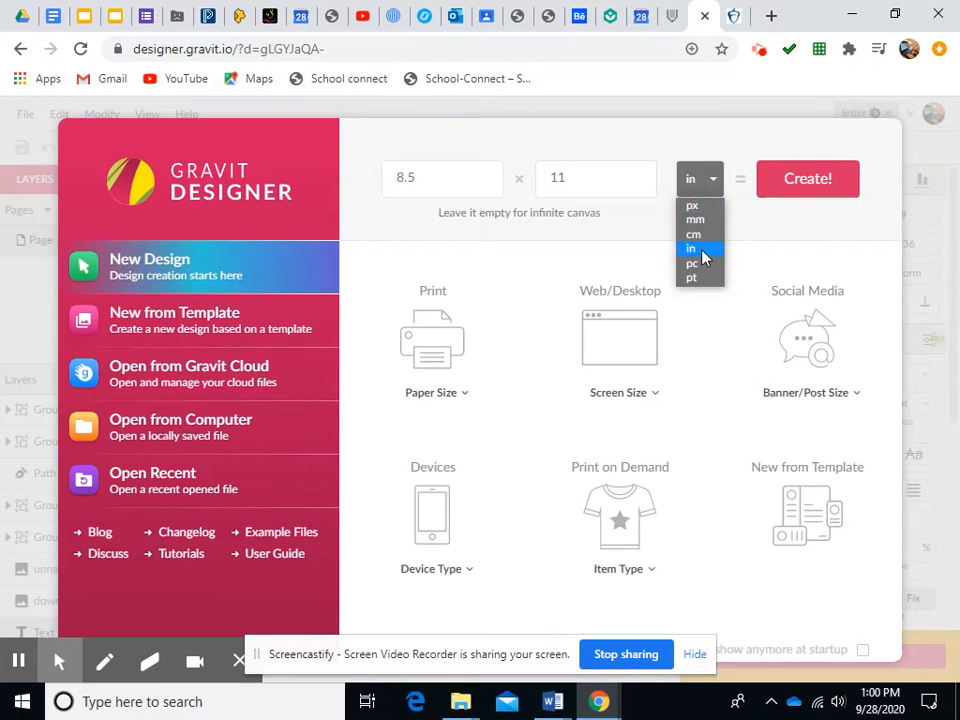
{"action": "left_click", "coordinate": [805, 183]}
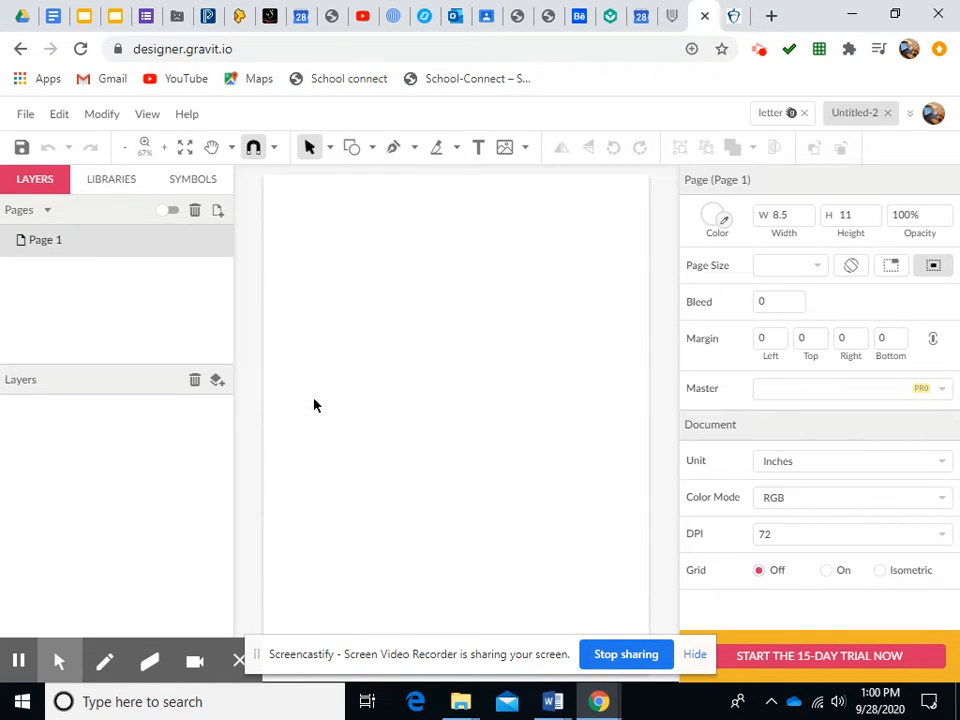
Draw a rectangle covering nearly the whole page, about 7.96 by 9.68 in
{"action": "left_click", "coordinate": [372, 148]}
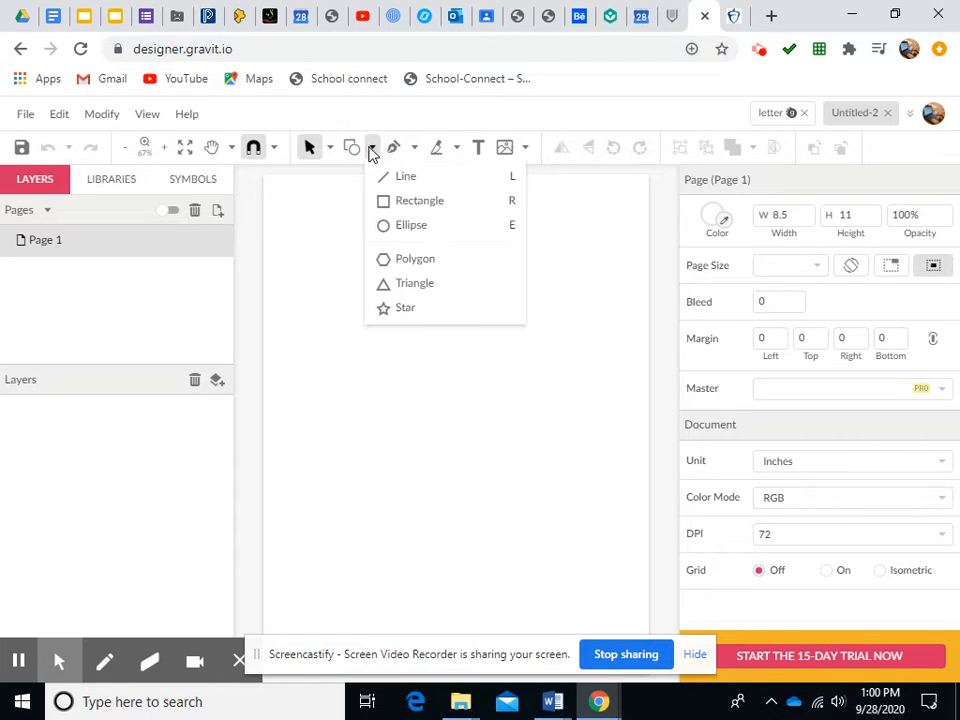
{"action": "left_click", "coordinate": [386, 203]}
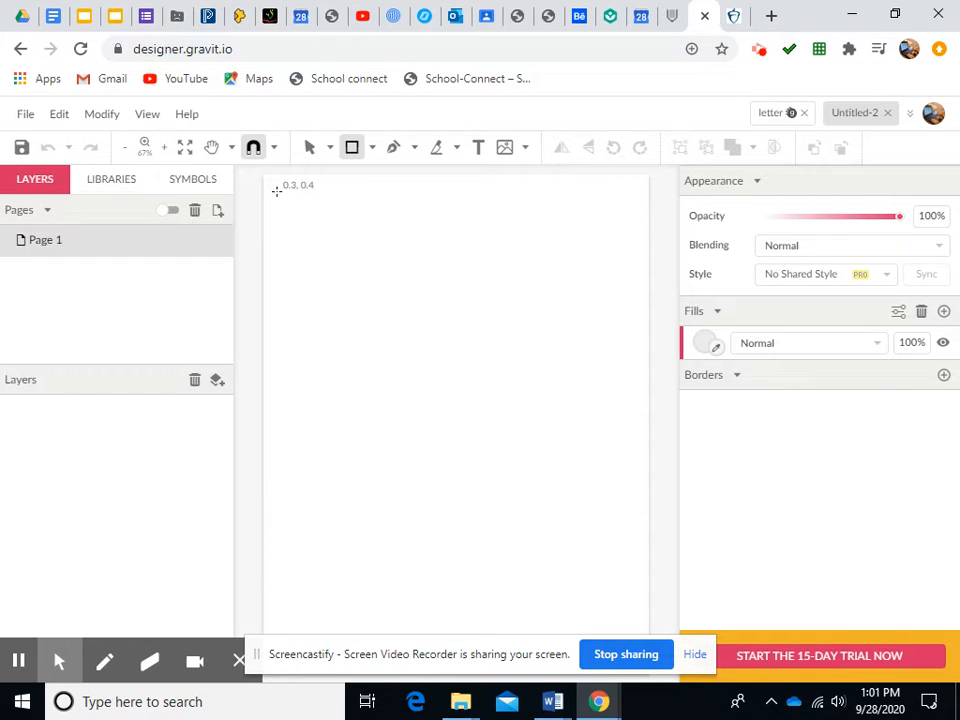
{"action": "mouse_move", "coordinate": [278, 192]}
{"action": "left_mouse_down"}
{"action": "mouse_move", "coordinate": [529, 493]}
{"action": "mouse_move", "coordinate": [606, 568]}
{"action": "mouse_move", "coordinate": [638, 629]}
{"action": "left_mouse_up"}
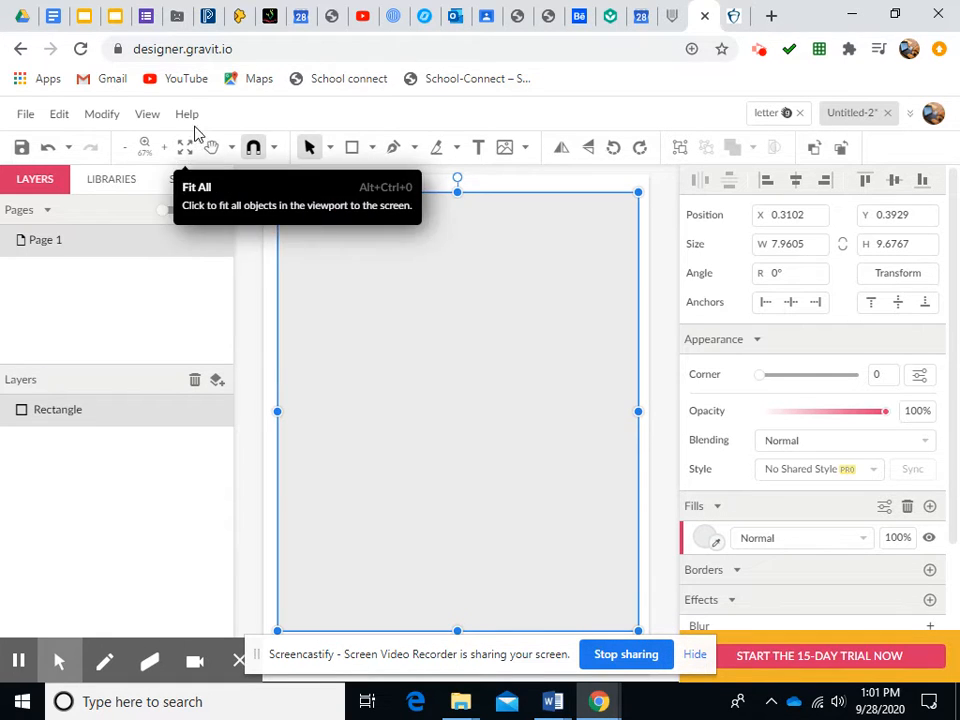
Set the rectangle's fill colour to a golden tone, #C1983E
{"action": "left_click", "coordinate": [708, 539]}
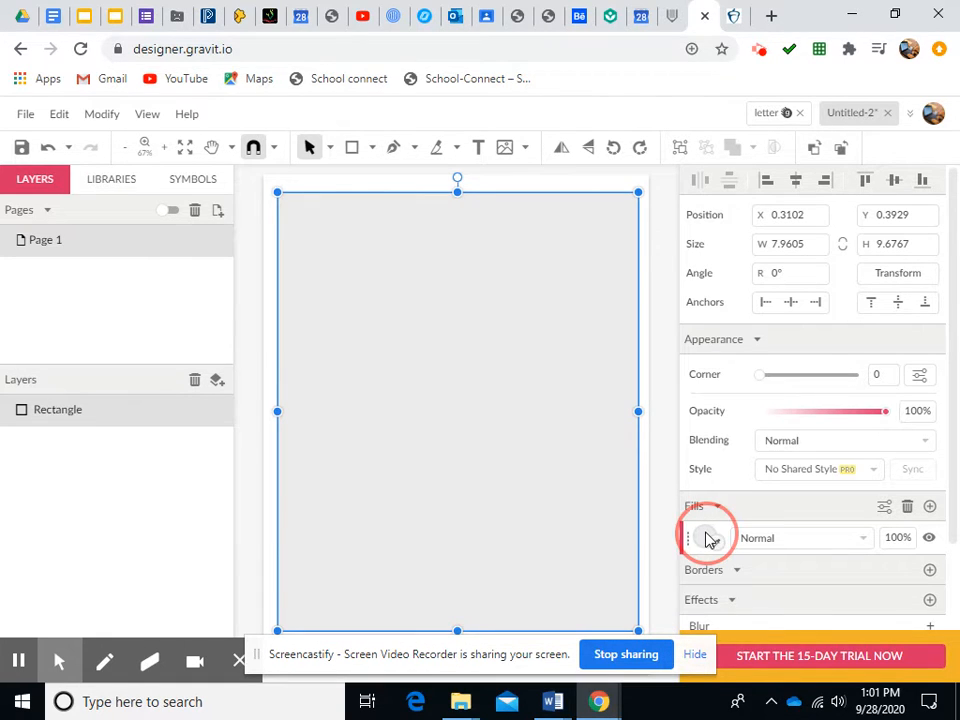
{"action": "left_click", "coordinate": [756, 403]}
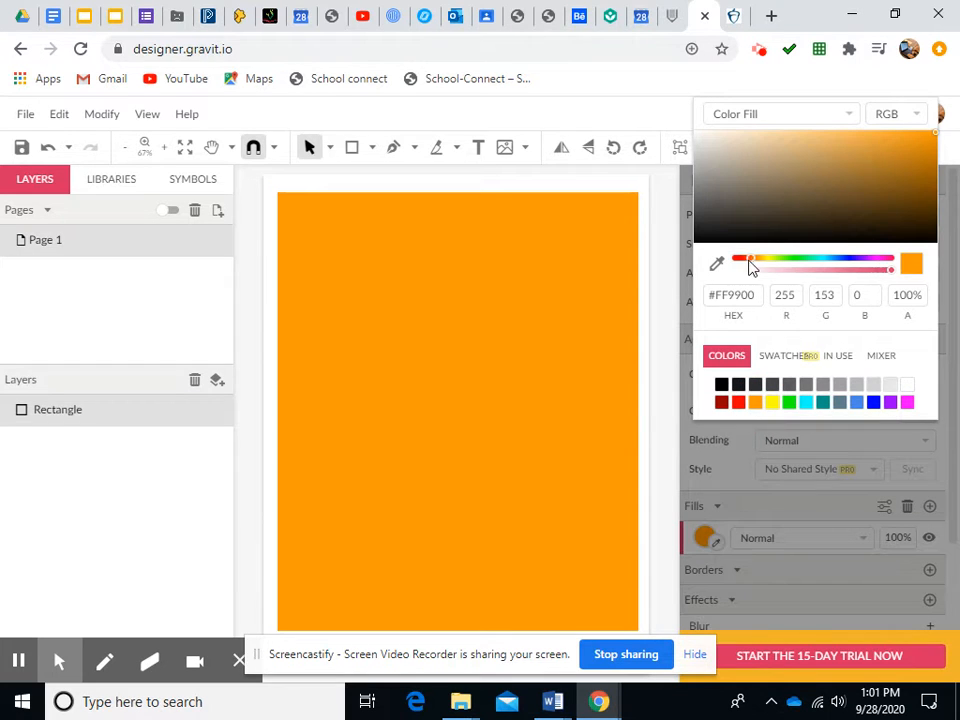
{"action": "left_click_drag", "start_coordinate": [754, 262], "coordinate": [755, 261]}
{"action": "left_click_drag", "start_coordinate": [910, 173], "coordinate": [861, 165]}
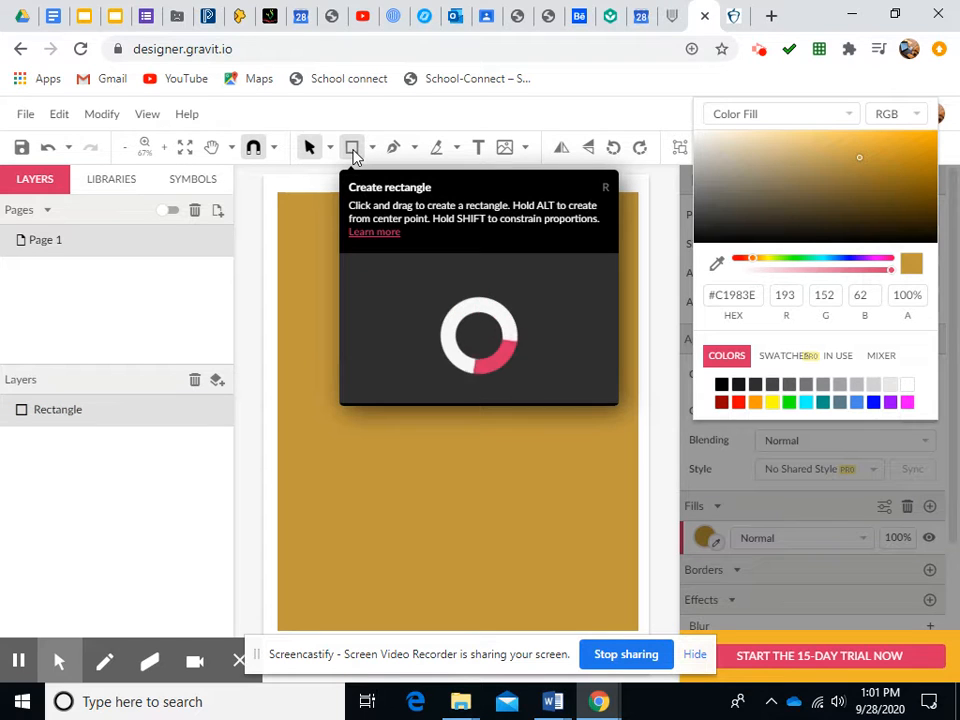
Draw a second, slightly smaller rectangle inside the first, about 7.57 by 9.24 in
{"action": "left_click", "coordinate": [353, 152]}
{"action": "left_click", "coordinate": [372, 150]}
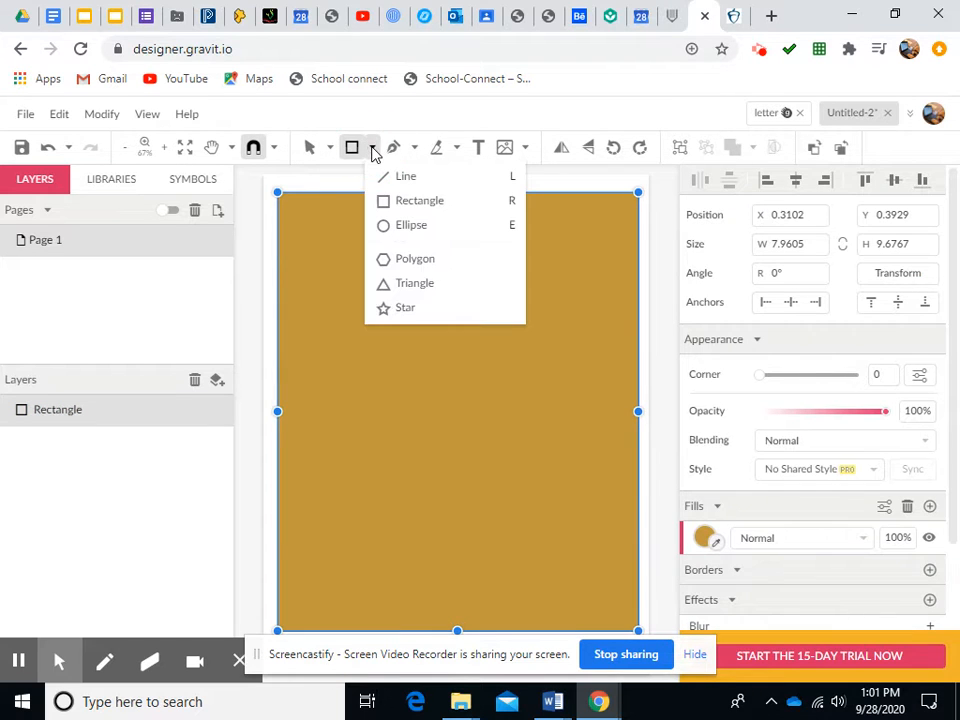
{"action": "left_click", "coordinate": [395, 205]}
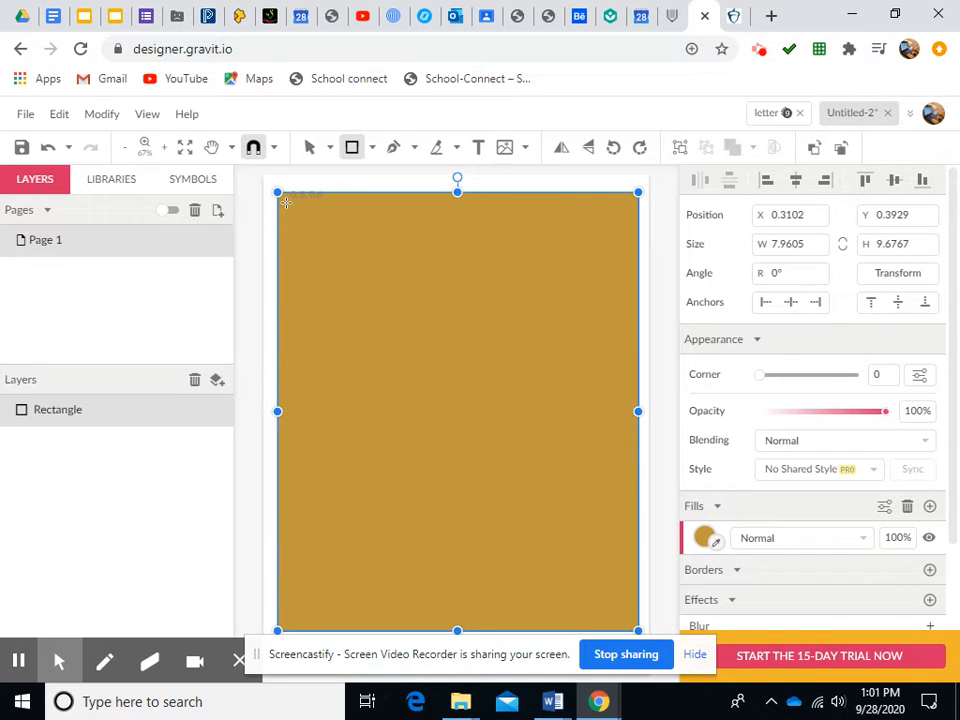
{"action": "left_click_drag", "start_coordinate": [287, 204], "coordinate": [630, 624]}
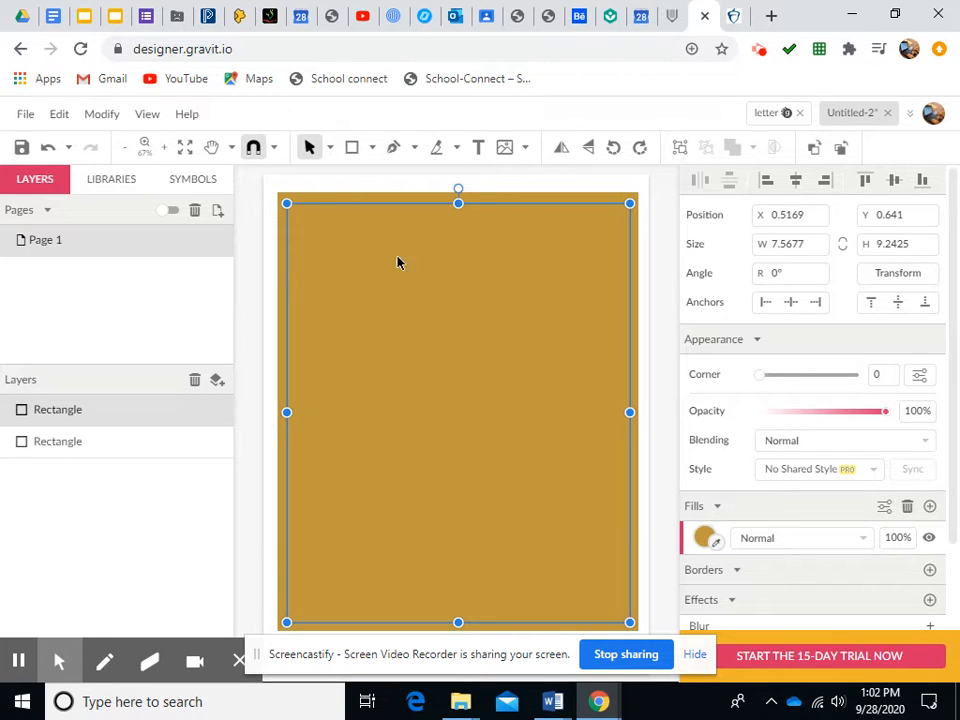
Set the inner rectangle's fill colour to a light beige, #D5C8AD
{"action": "left_click", "coordinate": [705, 538]}
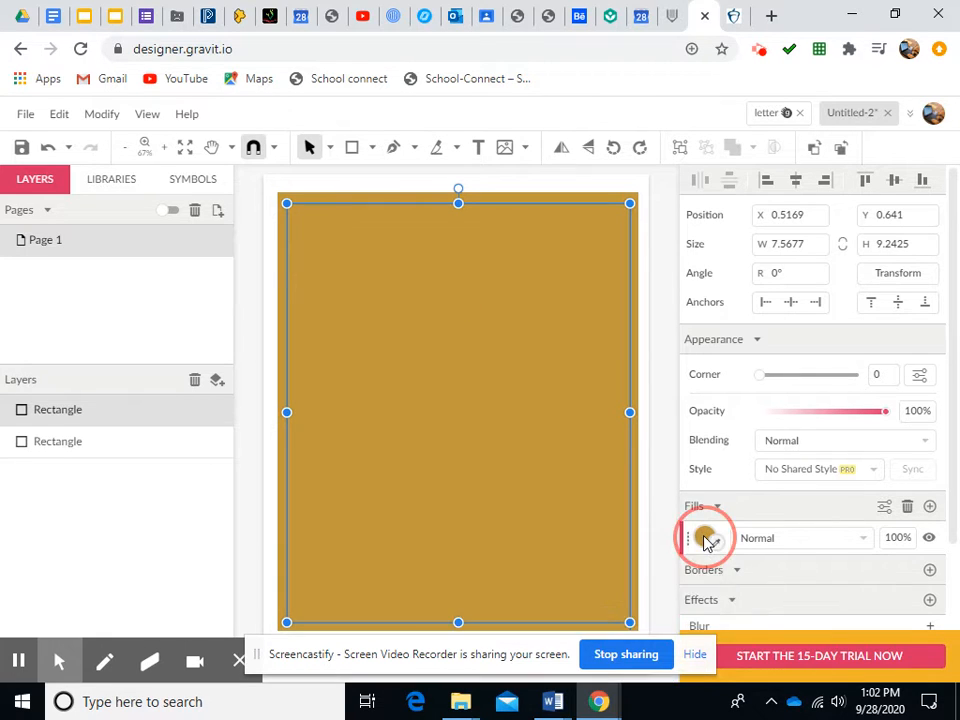
{"action": "left_click", "coordinate": [699, 245]}
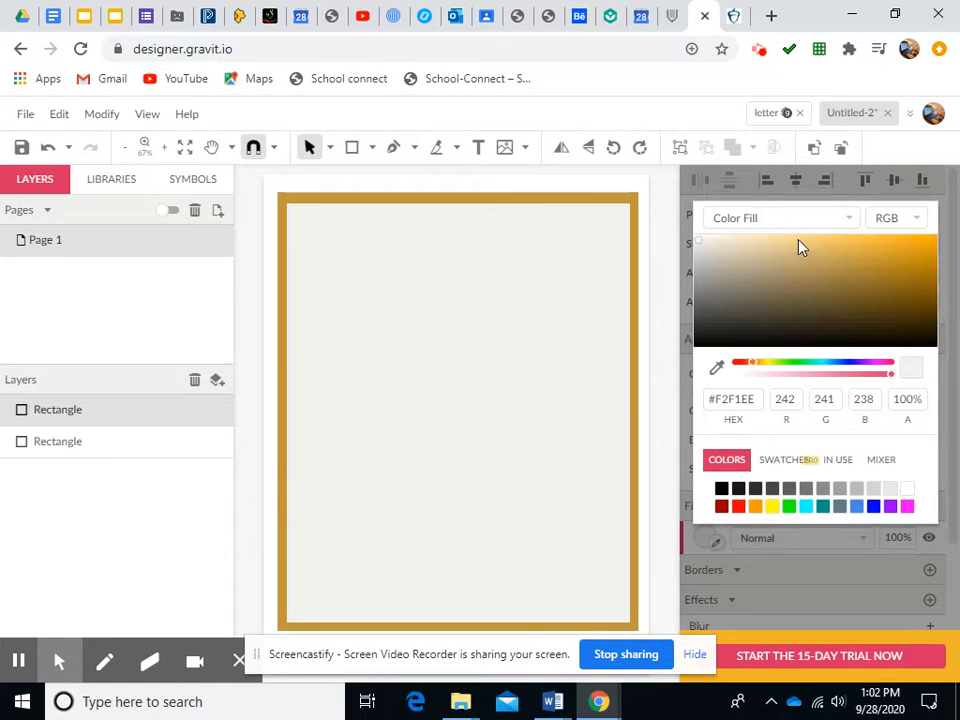
{"action": "left_click", "coordinate": [745, 272]}
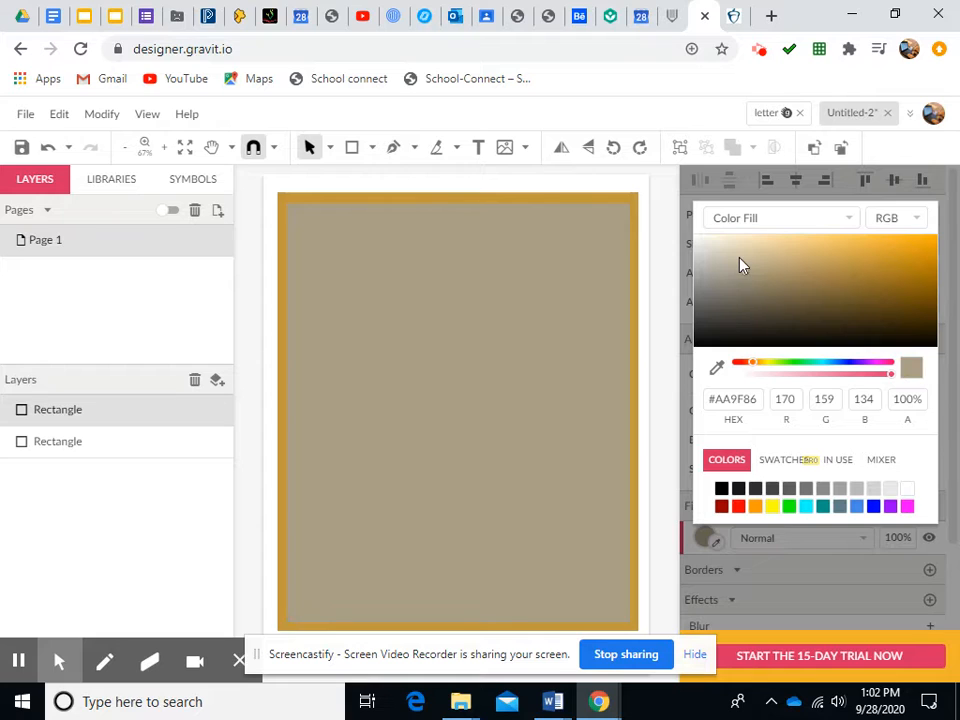
{"action": "left_click", "coordinate": [739, 254]}
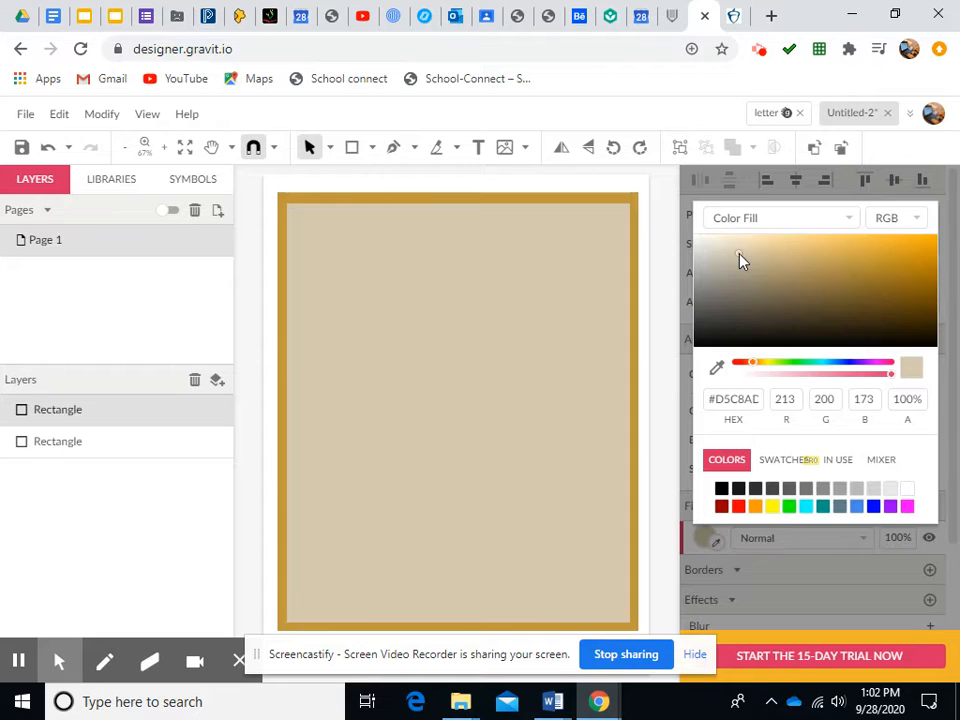
Select both rectangles and subtract the inner one from the outer to form a frame
{"action": "left_click", "coordinate": [300, 221]}
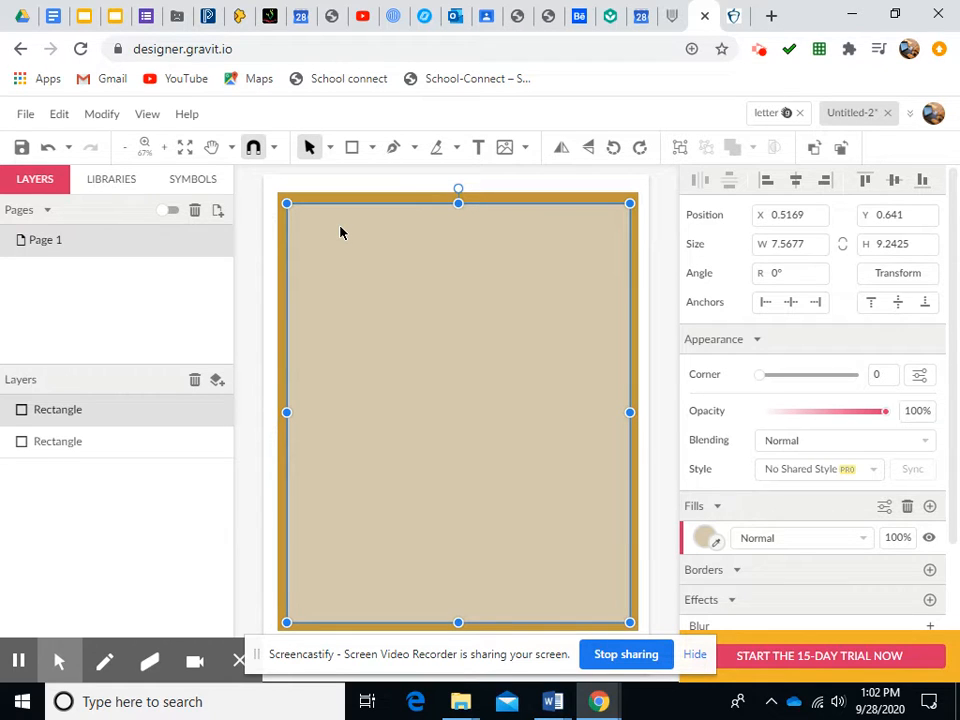
{"action": "left_click", "coordinate": [342, 201], "text": "shift"}
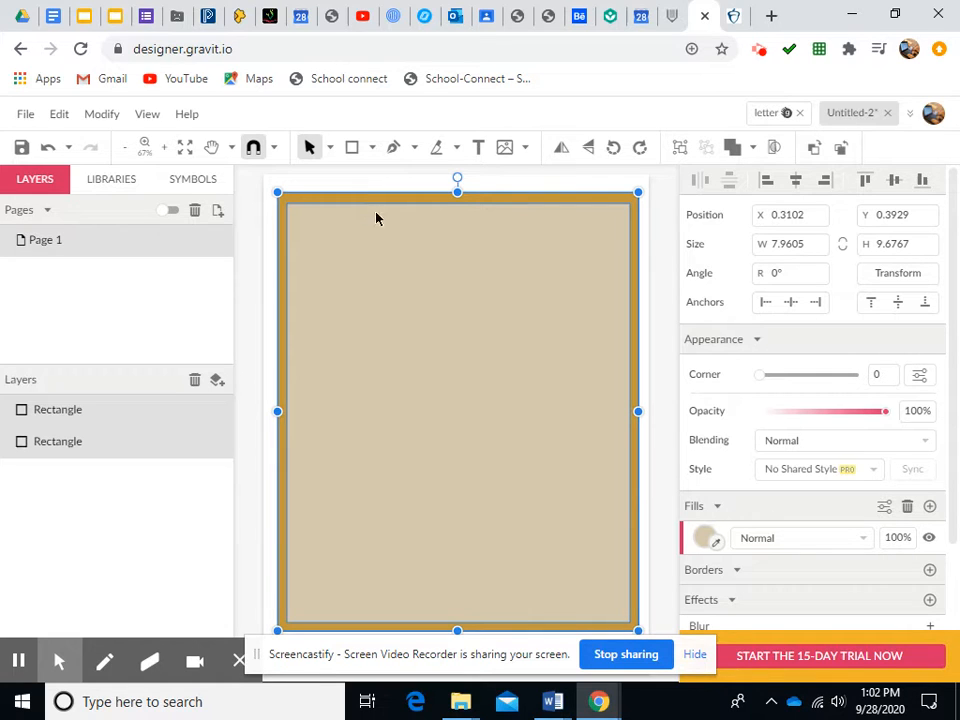
{"action": "left_click", "coordinate": [62, 118]}
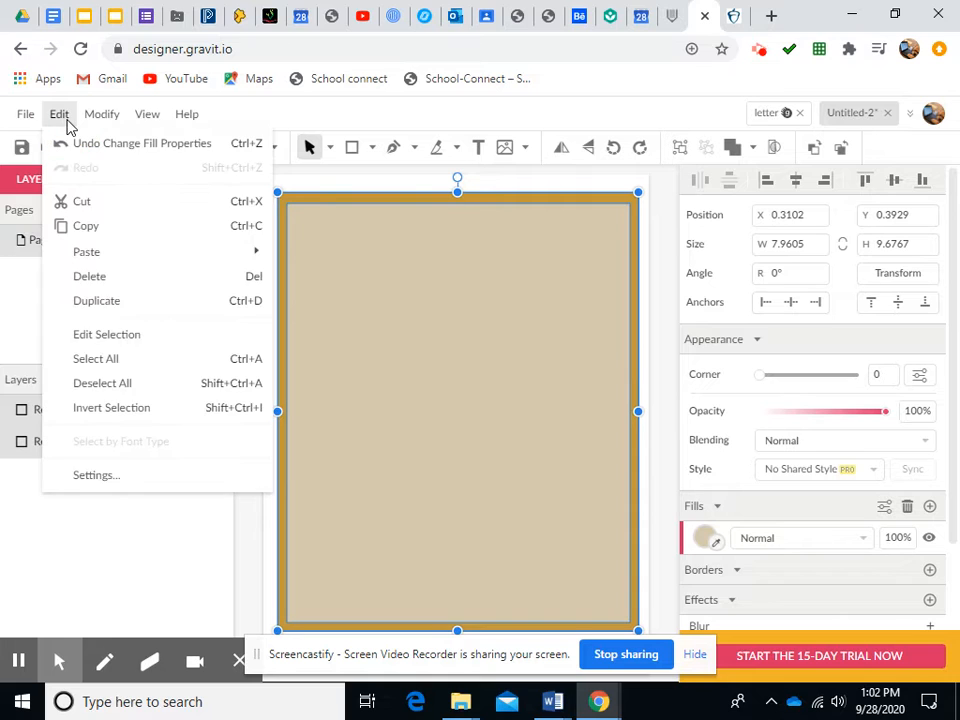
{"action": "mouse_move", "coordinate": [88, 122]}
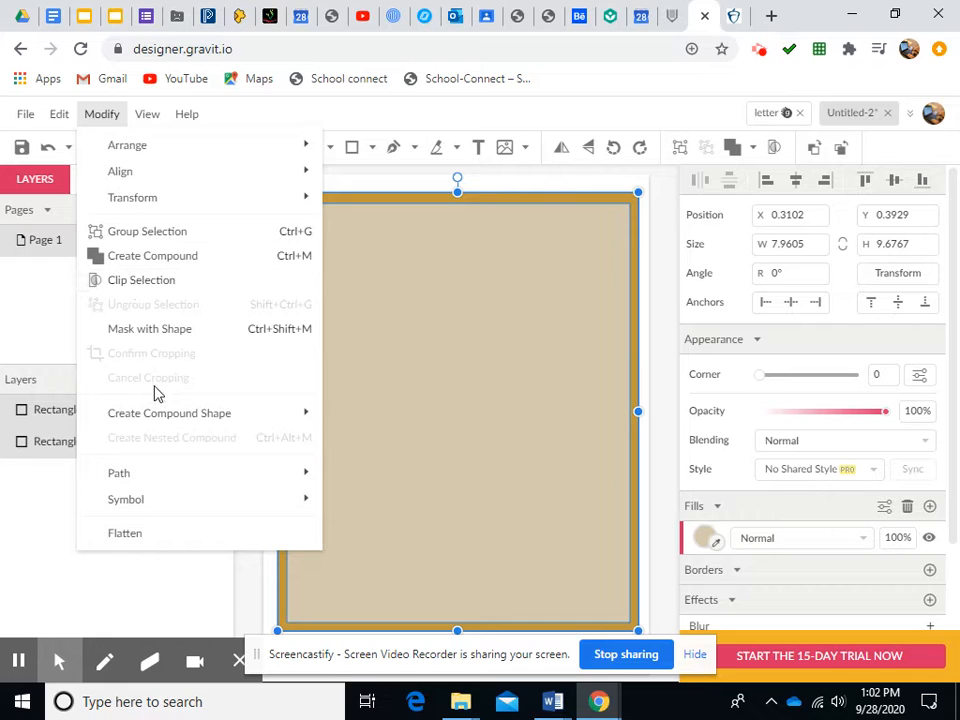
{"action": "mouse_move", "coordinate": [158, 421]}
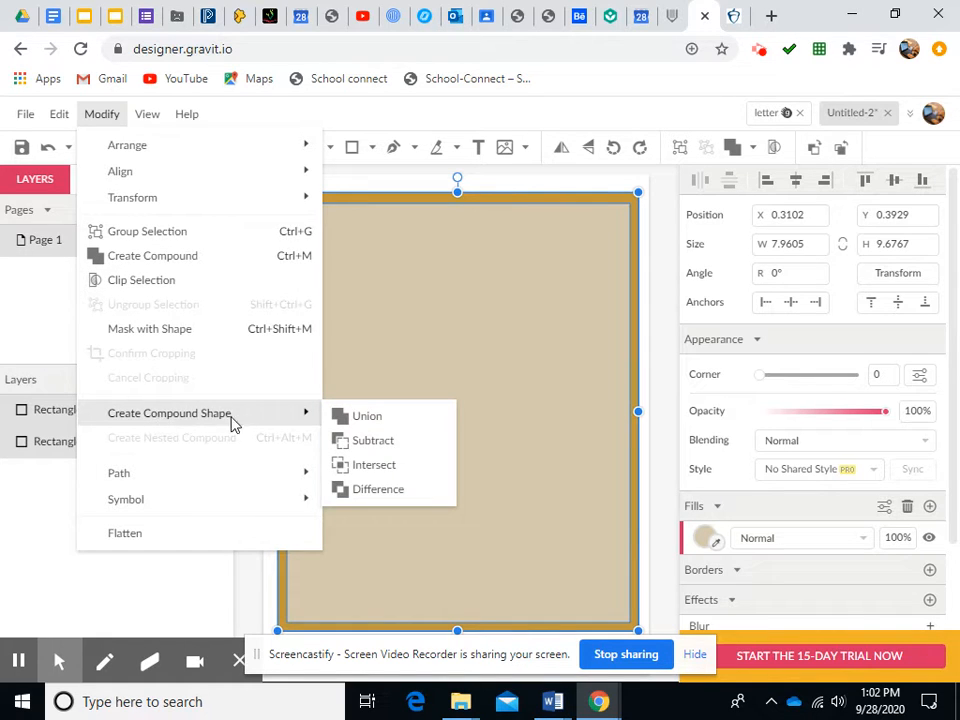
{"action": "left_click", "coordinate": [370, 442]}
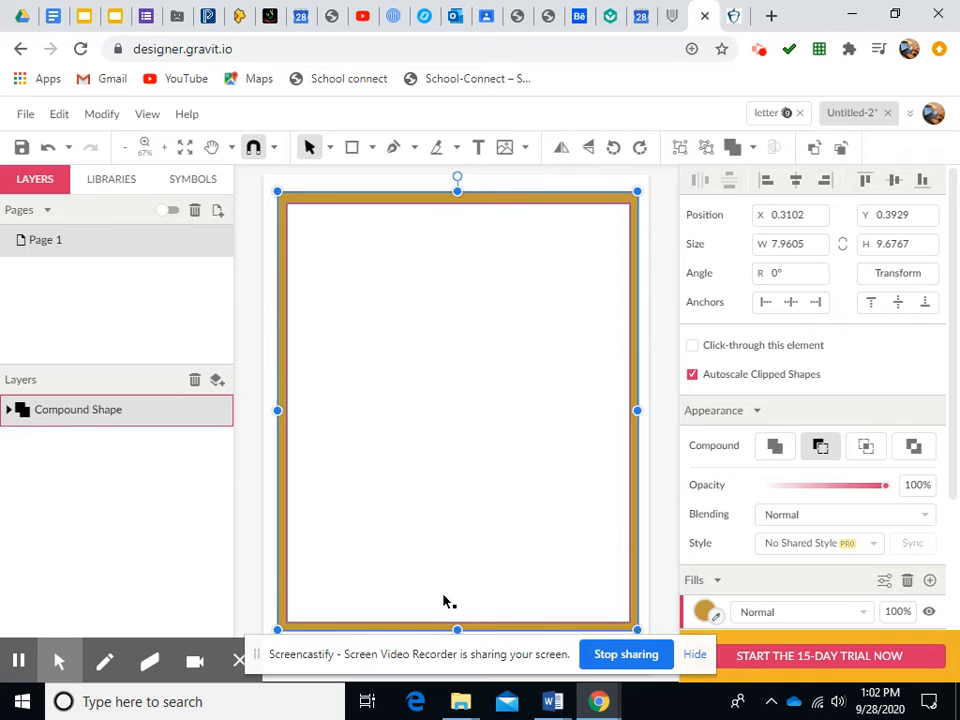
Add a text box inside the frame and enter the letter L
{"action": "left_click", "coordinate": [309, 185]}
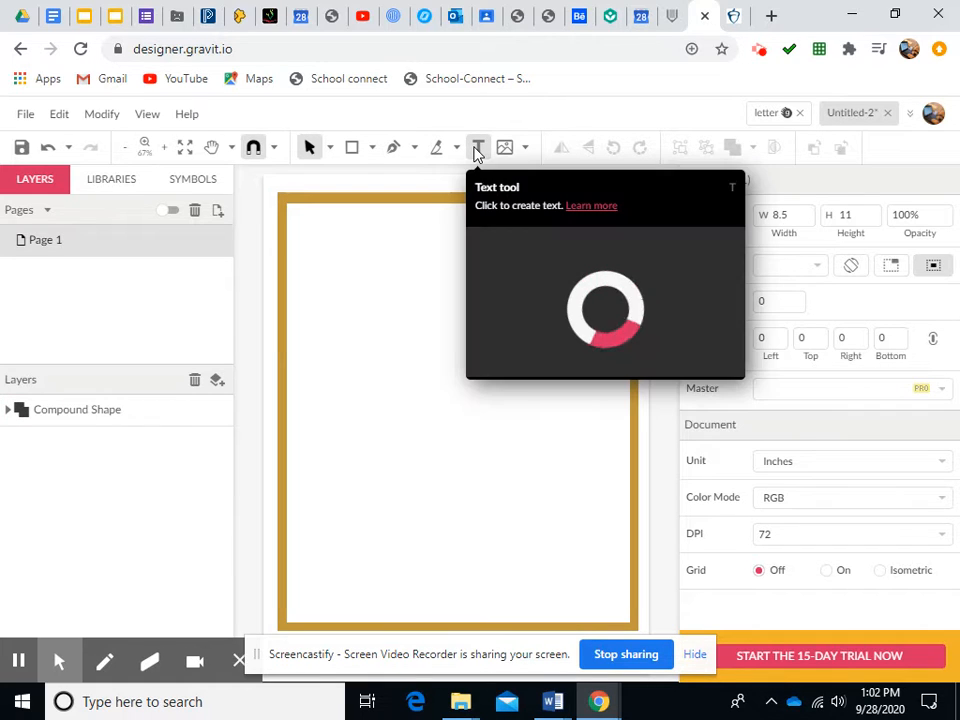
{"action": "left_click", "coordinate": [479, 150]}
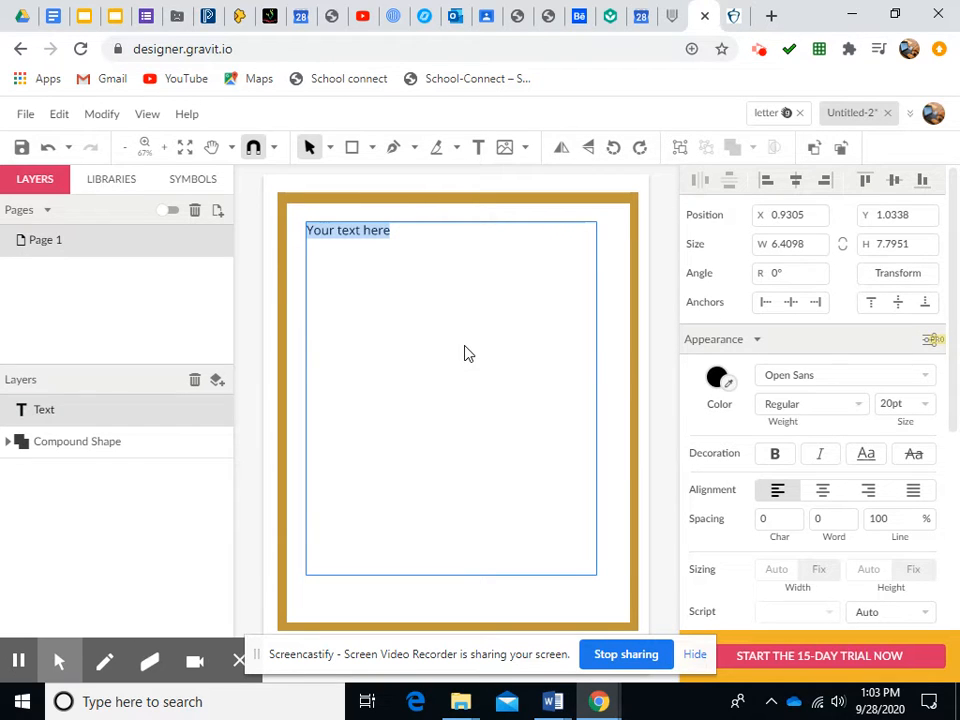
{"action": "type", "text": "L"}
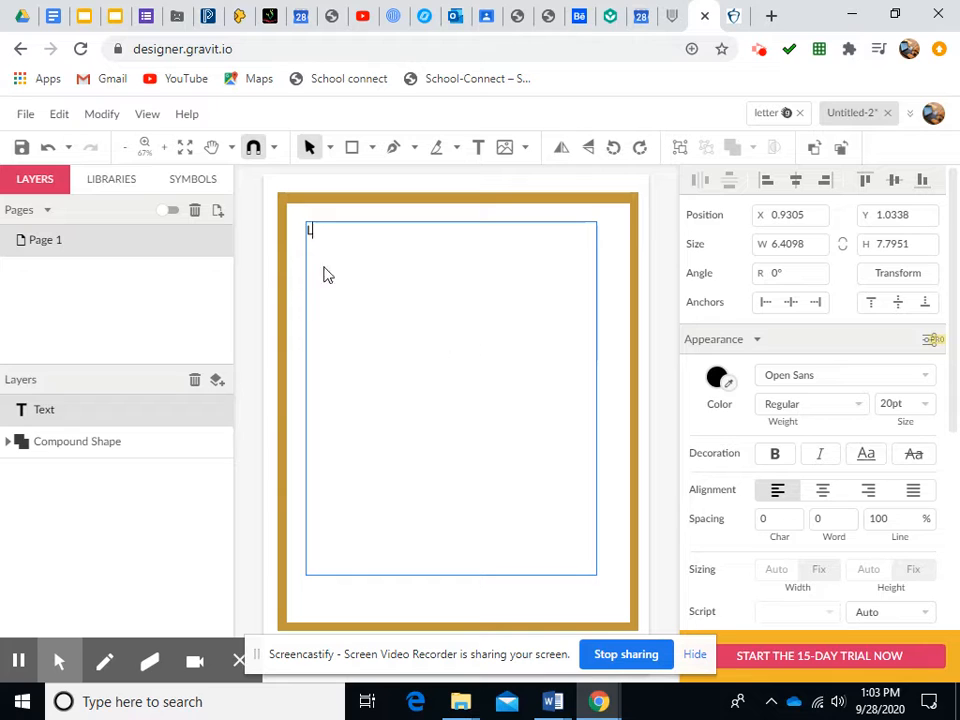
Select the letter L and set its font size to 72 pt
{"action": "double_click", "coordinate": [312, 233]}
{"action": "left_click", "coordinate": [894, 403]}
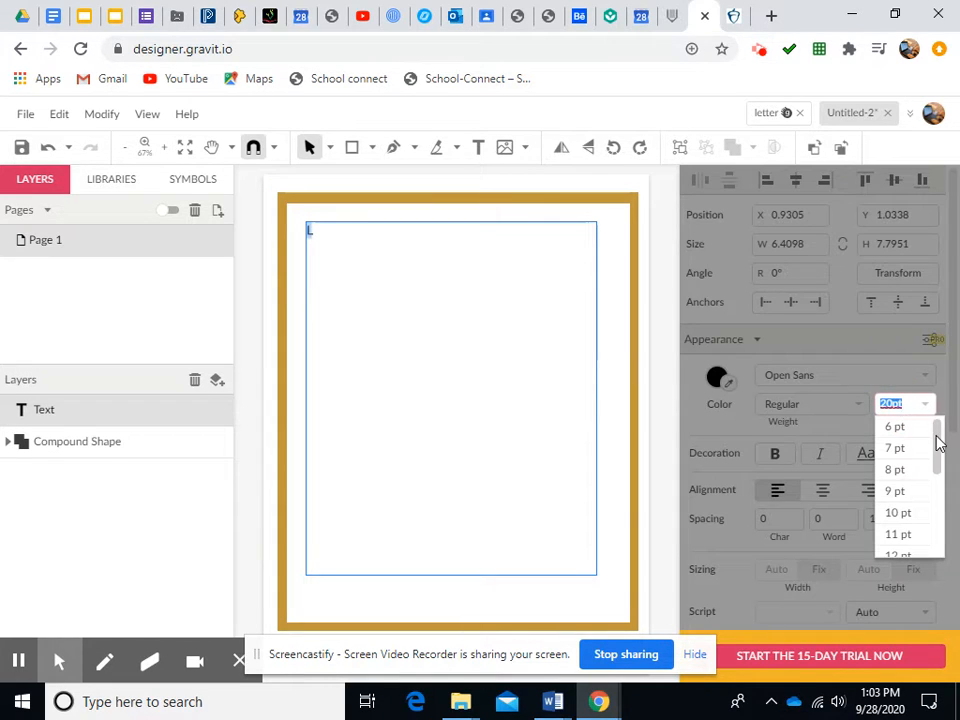
{"action": "left_click_drag", "start_coordinate": [940, 446], "coordinate": [928, 546]}
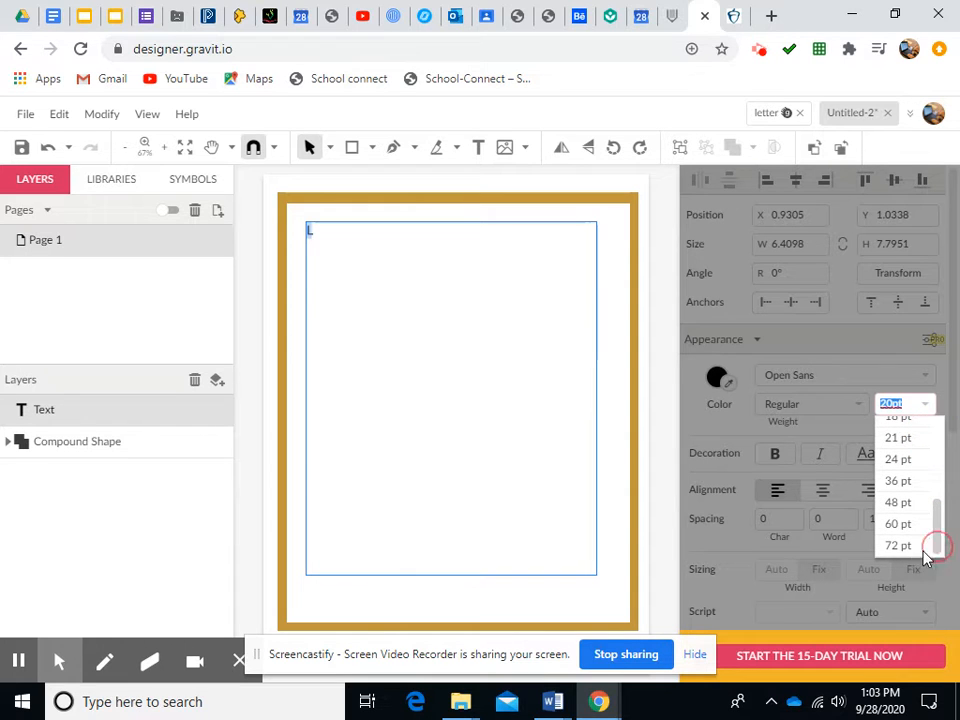
{"action": "left_click", "coordinate": [896, 546]}
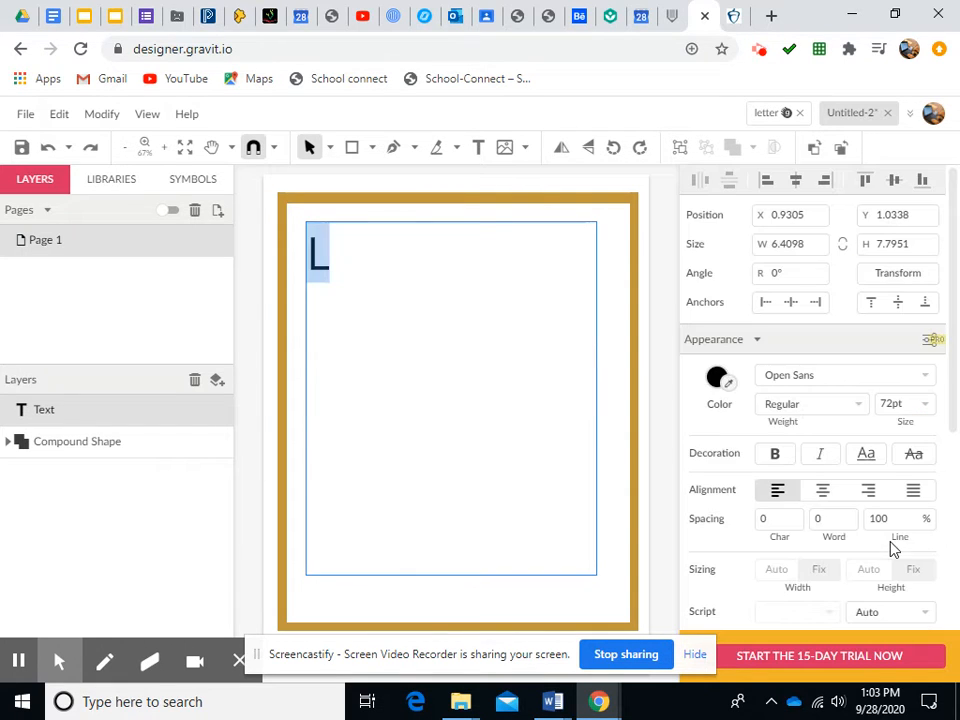
Enlarge the L's font size to 200 pt and then to 400 pt
{"action": "left_click", "coordinate": [893, 403]}
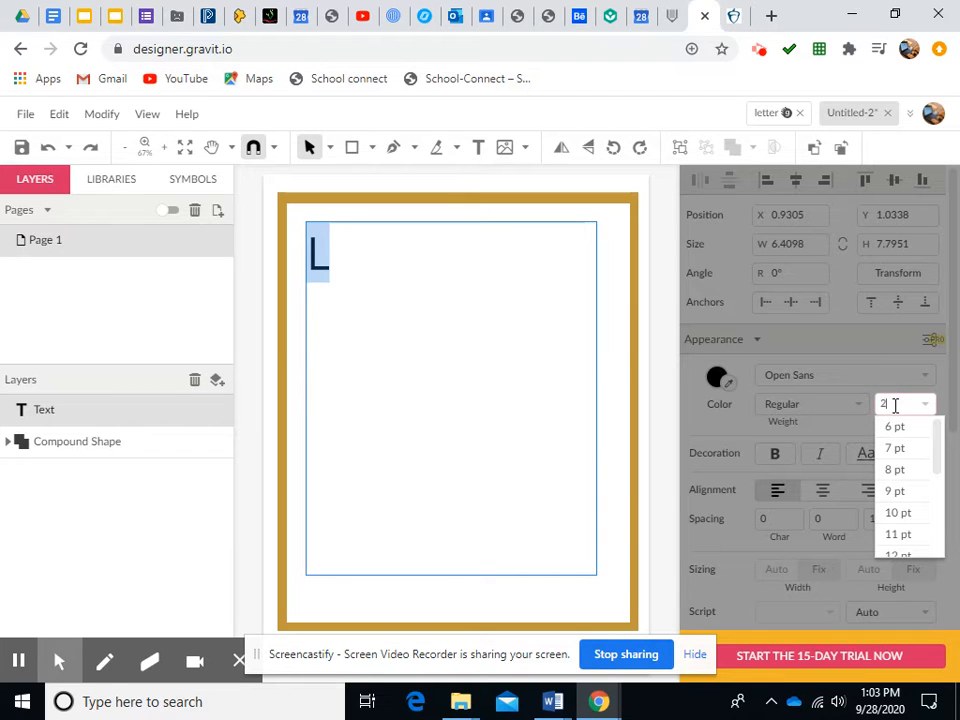
{"action": "type", "text": "200"}
{"action": "key", "text": "Return"}
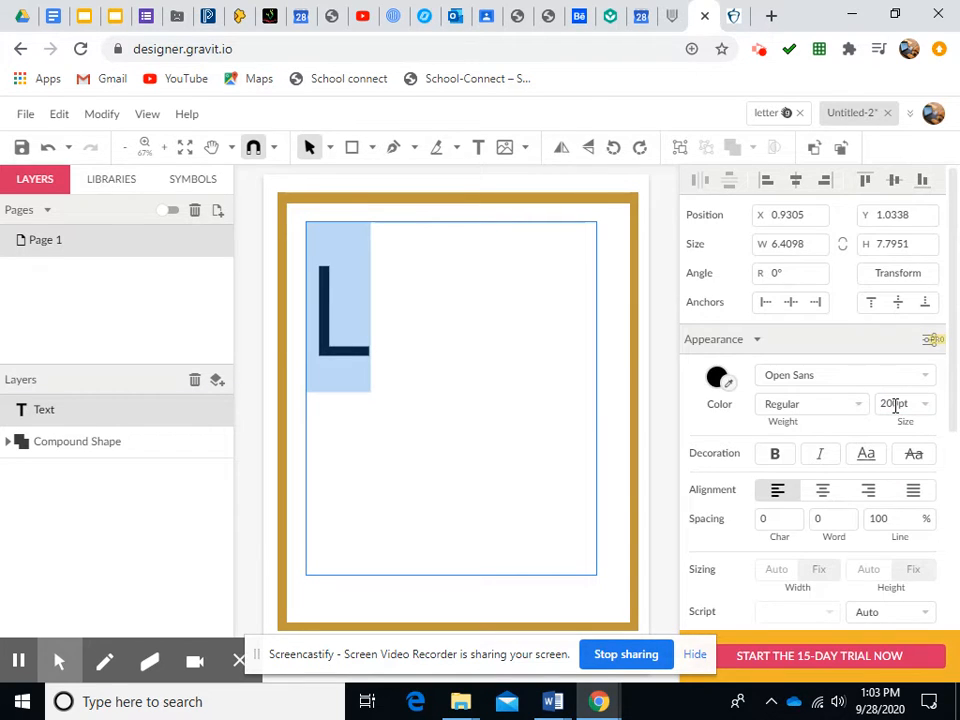
{"action": "left_click", "coordinate": [895, 403]}
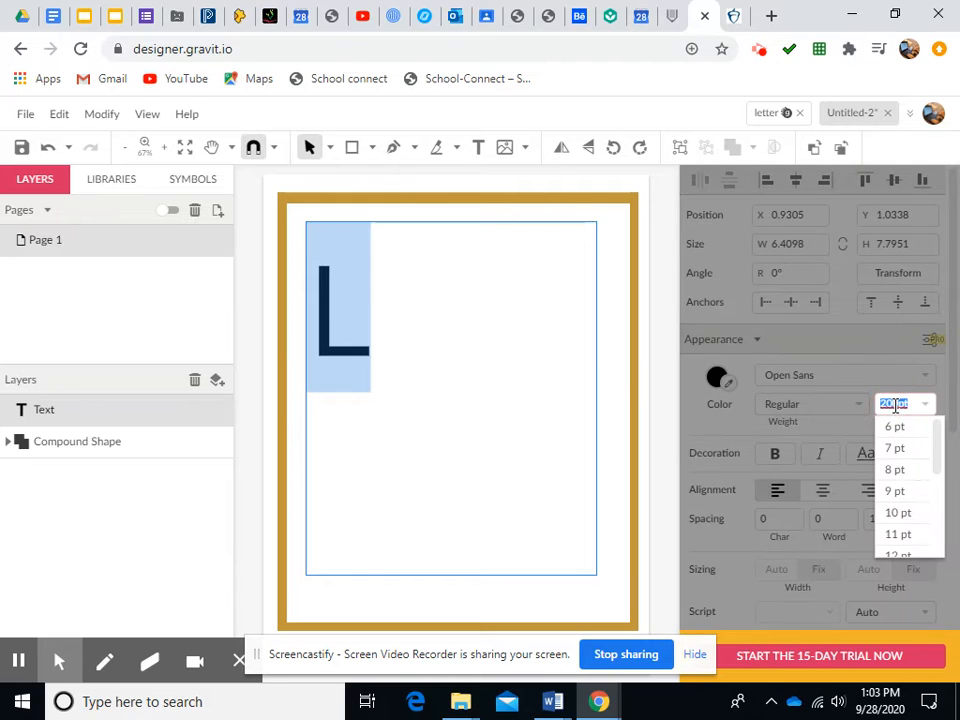
{"action": "type", "text": "400"}
{"action": "key", "text": "Return"}
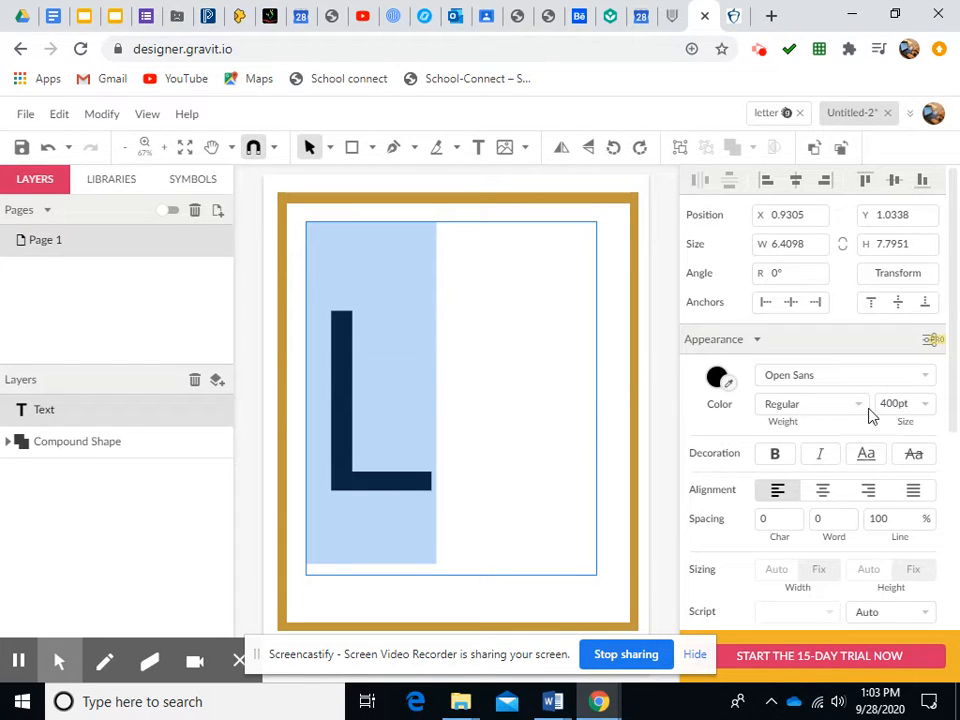
Set the L's font size to 500 pt
{"action": "left_click", "coordinate": [890, 404]}
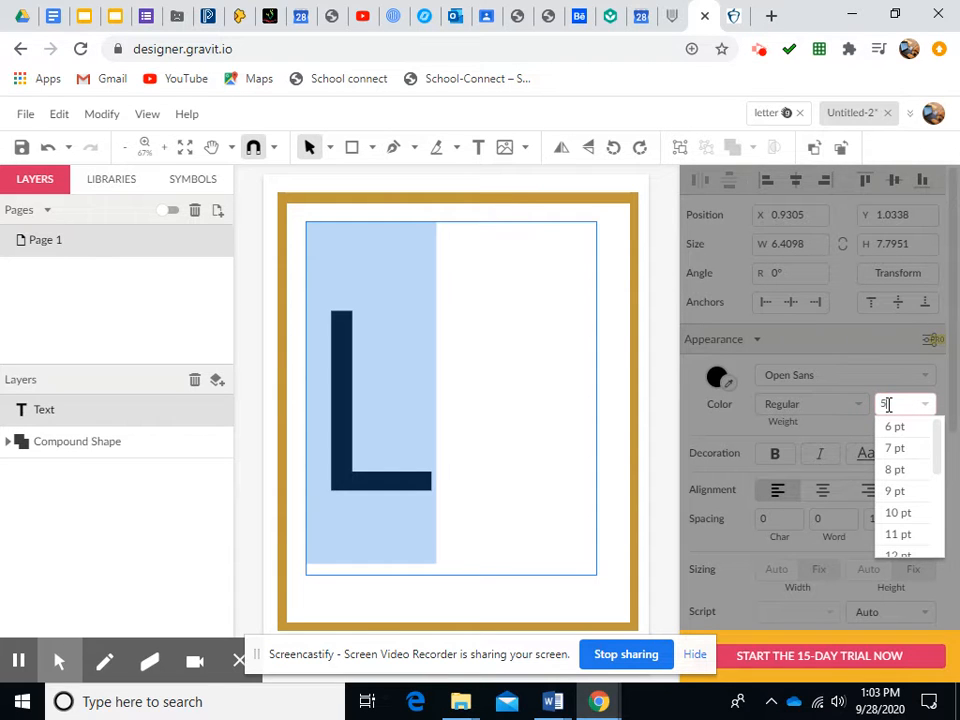
{"action": "type", "text": "500"}
{"action": "key", "text": "Return"}
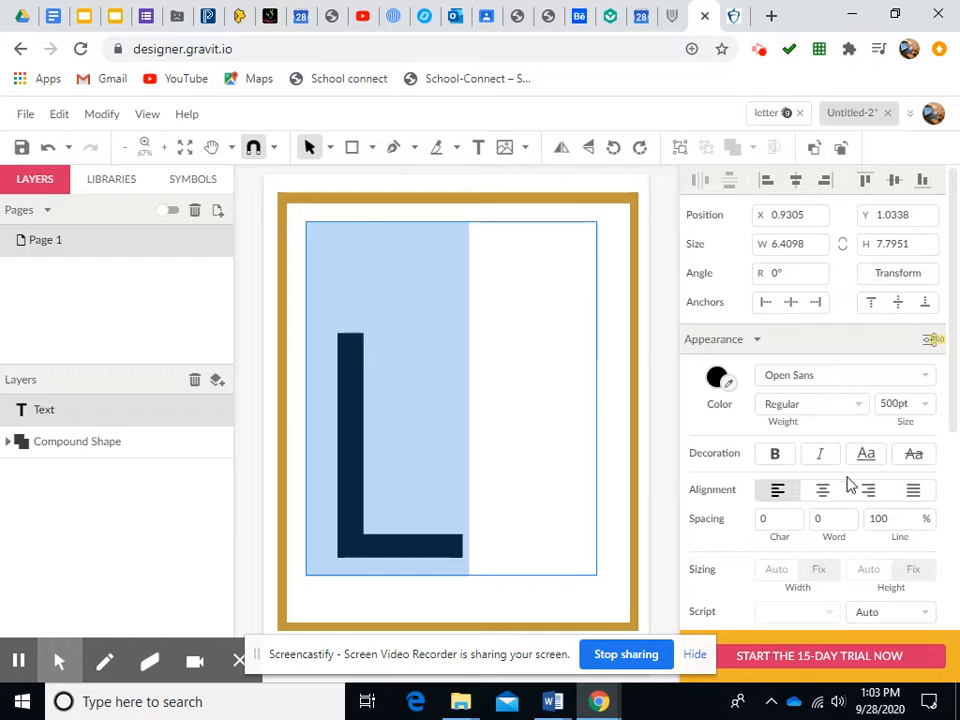
Center-align the L within its text box and try the Oleo Script font on it
{"action": "left_click", "coordinate": [823, 490]}
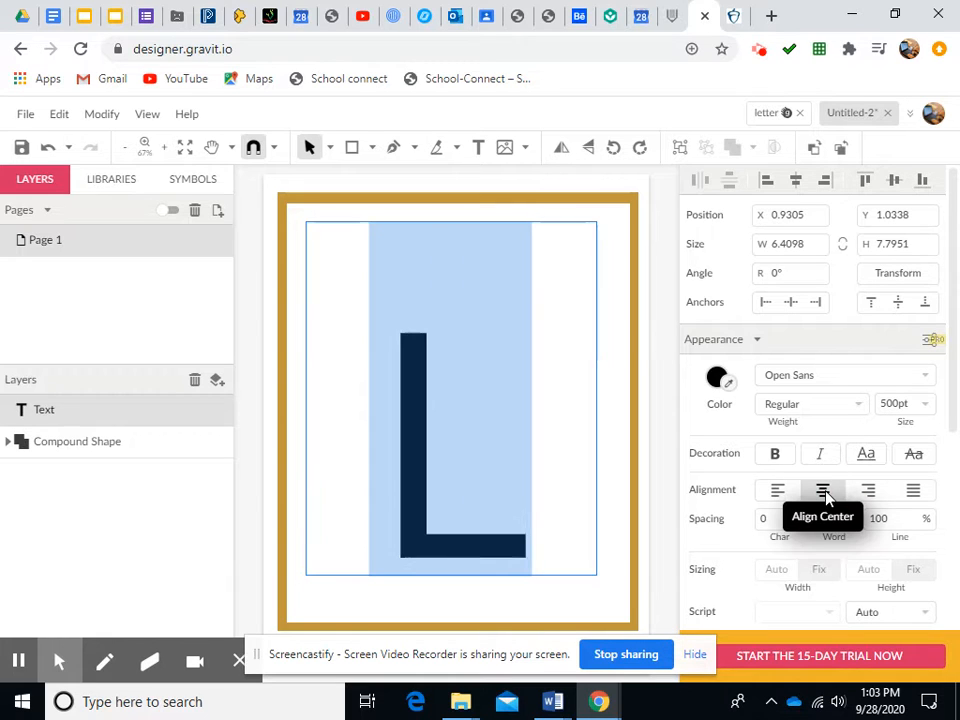
{"action": "left_click", "coordinate": [929, 376]}
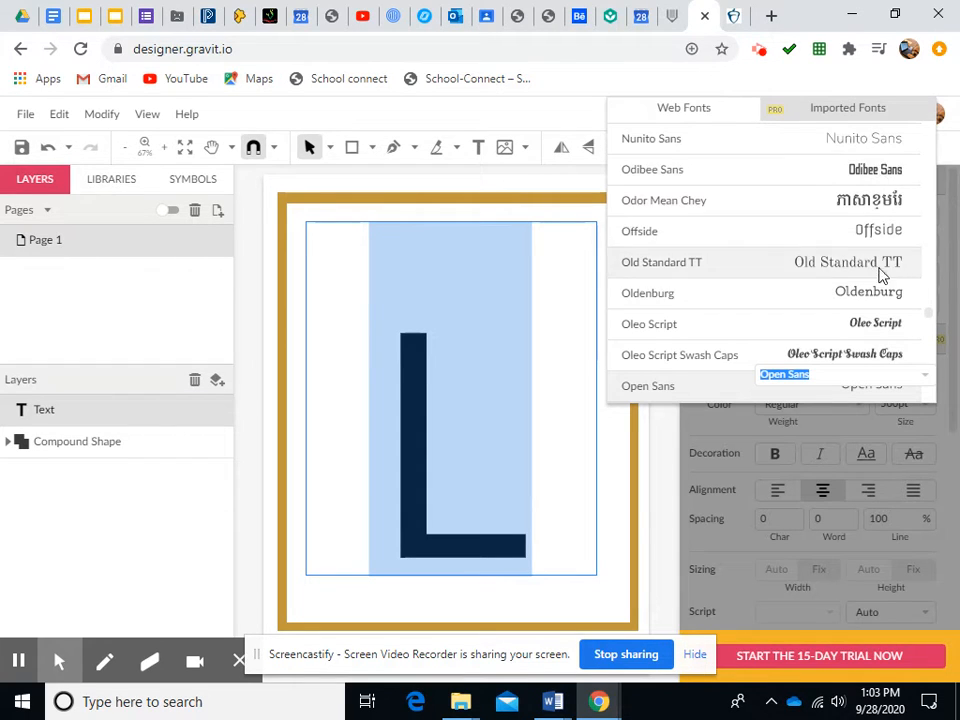
{"action": "left_click", "coordinate": [883, 330]}
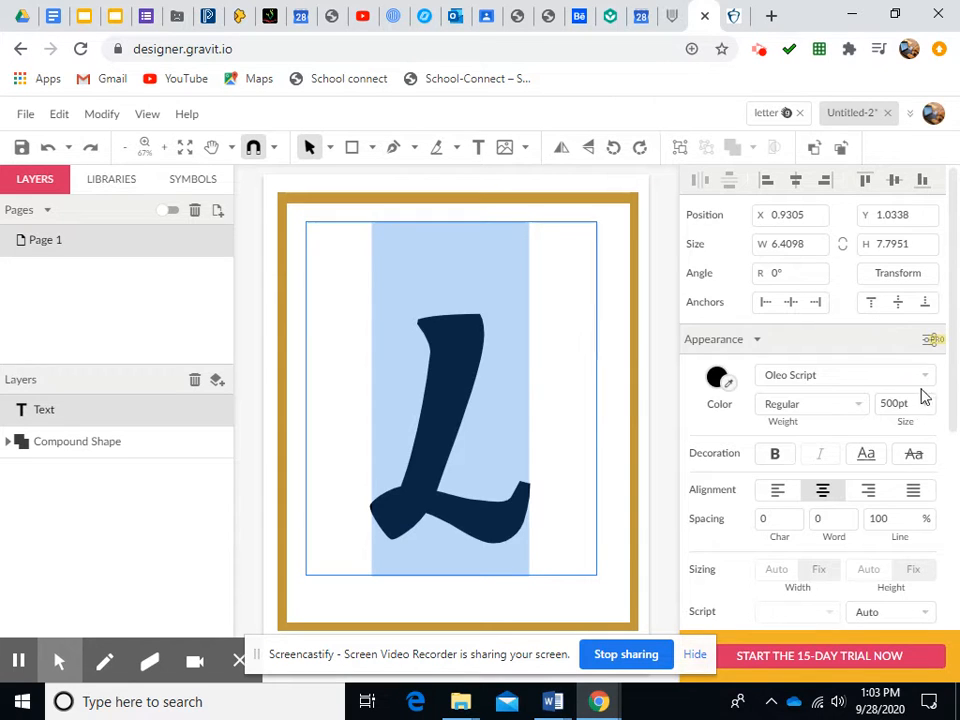
Browse the web font list and change the L's font to Lora
{"action": "left_click", "coordinate": [926, 372]}
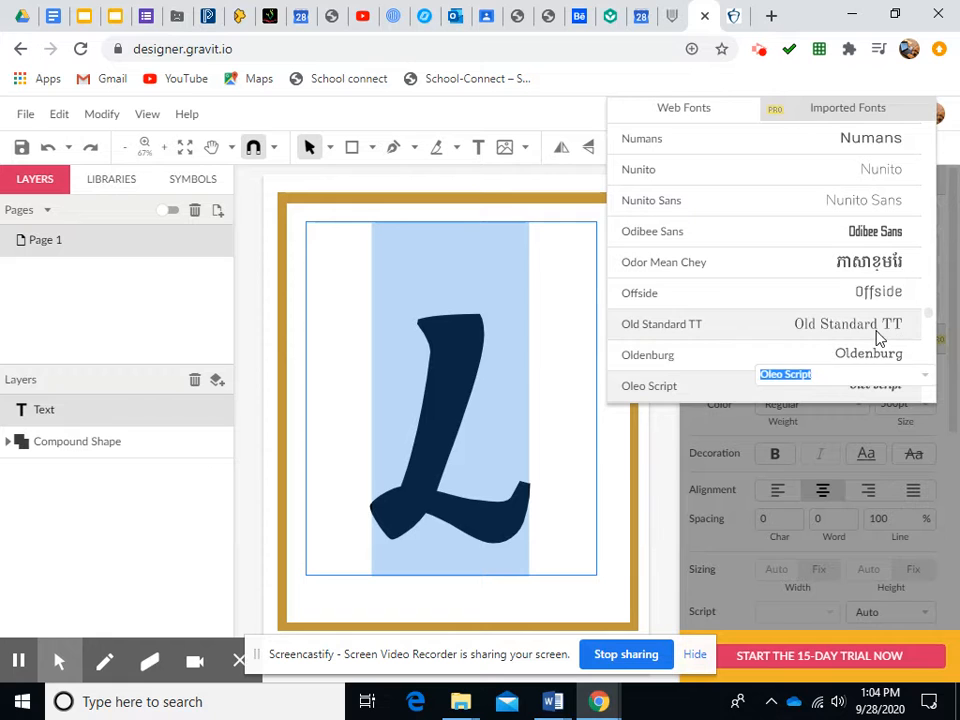
{"action": "scroll", "coordinate": [877, 338], "scroll_direction": "up", "scroll_amount": 10}
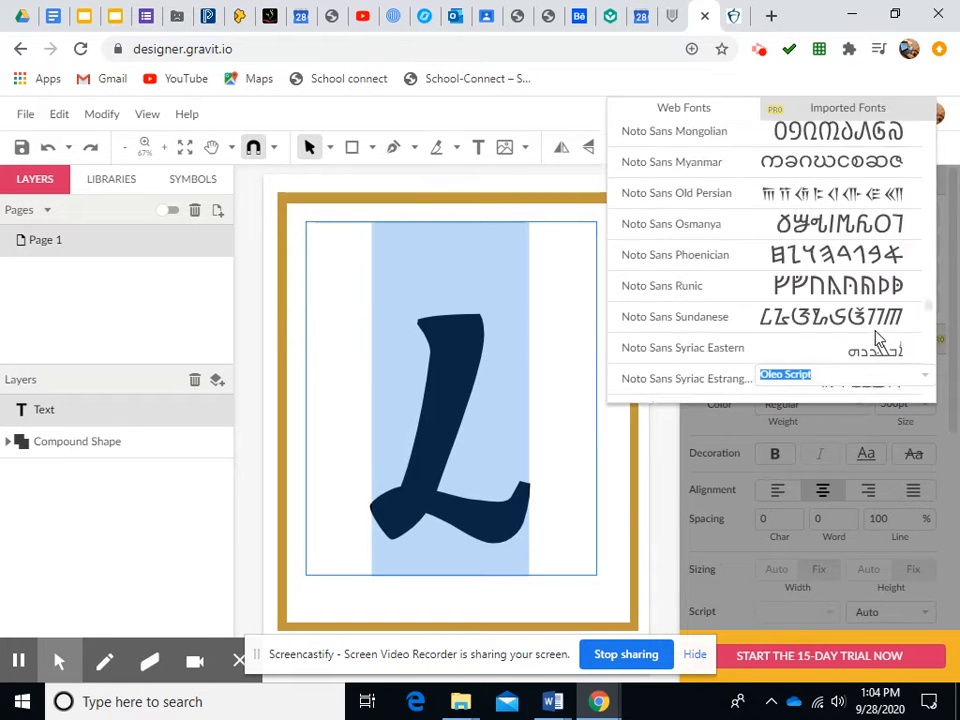
{"action": "scroll", "coordinate": [877, 338], "scroll_direction": "up", "scroll_amount": 8}
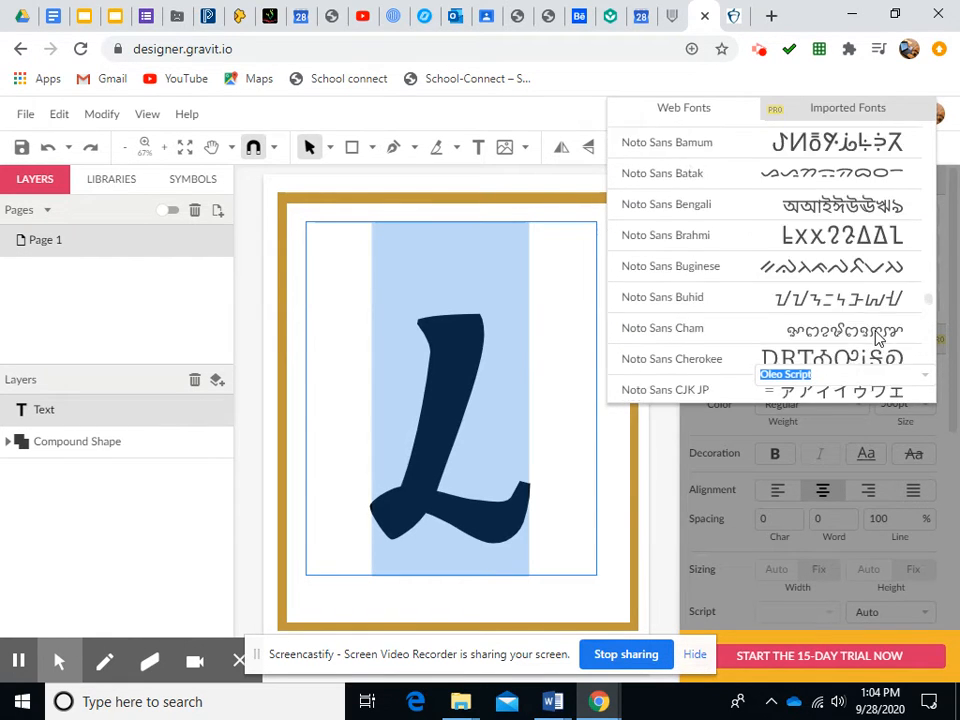
{"action": "scroll", "coordinate": [877, 338], "scroll_direction": "up", "scroll_amount": 10}
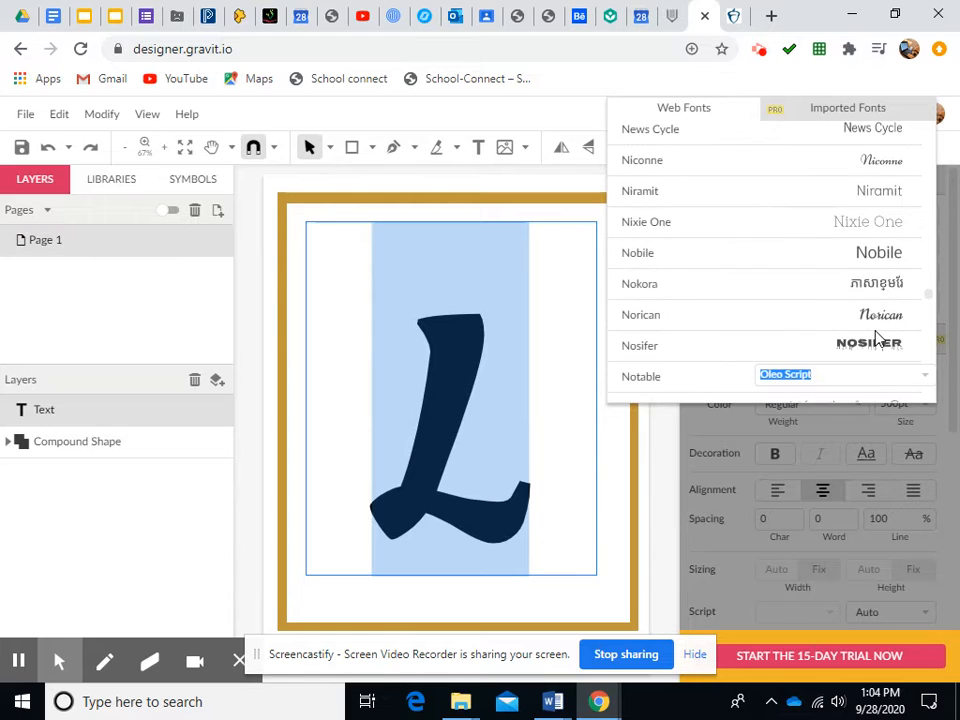
{"action": "scroll", "coordinate": [876, 337], "scroll_direction": "up", "scroll_amount": 3}
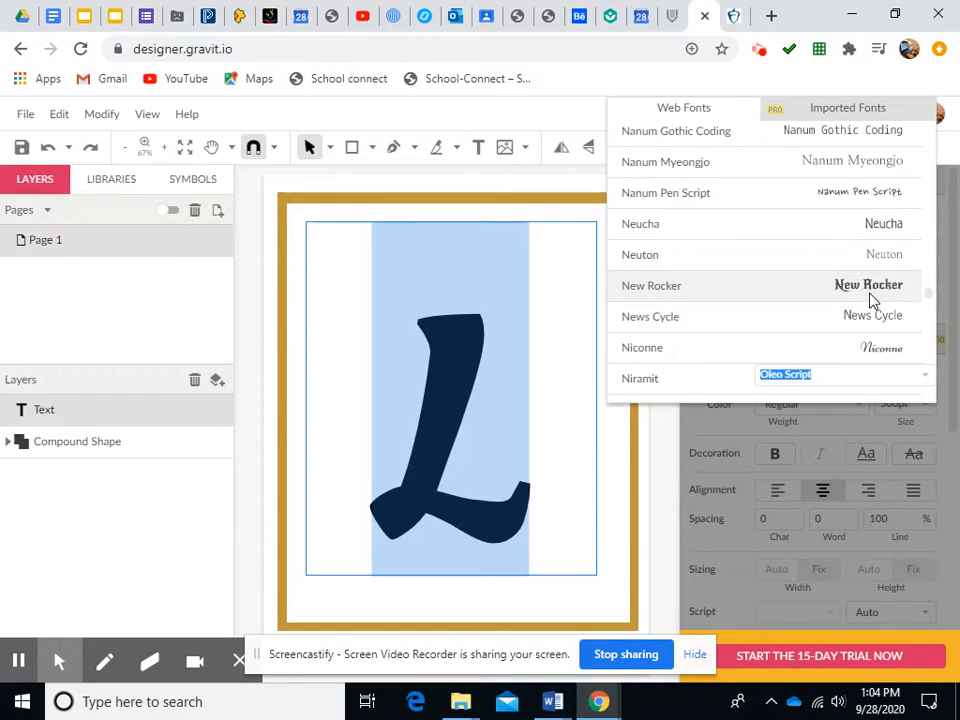
{"action": "scroll", "coordinate": [872, 301], "scroll_direction": "up", "scroll_amount": 8}
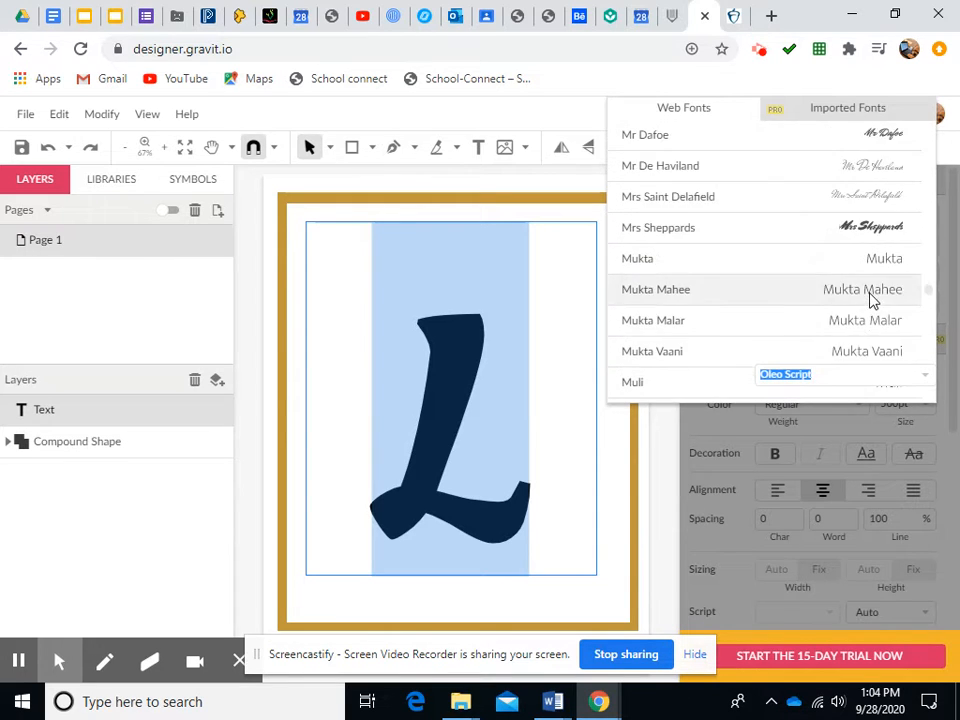
{"action": "scroll", "coordinate": [872, 301], "scroll_direction": "up", "scroll_amount": 8}
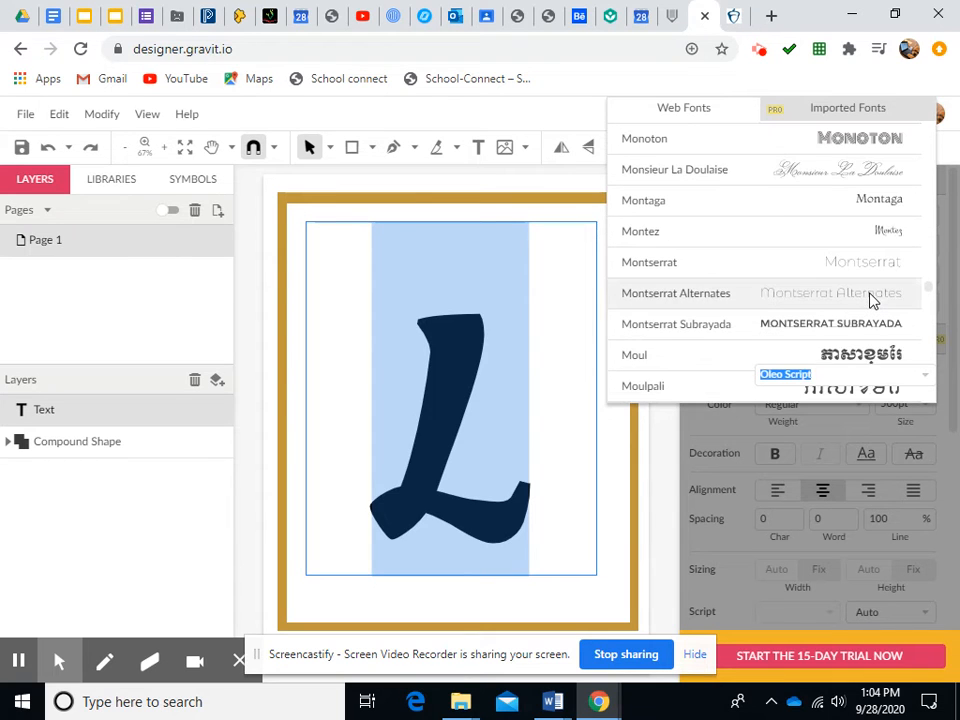
{"action": "scroll", "coordinate": [872, 301], "scroll_direction": "up", "scroll_amount": 8}
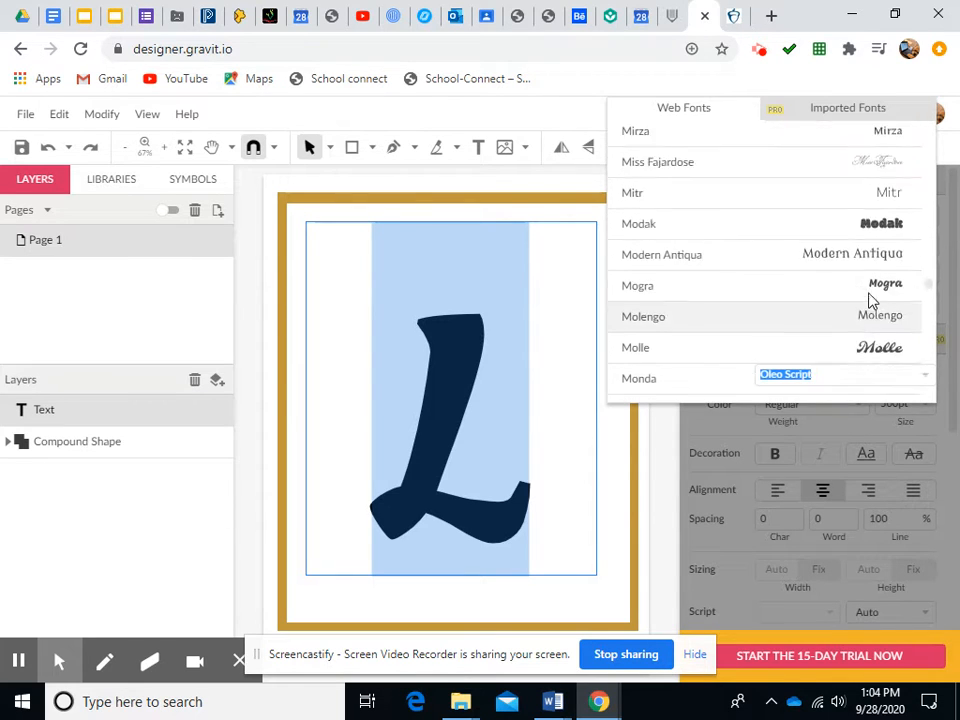
{"action": "scroll", "coordinate": [872, 301], "scroll_direction": "up", "scroll_amount": 3}
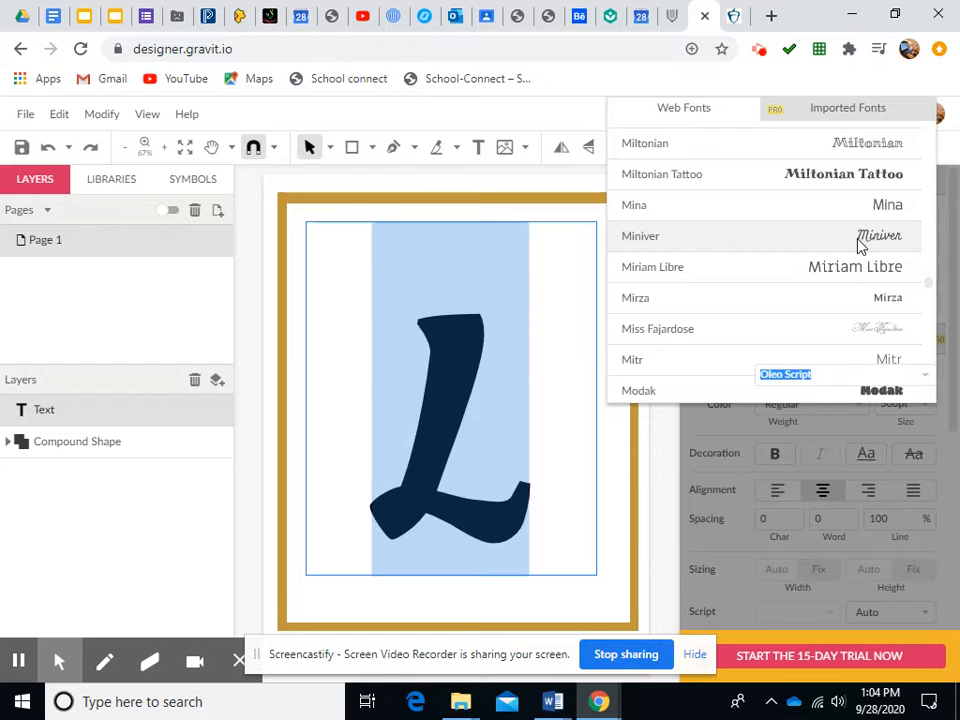
{"action": "scroll", "coordinate": [859, 241], "scroll_direction": "up", "scroll_amount": 10}
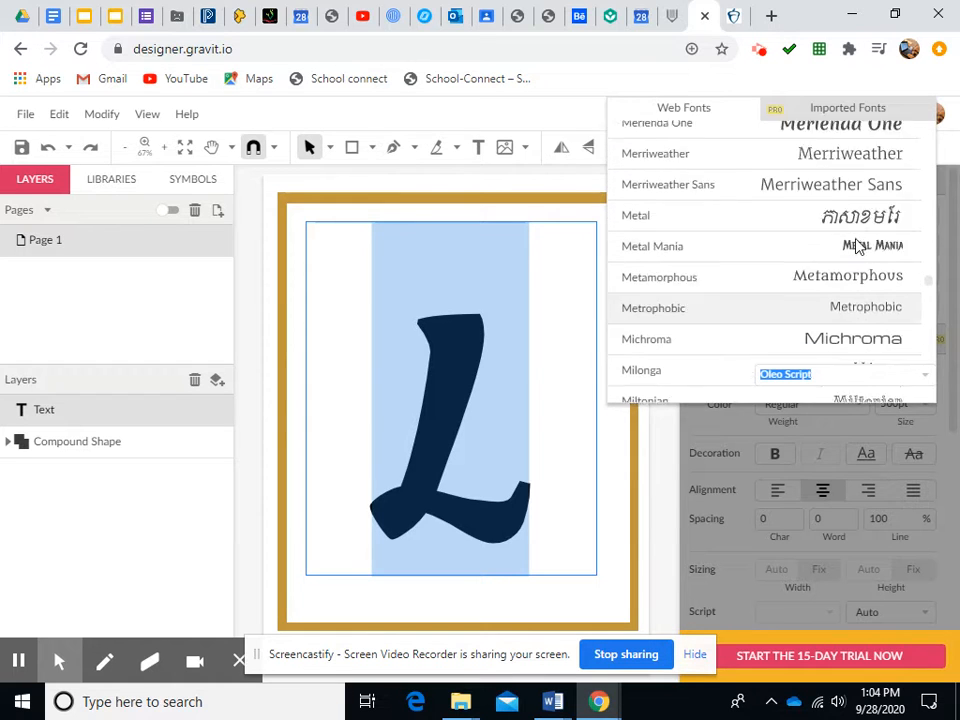
{"action": "scroll", "coordinate": [859, 246], "scroll_direction": "up", "scroll_amount": 4}
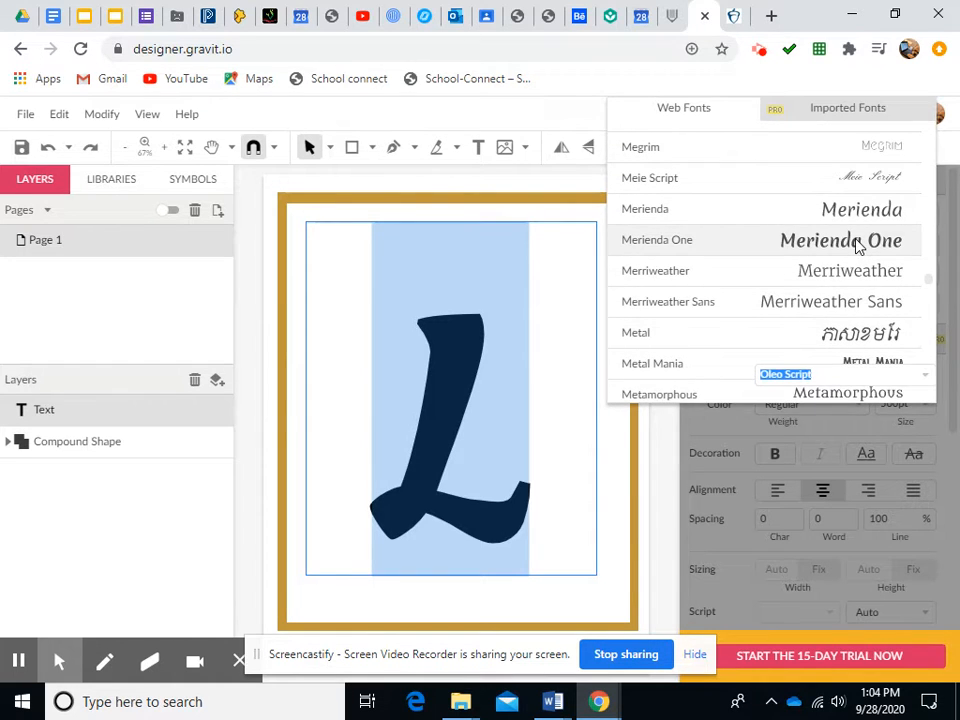
{"action": "scroll", "coordinate": [859, 246], "scroll_direction": "up", "scroll_amount": 6}
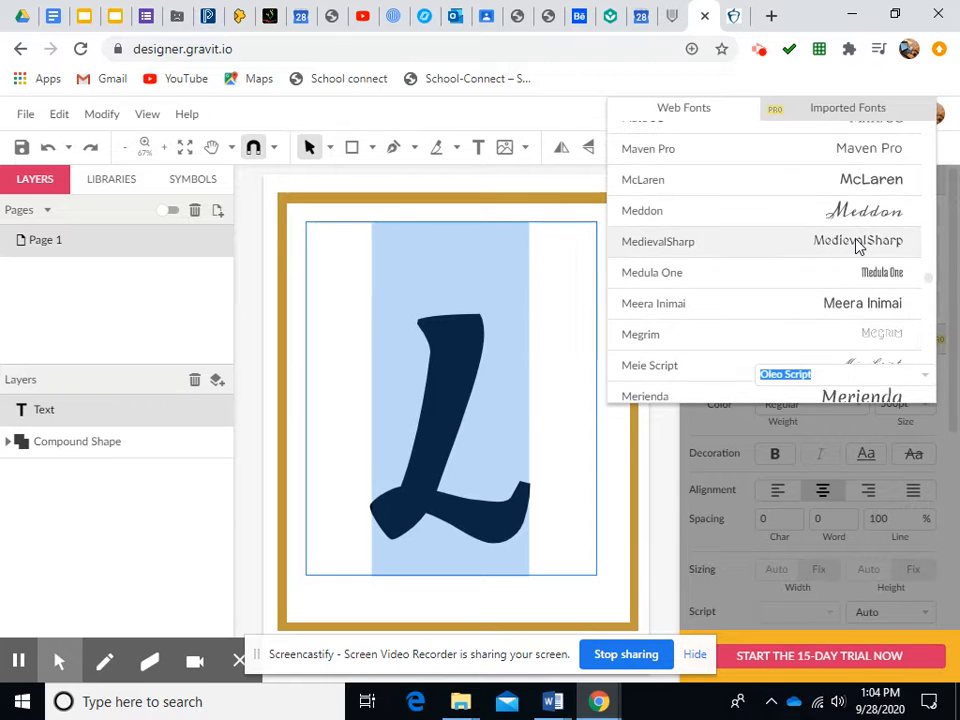
{"action": "scroll", "coordinate": [859, 246], "scroll_direction": "up", "scroll_amount": 6}
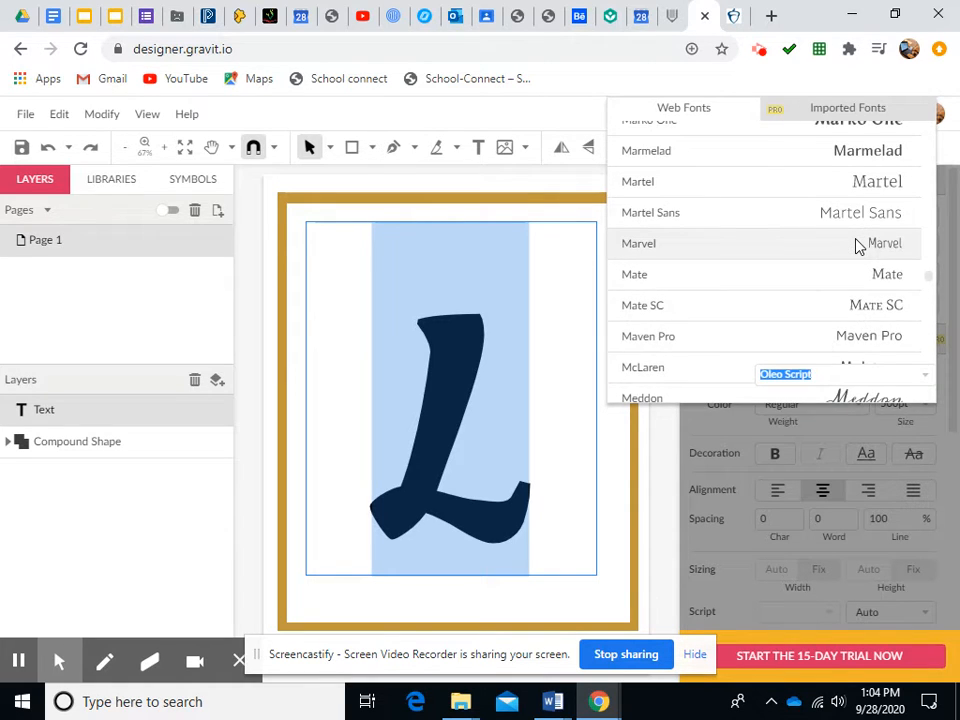
{"action": "scroll", "coordinate": [859, 246], "scroll_direction": "up", "scroll_amount": 3}
{"action": "scroll", "coordinate": [859, 246], "scroll_direction": "up", "scroll_amount": 9}
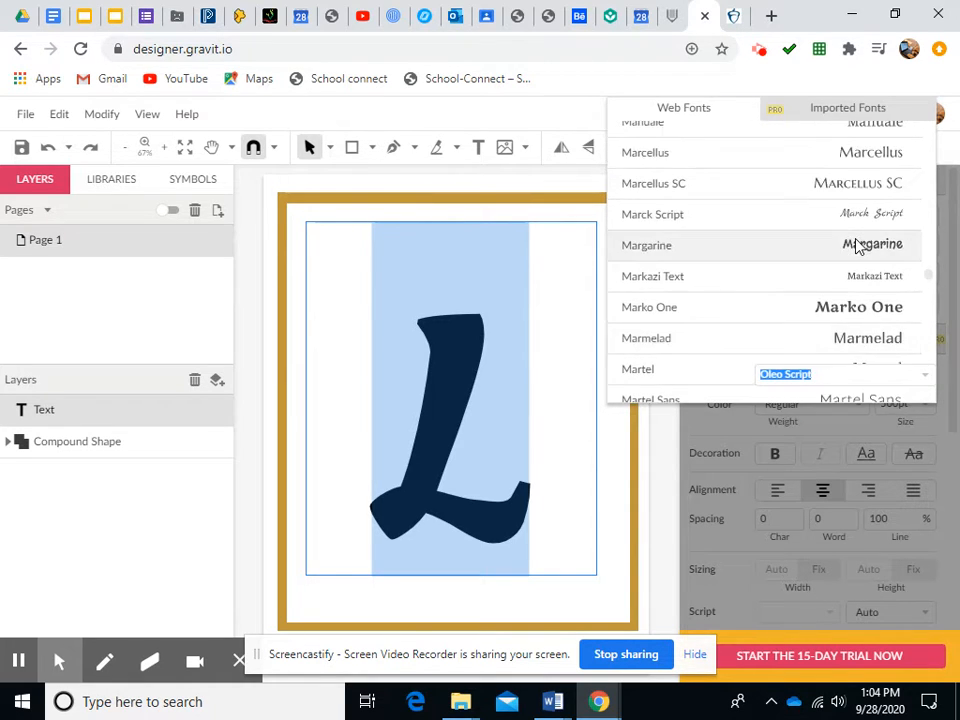
{"action": "scroll", "coordinate": [859, 246], "scroll_direction": "up", "scroll_amount": 10}
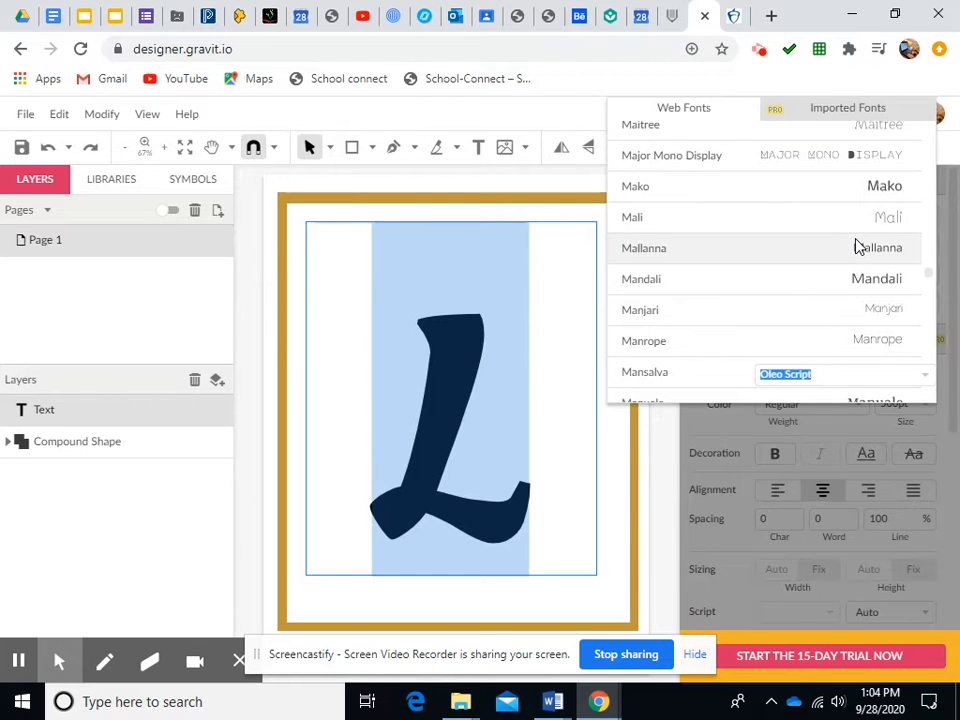
{"action": "scroll", "coordinate": [859, 246], "scroll_direction": "up", "scroll_amount": 14}
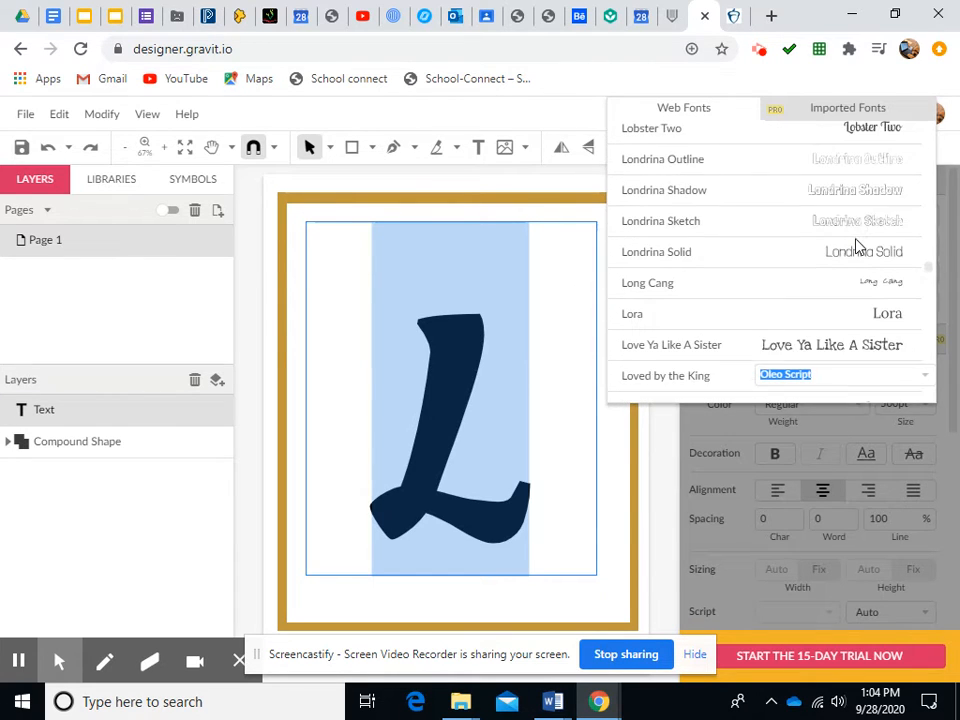
{"action": "left_click", "coordinate": [889, 318]}
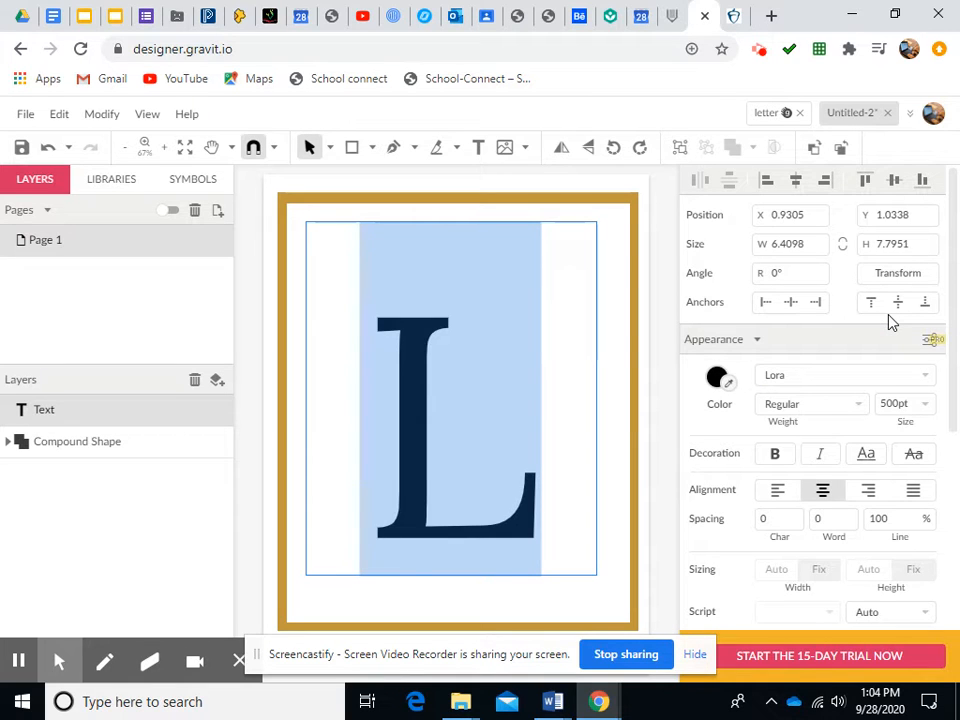
Set the L's font weight to Bold and its font size to 600 pt
{"action": "left_click", "coordinate": [858, 406]}
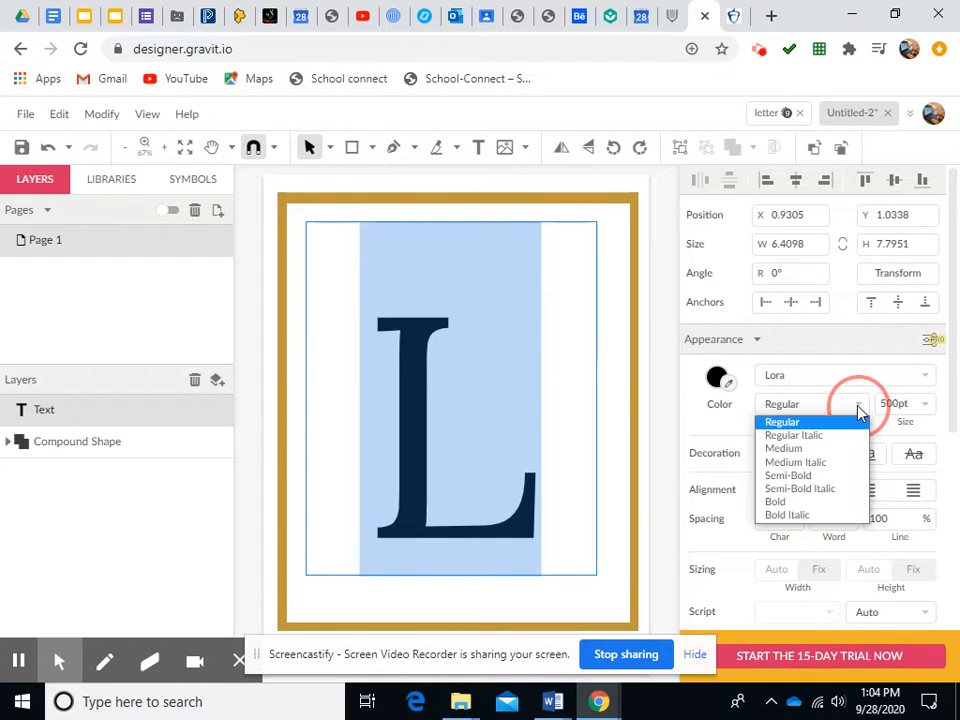
{"action": "left_click", "coordinate": [780, 502]}
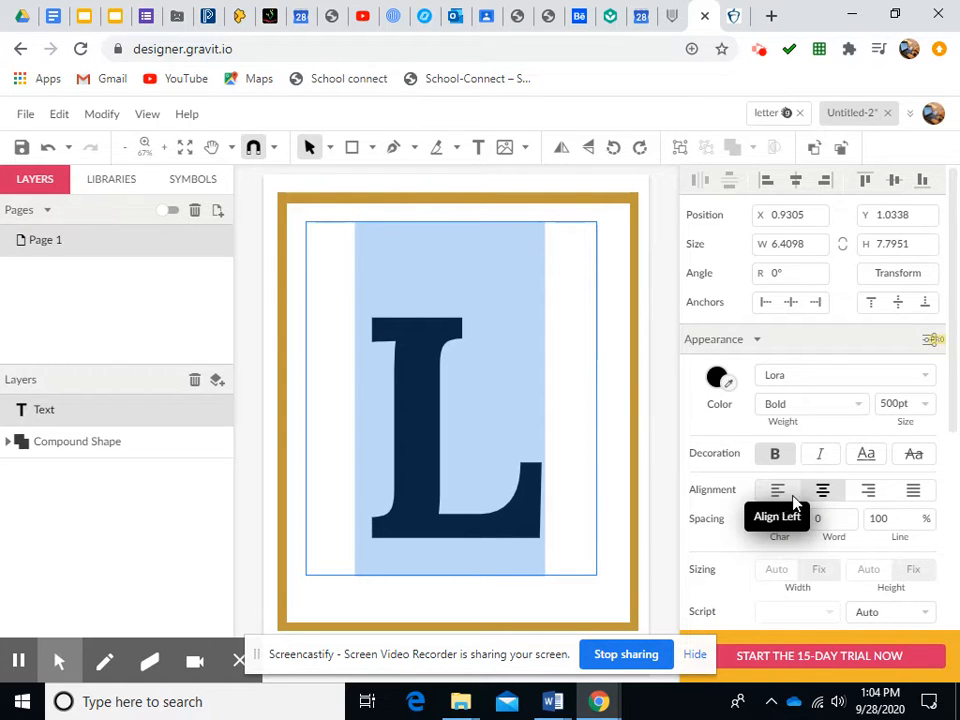
{"action": "left_click", "coordinate": [897, 401]}
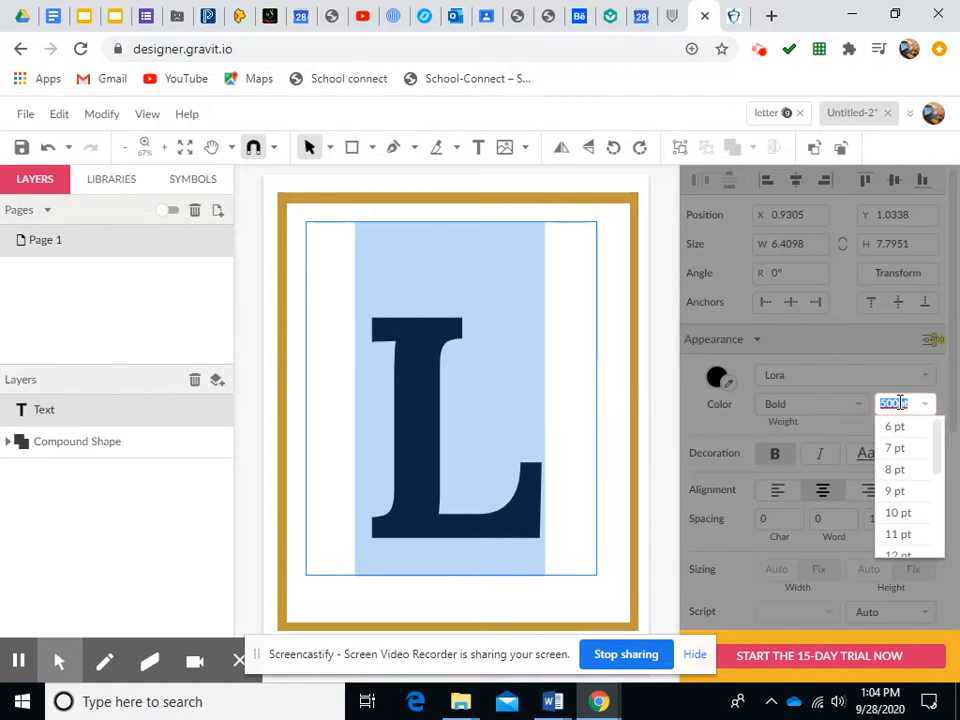
{"action": "type", "text": "600"}
{"action": "key", "text": "Return"}
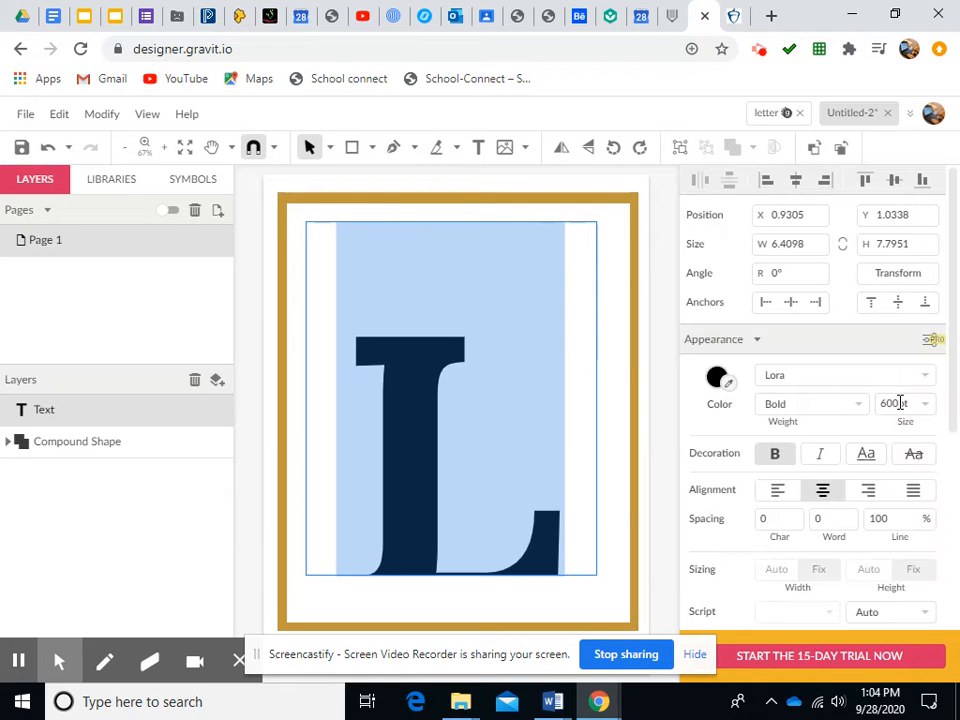
Reselect the L's text and reduce its font size to 550 pt
{"action": "left_click", "coordinate": [407, 378]}
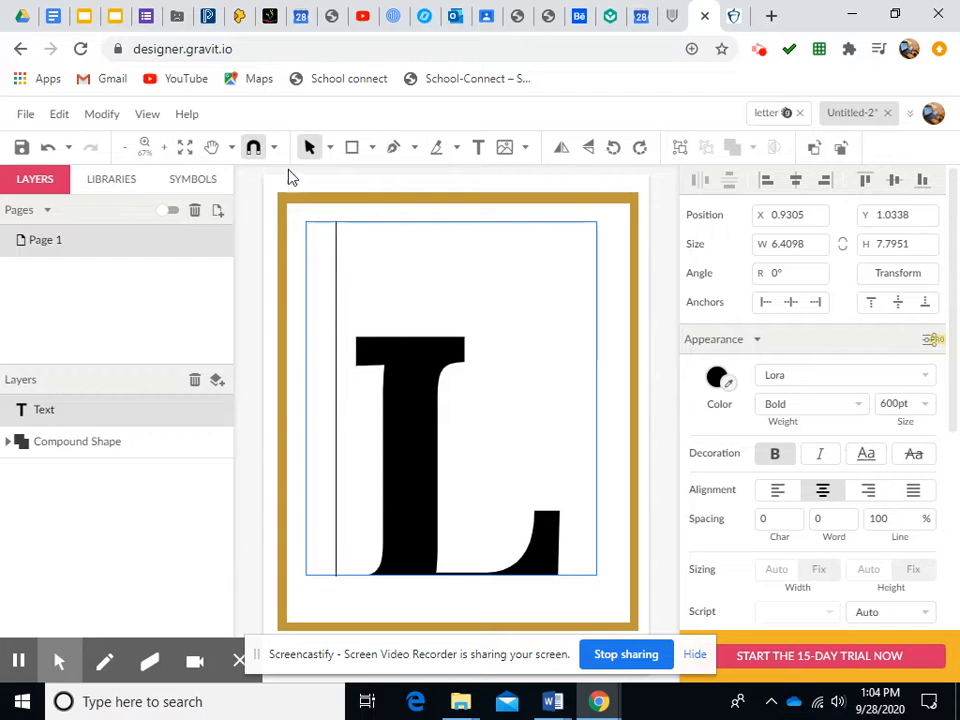
{"action": "left_click", "coordinate": [403, 366]}
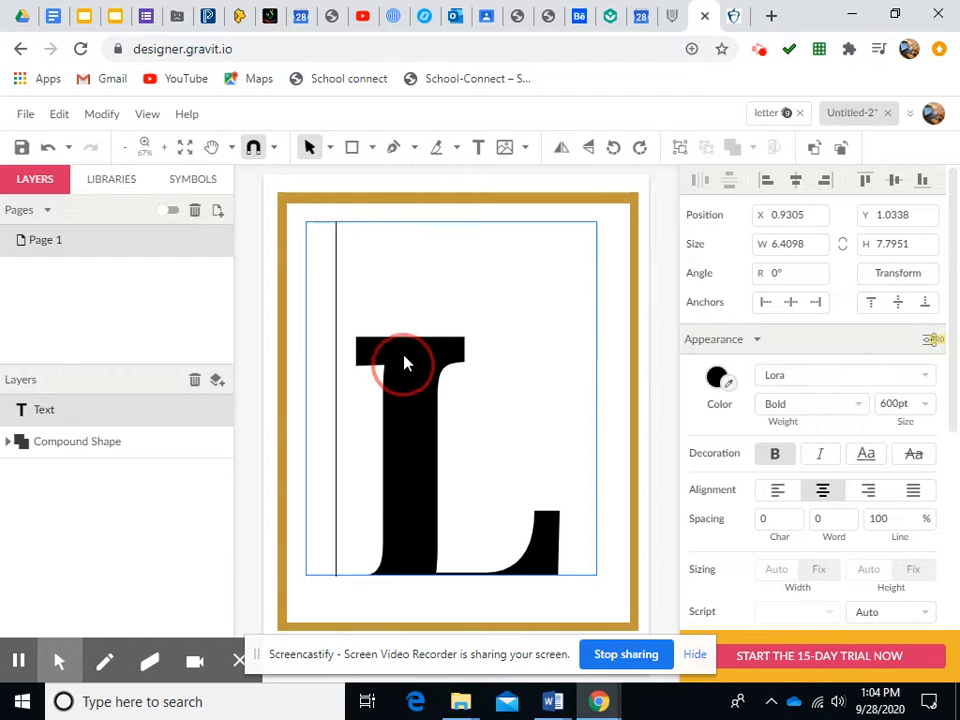
{"action": "double_click", "coordinate": [424, 454]}
{"action": "left_click", "coordinate": [897, 404]}
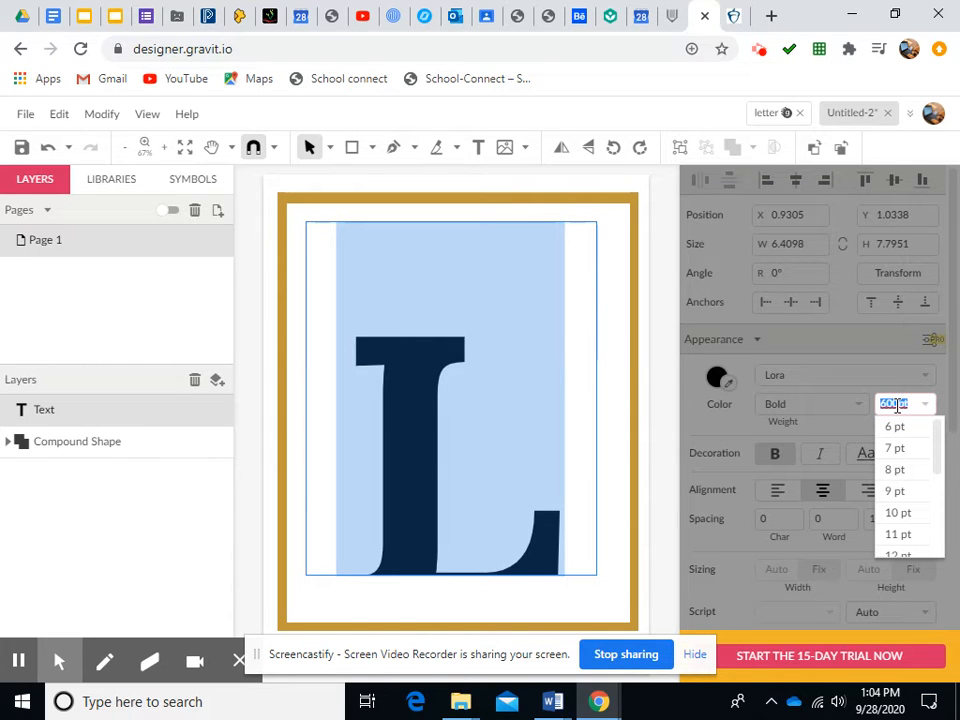
{"action": "type", "text": "550"}
{"action": "key", "text": "Return"}
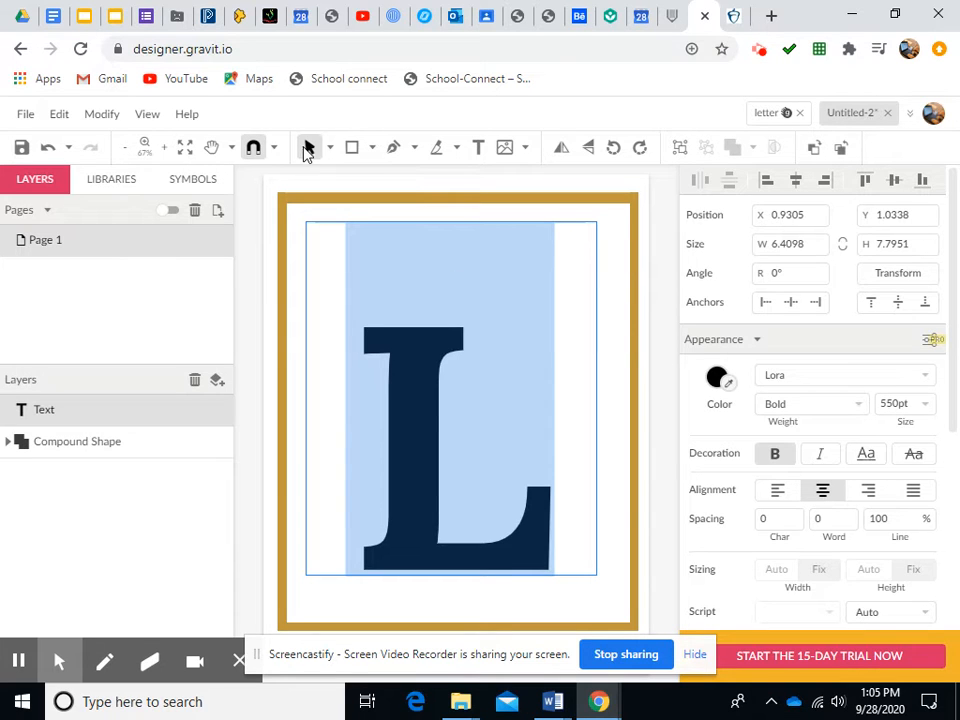
Sync the document to Gravit Cloud and save it under the name Letter project
{"action": "left_click", "coordinate": [411, 352]}
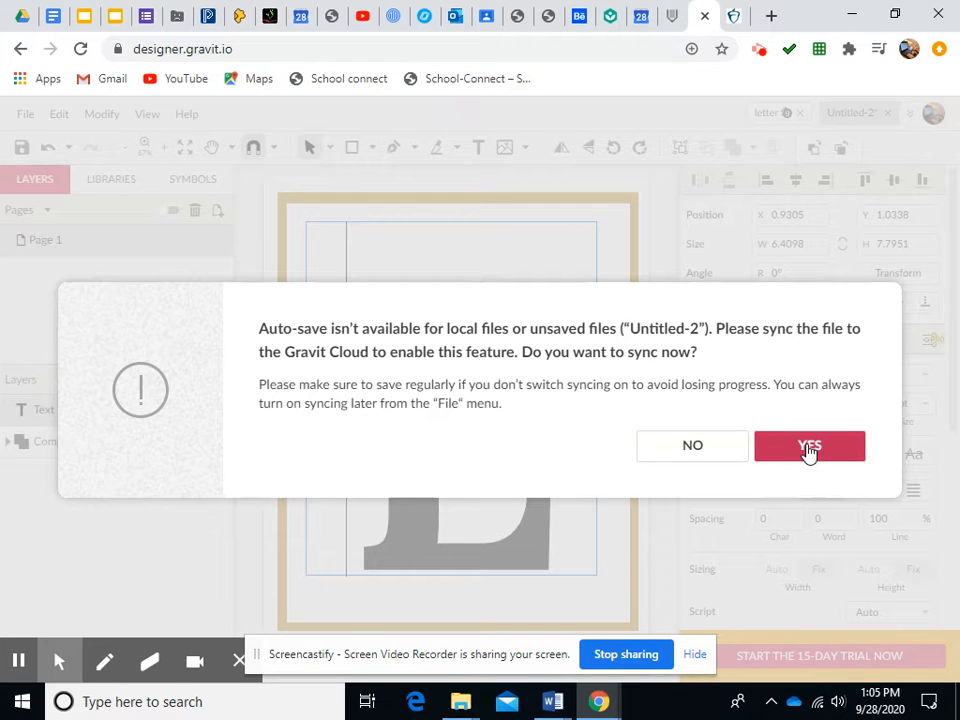
{"action": "left_click", "coordinate": [809, 450]}
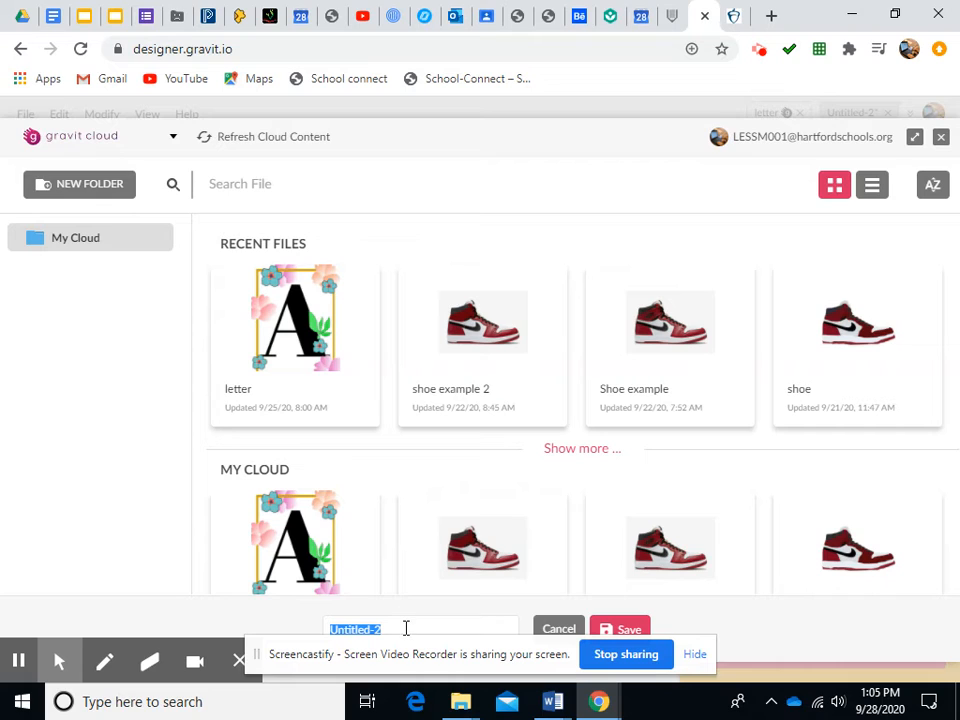
{"action": "type", "text": "u"}
{"action": "left_click", "coordinate": [625, 626]}
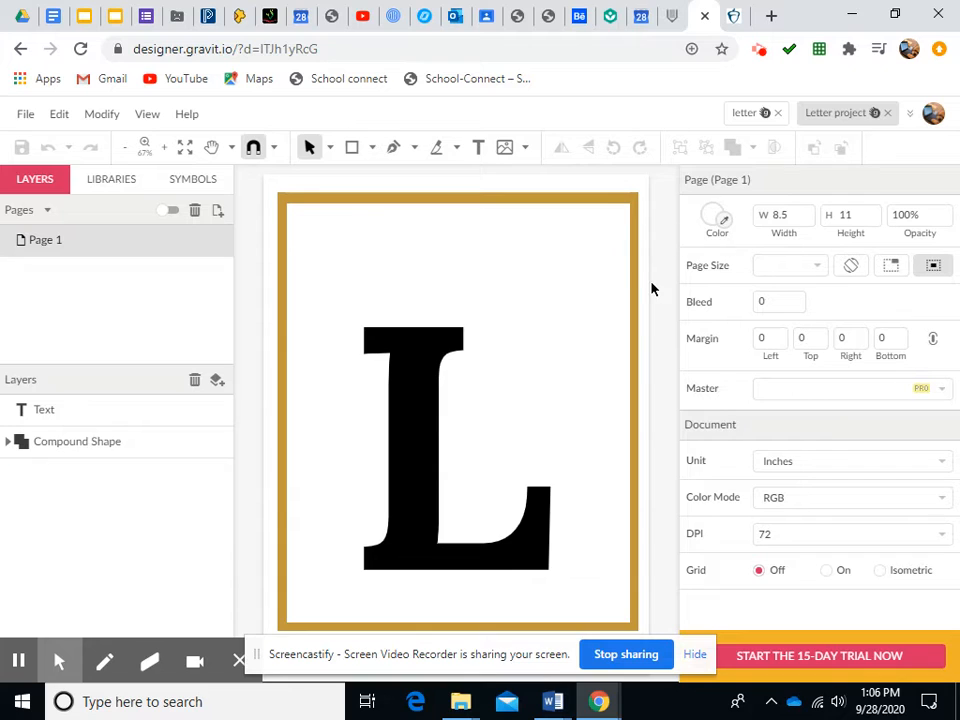
Open a new browser tab and search Google for simple flower photo
{"action": "left_click", "coordinate": [771, 17]}
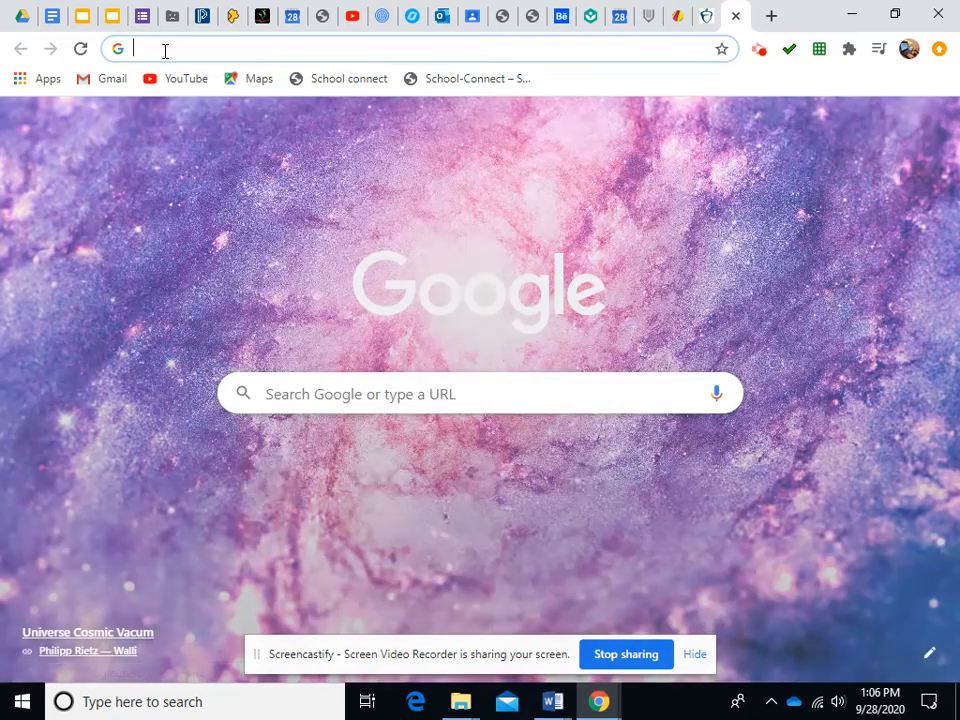
{"action": "type", "text": "simple flower"}
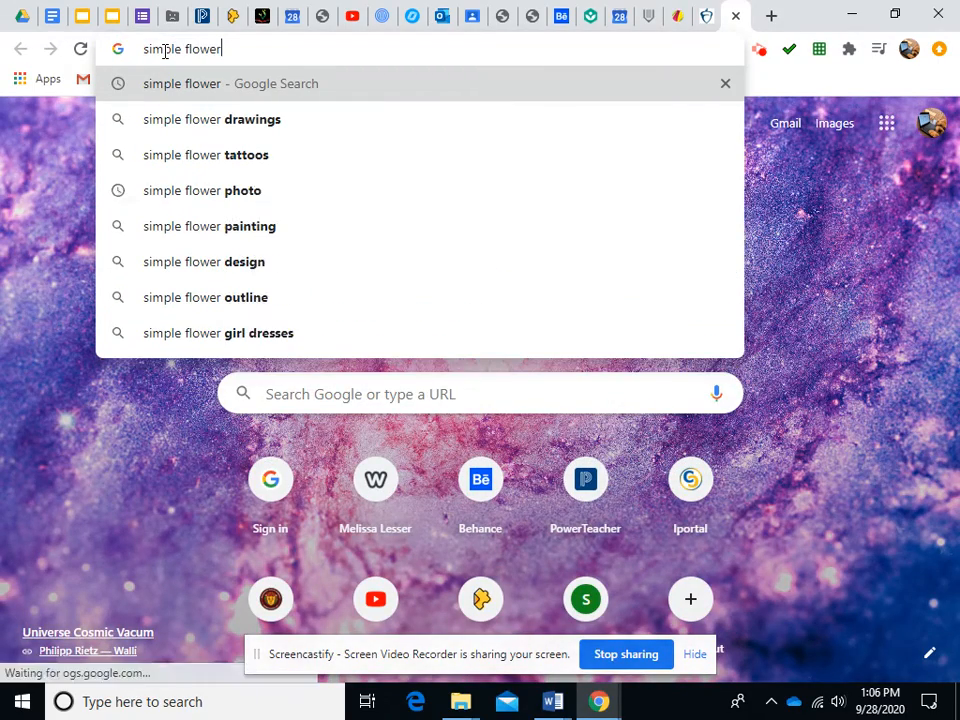
{"action": "type", "text": " photo"}
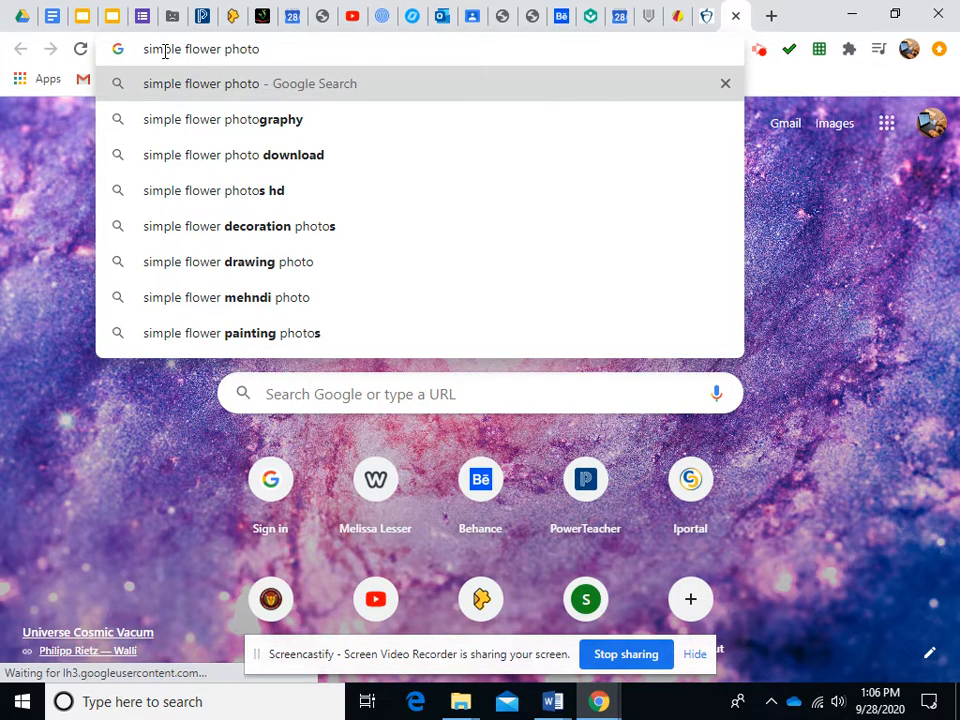
{"action": "key", "text": "Return"}
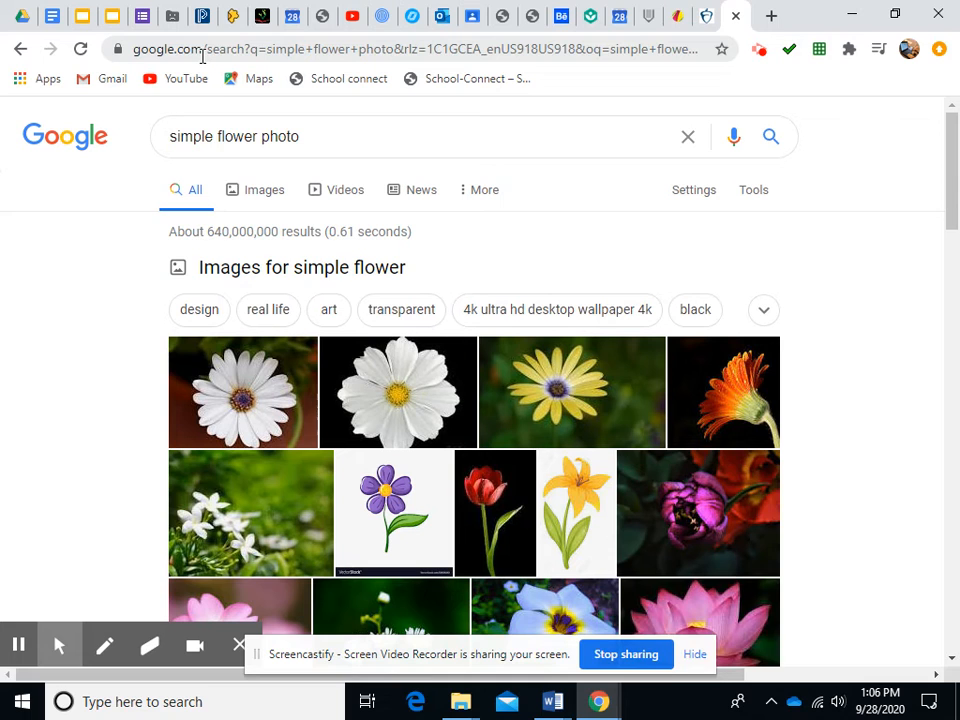
Browse the image results for simple flower photo
{"action": "left_click", "coordinate": [266, 201]}
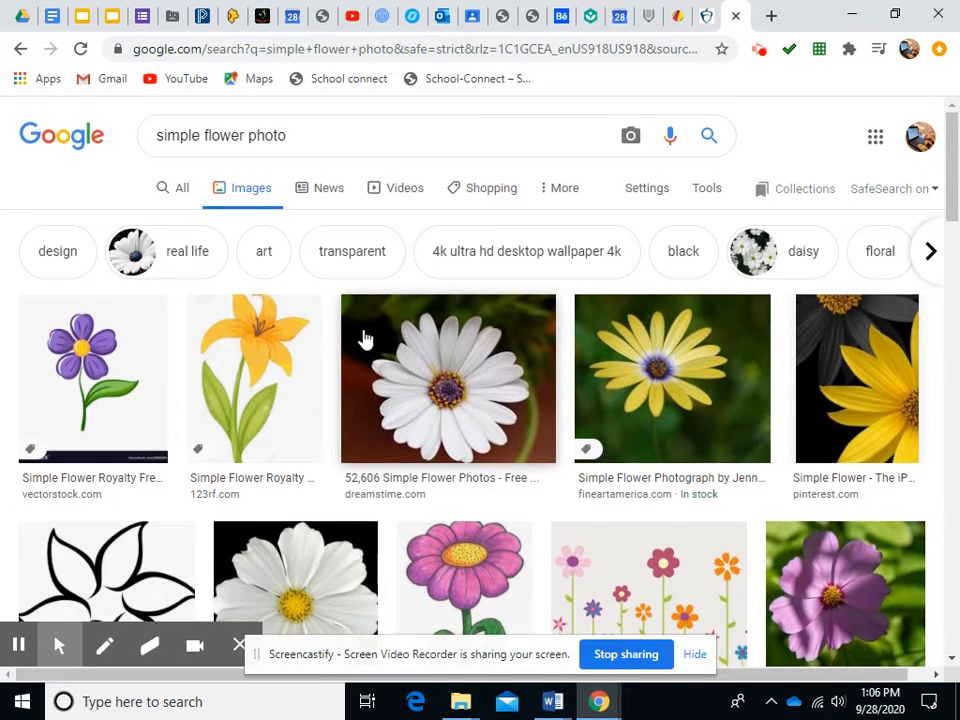
{"action": "scroll", "coordinate": [366, 340], "scroll_direction": "down", "scroll_amount": 2}
{"action": "scroll", "coordinate": [366, 338], "scroll_direction": "down", "scroll_amount": 4}
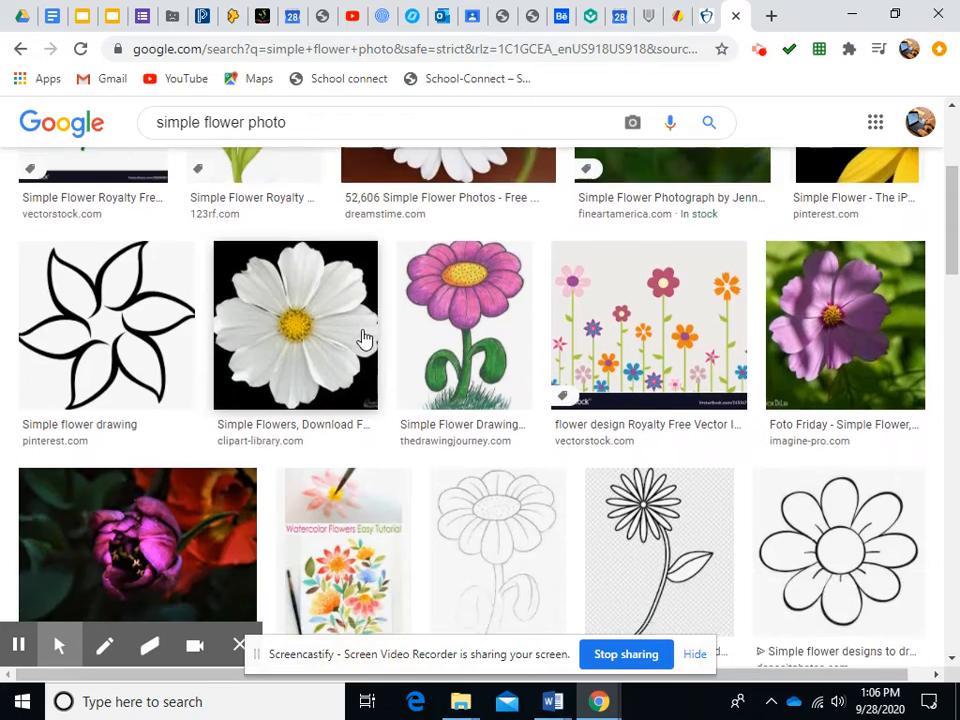
{"action": "scroll", "coordinate": [365, 340], "scroll_direction": "down", "scroll_amount": 3}
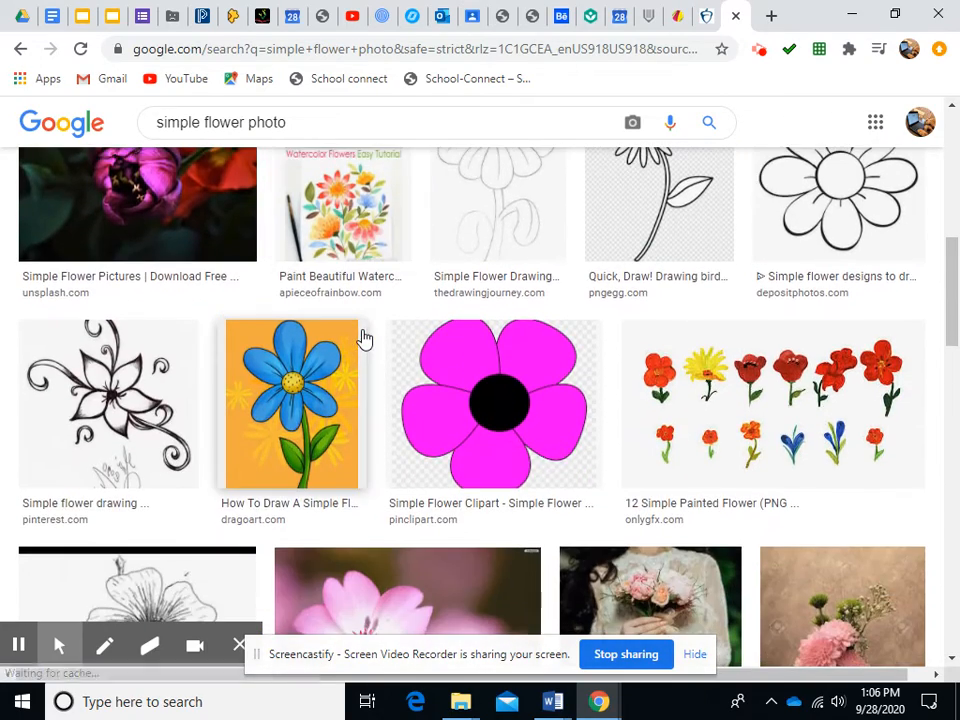
{"action": "scroll", "coordinate": [365, 340], "scroll_direction": "down", "scroll_amount": 1}
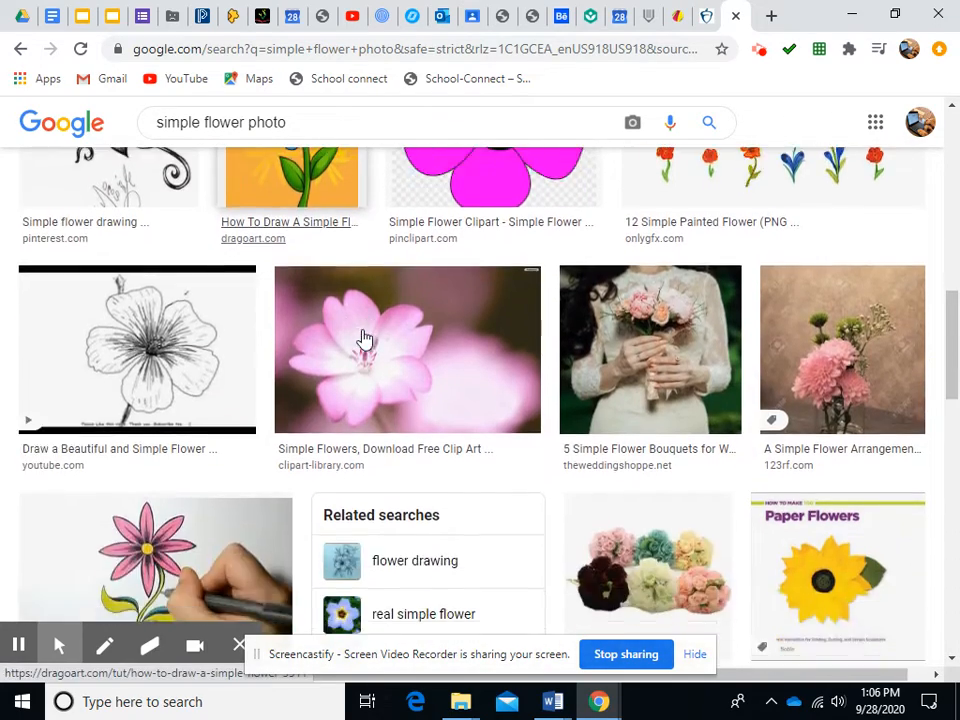
Save the pink flower photo from the image results to the Desktop as simple flower 1
{"action": "left_click", "coordinate": [379, 378]}
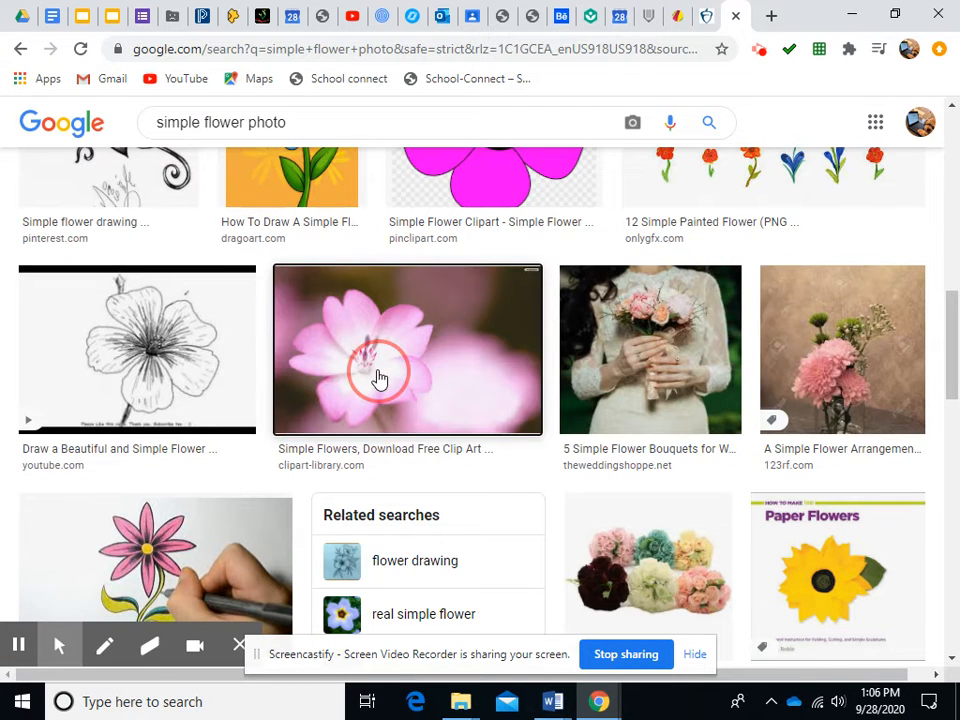
{"action": "right_click", "coordinate": [686, 254]}
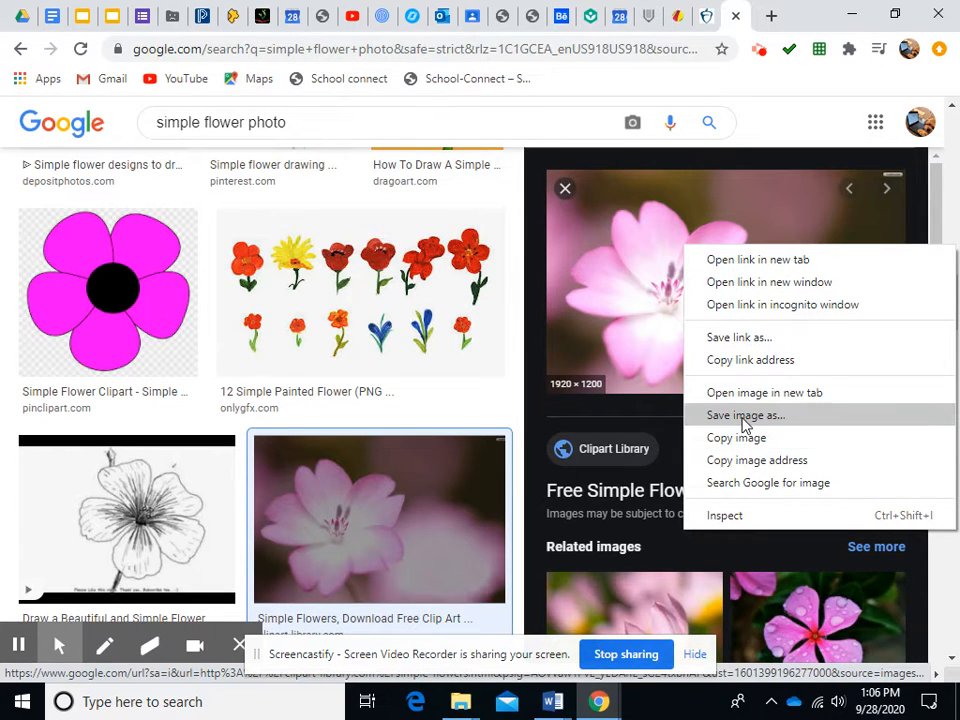
{"action": "left_click", "coordinate": [742, 415]}
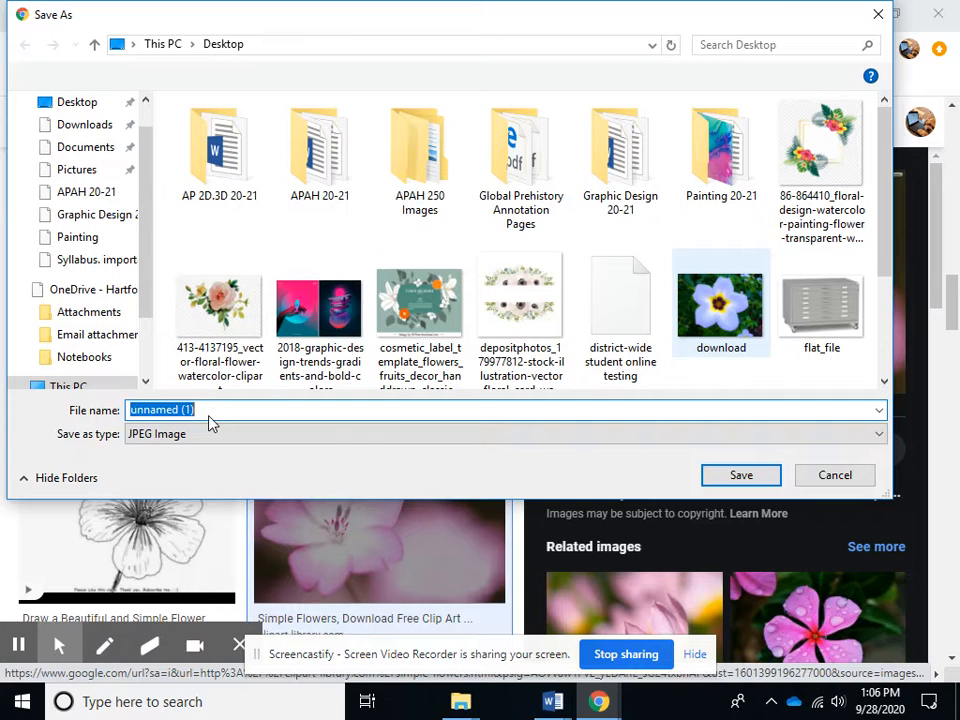
{"action": "type", "text": "s"}
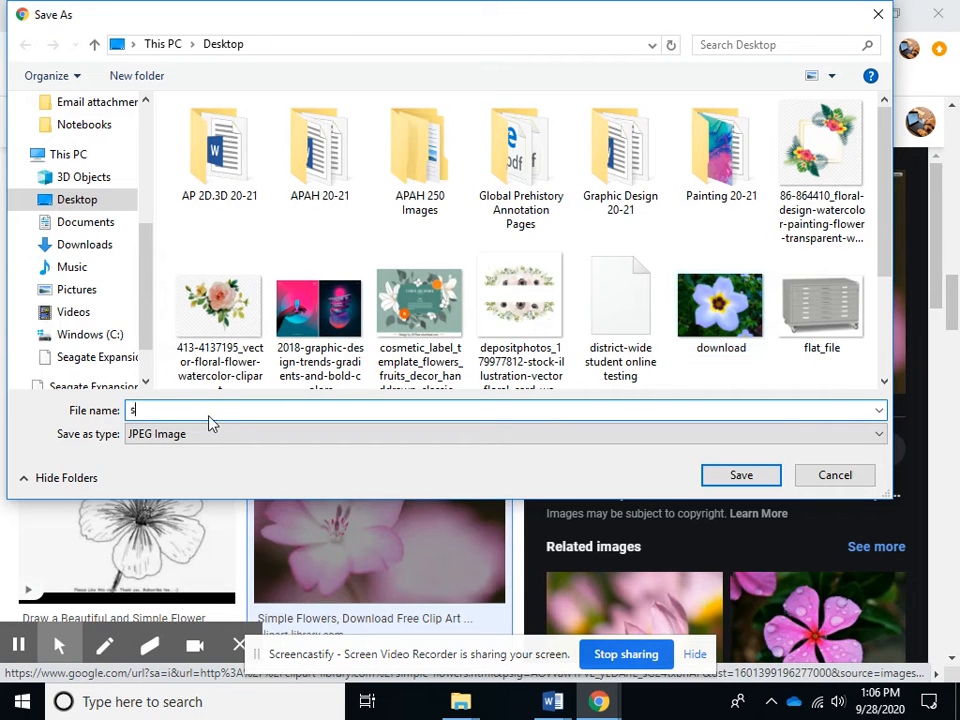
{"action": "type", "text": "imple flower "}
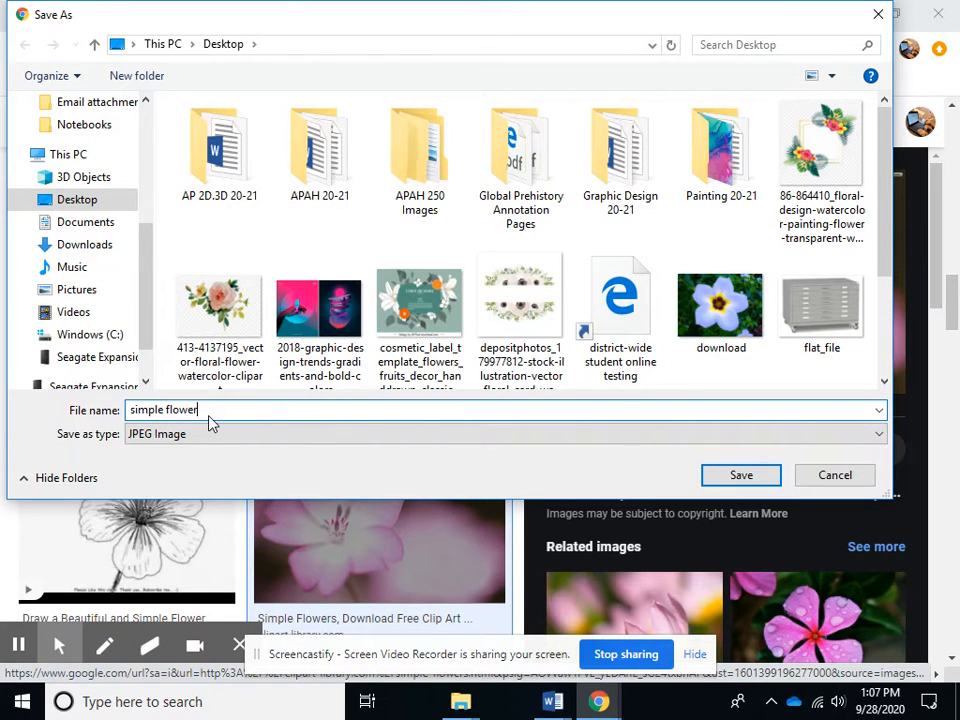
{"action": "type", "text": "1"}
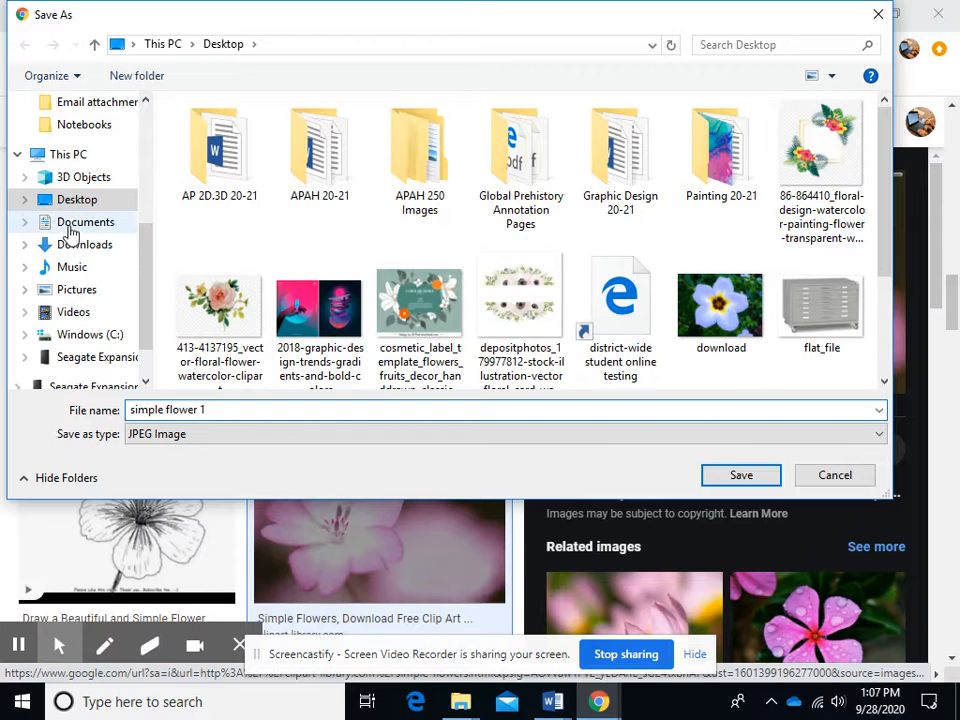
{"action": "left_click", "coordinate": [744, 480]}
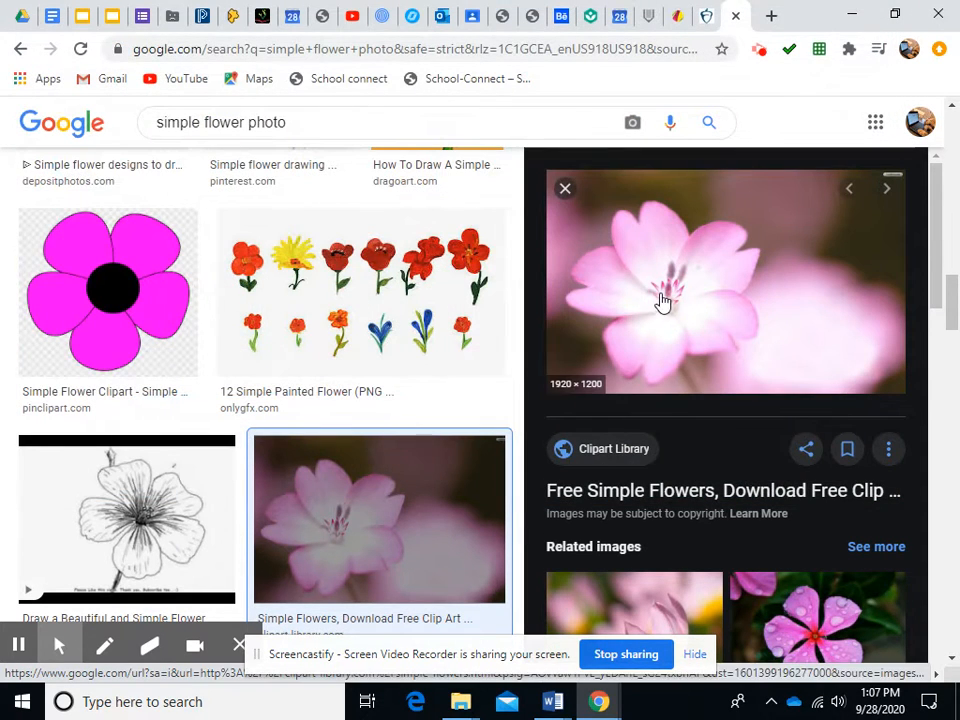
Return to the Gravit Designer tab and place the simple flower 1 image from the Desktop onto the page
{"action": "left_click", "coordinate": [674, 28]}
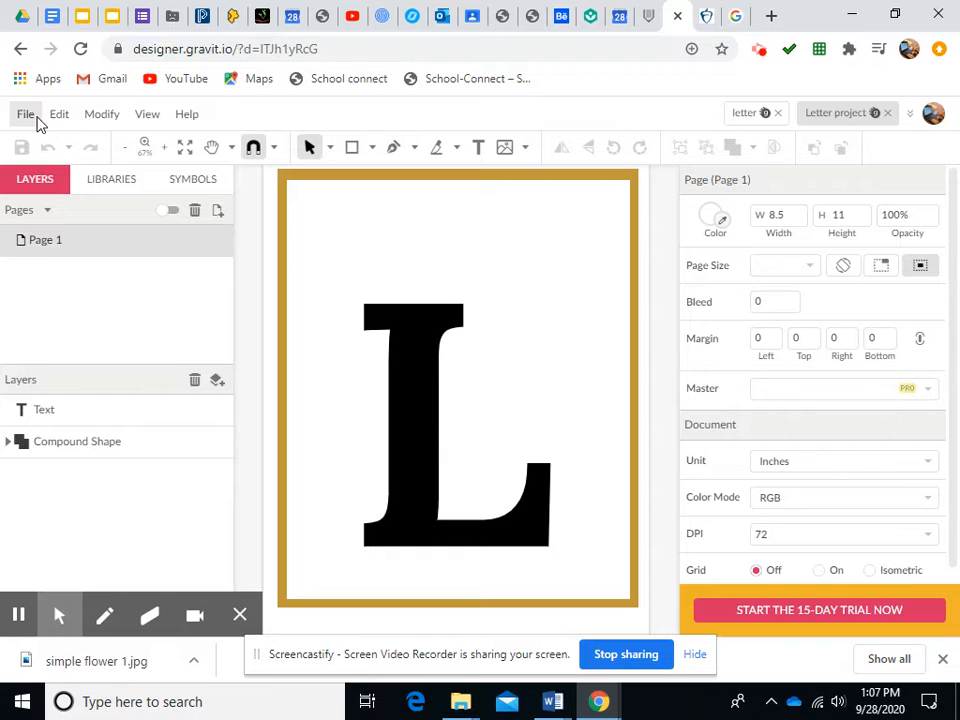
{"action": "left_click", "coordinate": [37, 119]}
{"action": "mouse_move", "coordinate": [64, 428]}
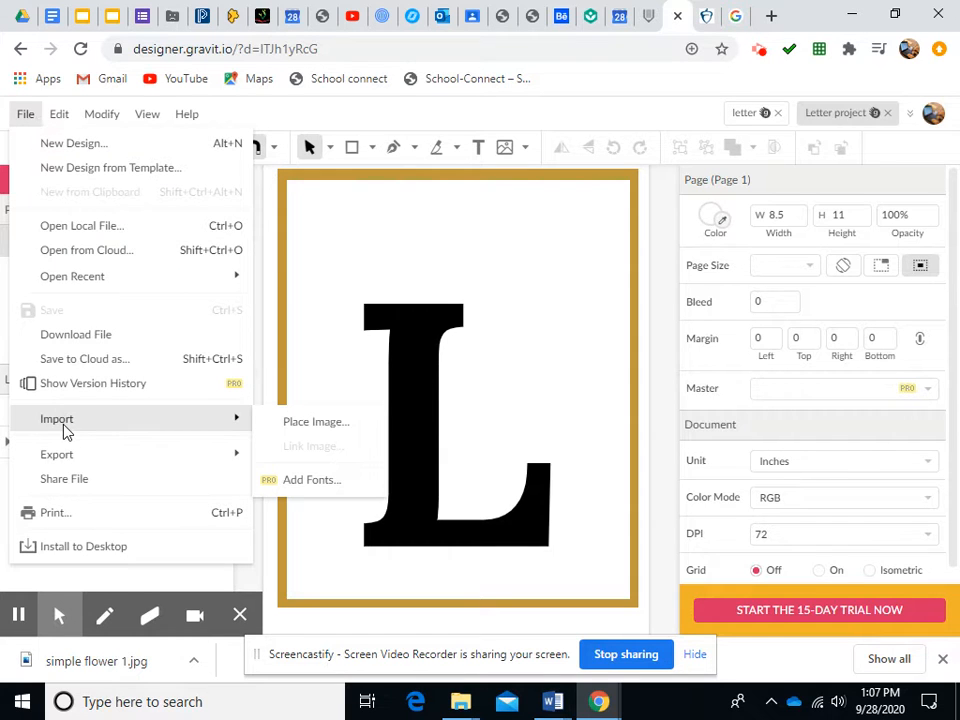
{"action": "left_click", "coordinate": [304, 424]}
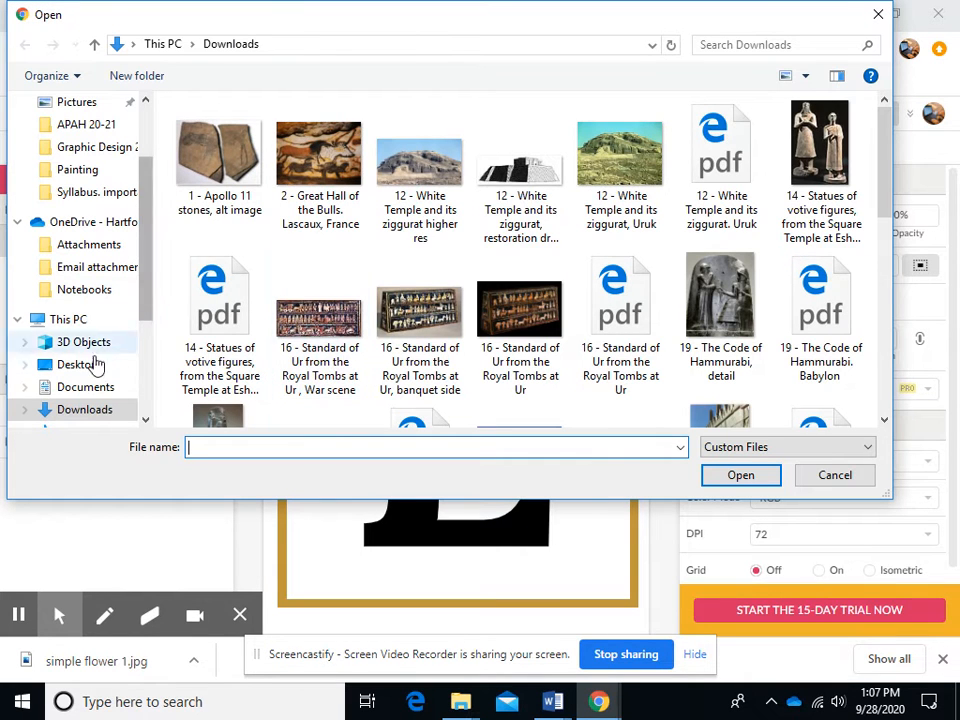
{"action": "left_click", "coordinate": [88, 366]}
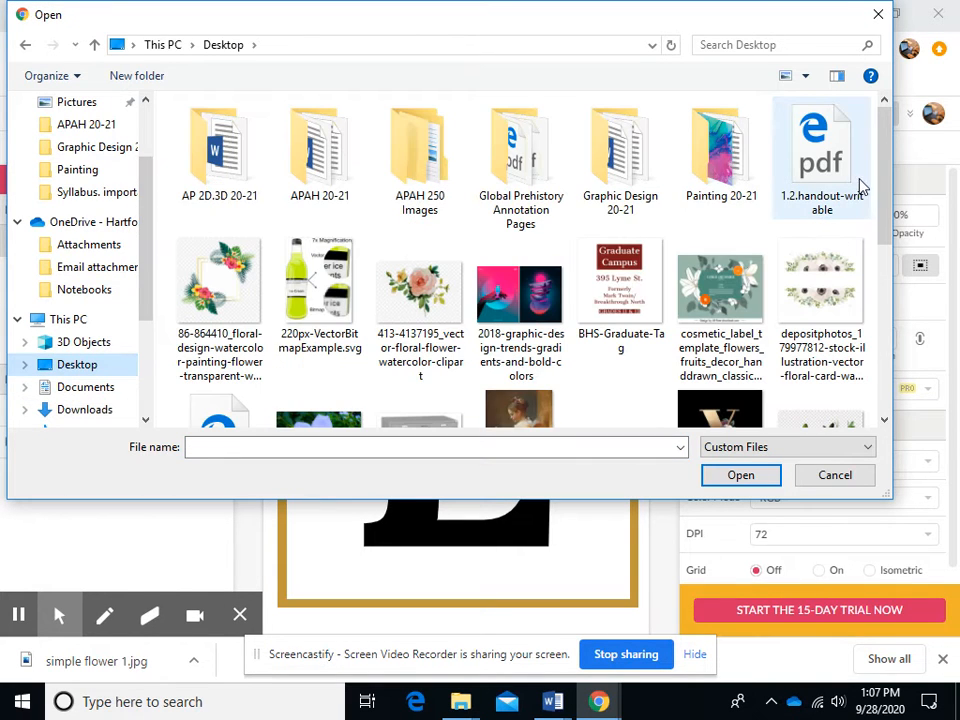
{"action": "scroll", "coordinate": [740, 300], "scroll_direction": "down", "scroll_amount": 5}
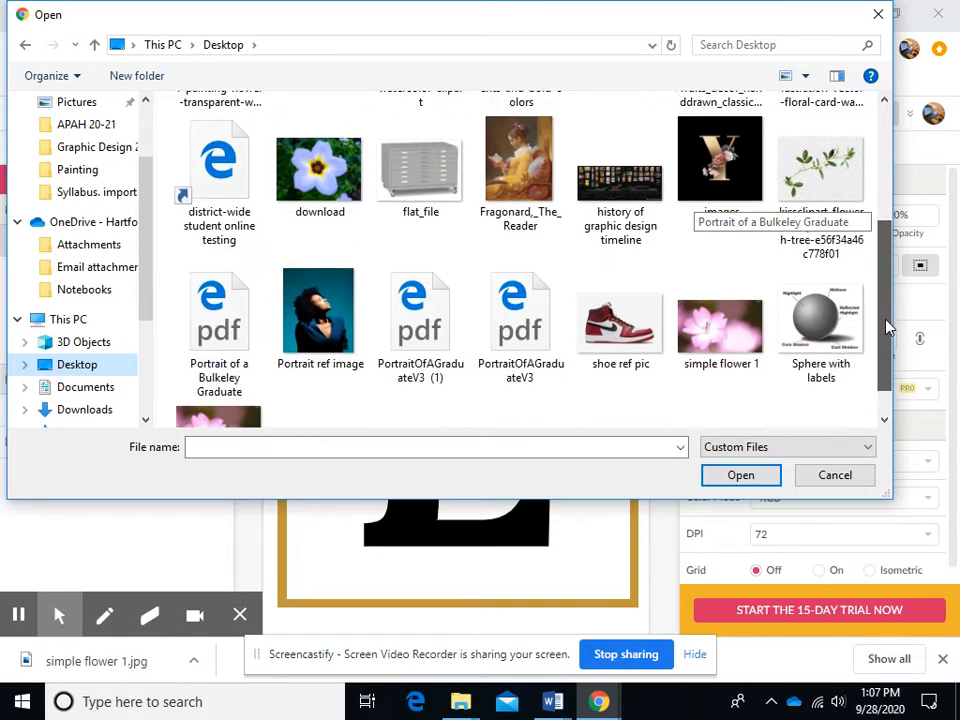
{"action": "left_click", "coordinate": [740, 312]}
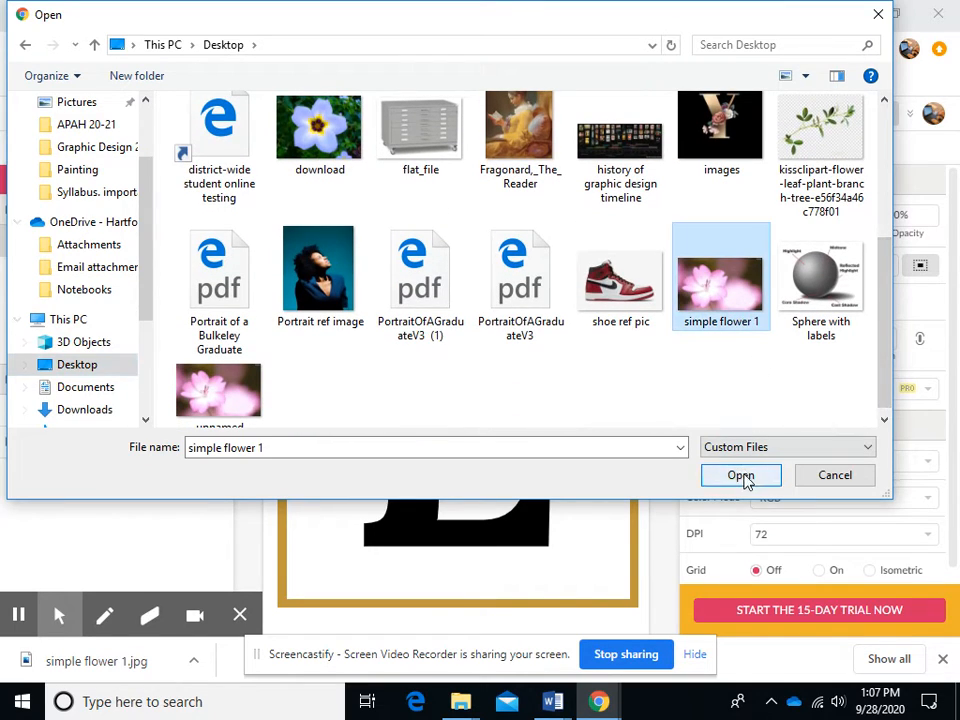
{"action": "left_click", "coordinate": [745, 475]}
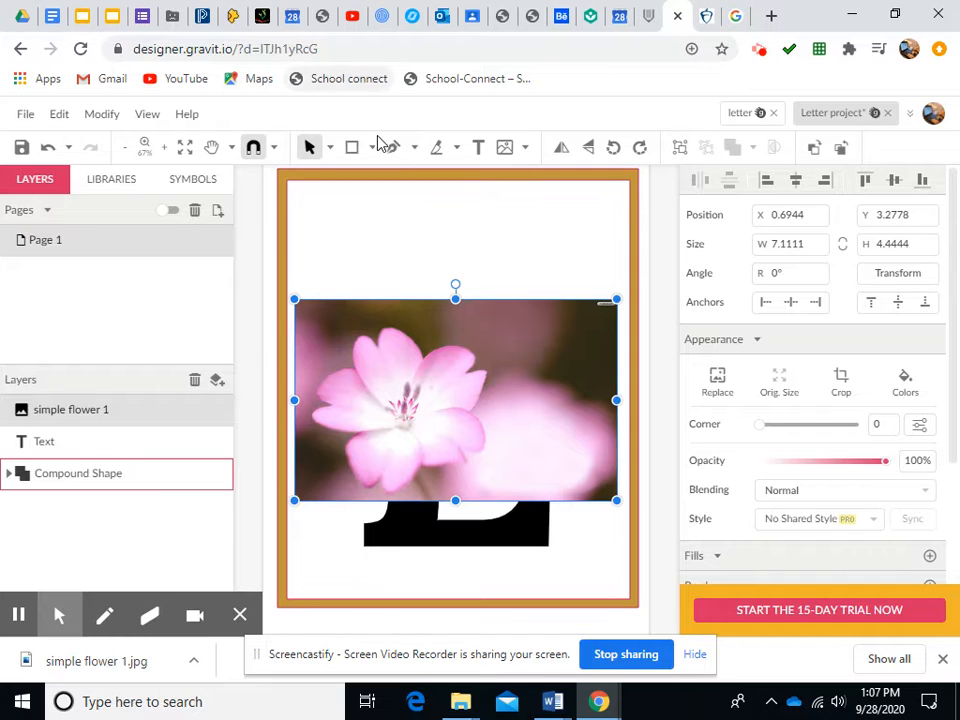
Trace one petal of the flower with the Freehand tool, about 1.8 by 1.6 in
{"action": "left_click", "coordinate": [415, 150]}
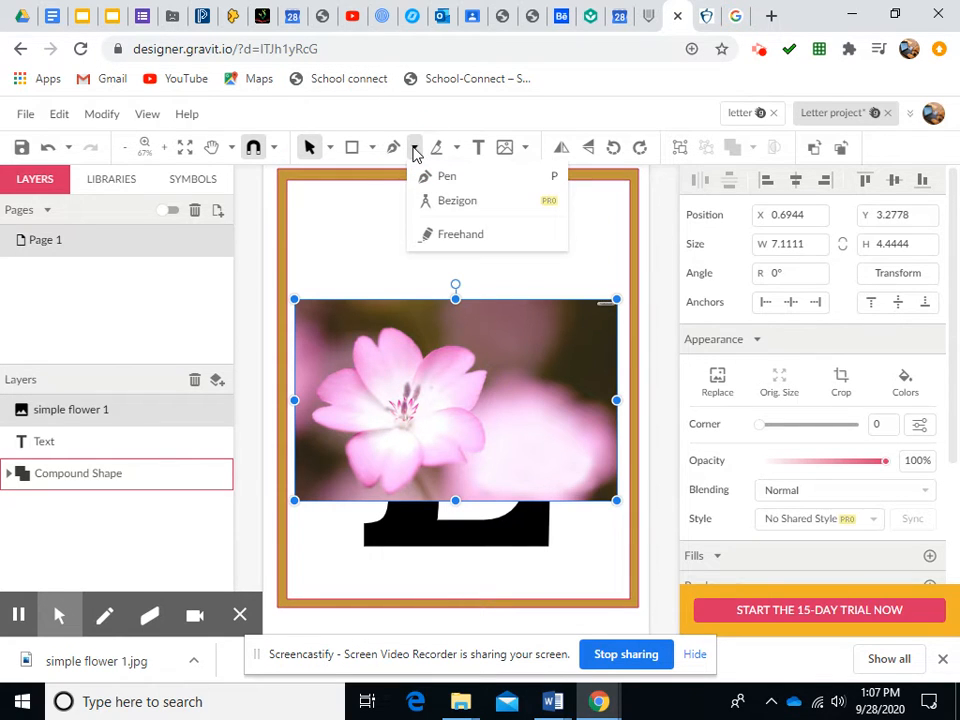
{"action": "left_click", "coordinate": [452, 234]}
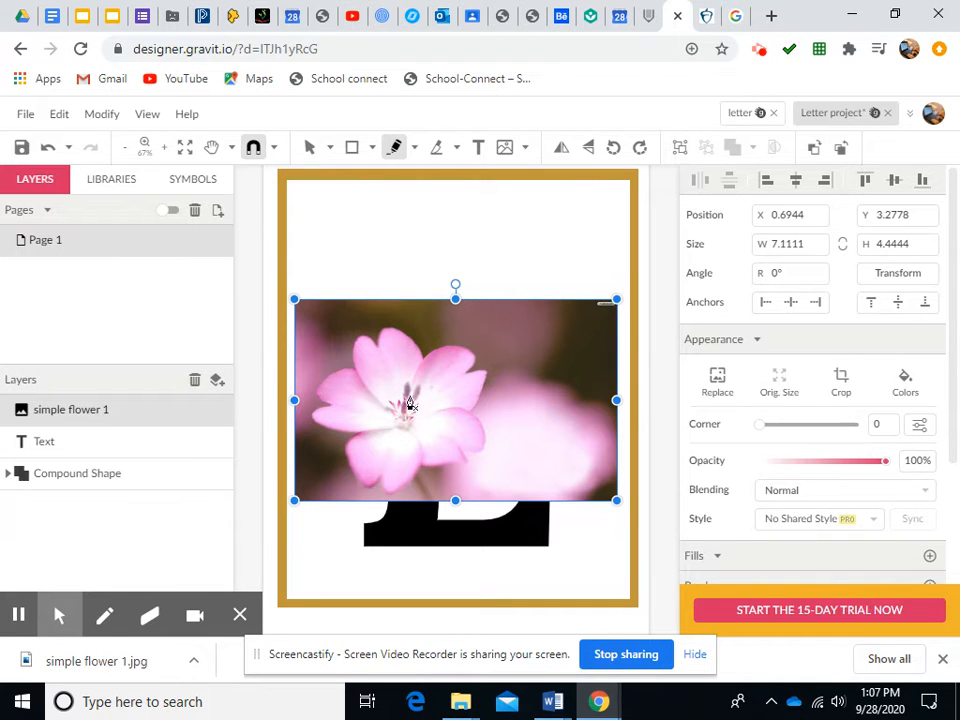
{"action": "mouse_move", "coordinate": [405, 407]}
{"action": "left_mouse_down"}
{"action": "mouse_move", "coordinate": [420, 373]}
{"action": "mouse_move", "coordinate": [447, 357]}
{"action": "mouse_move", "coordinate": [464, 358]}
{"action": "mouse_move", "coordinate": [476, 372]}
{"action": "mouse_move", "coordinate": [463, 380]}
{"action": "mouse_move", "coordinate": [486, 386]}
{"action": "mouse_move", "coordinate": [456, 414]}
{"action": "mouse_move", "coordinate": [405, 422]}
{"action": "mouse_move", "coordinate": [401, 403]}
{"action": "mouse_move", "coordinate": [405, 410]}
{"action": "left_mouse_up"}
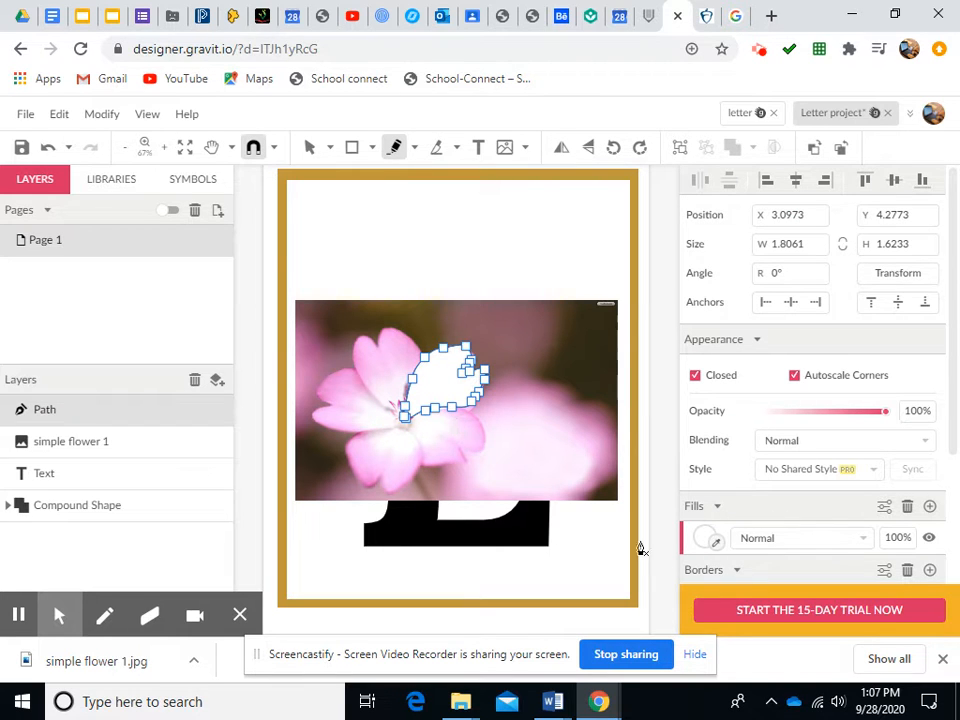
Fill the petal path with a linear gradient whose end colour is sampled pink #F796E7 from the photo
{"action": "left_click", "coordinate": [707, 540]}
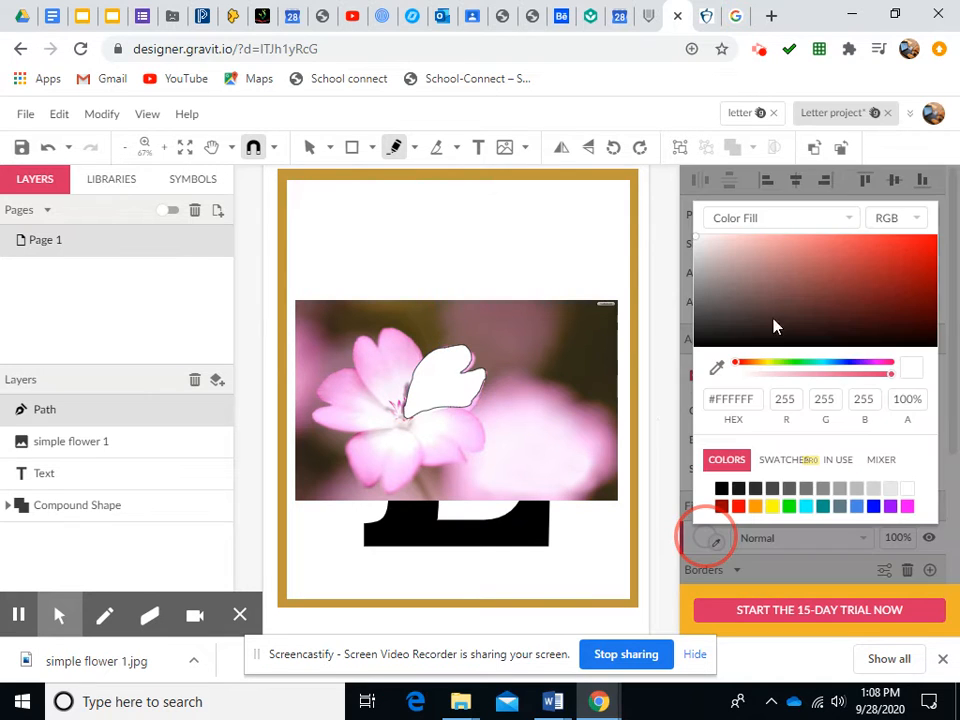
{"action": "left_click", "coordinate": [849, 220]}
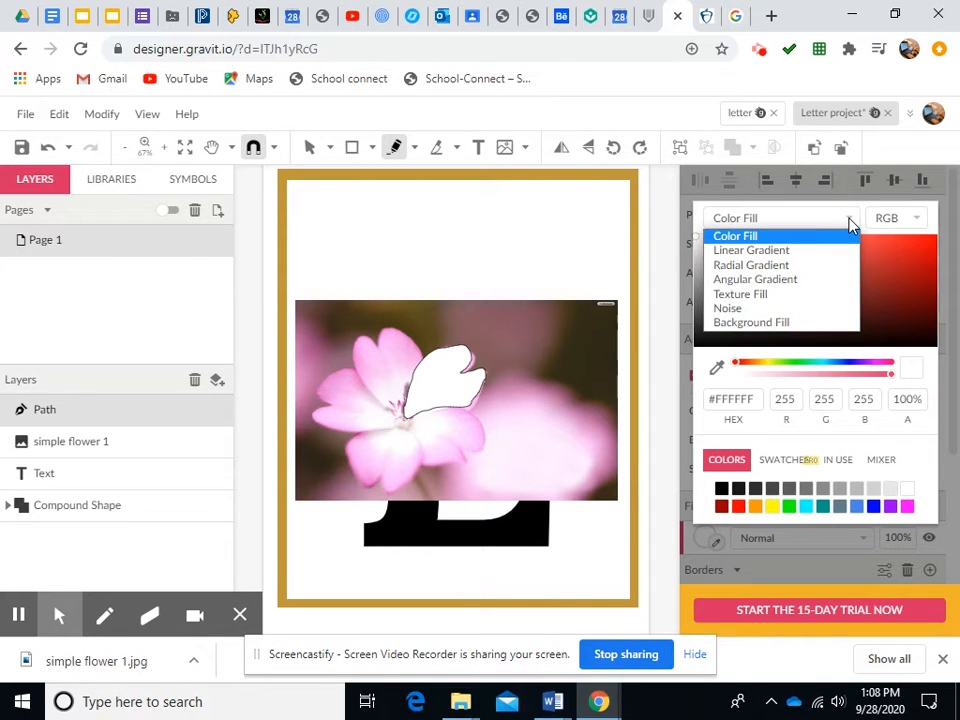
{"action": "left_click", "coordinate": [786, 252]}
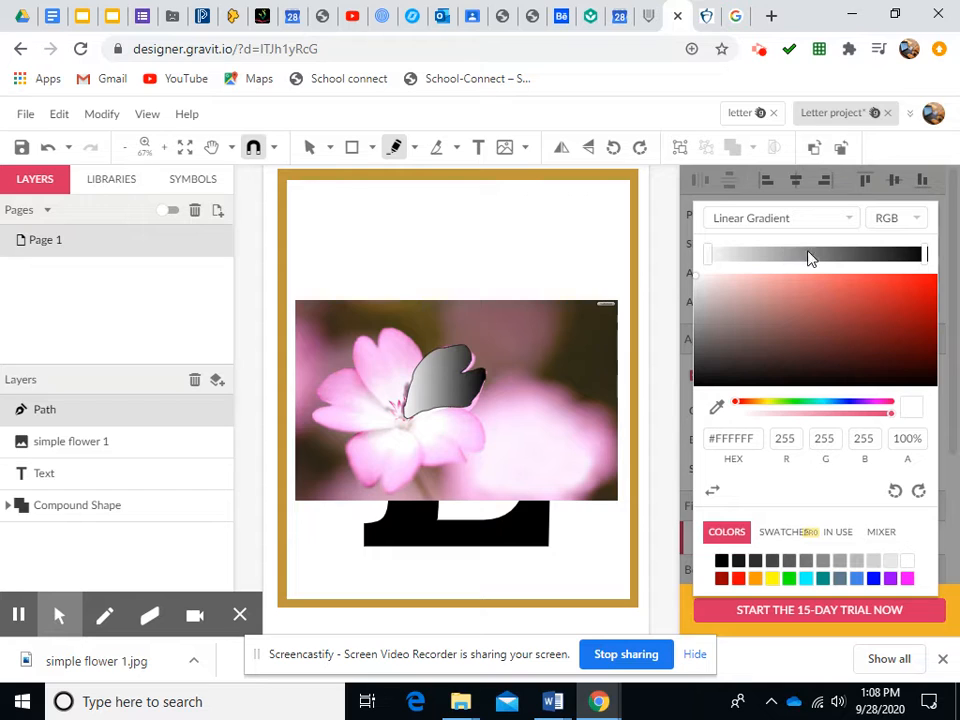
{"action": "left_click", "coordinate": [923, 256]}
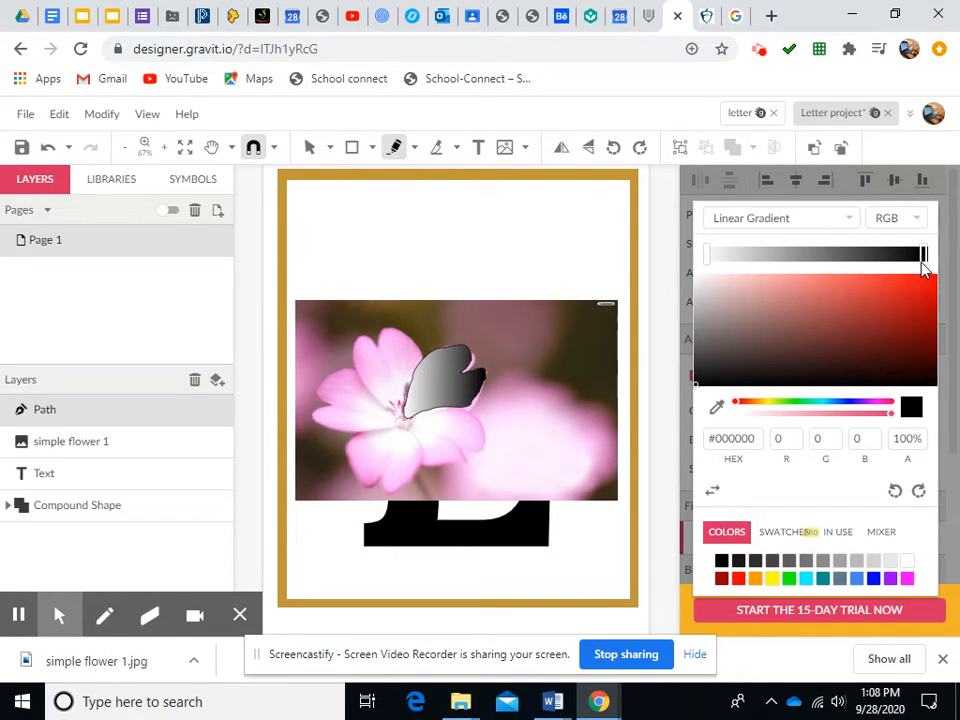
{"action": "left_click", "coordinate": [717, 410]}
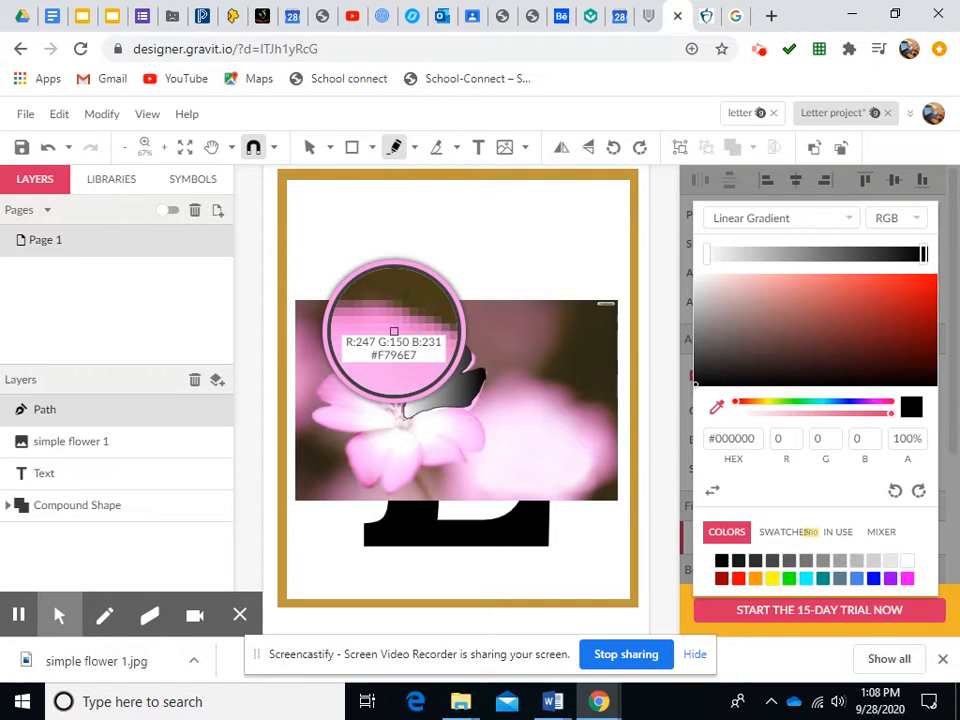
{"action": "left_click", "coordinate": [394, 331]}
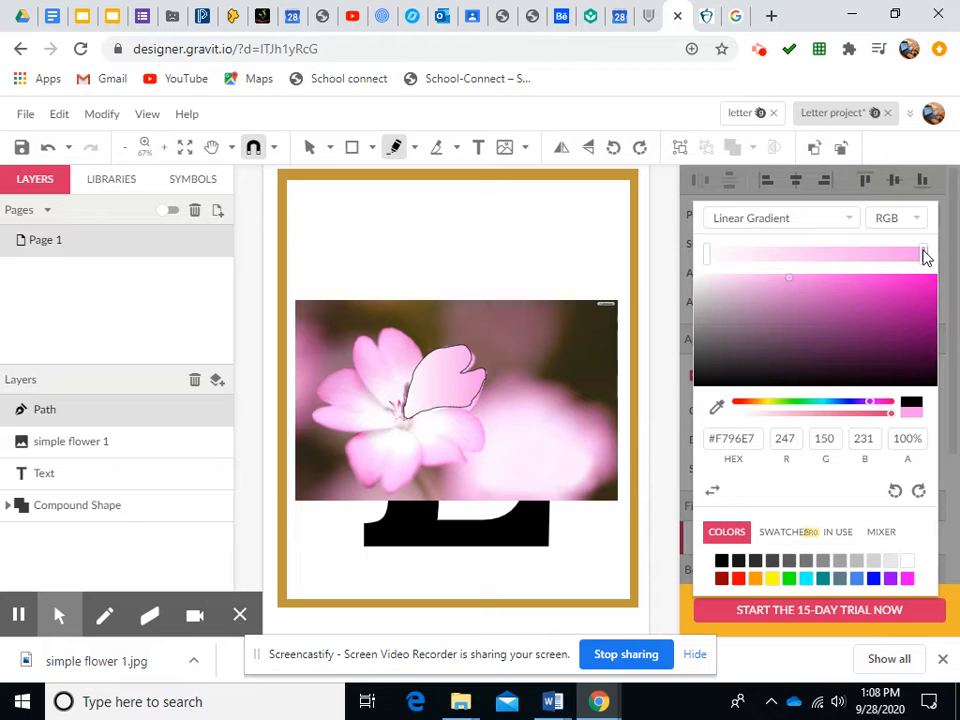
{"action": "left_click", "coordinate": [686, 500]}
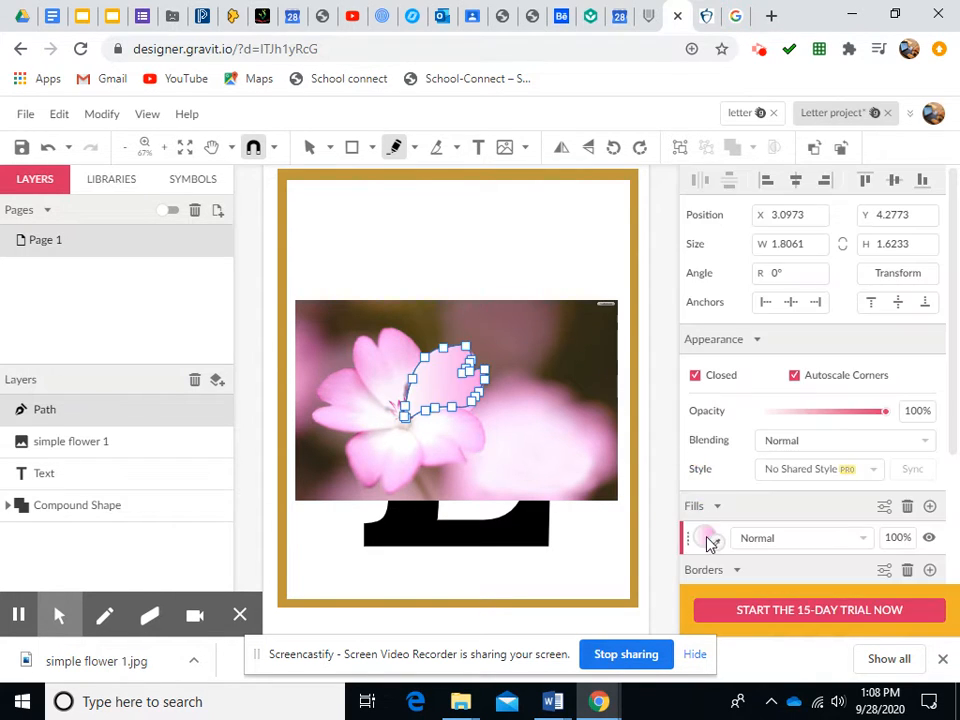
Trace a second petal with the Freehand tool, about 1.5 by 2 in
{"action": "scroll", "coordinate": [712, 540], "scroll_direction": "down", "scroll_amount": 3}
{"action": "left_click", "coordinate": [743, 420]}
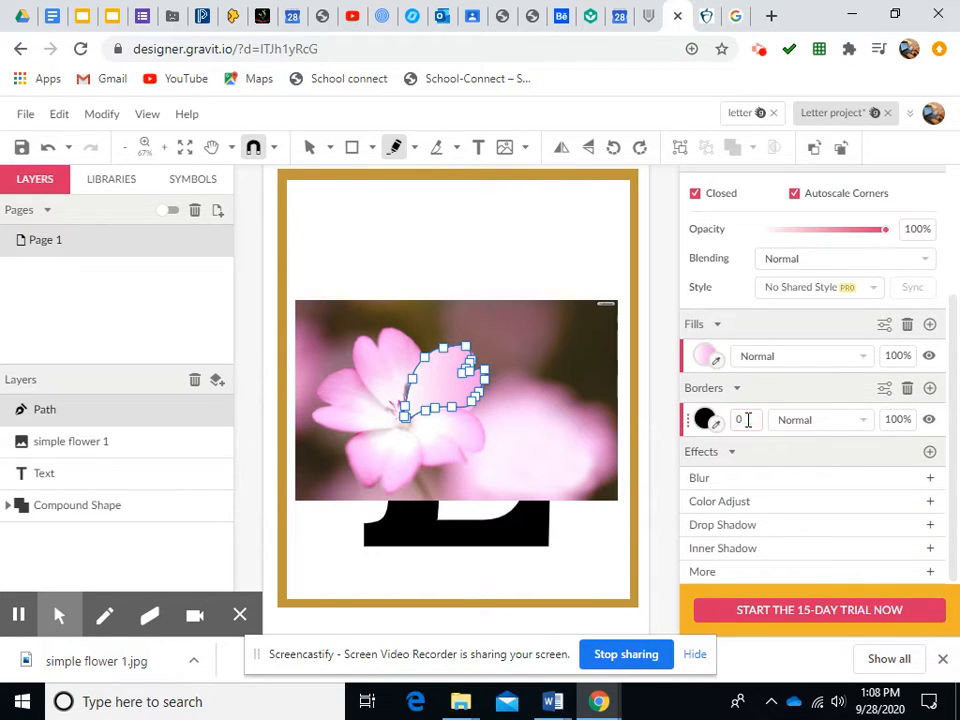
{"action": "left_click", "coordinate": [416, 148]}
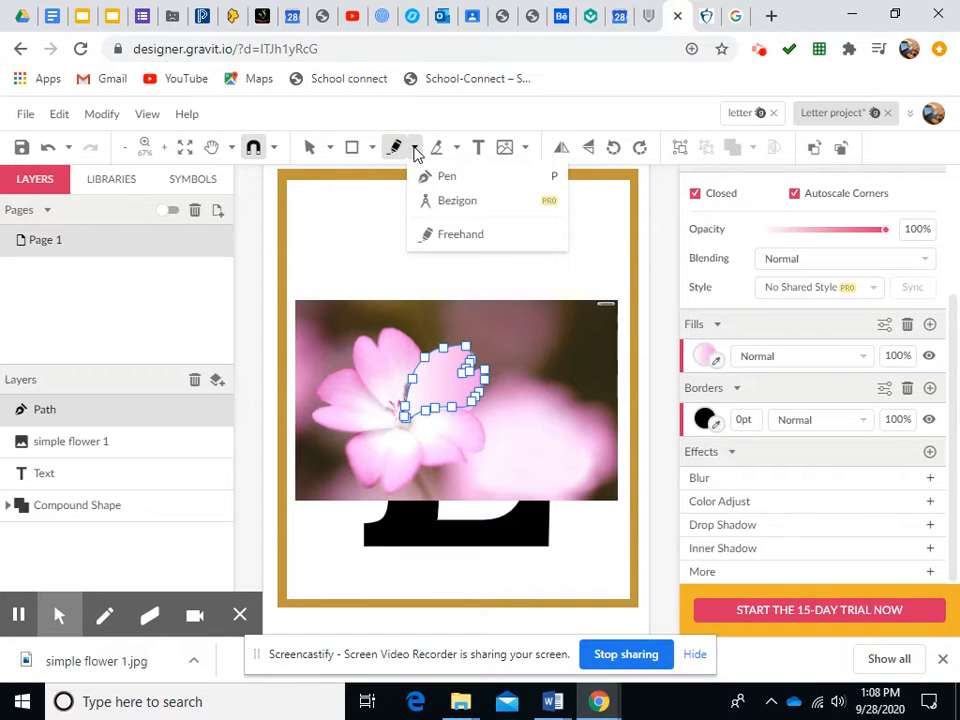
{"action": "left_click", "coordinate": [461, 237]}
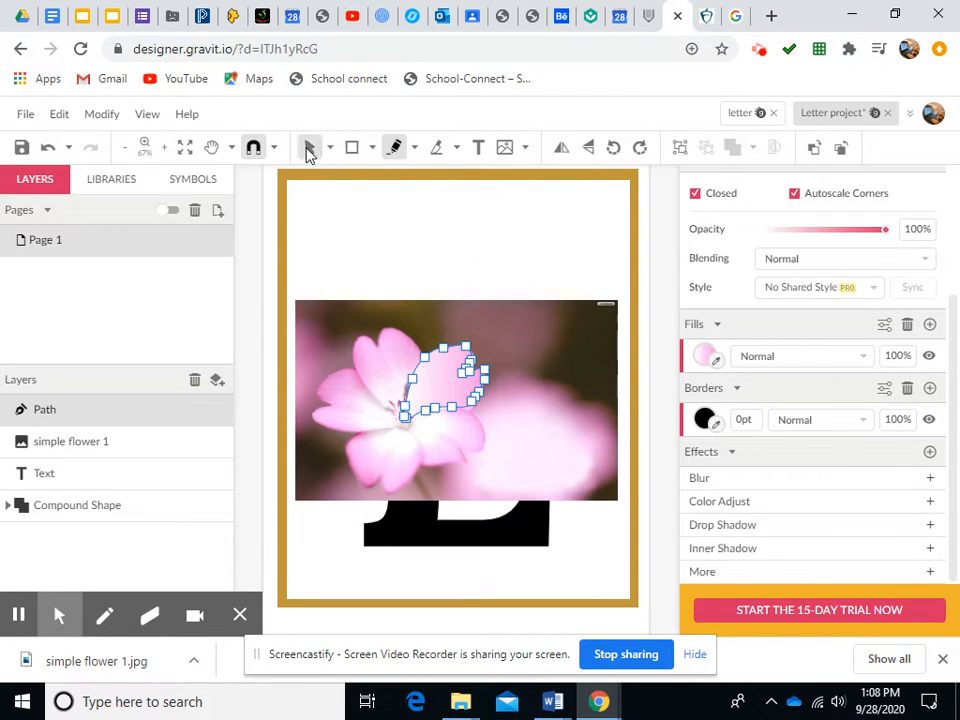
{"action": "left_click", "coordinate": [309, 149]}
{"action": "left_click", "coordinate": [397, 148]}
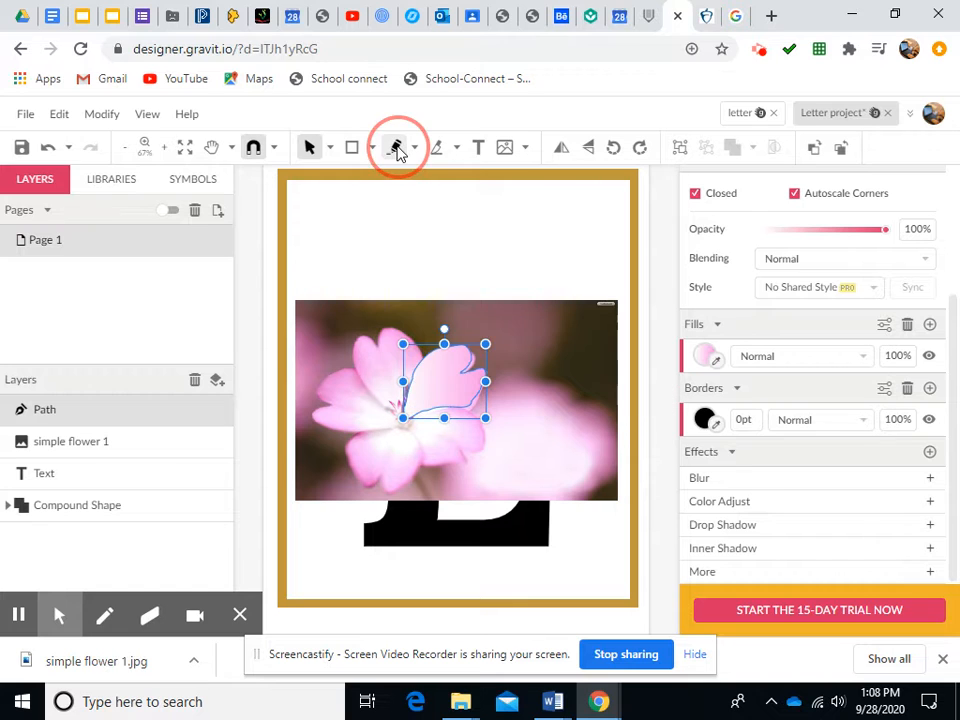
{"action": "left_click", "coordinate": [414, 148]}
{"action": "left_click", "coordinate": [452, 240]}
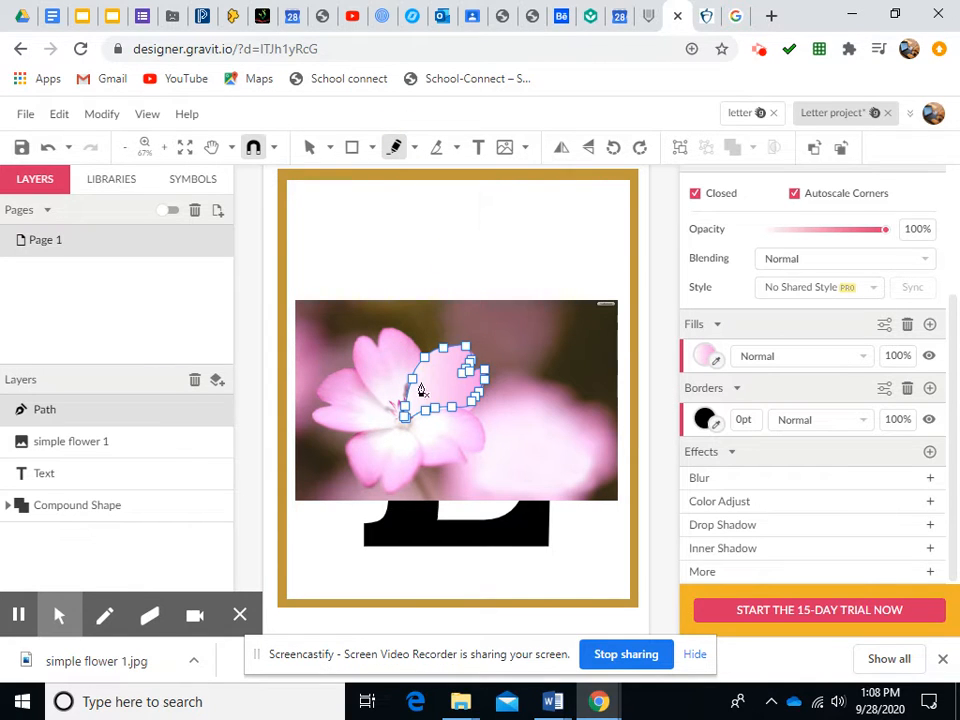
{"action": "left_click", "coordinate": [395, 410]}
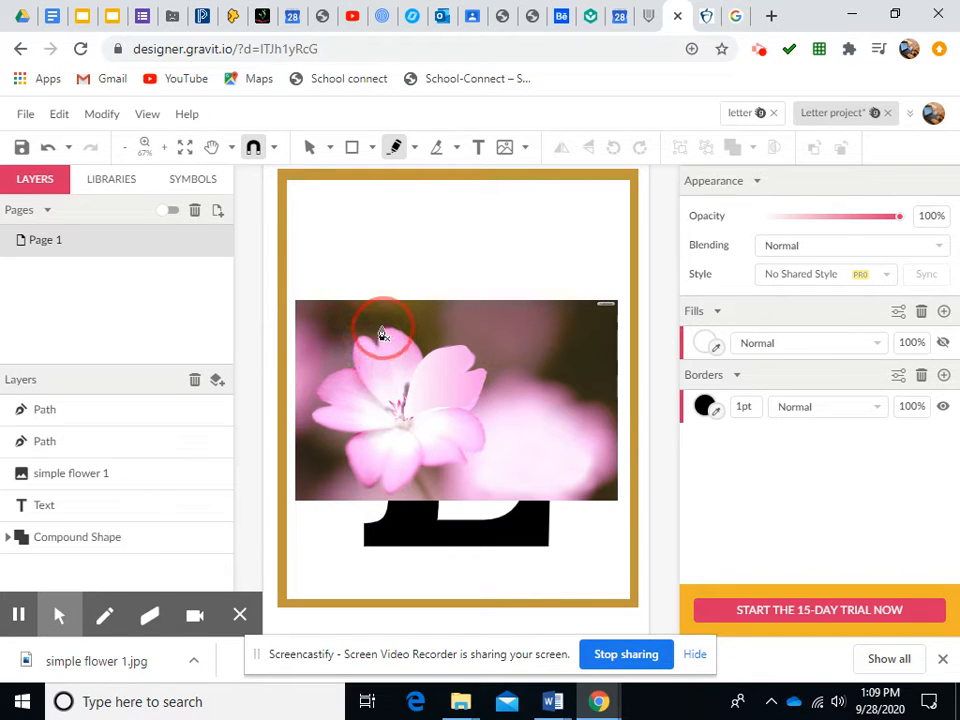
{"action": "left_click_drag", "start_coordinate": [419, 355], "coordinate": [407, 420]}
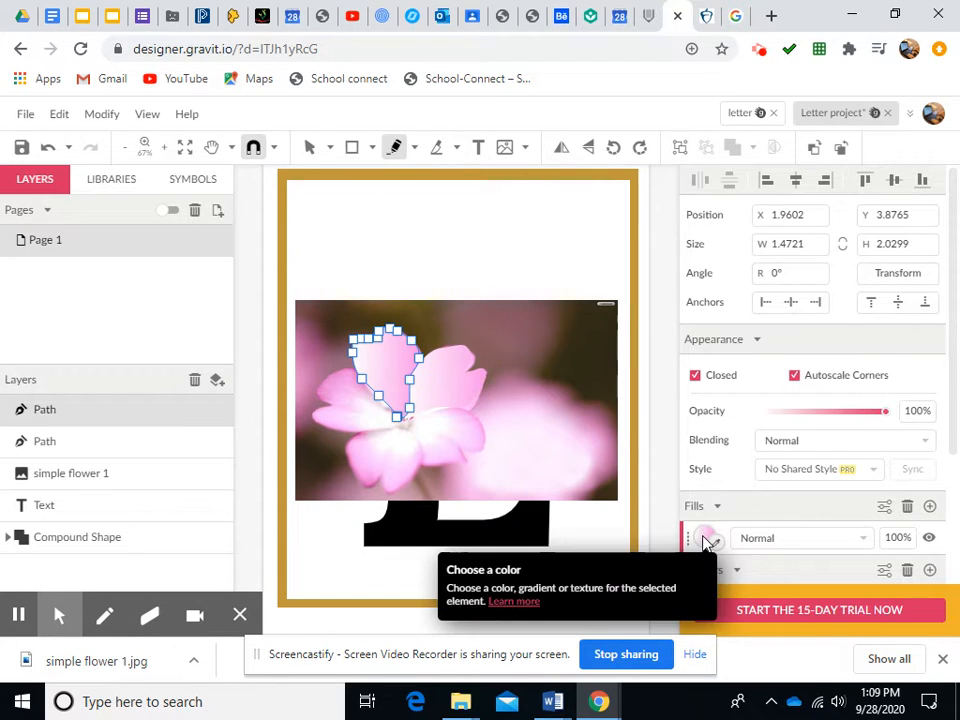
Set the second petal's linear gradient fill so its end colour is pink #F796E7
{"action": "left_click", "coordinate": [705, 540]}
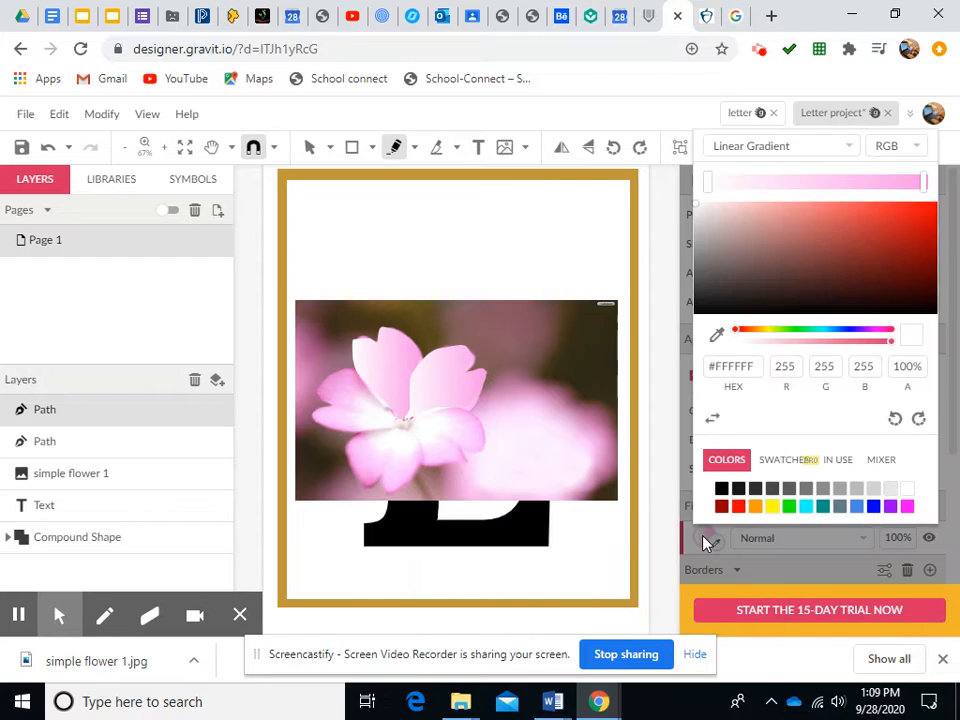
{"action": "left_click", "coordinate": [923, 182]}
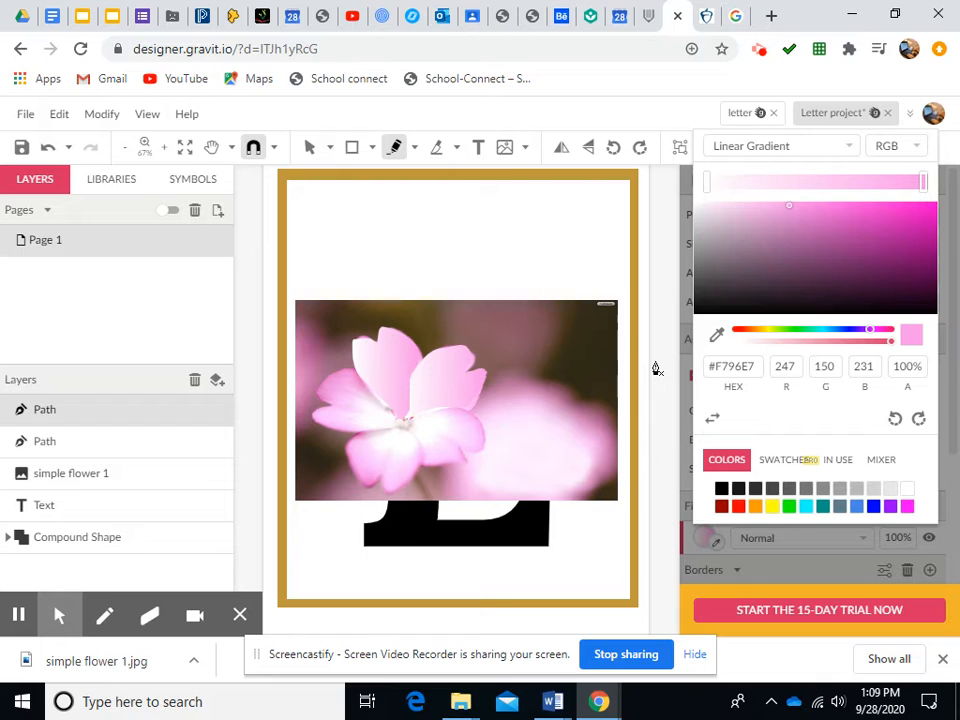
{"action": "left_click", "coordinate": [307, 147]}
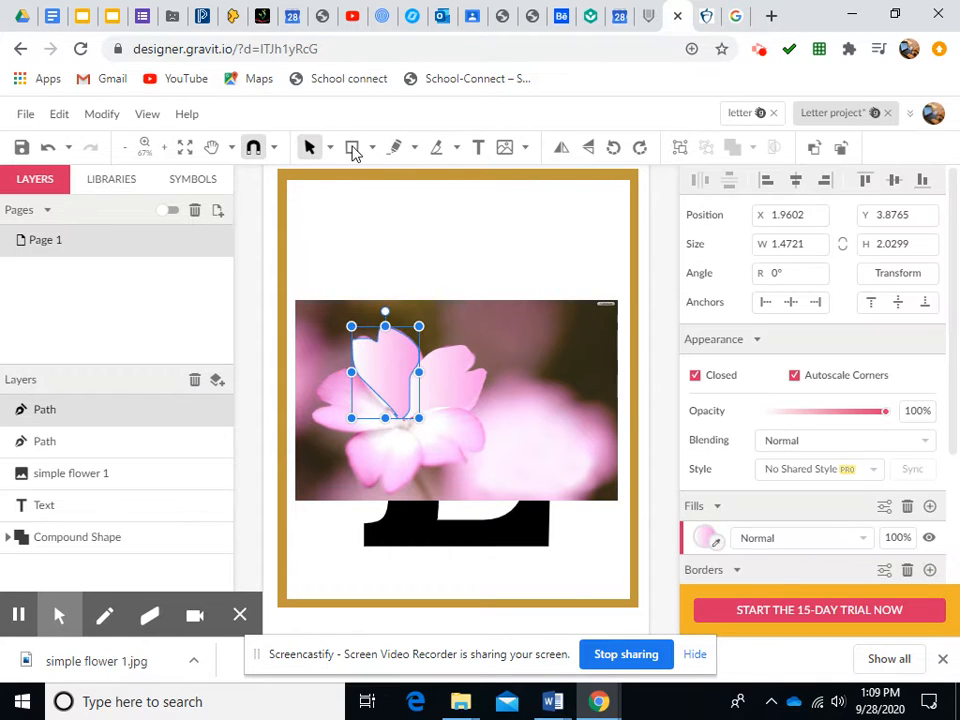
Trace the left petal of the flower with the Freehand tool, about 2.1 by 1.4 in
{"action": "left_click", "coordinate": [393, 148]}
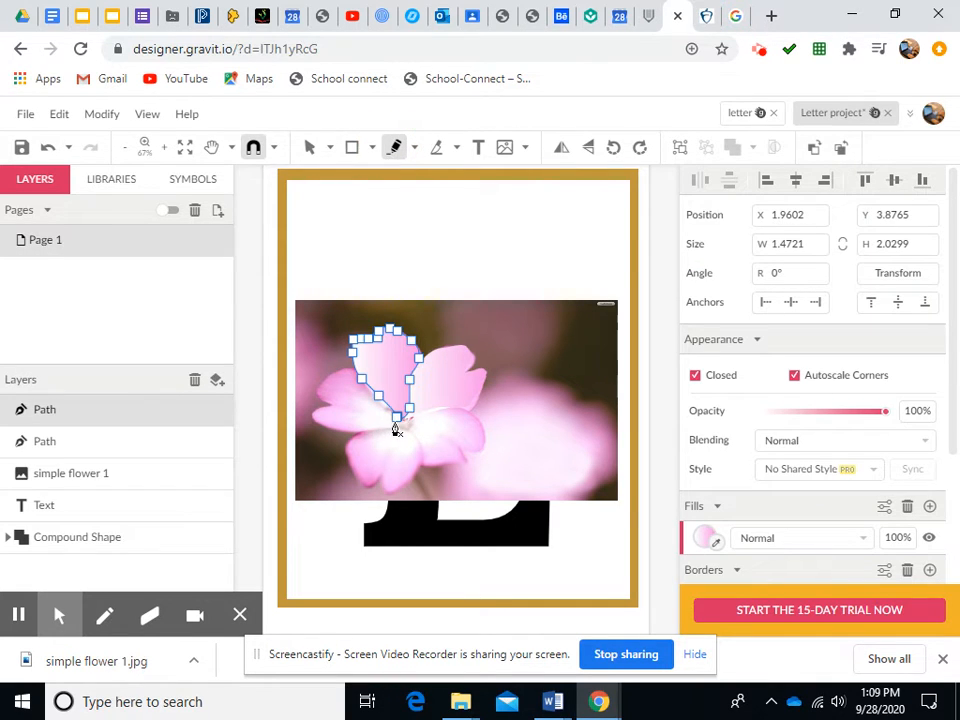
{"action": "mouse_move", "coordinate": [399, 427]}
{"action": "left_mouse_down"}
{"action": "mouse_move", "coordinate": [316, 428]}
{"action": "mouse_move", "coordinate": [313, 413]}
{"action": "mouse_move", "coordinate": [324, 409]}
{"action": "mouse_move", "coordinate": [313, 399]}
{"action": "mouse_move", "coordinate": [340, 377]}
{"action": "mouse_move", "coordinate": [356, 379]}
{"action": "mouse_move", "coordinate": [399, 418]}
{"action": "mouse_move", "coordinate": [402, 430]}
{"action": "mouse_move", "coordinate": [392, 430]}
{"action": "left_mouse_up"}
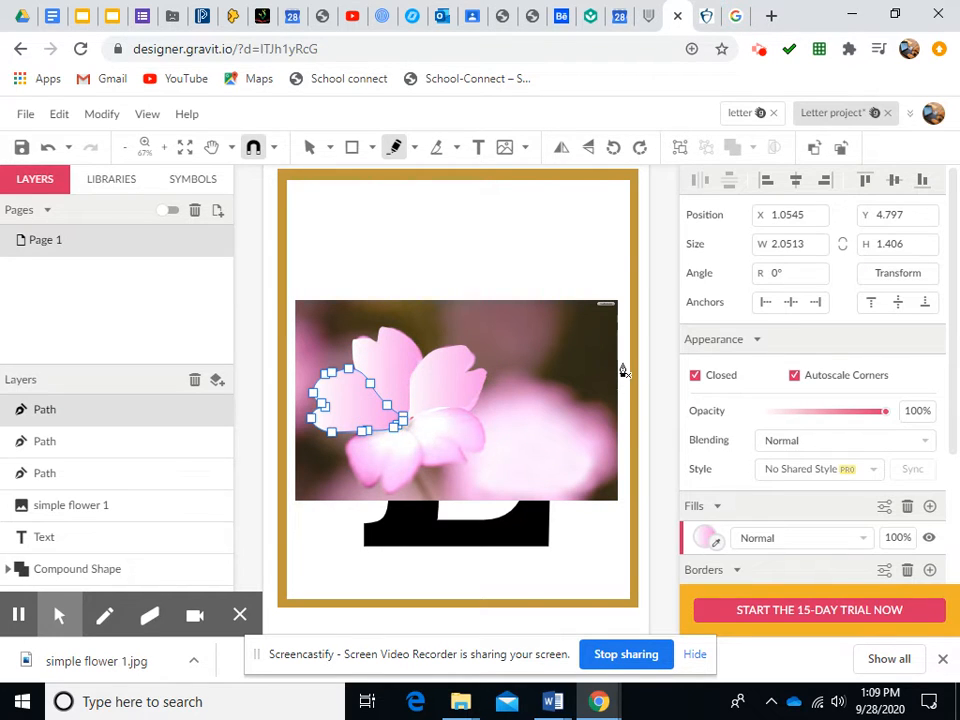
{"action": "left_click", "coordinate": [309, 149]}
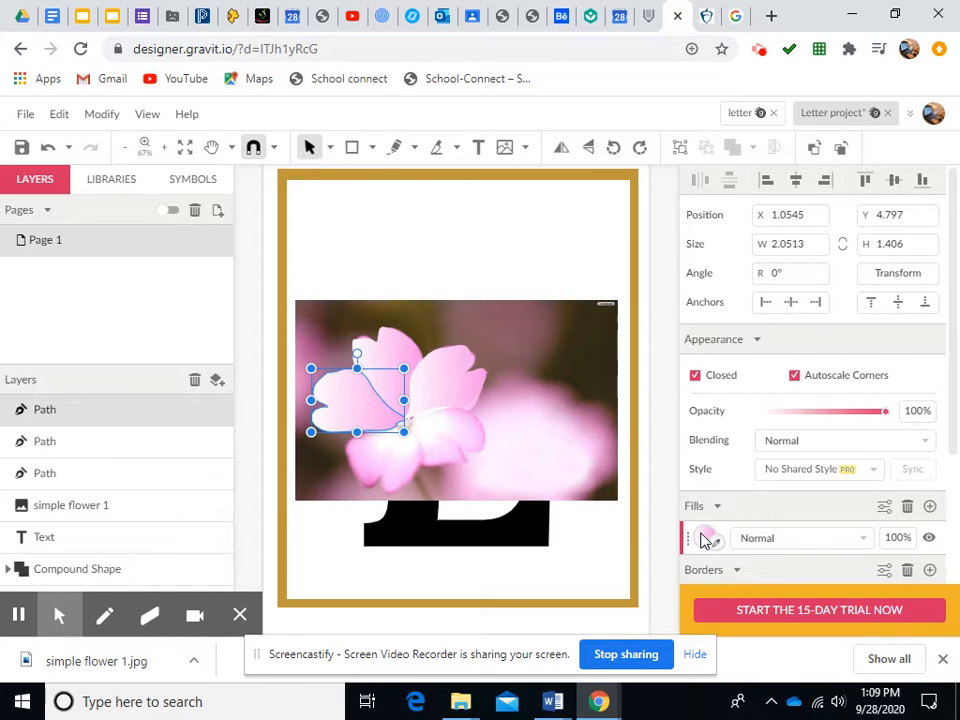
Reposition the left petal's gradient so it runs from the flower centre out to the petal tip
{"action": "left_click", "coordinate": [705, 538]}
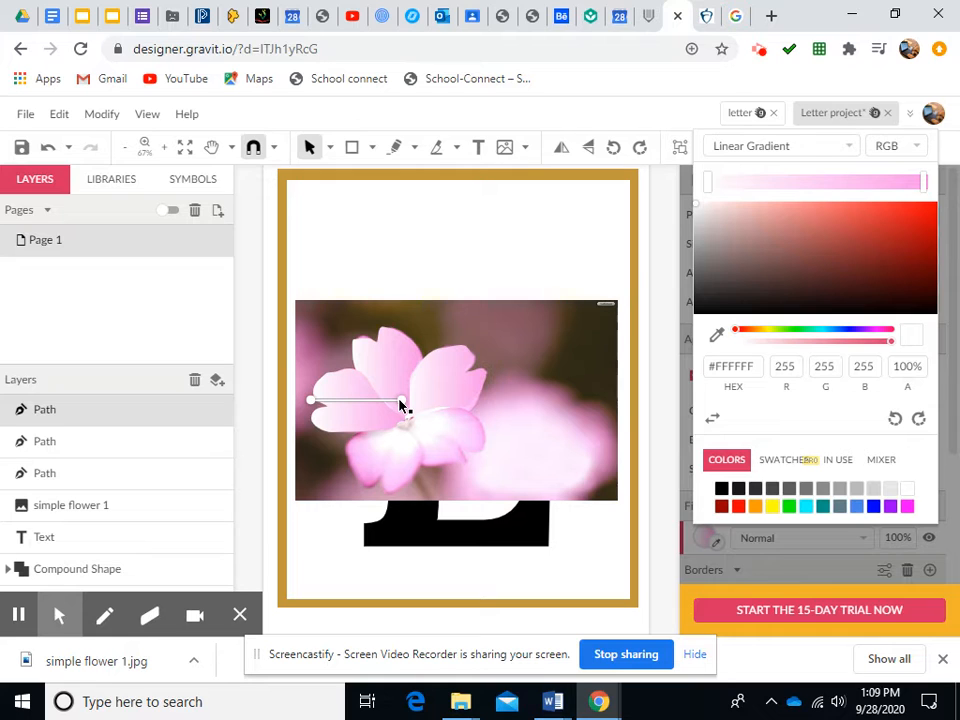
{"action": "mouse_move", "coordinate": [400, 405]}
{"action": "left_mouse_down"}
{"action": "mouse_move", "coordinate": [344, 387]}
{"action": "mouse_move", "coordinate": [345, 418]}
{"action": "mouse_move", "coordinate": [405, 427]}
{"action": "left_mouse_up"}
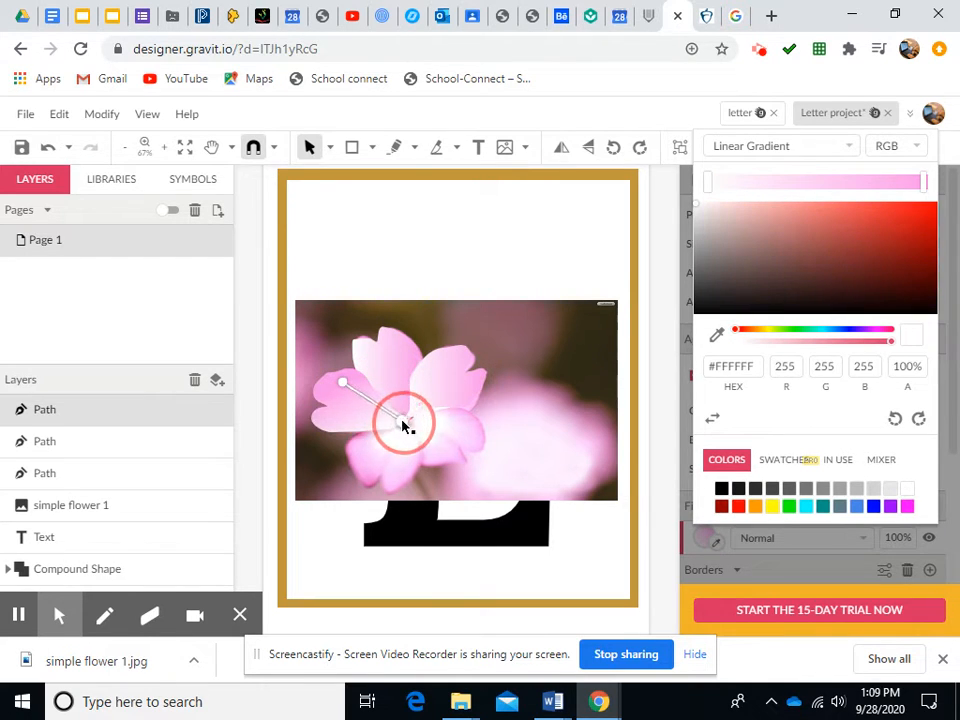
{"action": "left_click_drag", "start_coordinate": [343, 386], "coordinate": [327, 410]}
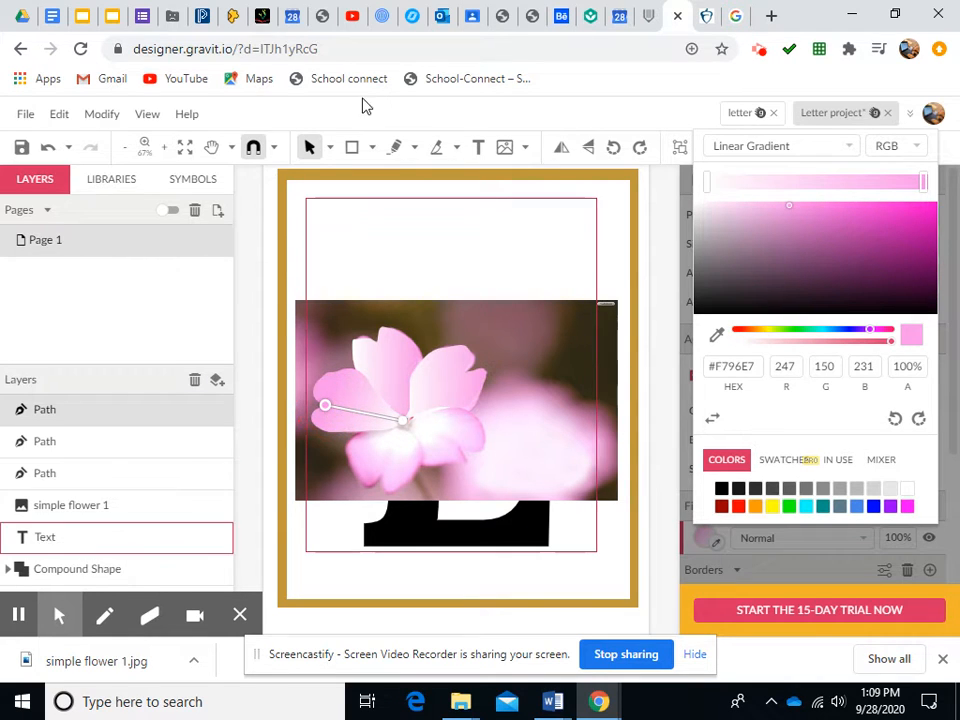
{"action": "left_click", "coordinate": [398, 149]}
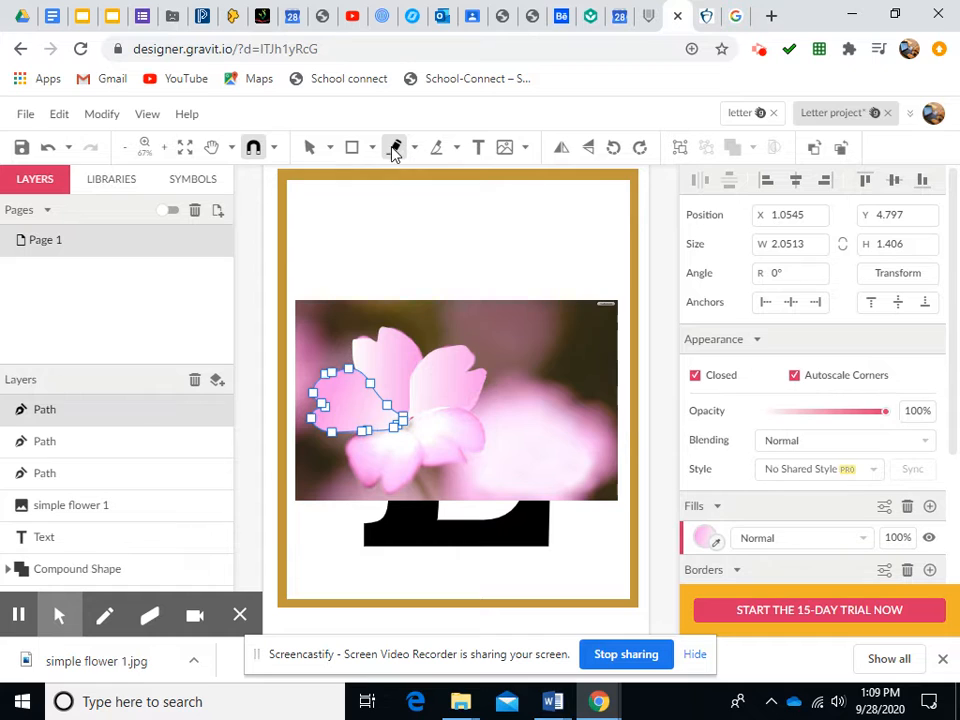
{"action": "left_click", "coordinate": [308, 149]}
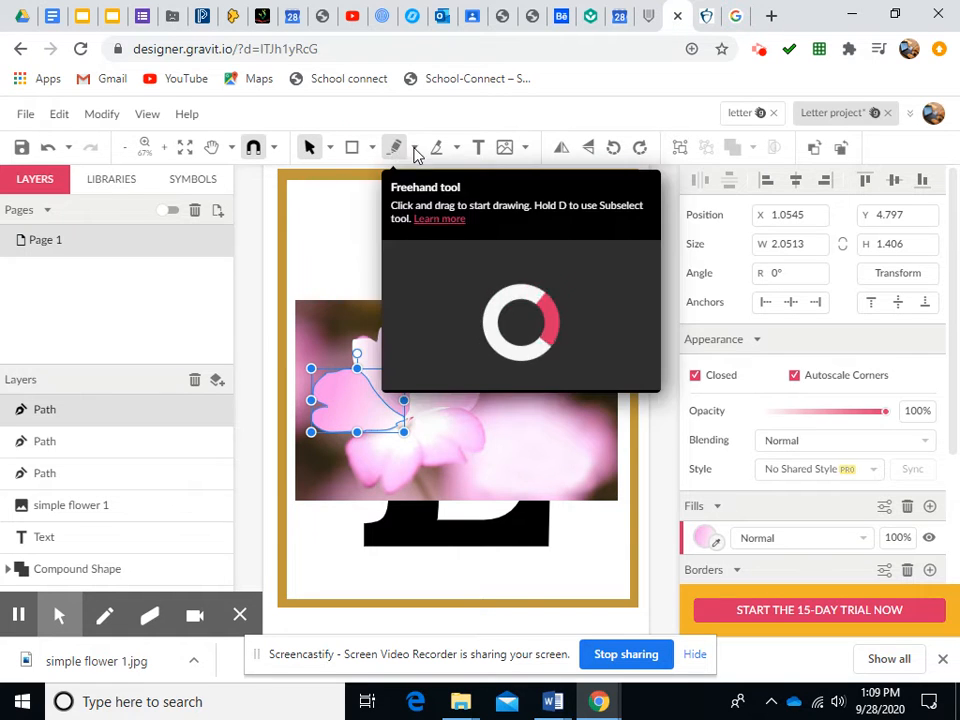
Trace the bottom petal with the Freehand tool, about 1.6 by 1.4 in
{"action": "left_click", "coordinate": [415, 149]}
{"action": "left_click", "coordinate": [453, 236]}
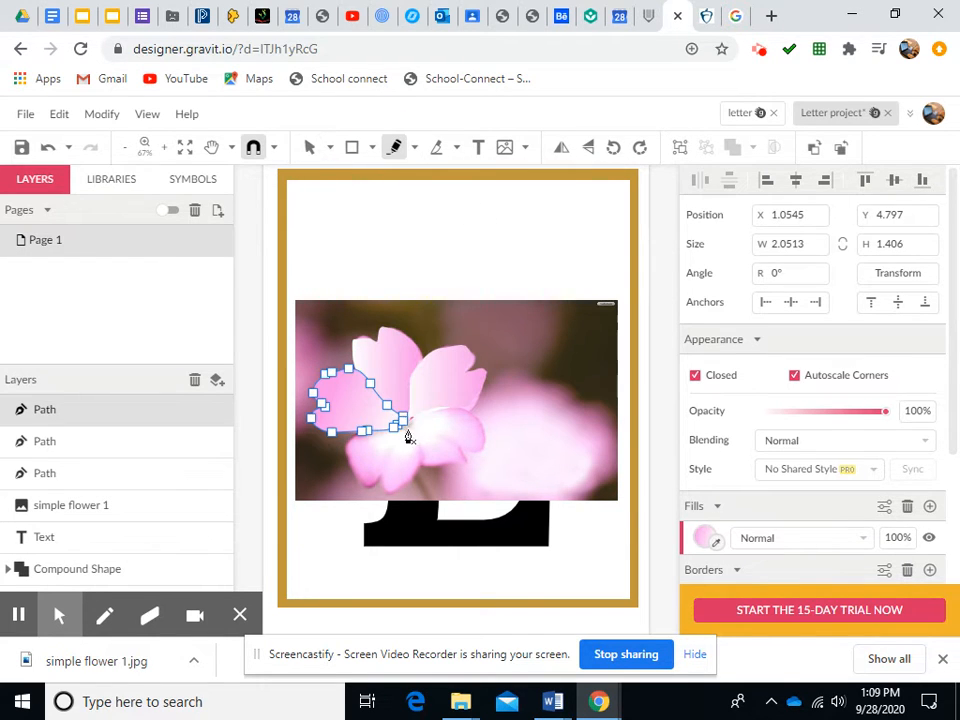
{"action": "mouse_move", "coordinate": [413, 435]}
{"action": "left_mouse_down"}
{"action": "mouse_move", "coordinate": [422, 476]}
{"action": "mouse_move", "coordinate": [390, 497]}
{"action": "mouse_move", "coordinate": [381, 485]}
{"action": "left_mouse_up"}
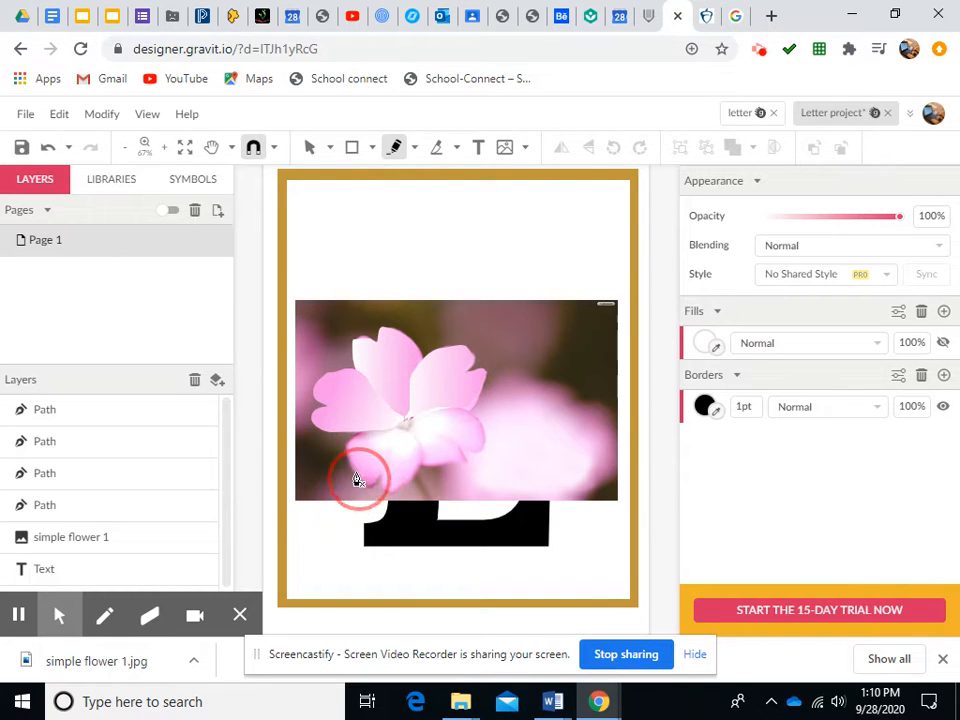
{"action": "left_click", "coordinate": [405, 428]}
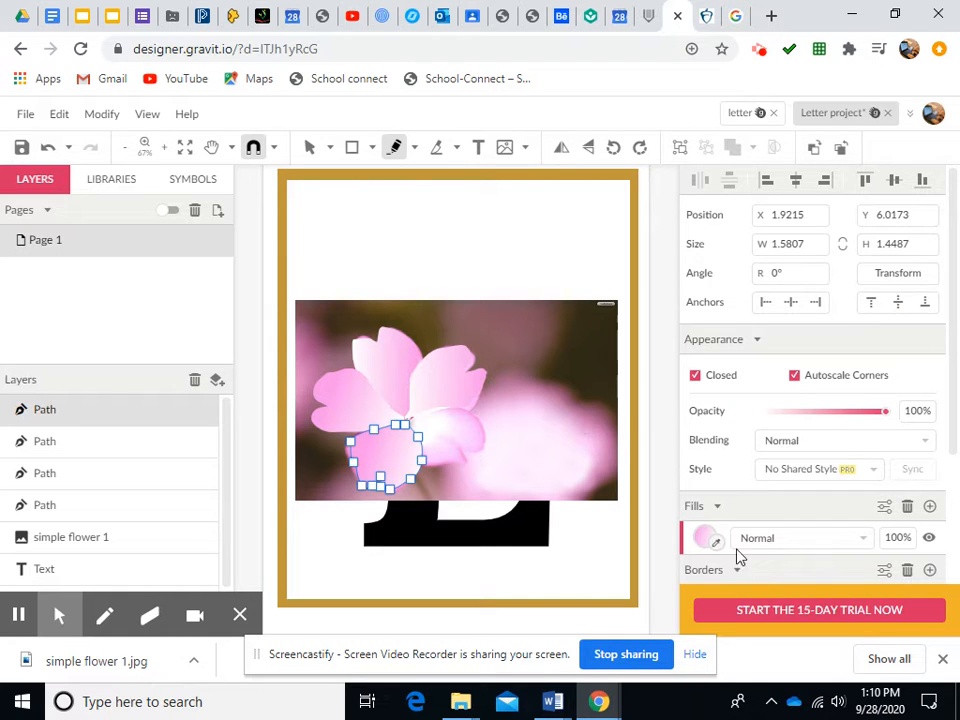
{"action": "left_click", "coordinate": [308, 146]}
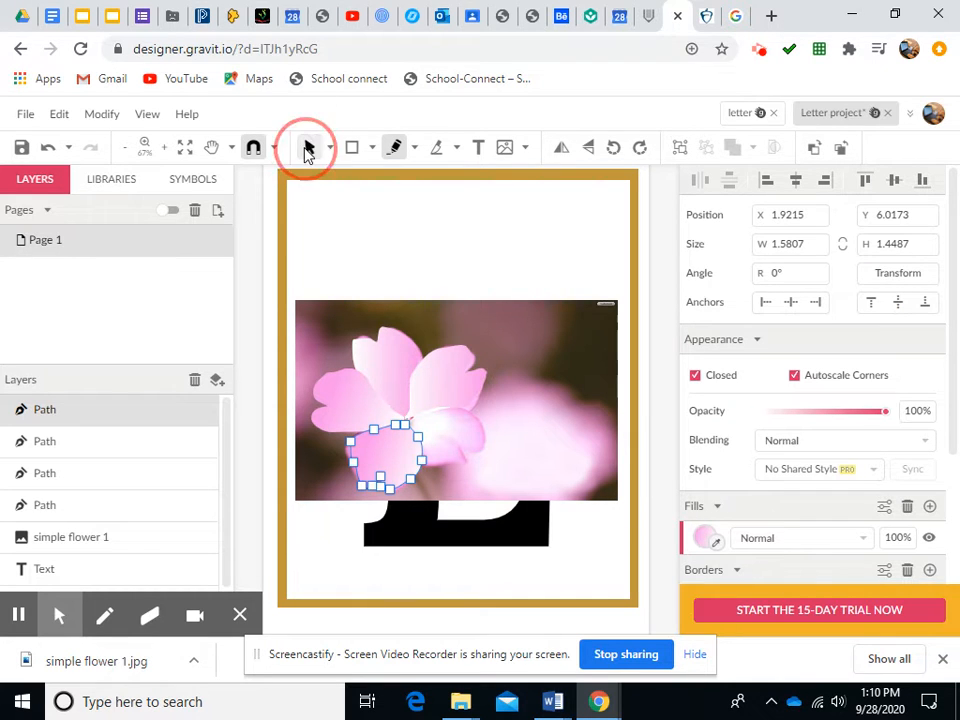
Realign the bottom petal's gradient to run from the flower centre down to the petal tip
{"action": "left_click", "coordinate": [706, 537]}
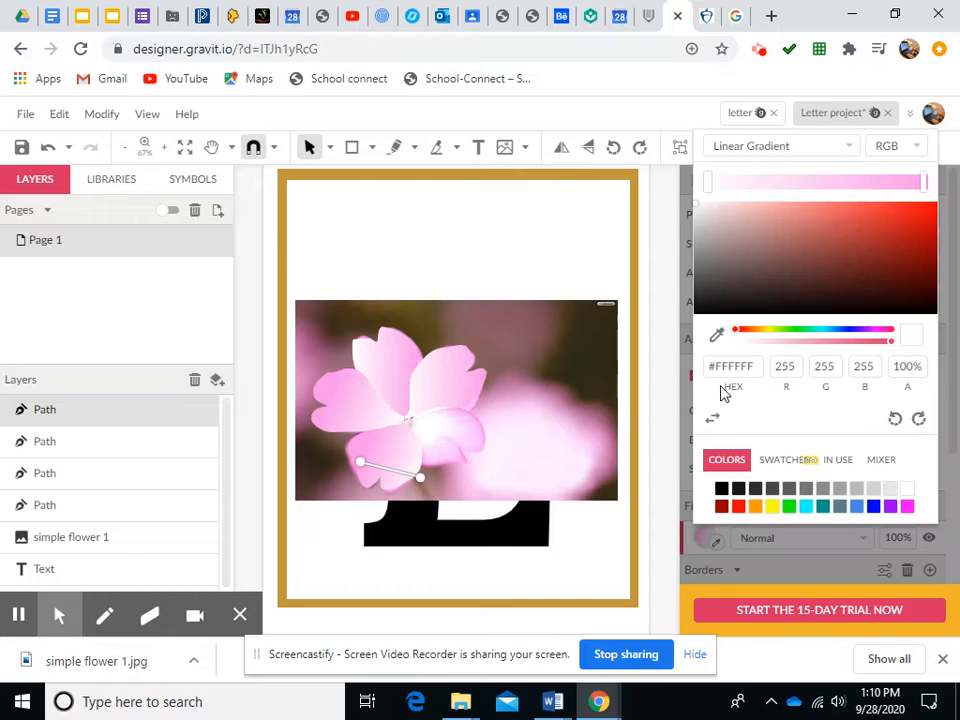
{"action": "left_click_drag", "start_coordinate": [420, 476], "coordinate": [392, 476]}
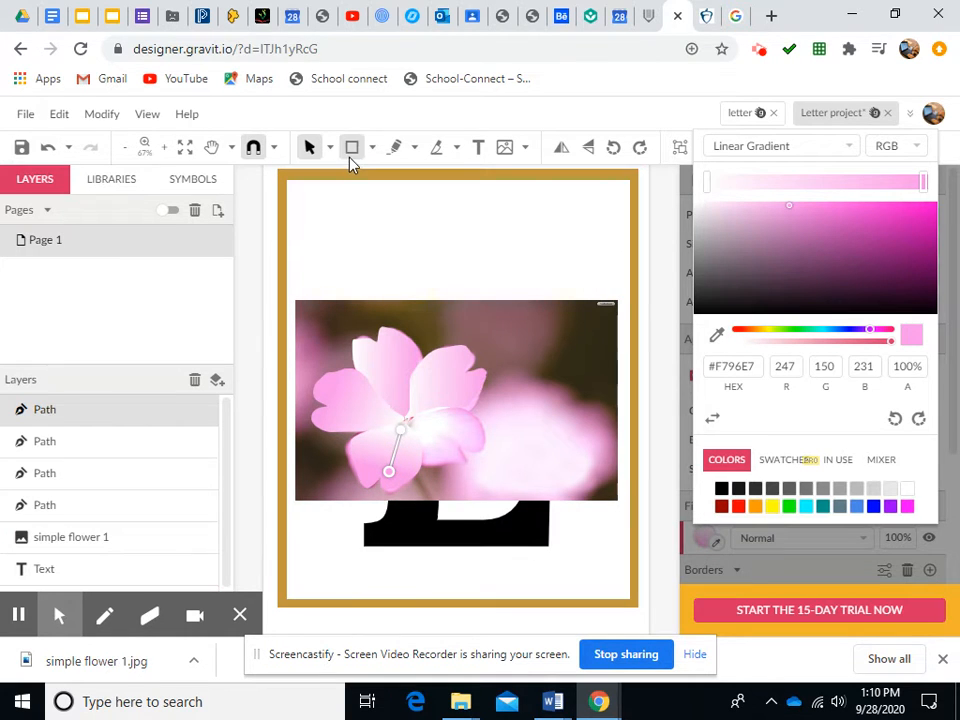
{"action": "left_click", "coordinate": [312, 147]}
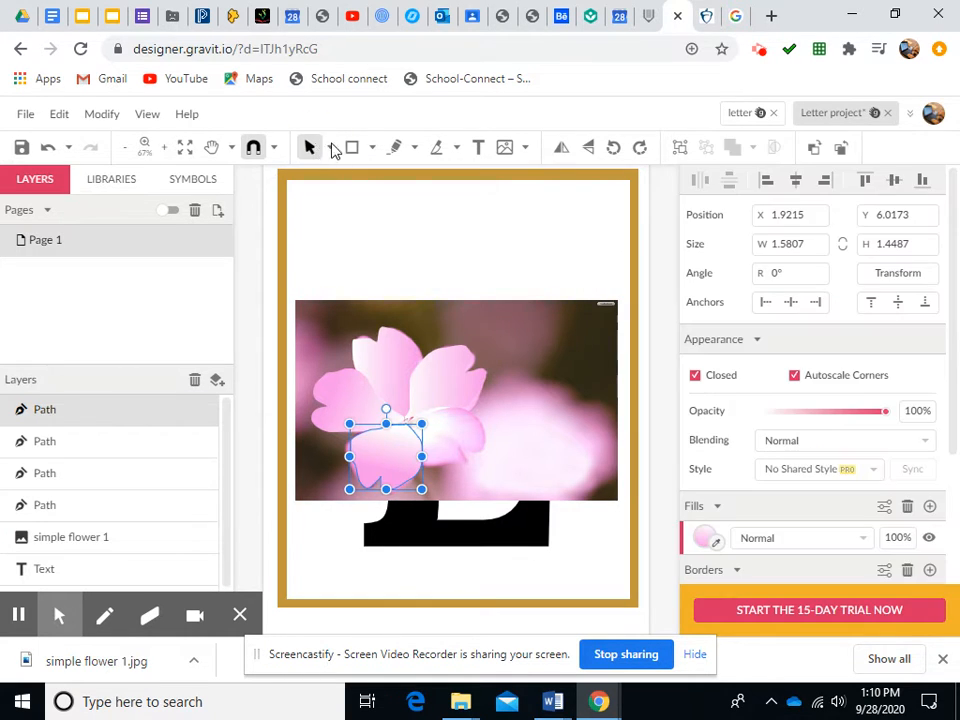
Trace the right bottom petal with the Freehand tool, about 1.7 by 1.2 in
{"action": "left_click", "coordinate": [396, 148]}
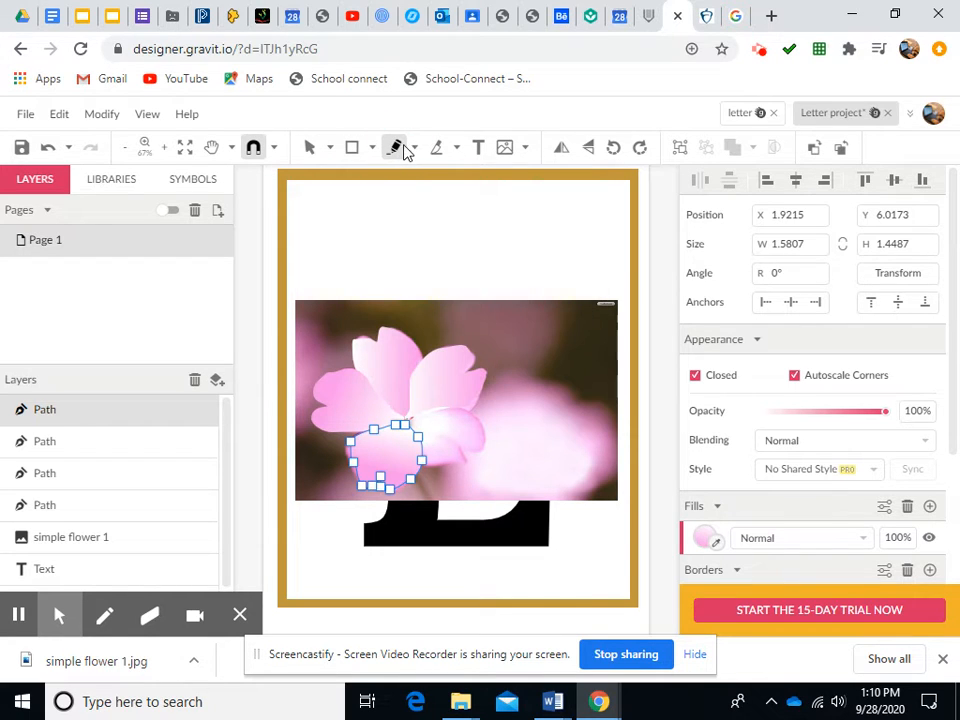
{"action": "left_click", "coordinate": [310, 147]}
{"action": "left_click", "coordinate": [414, 149]}
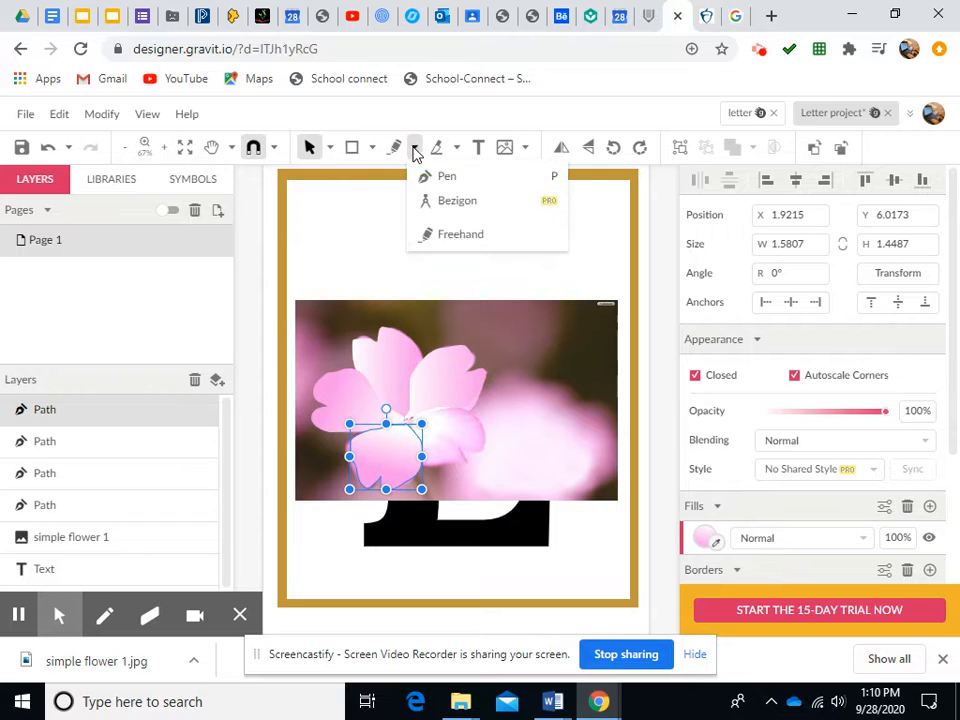
{"action": "left_click", "coordinate": [454, 234]}
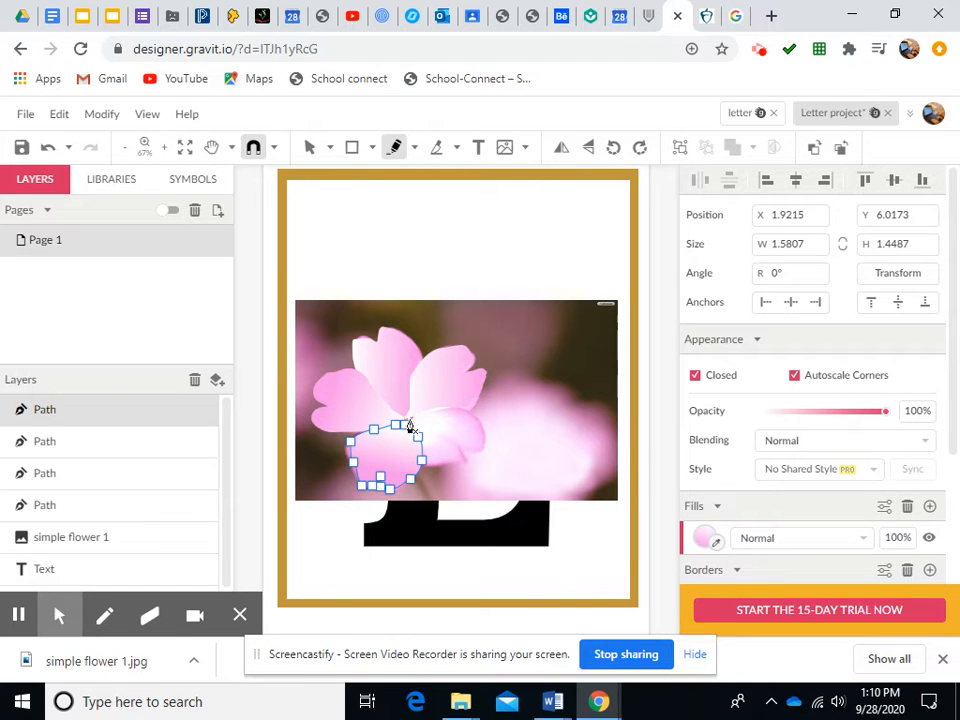
{"action": "mouse_move", "coordinate": [410, 427]}
{"action": "left_mouse_down"}
{"action": "mouse_move", "coordinate": [444, 413]}
{"action": "mouse_move", "coordinate": [469, 419]}
{"action": "mouse_move", "coordinate": [481, 441]}
{"action": "mouse_move", "coordinate": [433, 472]}
{"action": "mouse_move", "coordinate": [410, 426]}
{"action": "left_mouse_up"}
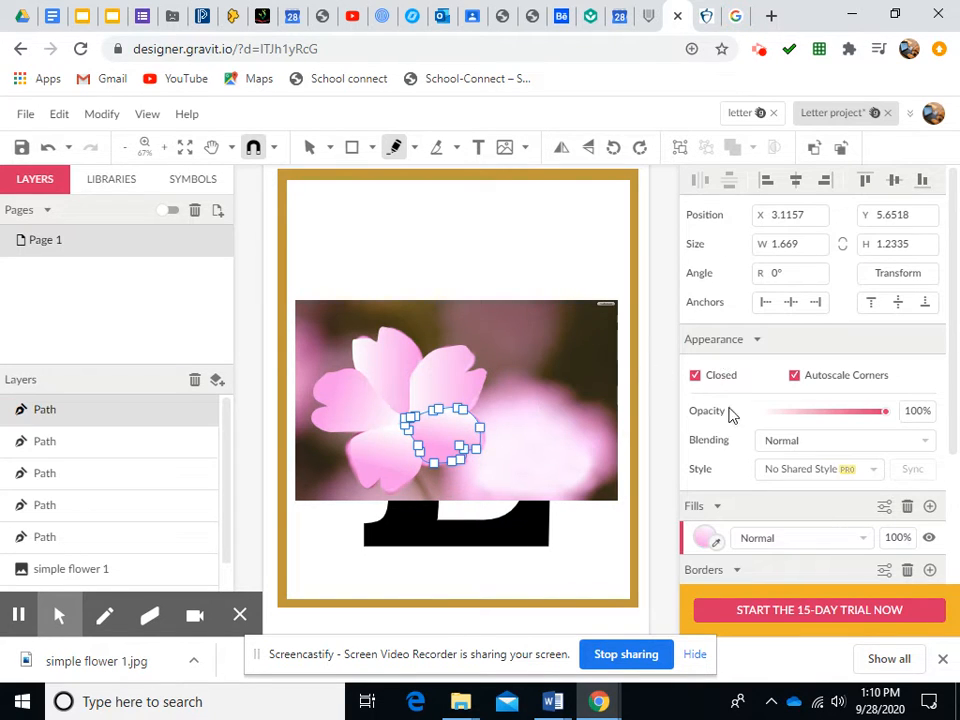
{"action": "left_click", "coordinate": [310, 147]}
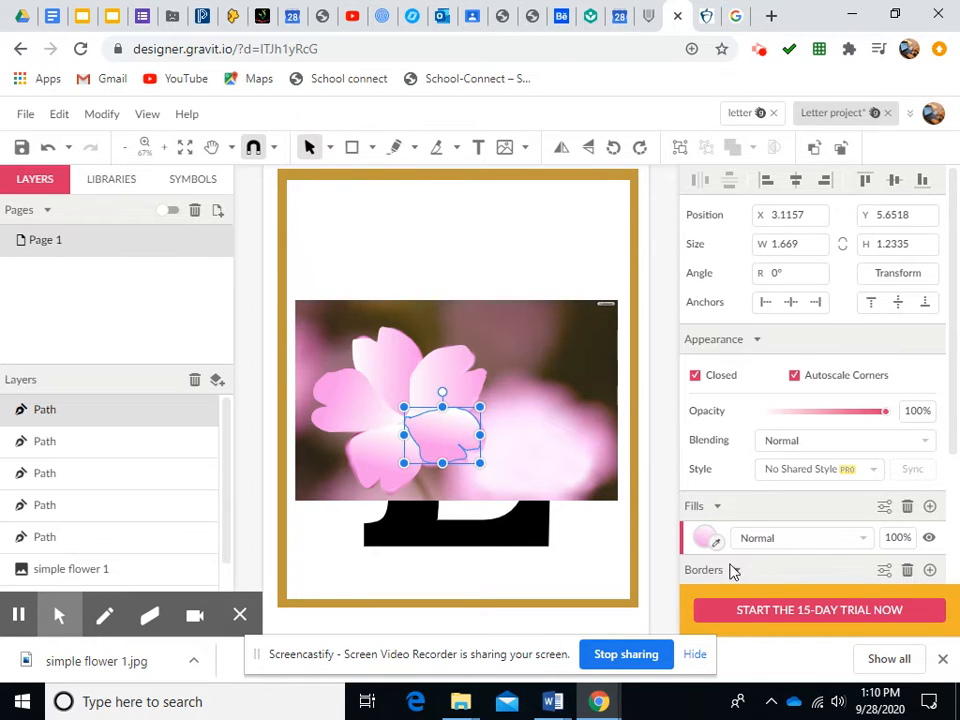
Reposition the right bottom petal's gradient to run from the flower centre outward
{"action": "left_click", "coordinate": [703, 538]}
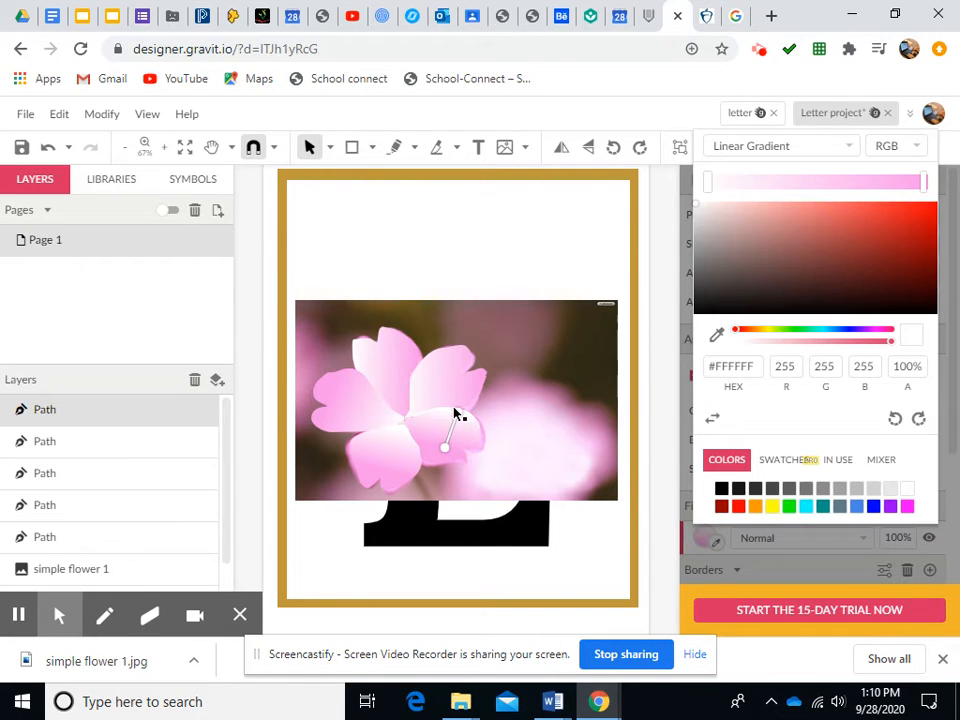
{"action": "left_click_drag", "start_coordinate": [457, 414], "coordinate": [472, 436]}
{"action": "left_click", "coordinate": [443, 447]}
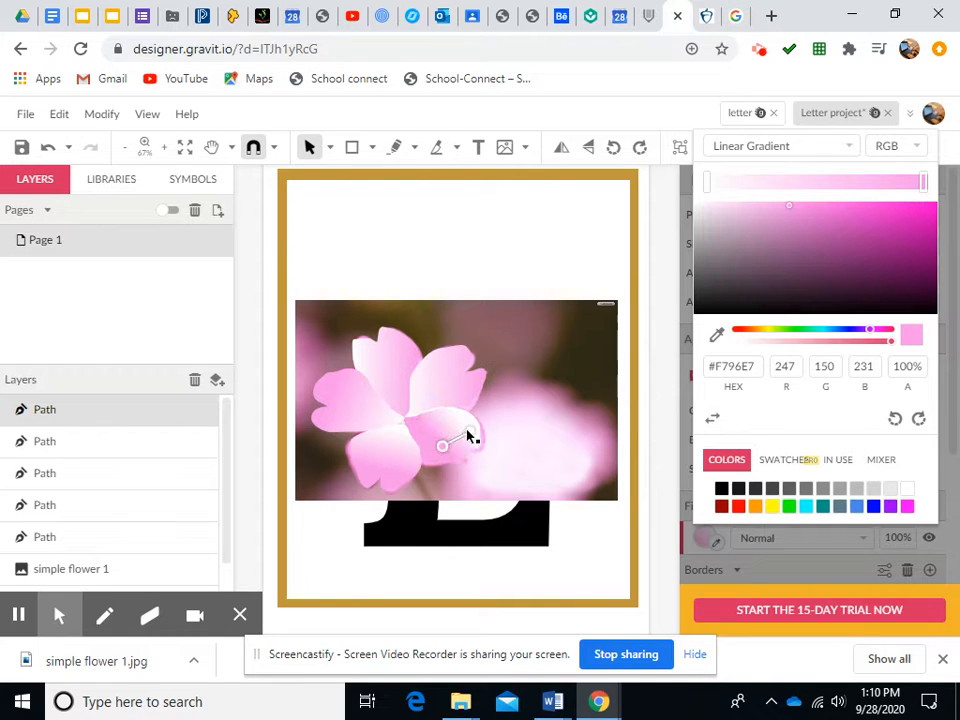
{"action": "left_click_drag", "start_coordinate": [469, 432], "coordinate": [410, 424]}
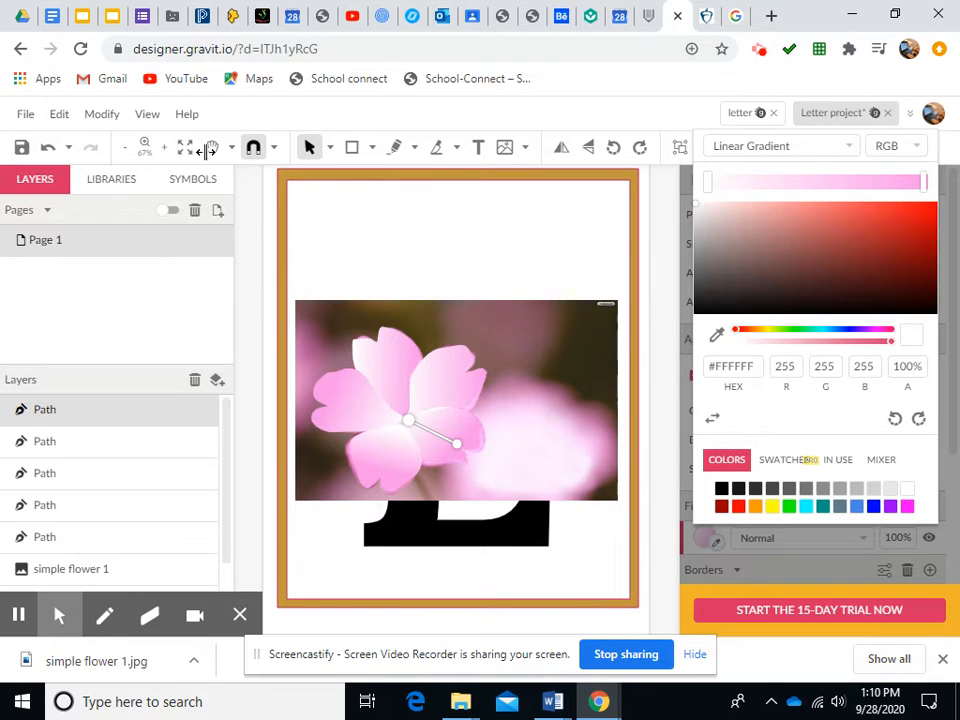
{"action": "left_click", "coordinate": [307, 148]}
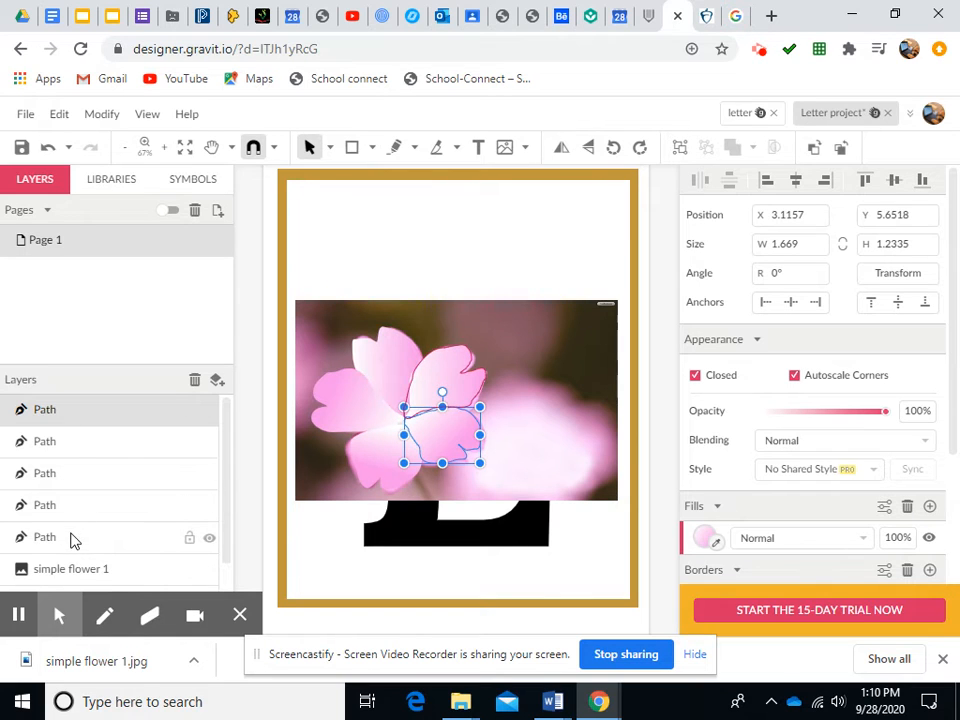
Rename the right bottom petal's path layer to Right bottom petal pink flower
{"action": "left_click", "coordinate": [63, 412]}
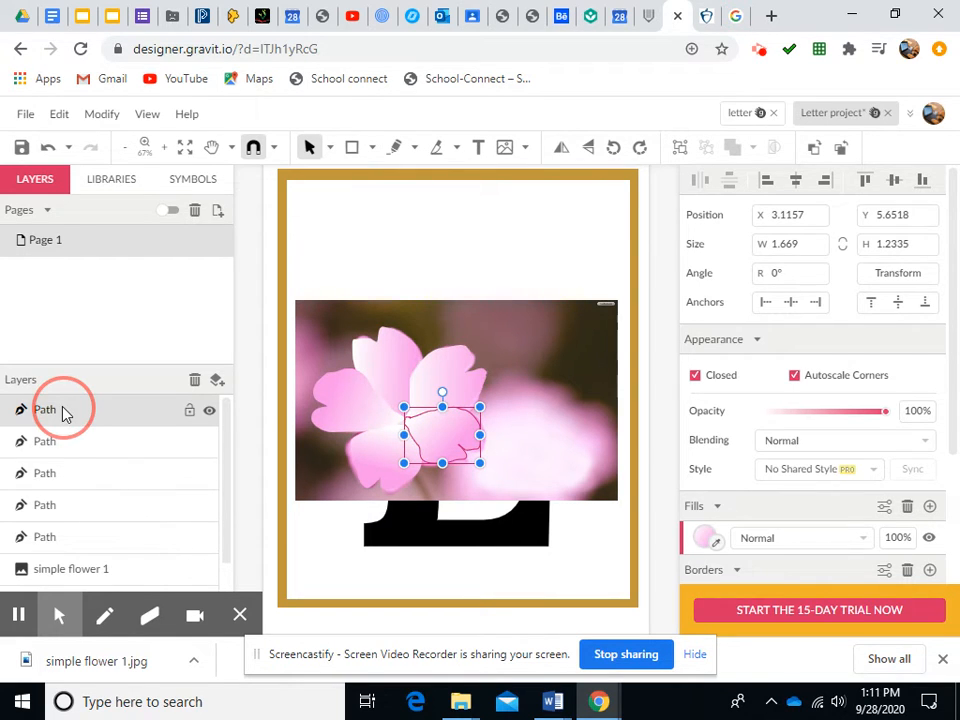
{"action": "left_click", "coordinate": [49, 411]}
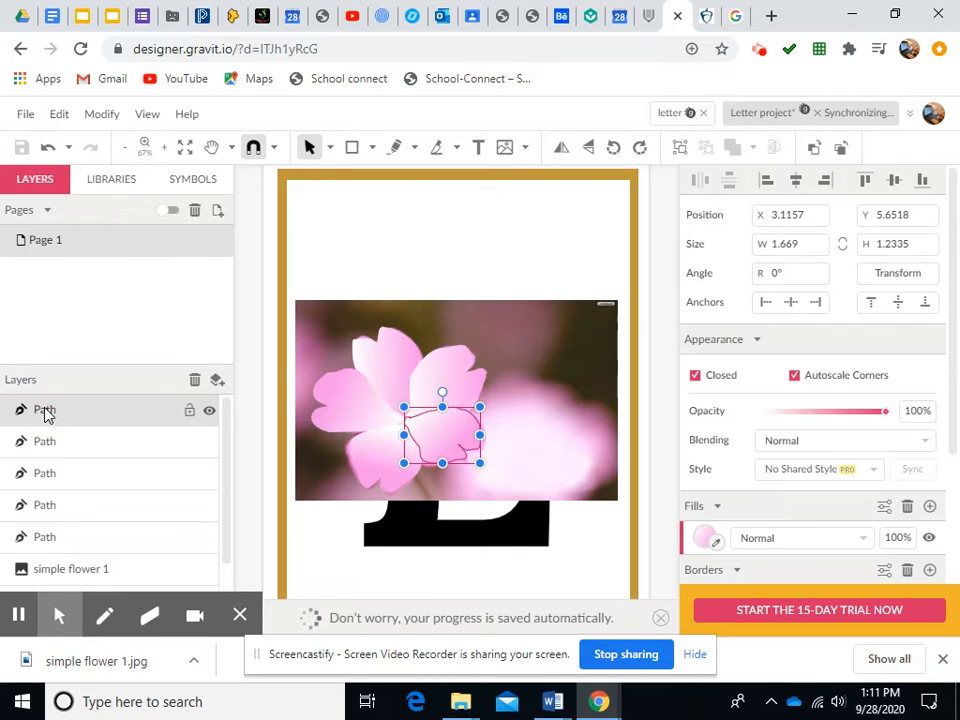
{"action": "double_click", "coordinate": [46, 413]}
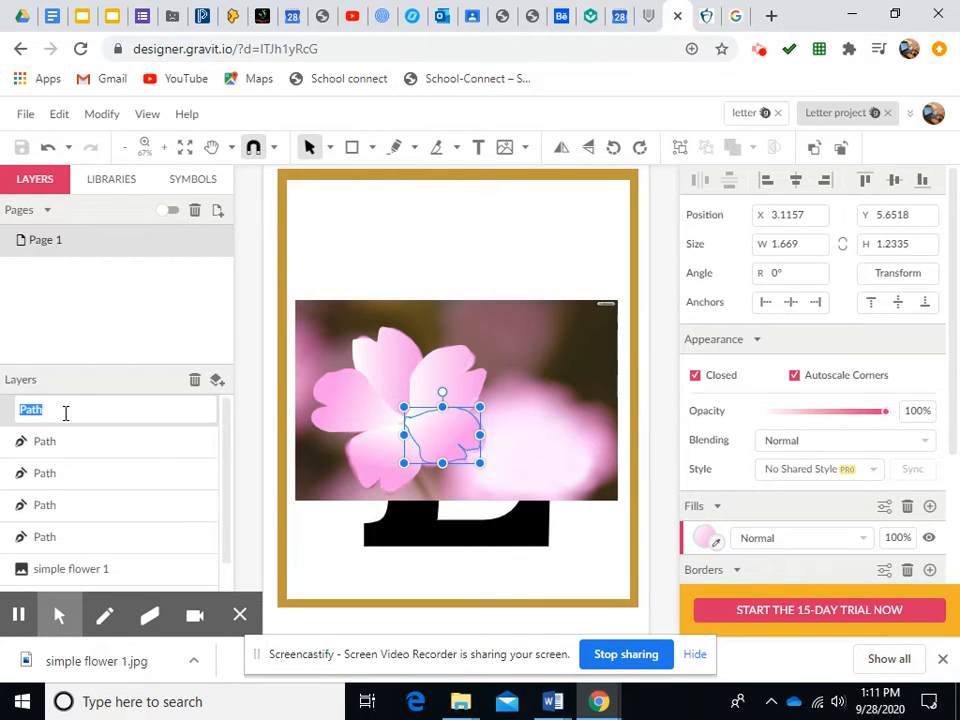
{"action": "type", "text": "Right bottom petal pink flower"}
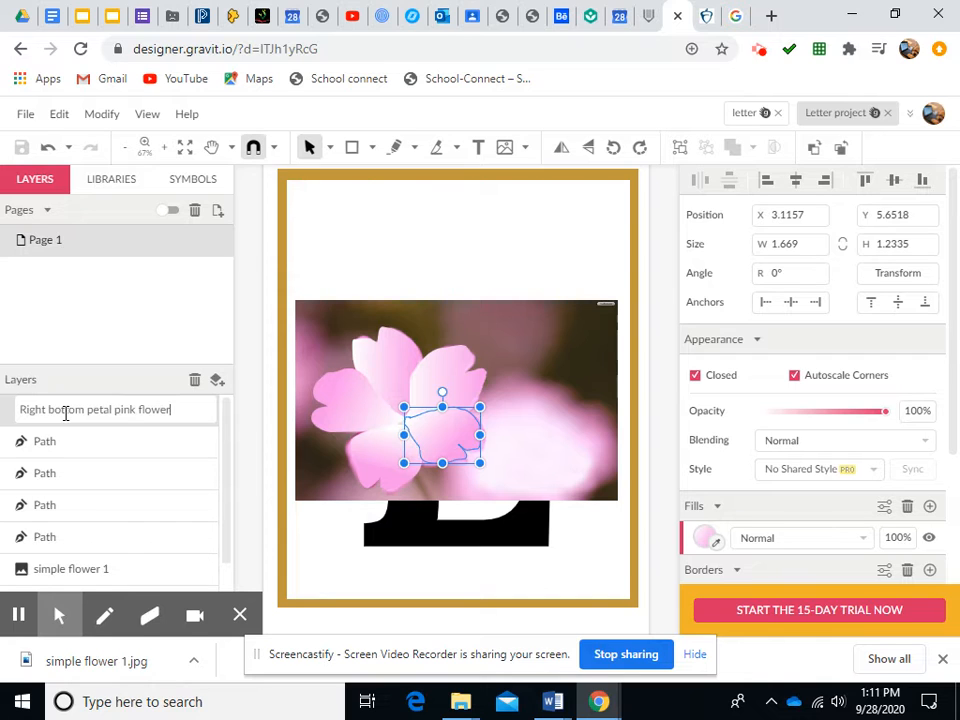
Rename the bottom petal's path layer to Bottom petal pink flower
{"action": "left_click", "coordinate": [50, 447]}
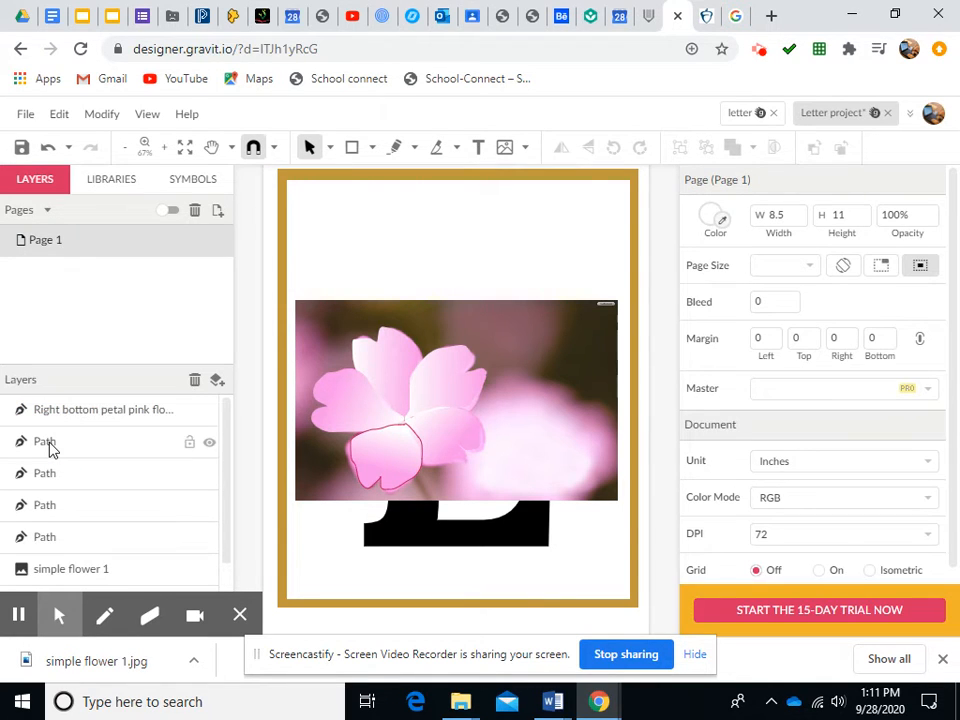
{"action": "double_click", "coordinate": [46, 443]}
{"action": "type", "text": "Bottom petal pink flower"}
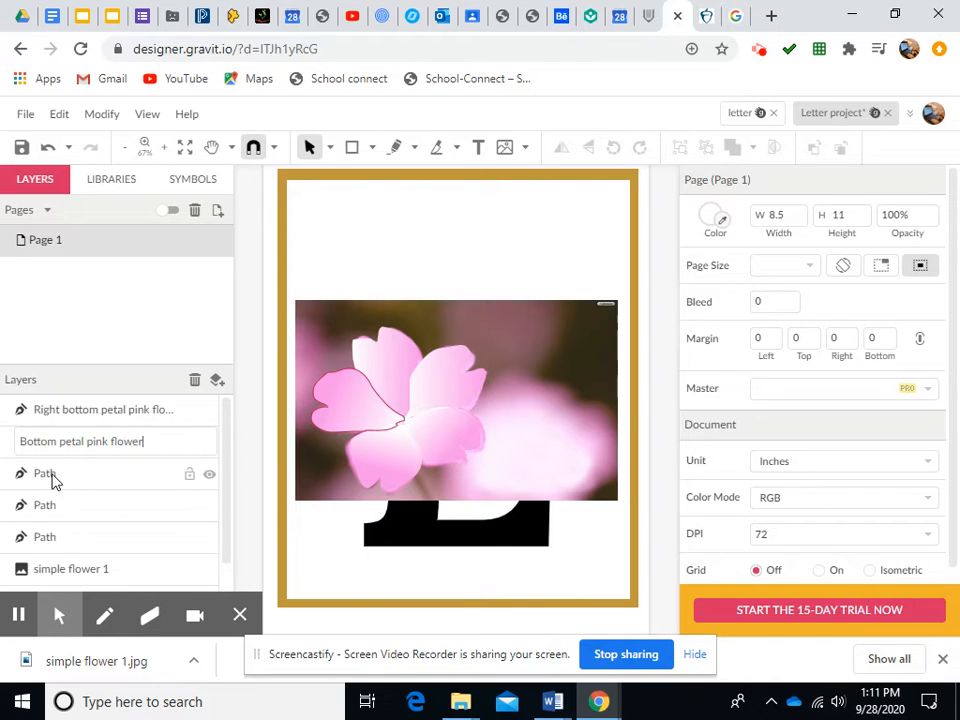
Rename the next path layer to Left petal pink flower
{"action": "left_click", "coordinate": [53, 474]}
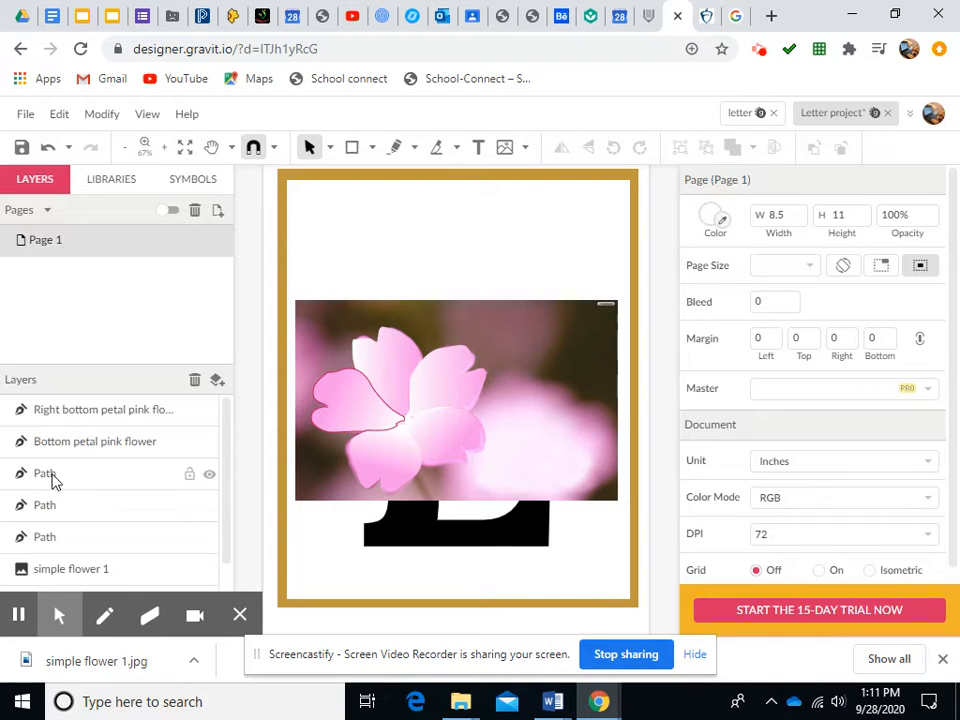
{"action": "left_click", "coordinate": [52, 474]}
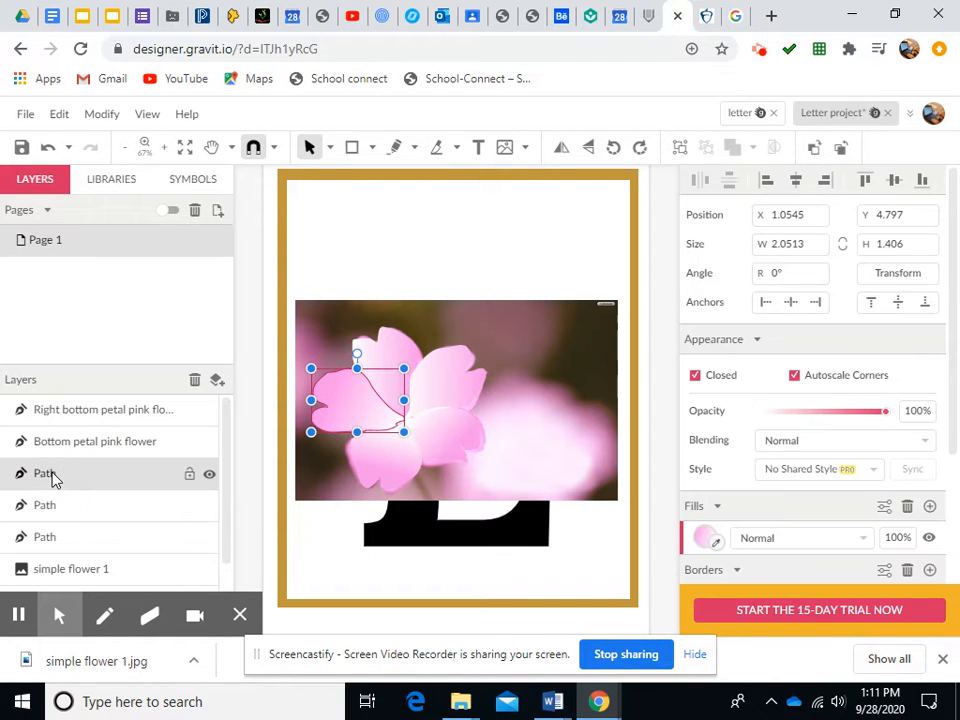
{"action": "double_click", "coordinate": [52, 473]}
{"action": "type", "text": "Left petal pink flower"}
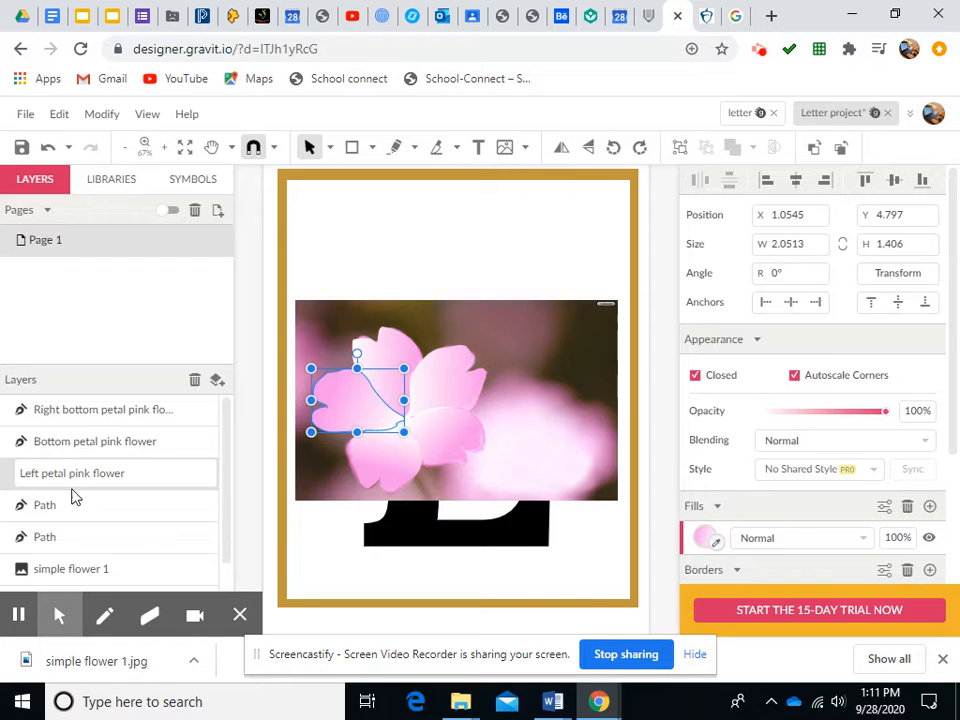
Rename the following path layer to Top petal Pink flower
{"action": "left_click", "coordinate": [66, 507]}
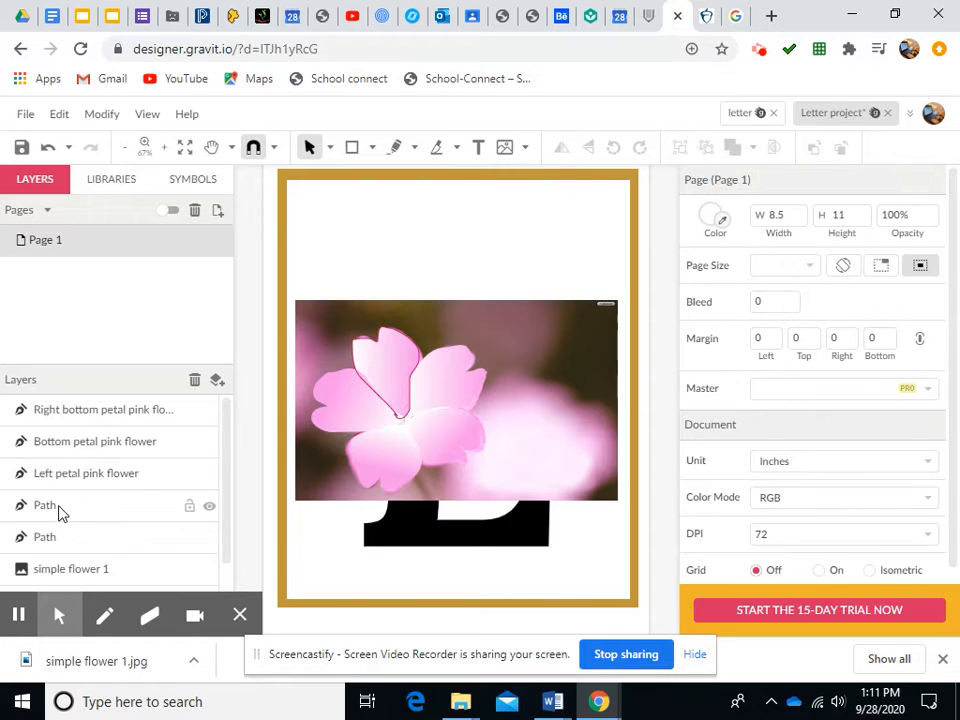
{"action": "left_click", "coordinate": [56, 511]}
{"action": "double_click", "coordinate": [56, 507]}
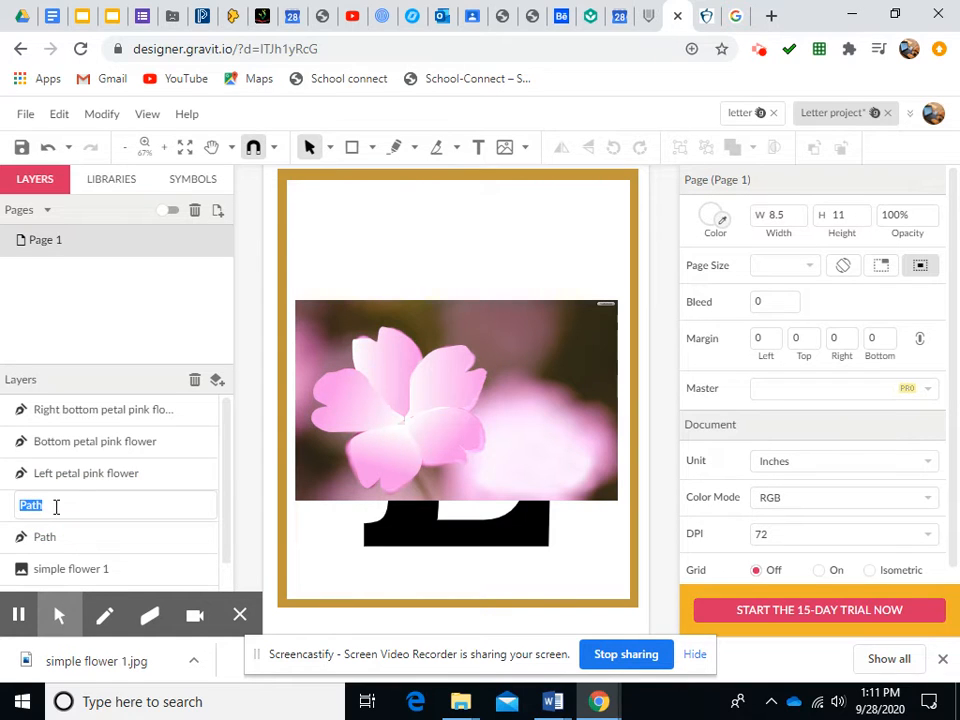
{"action": "type", "text": "Top petal Pink flower"}
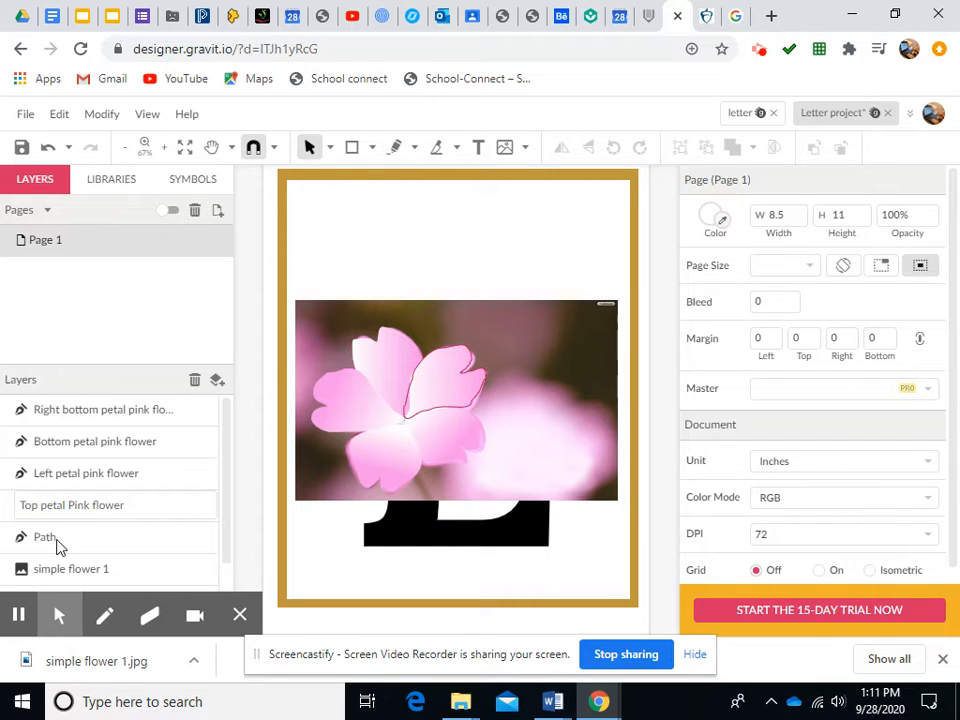
Rename the remaining path layer to Top right petal pink flower
{"action": "left_click", "coordinate": [58, 537]}
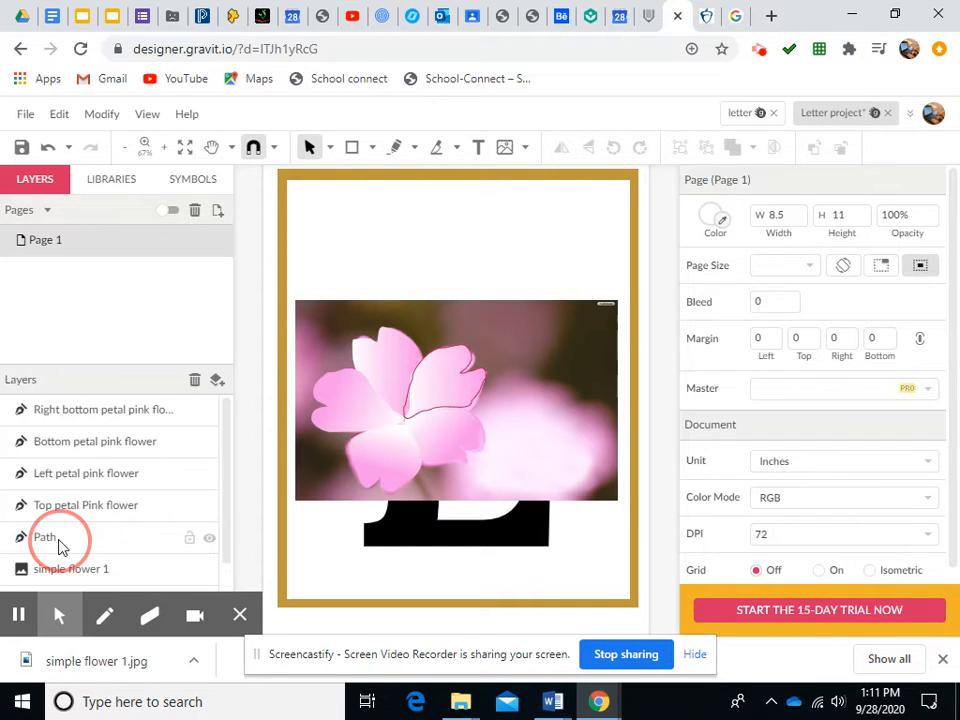
{"action": "left_click", "coordinate": [60, 537]}
{"action": "double_click", "coordinate": [60, 537]}
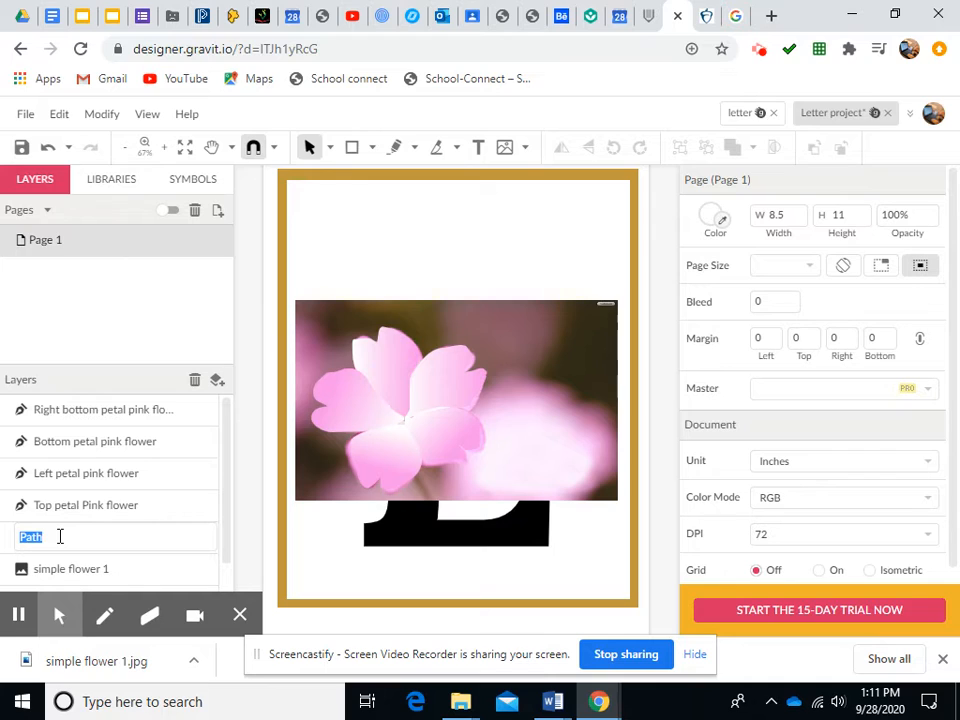
{"action": "type", "text": "Top right petal pink flower"}
{"action": "key", "text": "Return"}
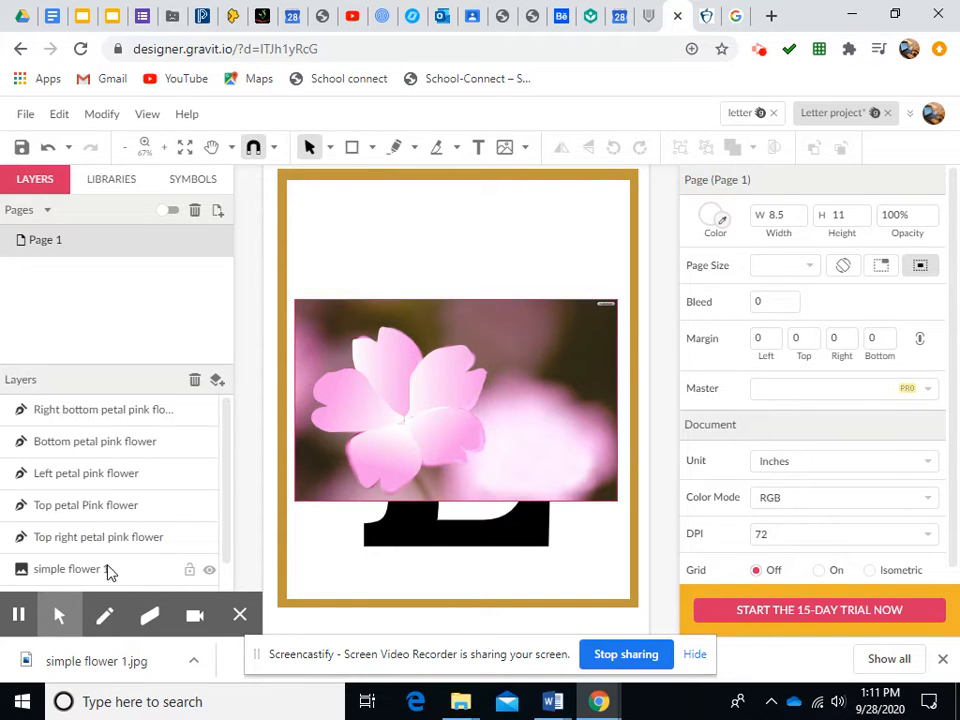
Hide the simple flower 1 photo and nudge the top right petal slightly left
{"action": "left_click", "coordinate": [209, 570]}
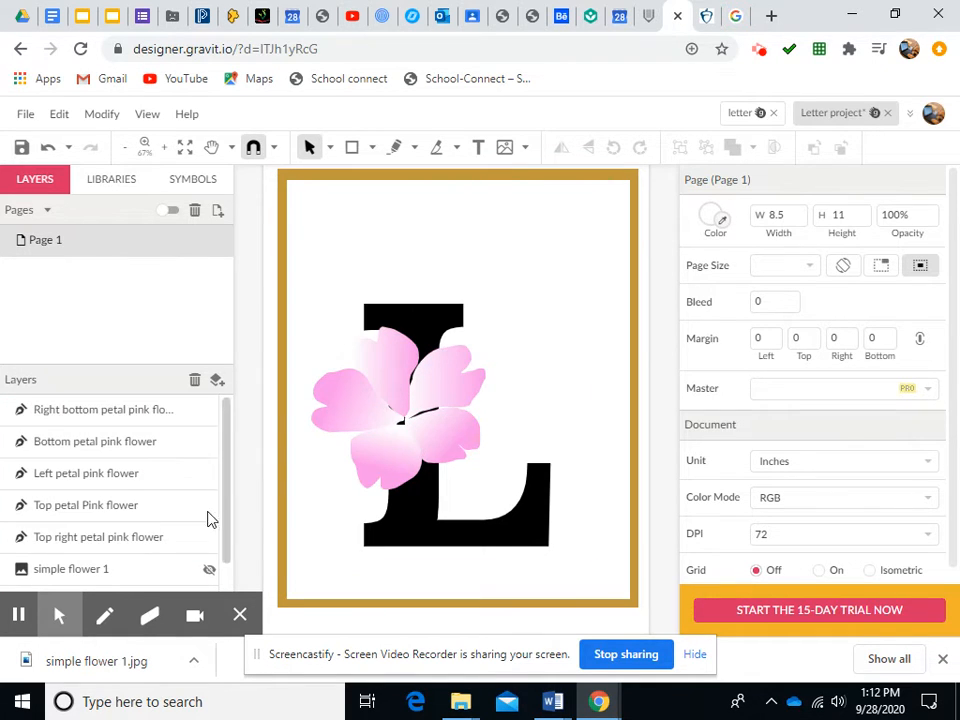
{"action": "left_click", "coordinate": [155, 543]}
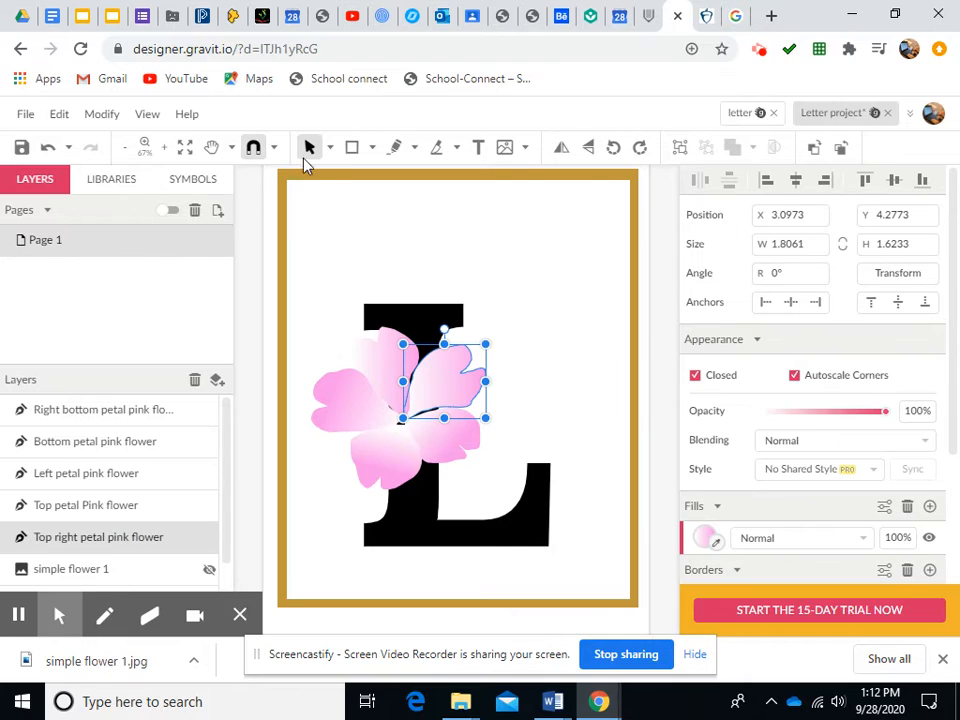
{"action": "mouse_move", "coordinate": [447, 402]}
{"action": "left_mouse_down"}
{"action": "mouse_move", "coordinate": [439, 390]}
{"action": "mouse_move", "coordinate": [429, 396]}
{"action": "mouse_move", "coordinate": [437, 400]}
{"action": "left_mouse_up"}
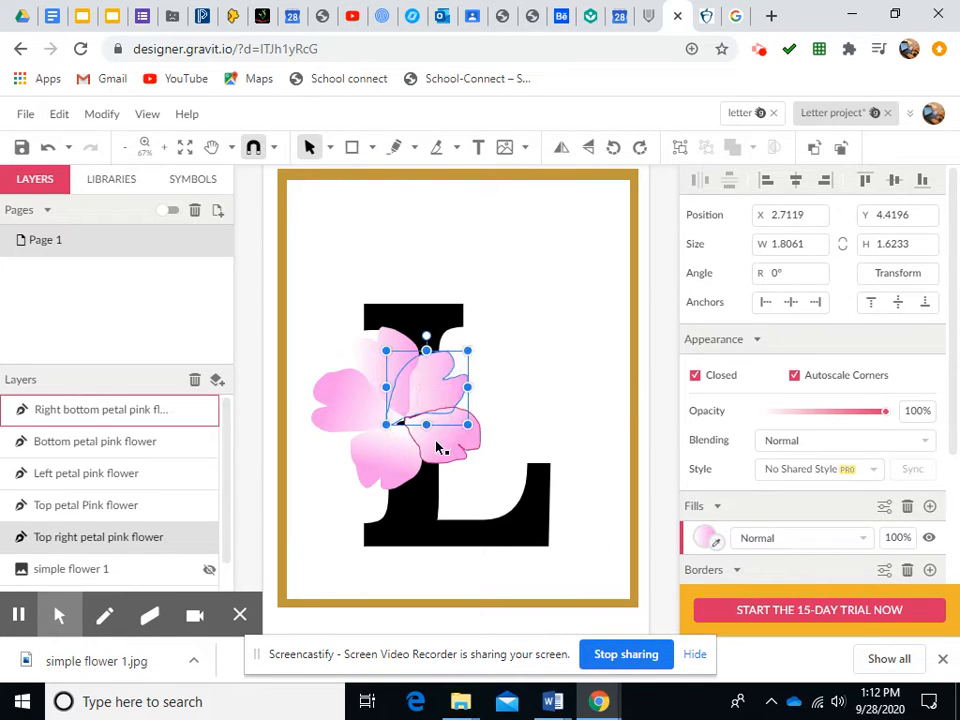
Nudge the right bottom petal up and the top petal slightly down to tighten the flower
{"action": "left_click", "coordinate": [428, 440]}
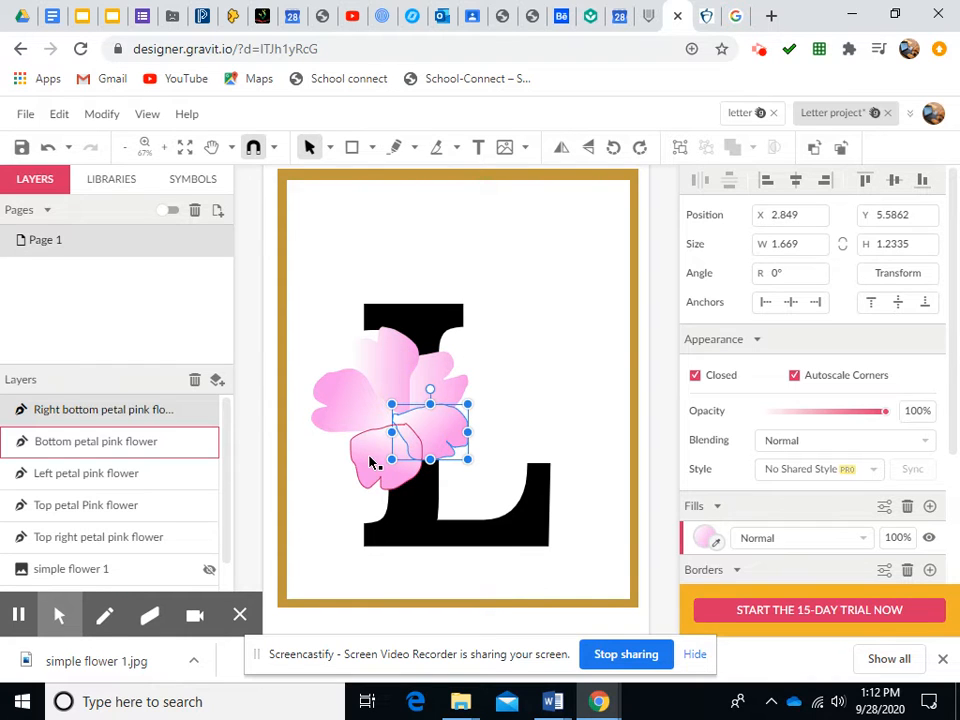
{"action": "left_click_drag", "start_coordinate": [372, 462], "coordinate": [373, 450]}
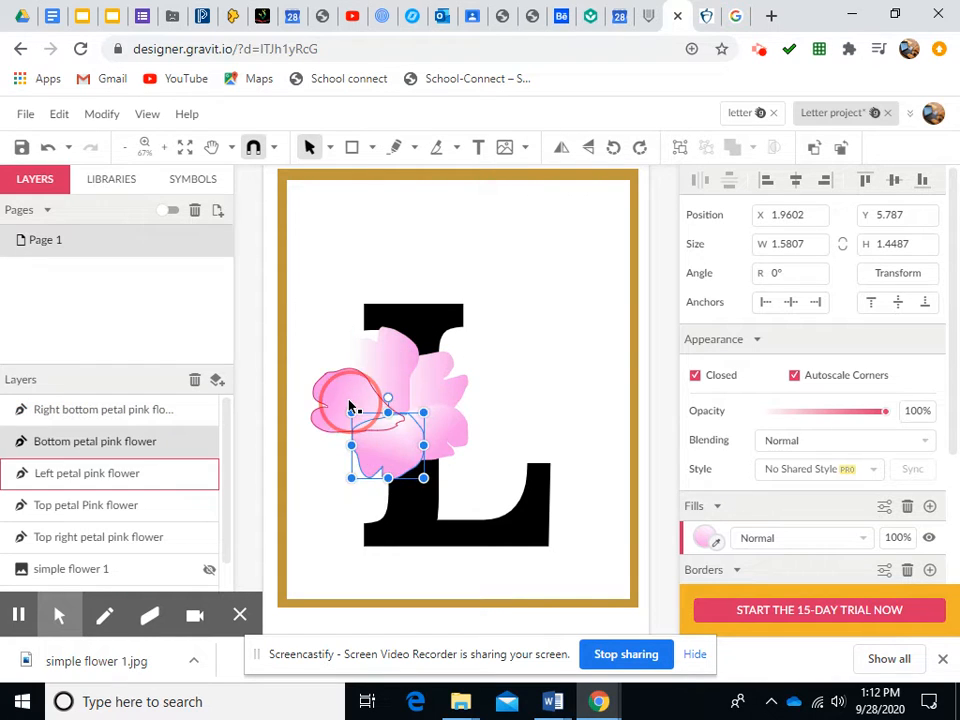
{"action": "left_click", "coordinate": [350, 406]}
{"action": "left_click", "coordinate": [385, 354]}
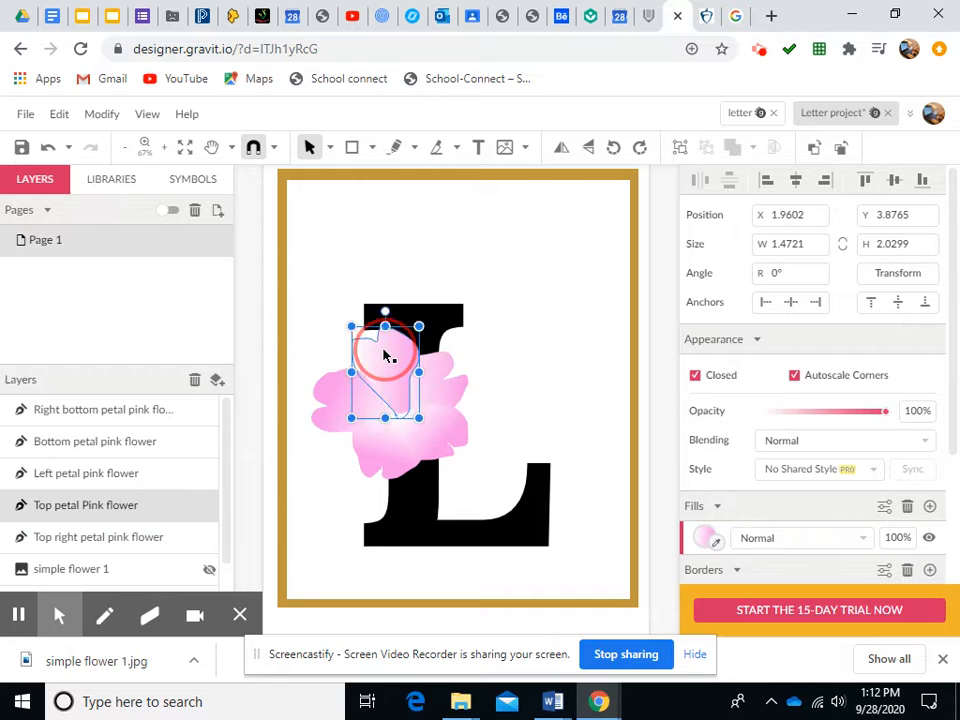
{"action": "left_click_drag", "start_coordinate": [385, 354], "coordinate": [389, 361]}
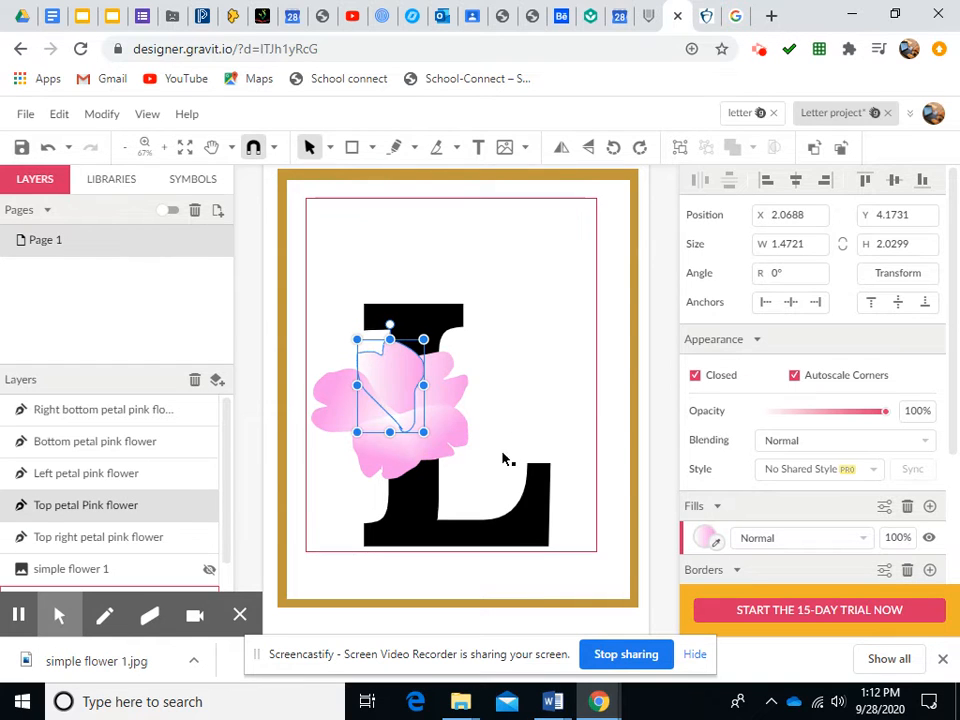
Shift the right bottom petal slightly left against the other petals
{"action": "left_click", "coordinate": [343, 491]}
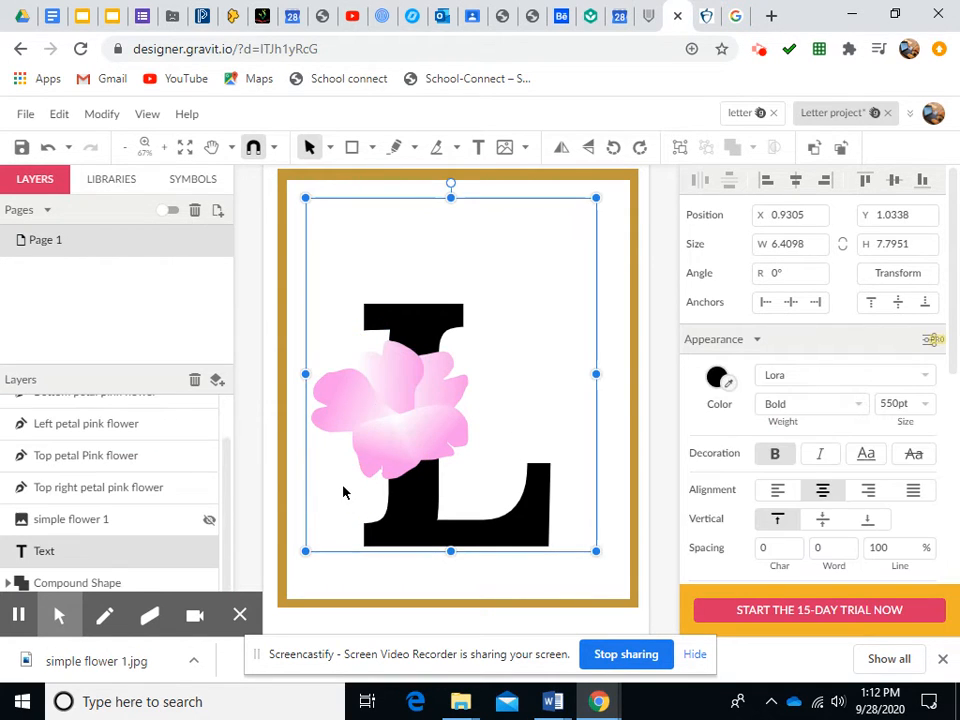
{"action": "left_click", "coordinate": [378, 470]}
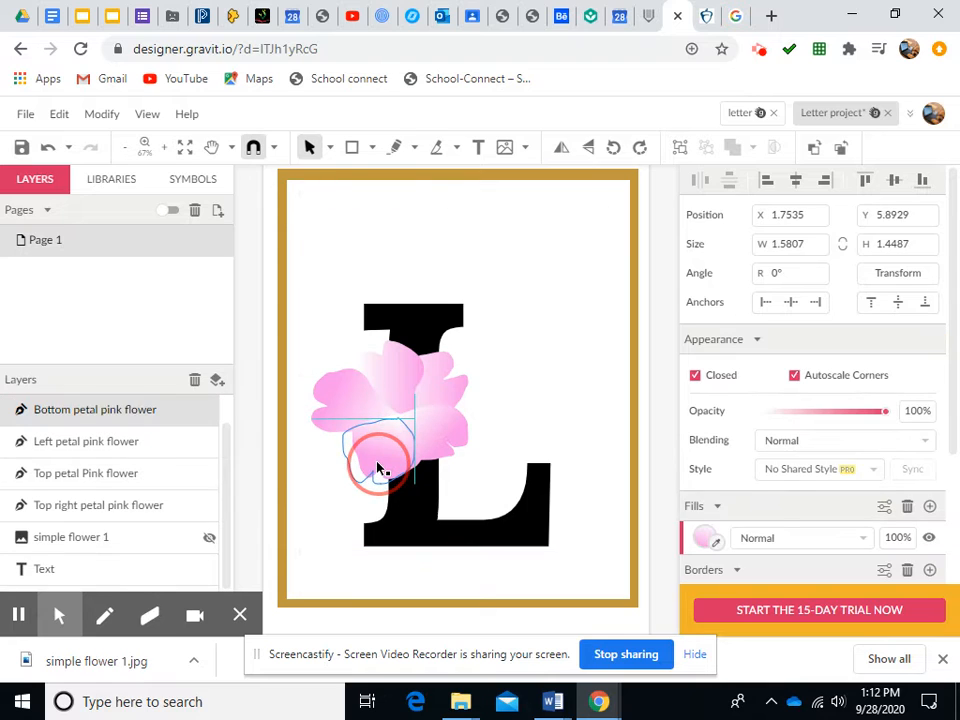
{"action": "left_click", "coordinate": [454, 429]}
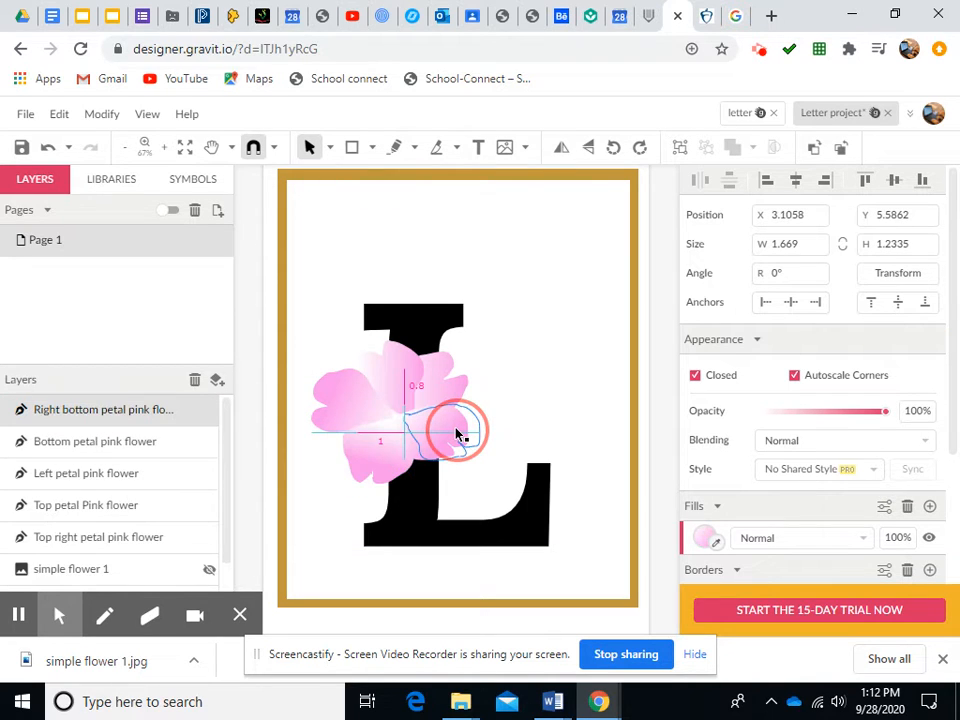
{"action": "left_click_drag", "start_coordinate": [456, 434], "coordinate": [456, 432]}
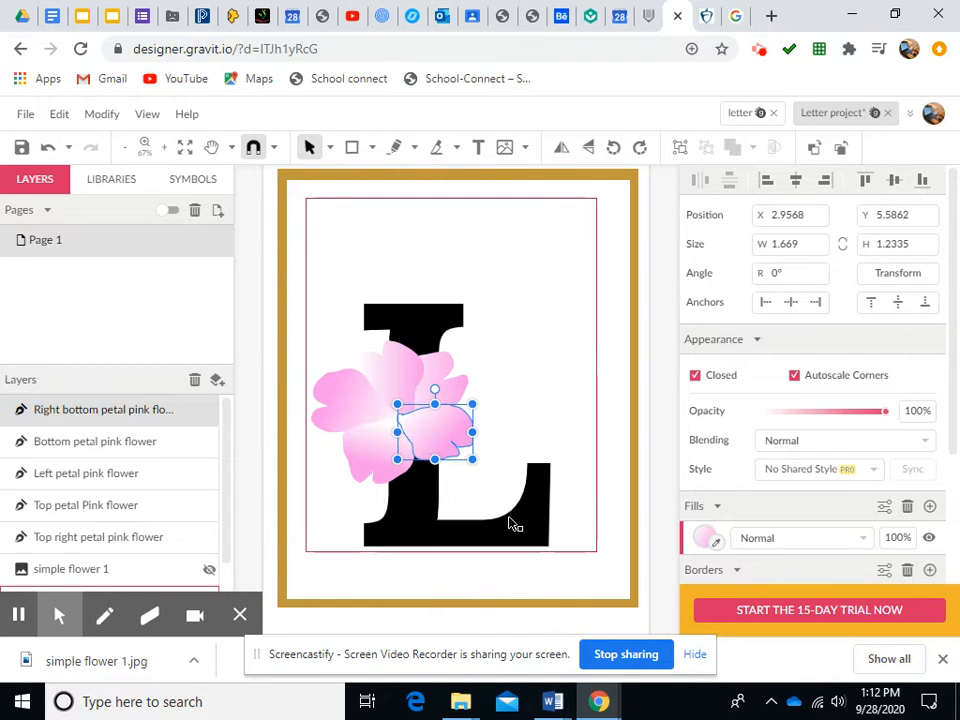
{"action": "left_click", "coordinate": [386, 377]}
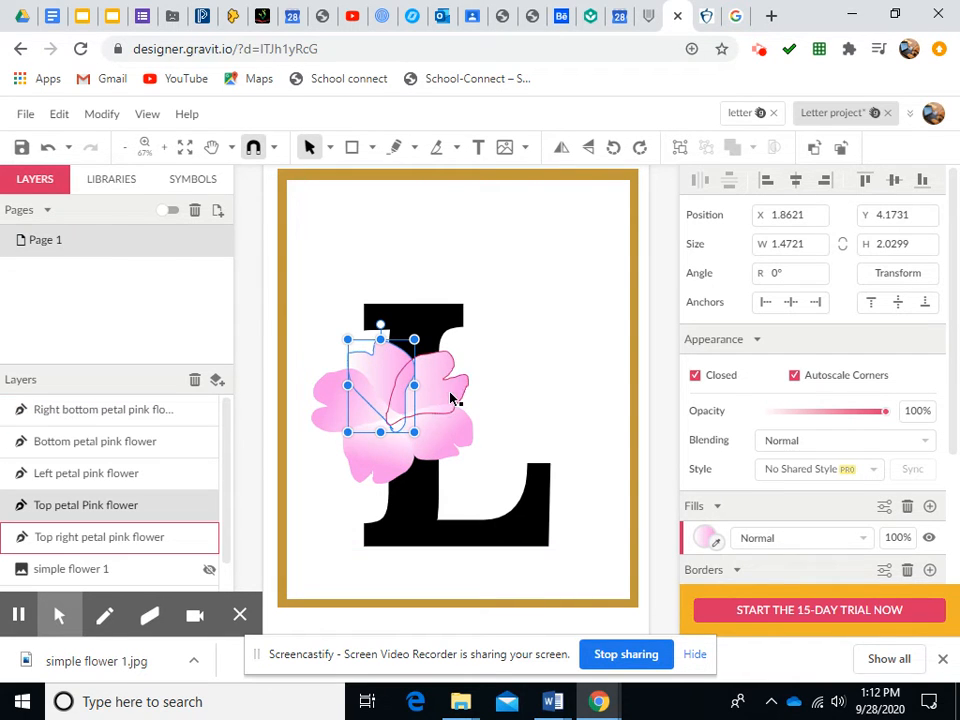
{"action": "left_click", "coordinate": [561, 388]}
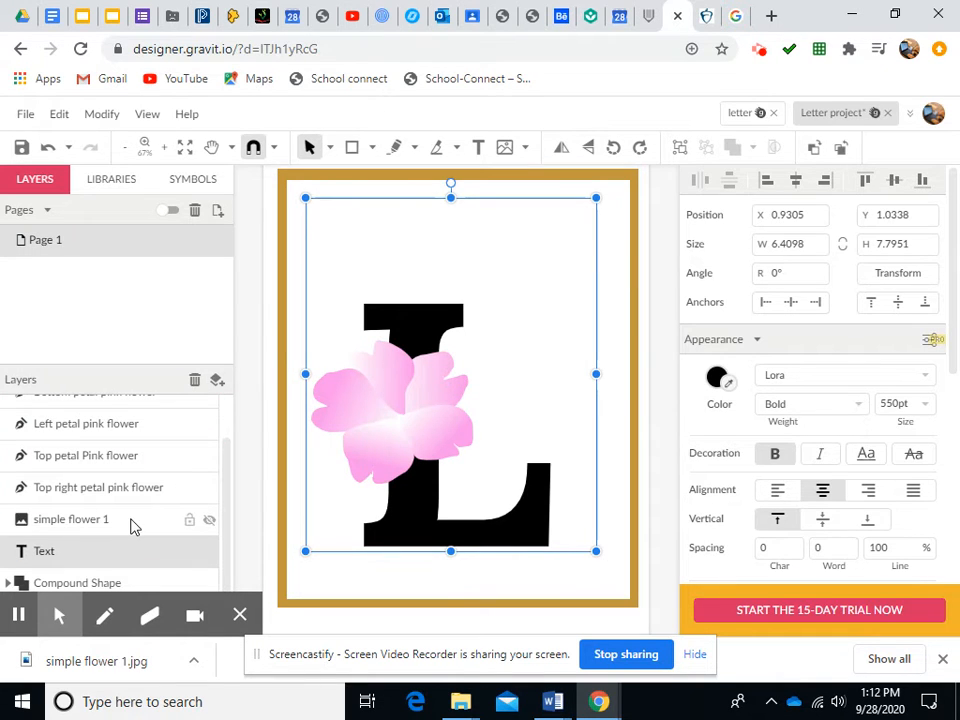
Select all five petal layers and group them
{"action": "scroll", "coordinate": [133, 523], "scroll_direction": "up", "scroll_amount": 2}
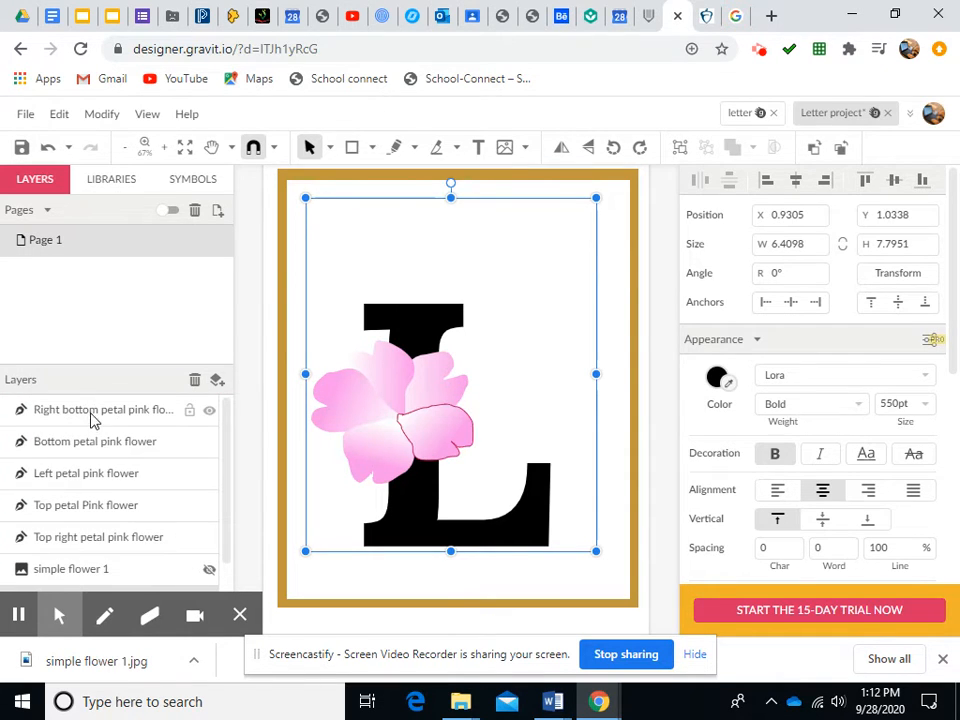
{"action": "left_click", "coordinate": [91, 416]}
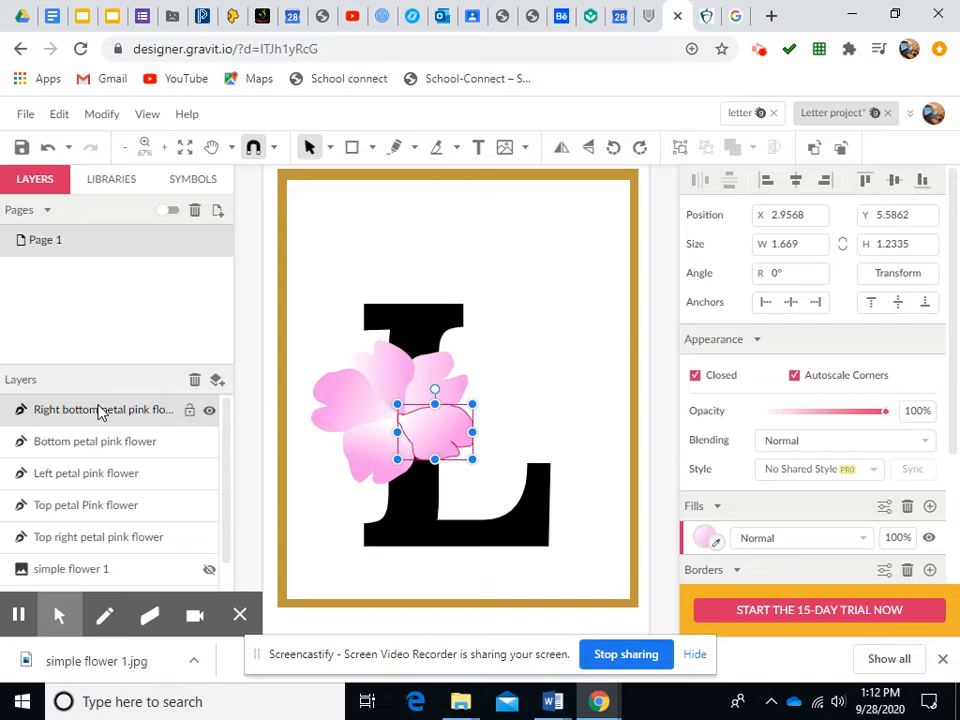
{"action": "left_click", "coordinate": [123, 541], "text": "shift"}
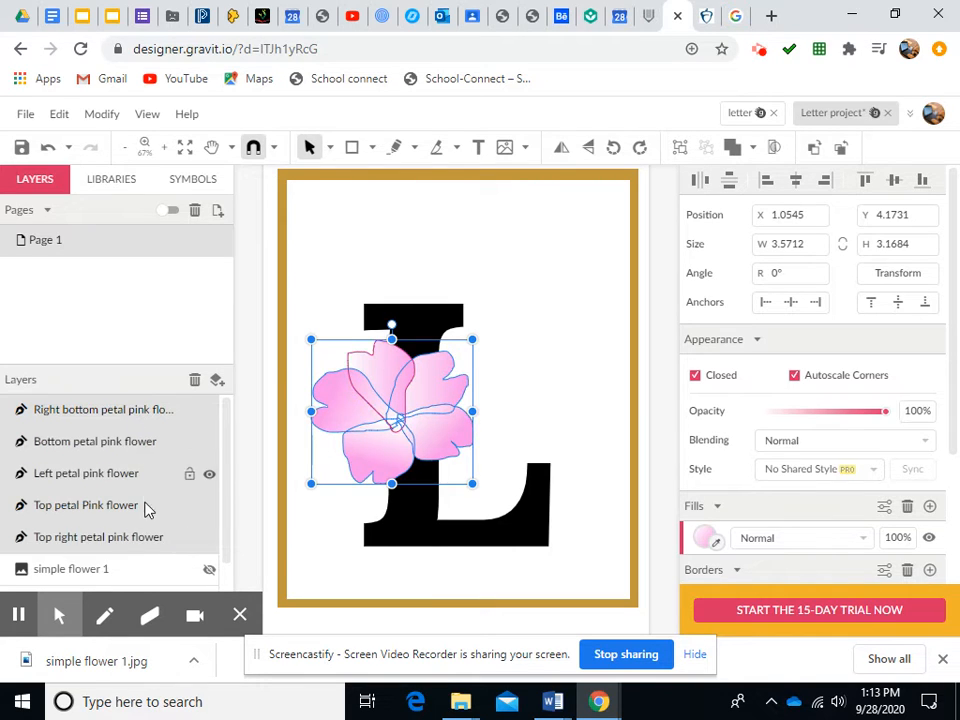
{"action": "left_click", "coordinate": [682, 148]}
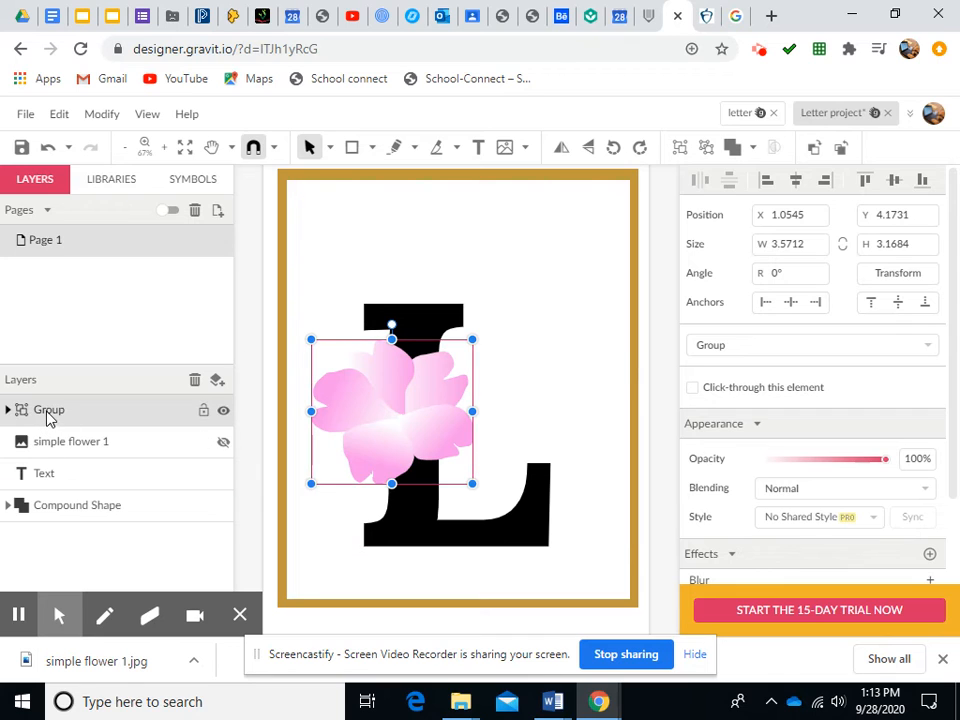
Rename the petal group to Pink Flower
{"action": "left_click", "coordinate": [8, 410]}
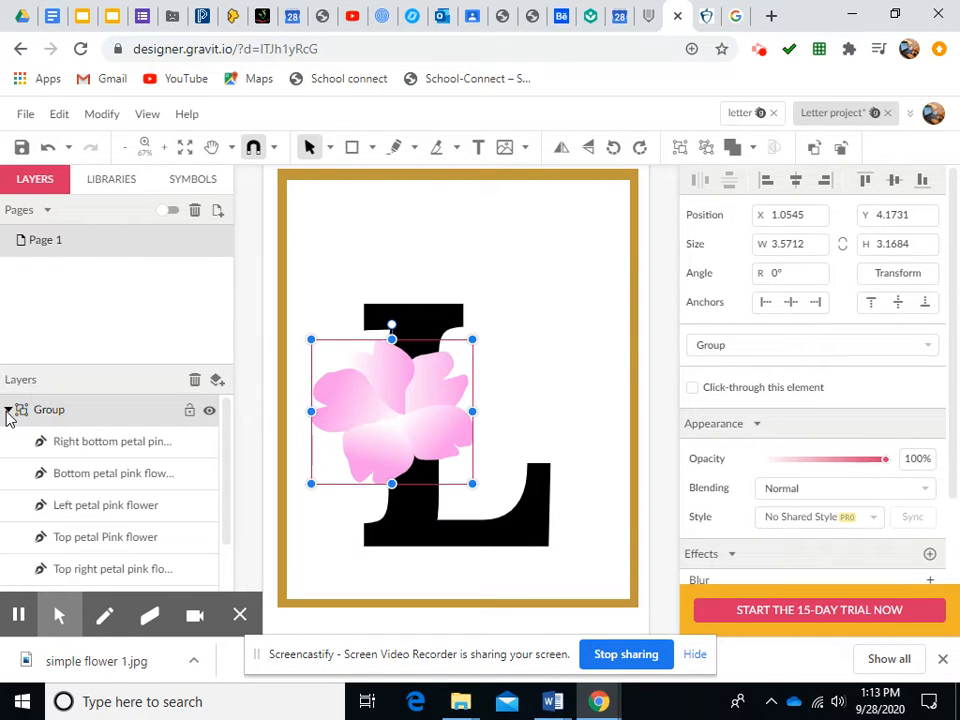
{"action": "left_click", "coordinate": [8, 410]}
{"action": "double_click", "coordinate": [38, 409]}
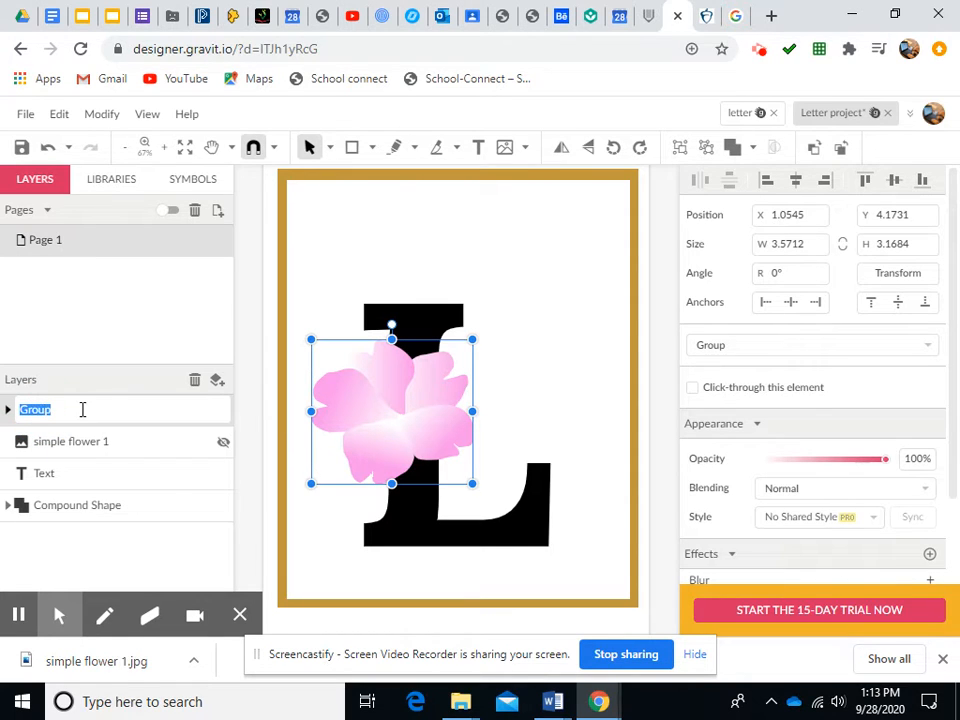
{"action": "type", "text": "Pink Flower"}
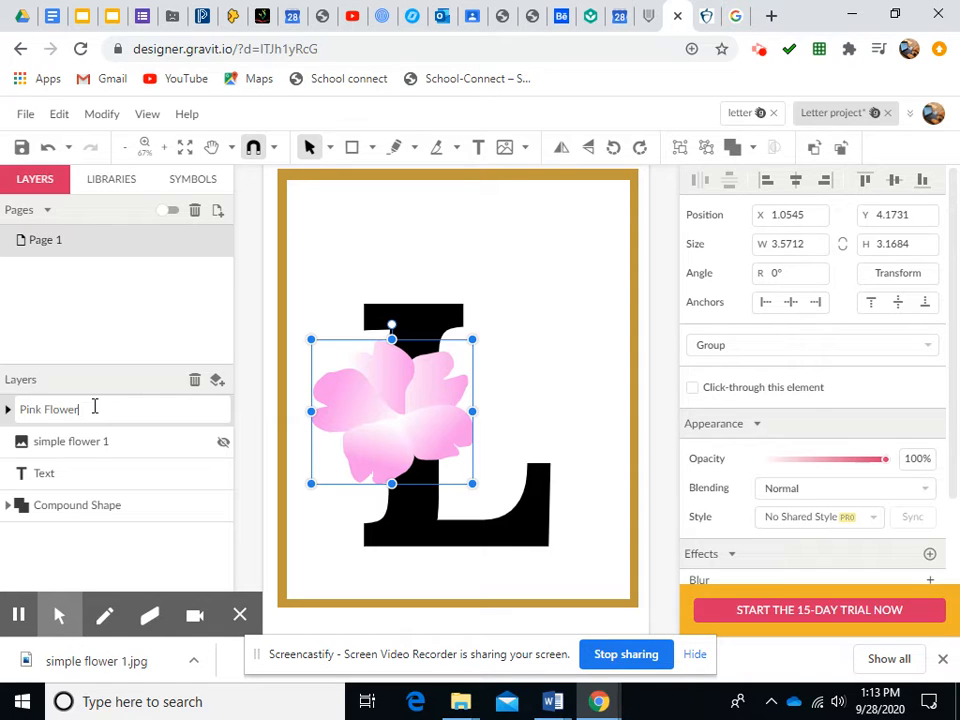
{"action": "key", "text": "Return"}
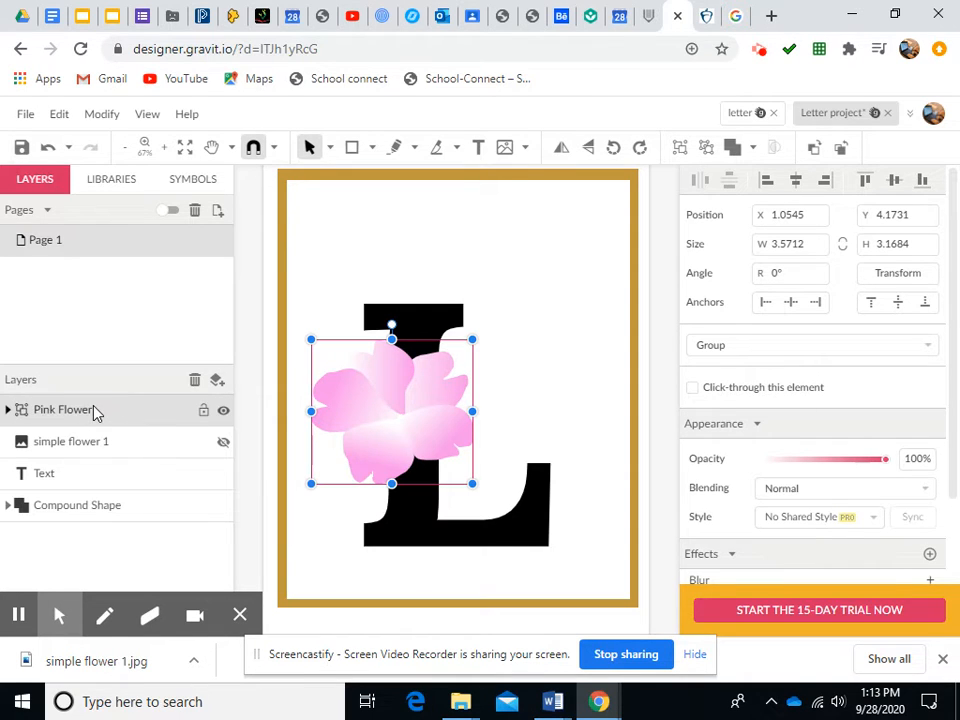
Copy the Pink Flower group and paste a duplicate of it
{"action": "left_click", "coordinate": [8, 410]}
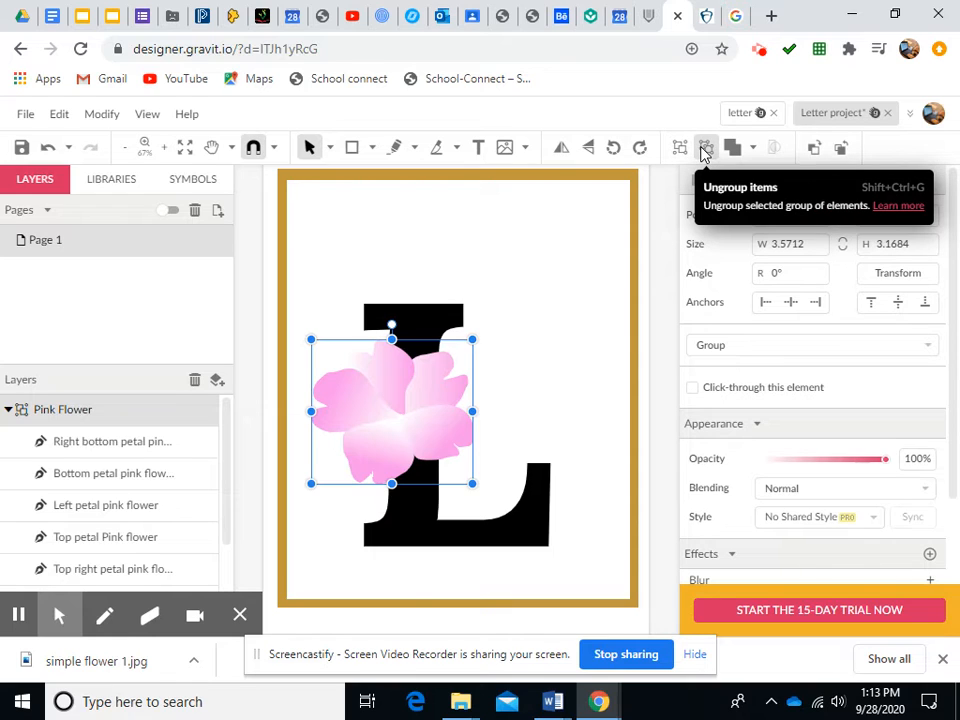
{"action": "left_click", "coordinate": [8, 410]}
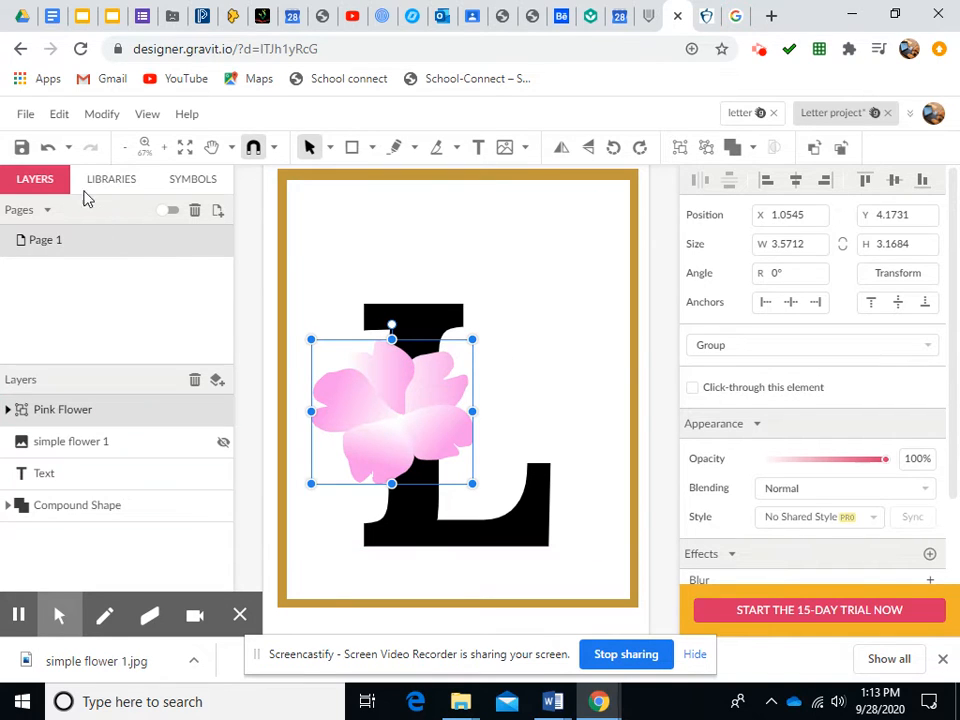
{"action": "left_click", "coordinate": [59, 116]}
{"action": "left_click", "coordinate": [88, 227]}
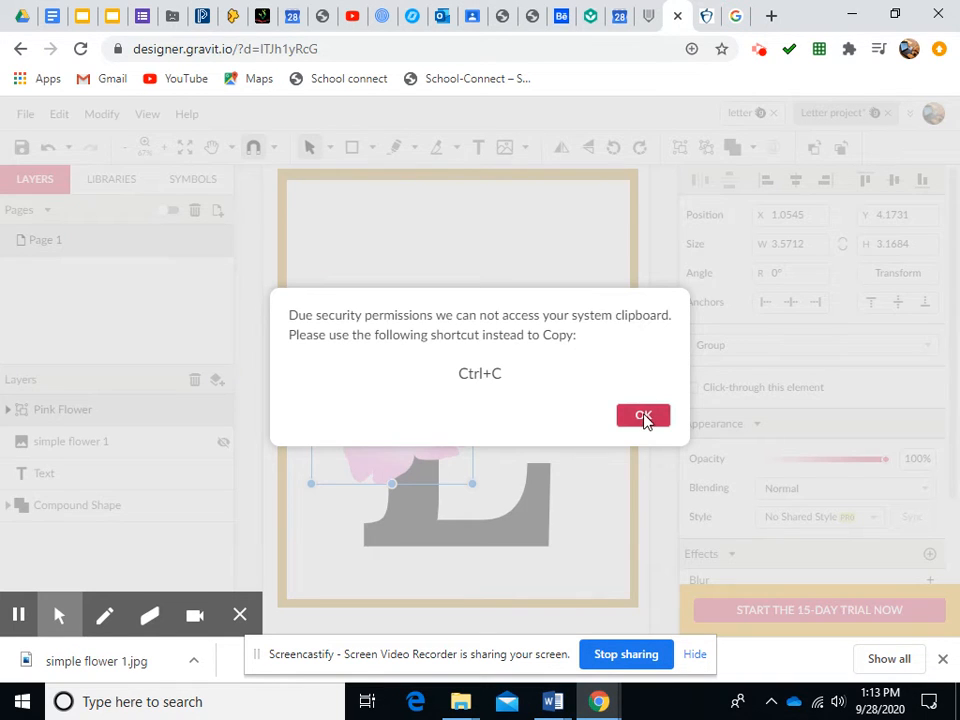
{"action": "left_click", "coordinate": [643, 416]}
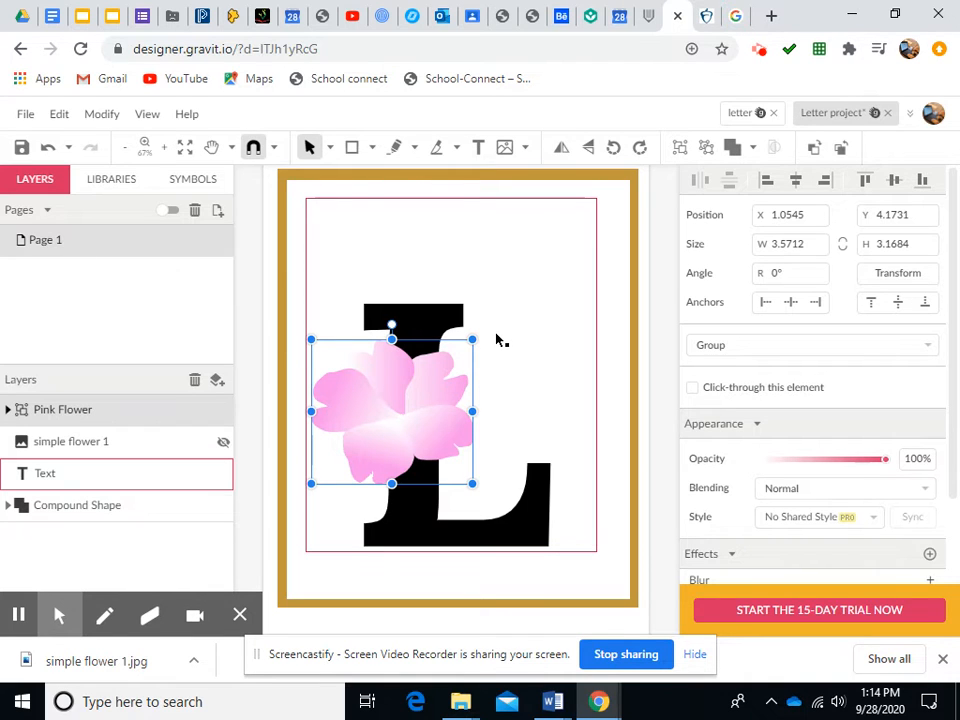
{"action": "key", "text": "ctrl+v"}
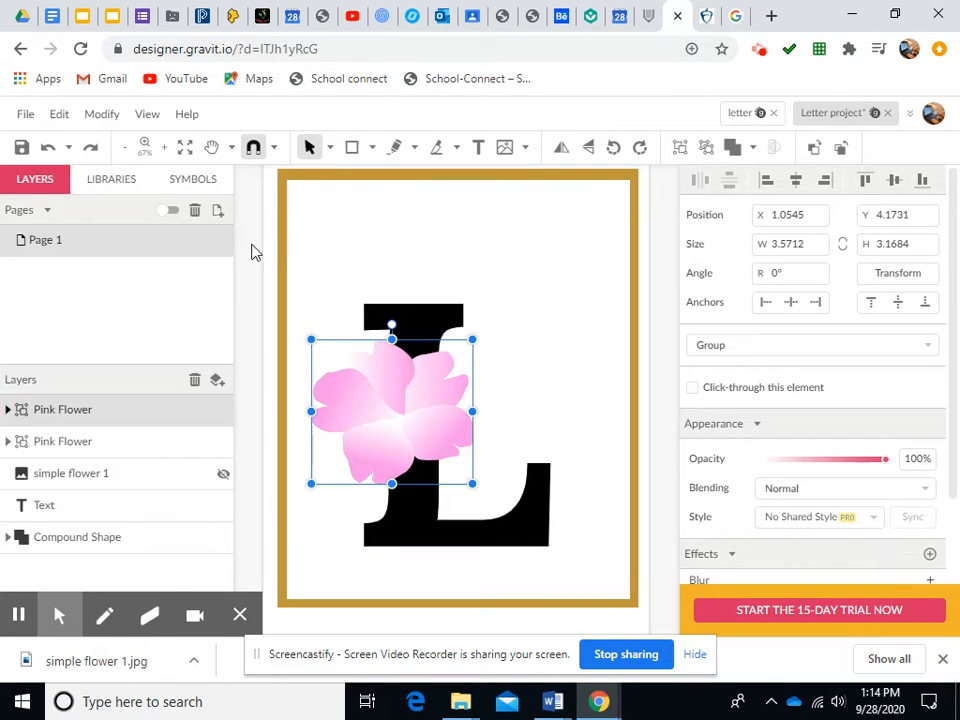
Move the pasted Pink Flower duplicate to the upper right area of the page
{"action": "left_click", "coordinate": [307, 143]}
{"action": "left_click_drag", "start_coordinate": [446, 382], "coordinate": [555, 245]}
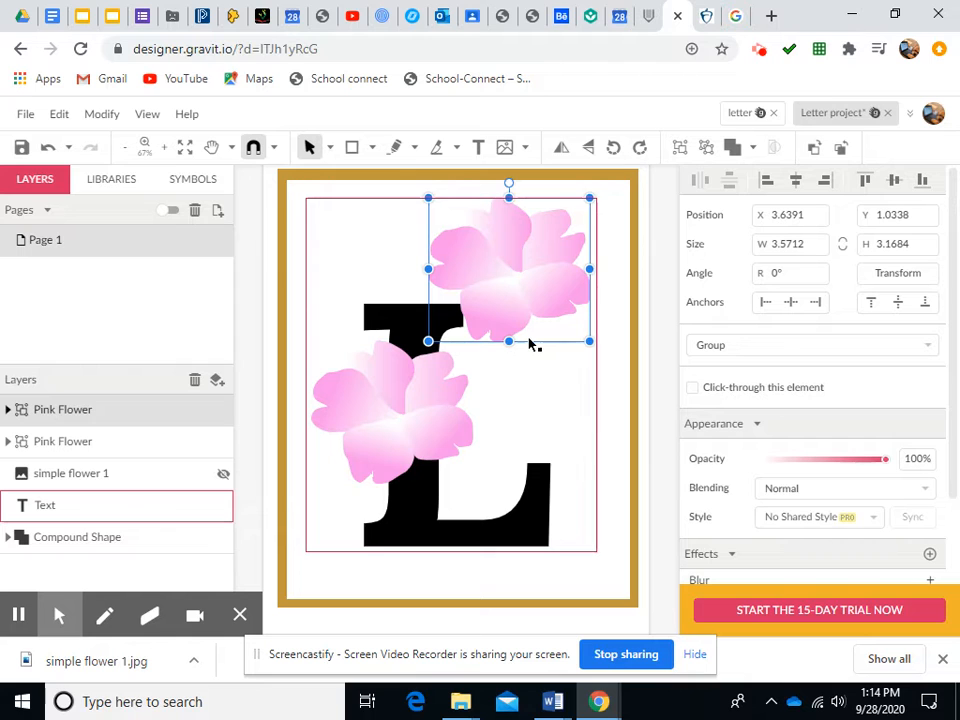
Duplicate that flower and move the copy over the lower right part of the letter L
{"action": "key", "text": "ctrl+d"}
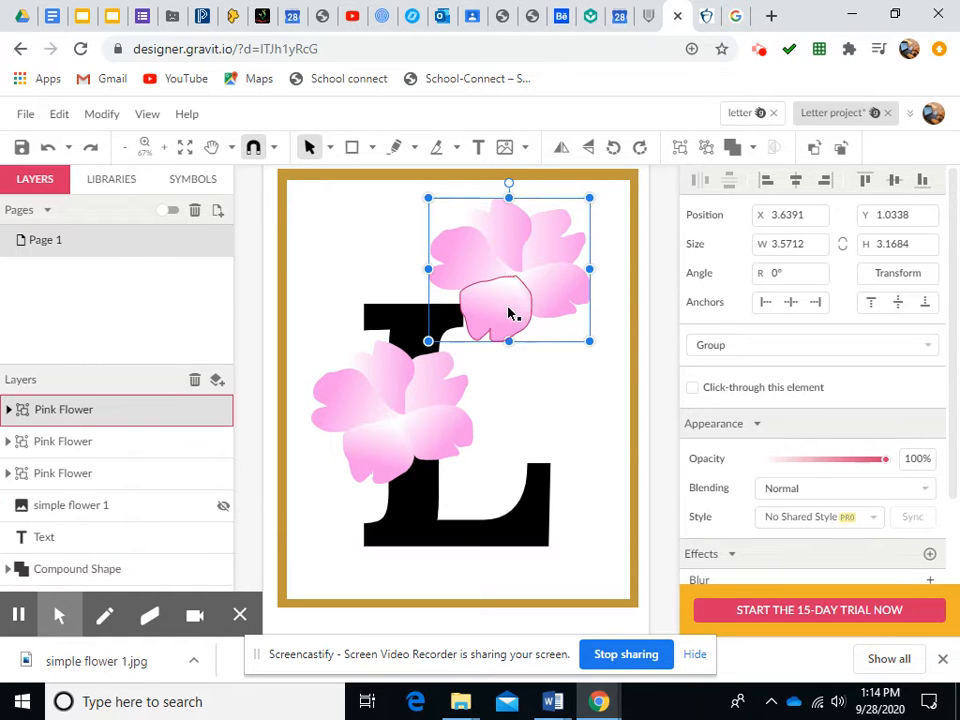
{"action": "left_click_drag", "start_coordinate": [489, 274], "coordinate": [521, 418]}
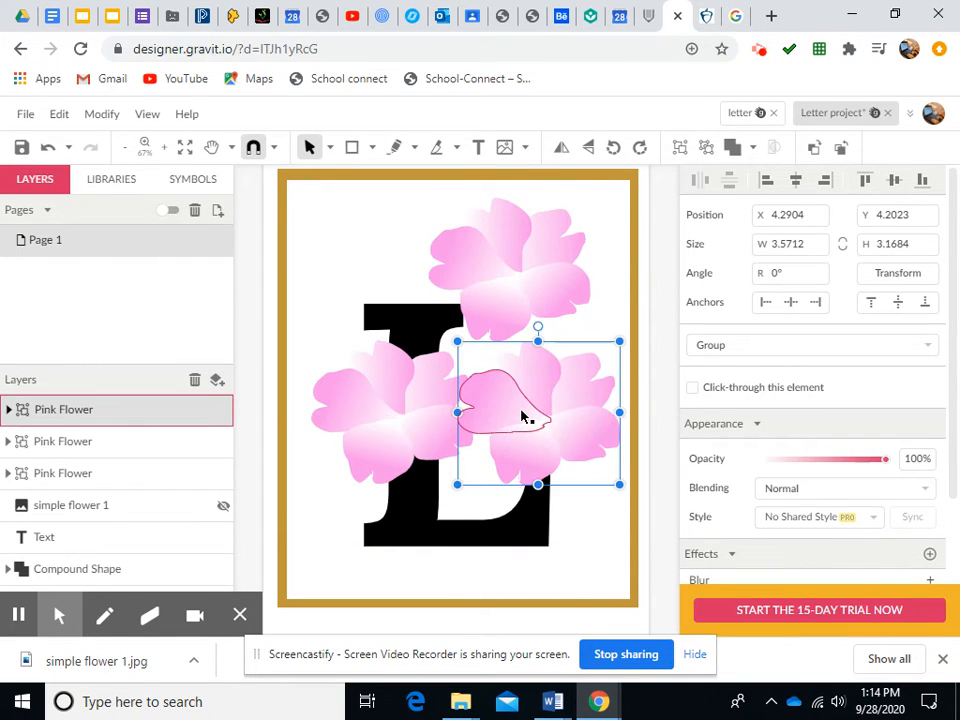
Move the original Pink Flower to the page's top-left corner and shrink it to about 2.6 × 2.2
{"action": "left_click_drag", "start_coordinate": [371, 360], "coordinate": [336, 236]}
{"action": "left_click_drag", "start_coordinate": [411, 312], "coordinate": [369, 267]}
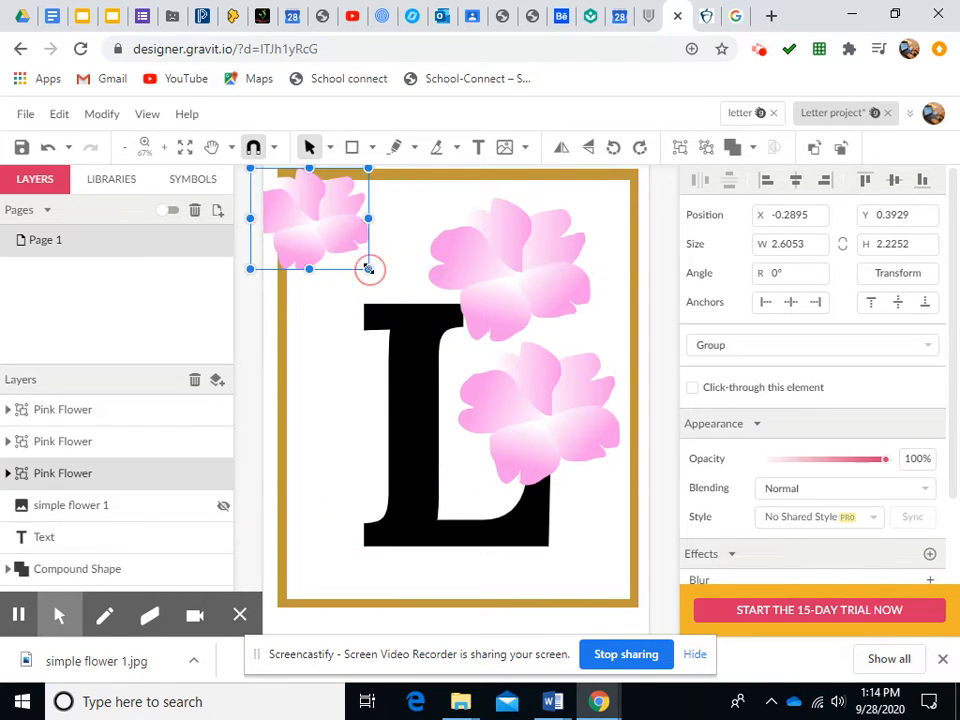
Shrink the lower flower copy and move it to the page's bottom-left corner
{"action": "left_click", "coordinate": [566, 433]}
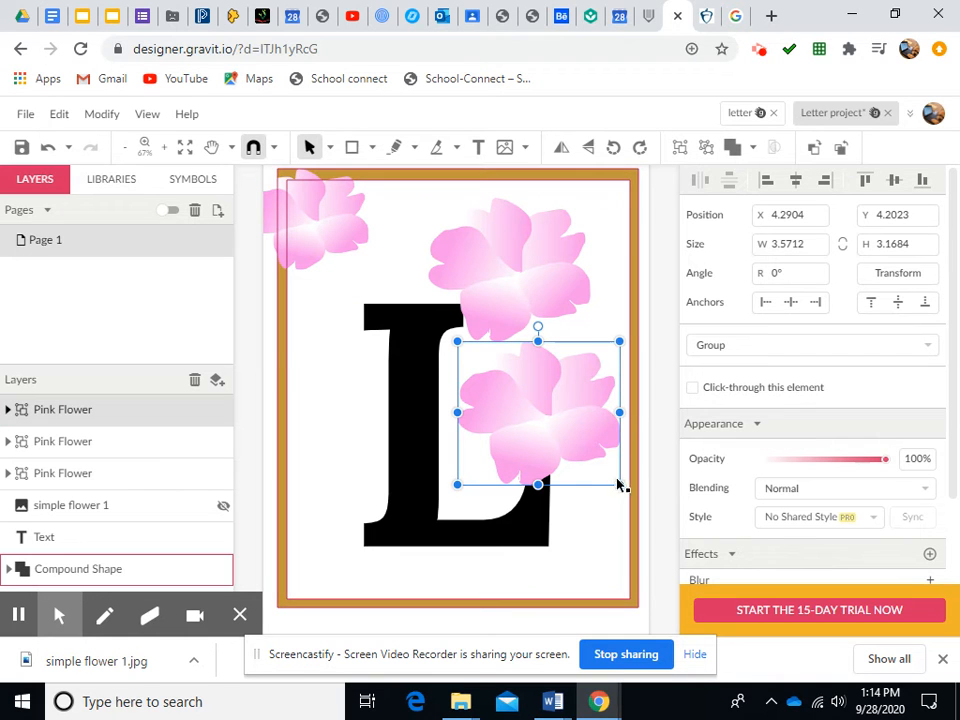
{"action": "left_click_drag", "start_coordinate": [619, 484], "coordinate": [565, 434]}
{"action": "left_click_drag", "start_coordinate": [521, 399], "coordinate": [343, 561]}
Move the upper right flower further right so it overlaps the frame's right edge
{"action": "left_click", "coordinate": [546, 287]}
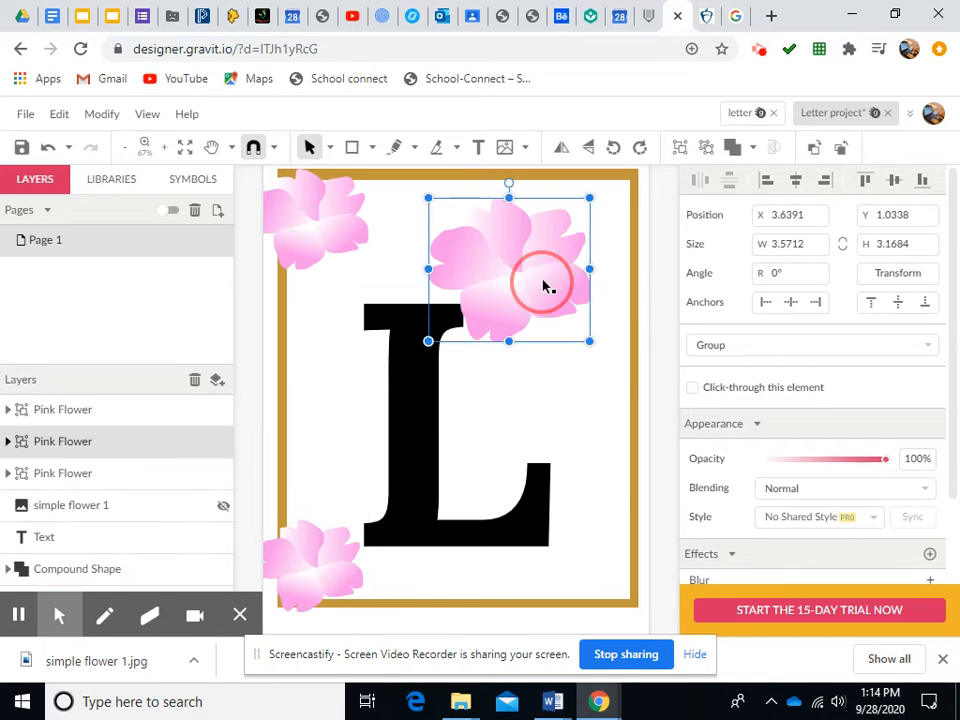
{"action": "left_click_drag", "start_coordinate": [546, 287], "coordinate": [634, 317]}
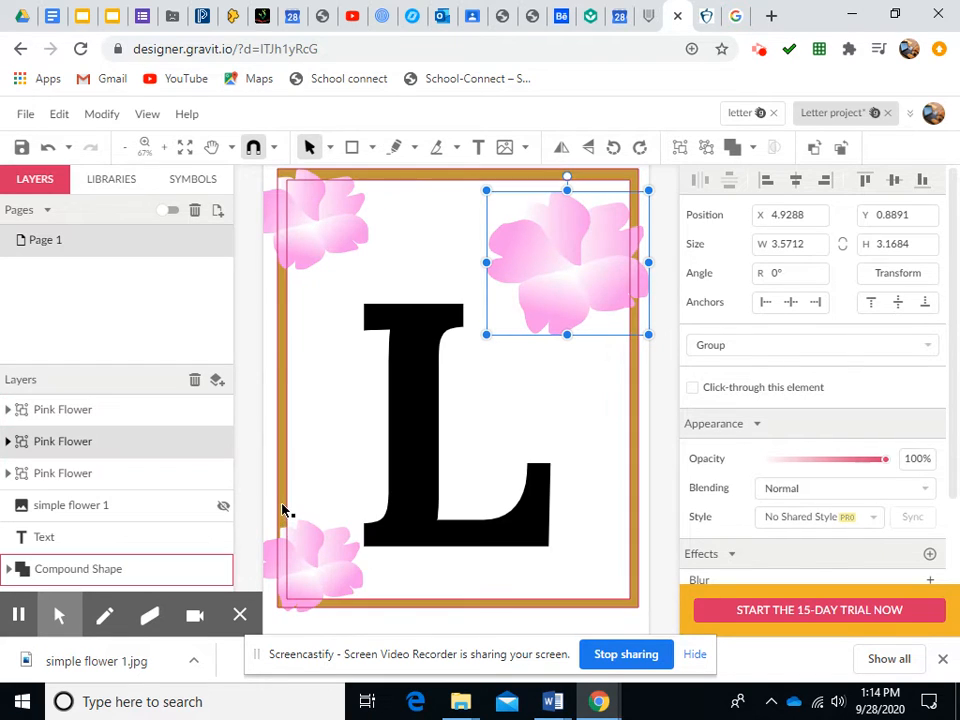
Send the bottom-left flower to the back of the layer stack
{"action": "left_click", "coordinate": [303, 563]}
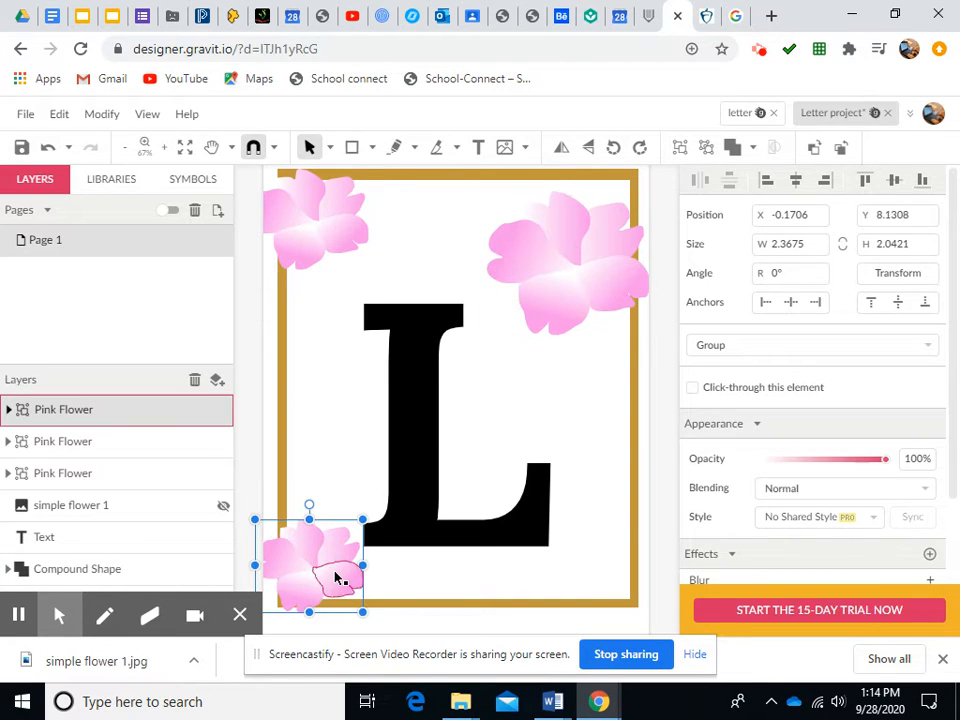
{"action": "left_click", "coordinate": [70, 117]}
{"action": "mouse_move", "coordinate": [112, 118]}
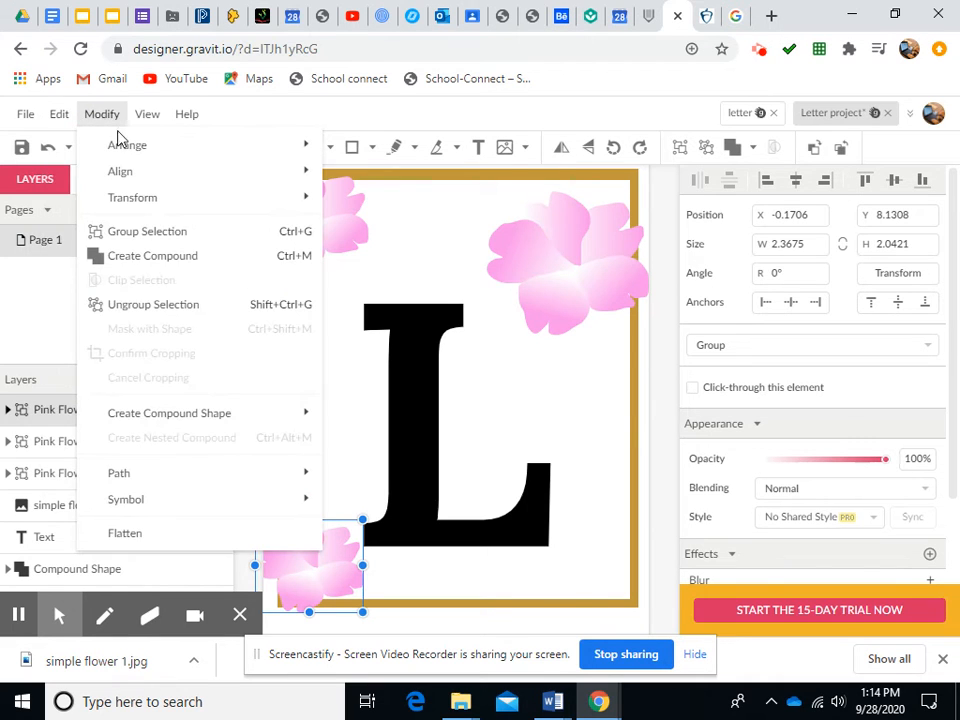
{"action": "mouse_move", "coordinate": [121, 150]}
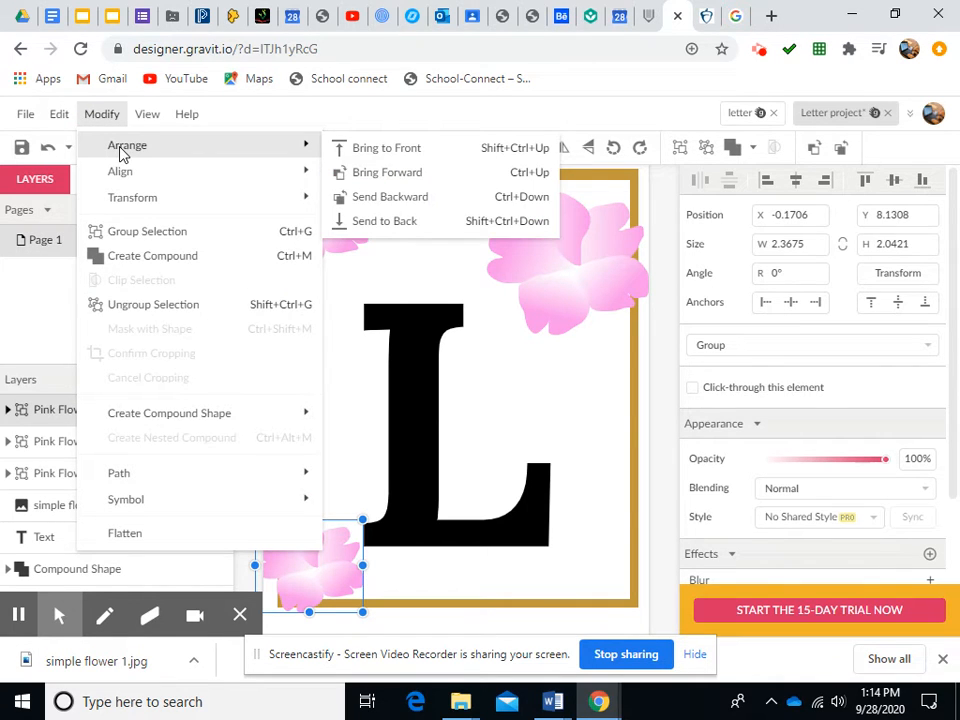
{"action": "left_click", "coordinate": [391, 221]}
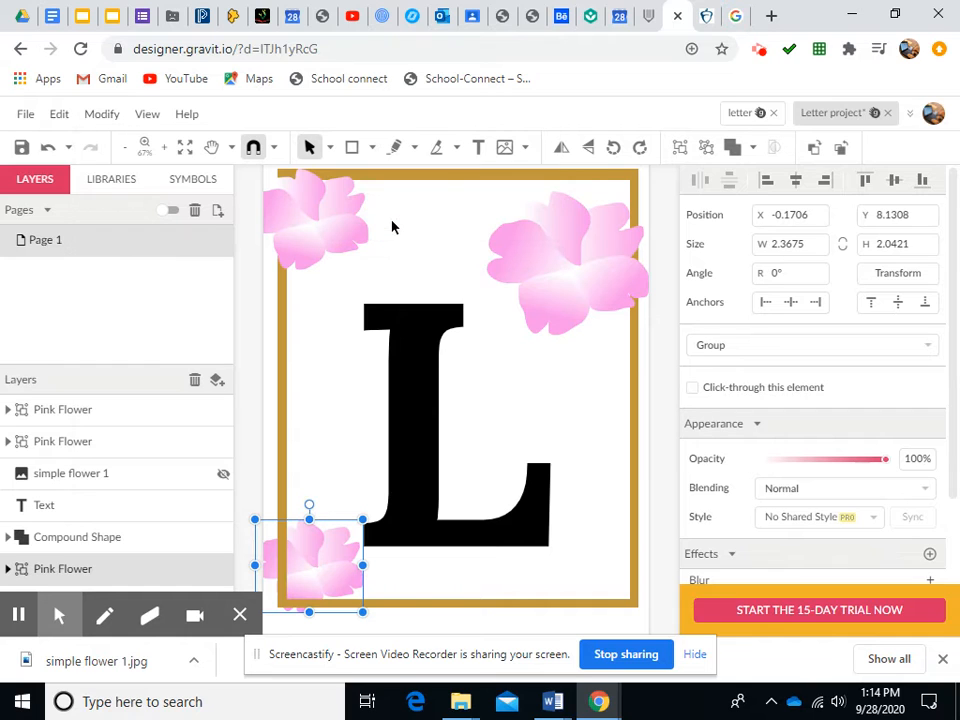
Shift the letter L text slightly up and enlarge its text box to about 6.8 × 8.5
{"action": "left_click_drag", "start_coordinate": [299, 571], "coordinate": [293, 576]}
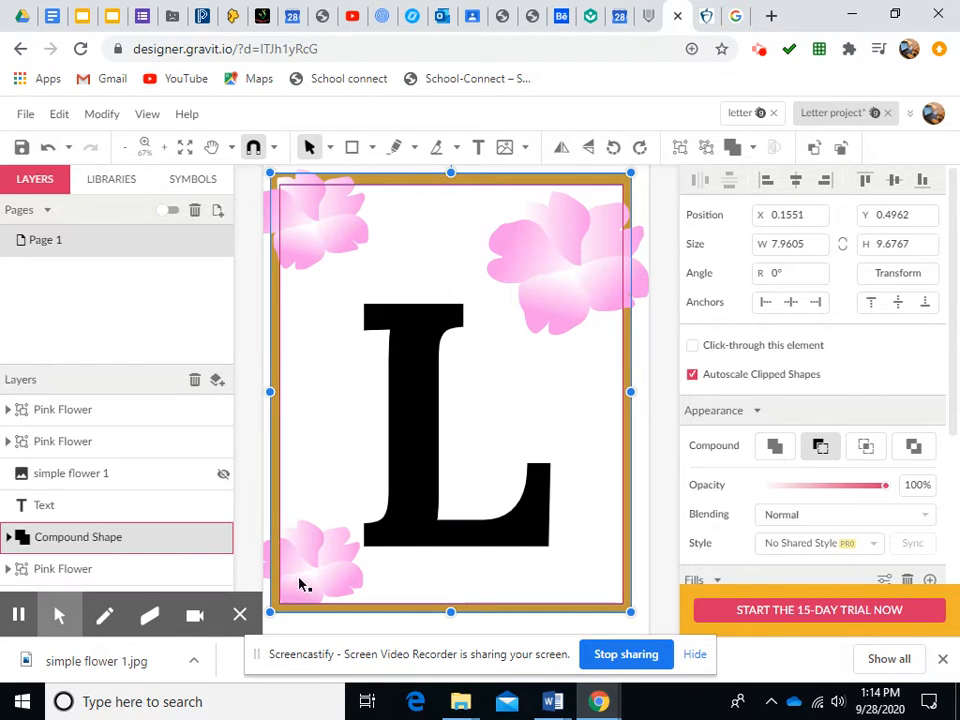
{"action": "left_click", "coordinate": [47, 147]}
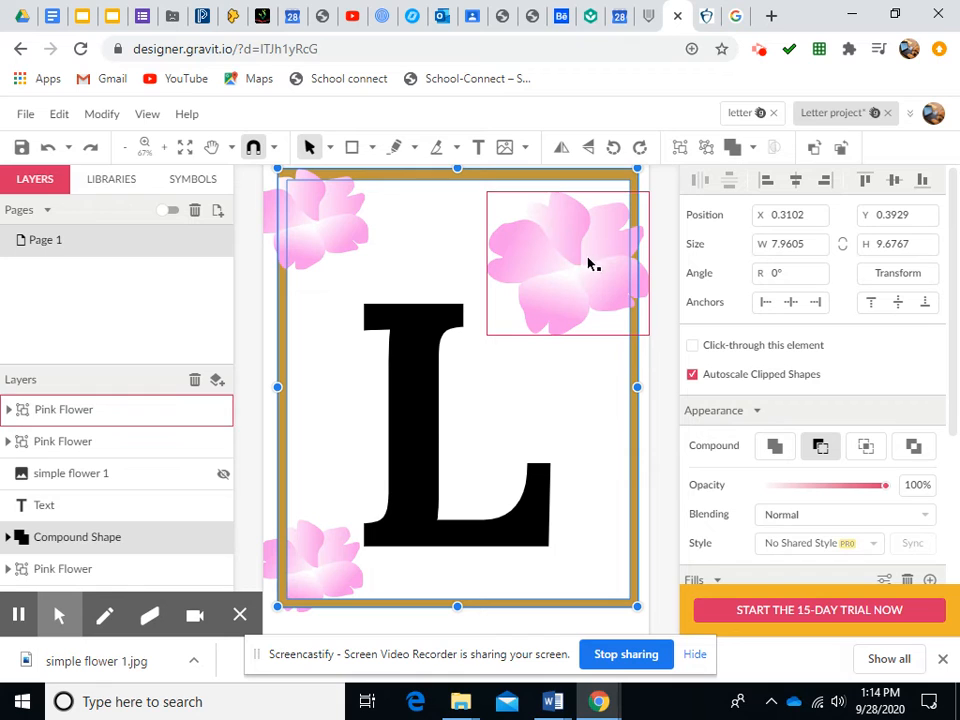
{"action": "left_click_drag", "start_coordinate": [427, 456], "coordinate": [437, 432]}
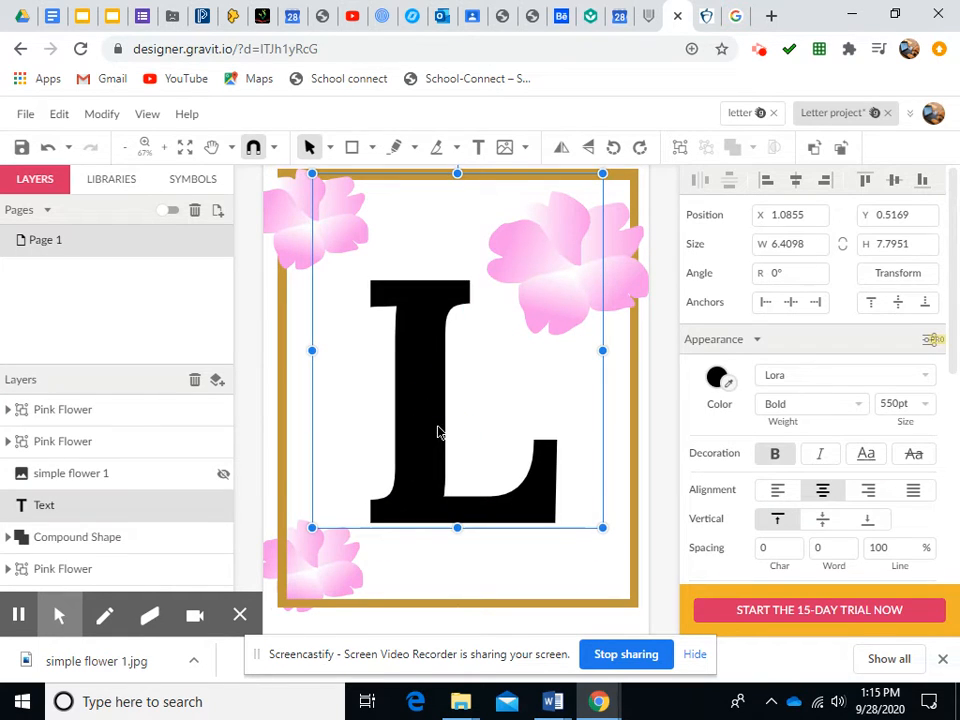
{"action": "left_click_drag", "start_coordinate": [600, 527], "coordinate": [622, 558]}
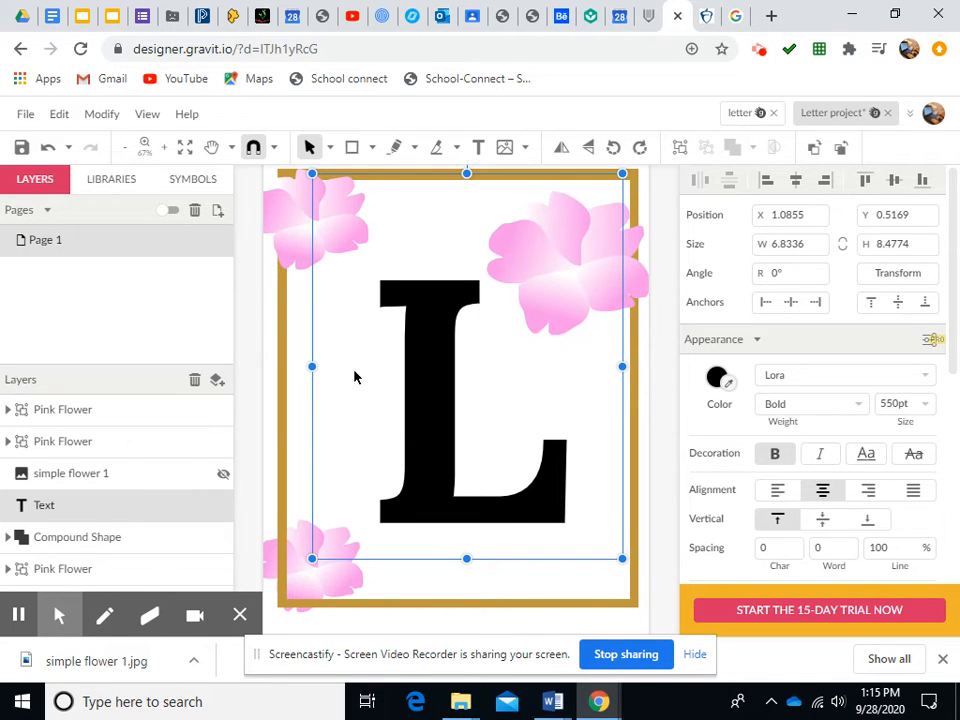
Switch to the browser tab and browse the simple flower photo image search results
{"action": "left_click", "coordinate": [742, 24]}
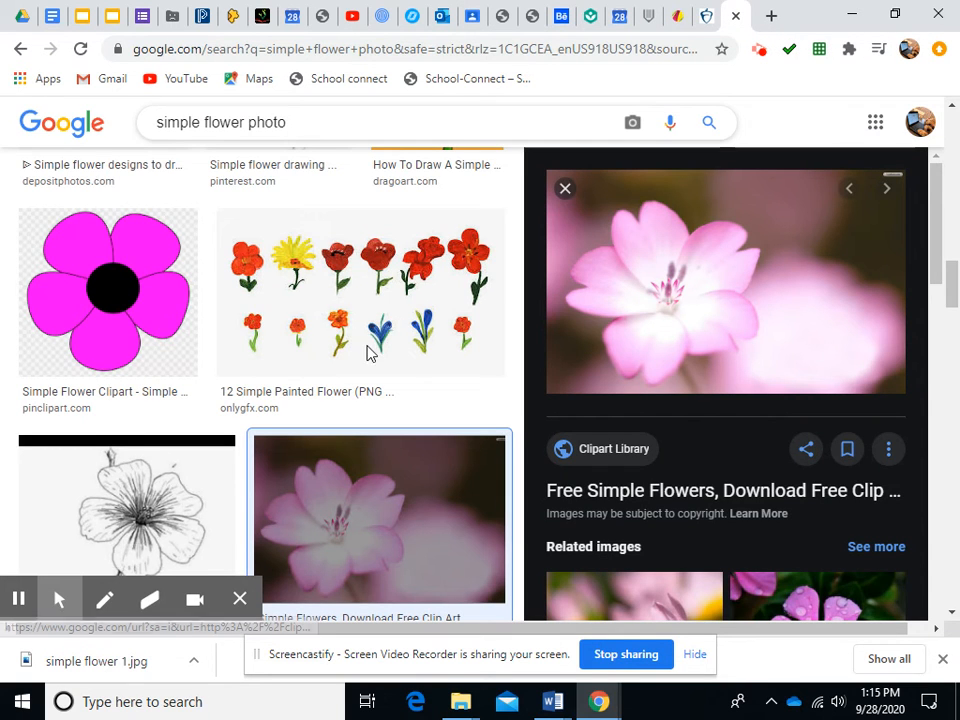
{"action": "left_click", "coordinate": [566, 192]}
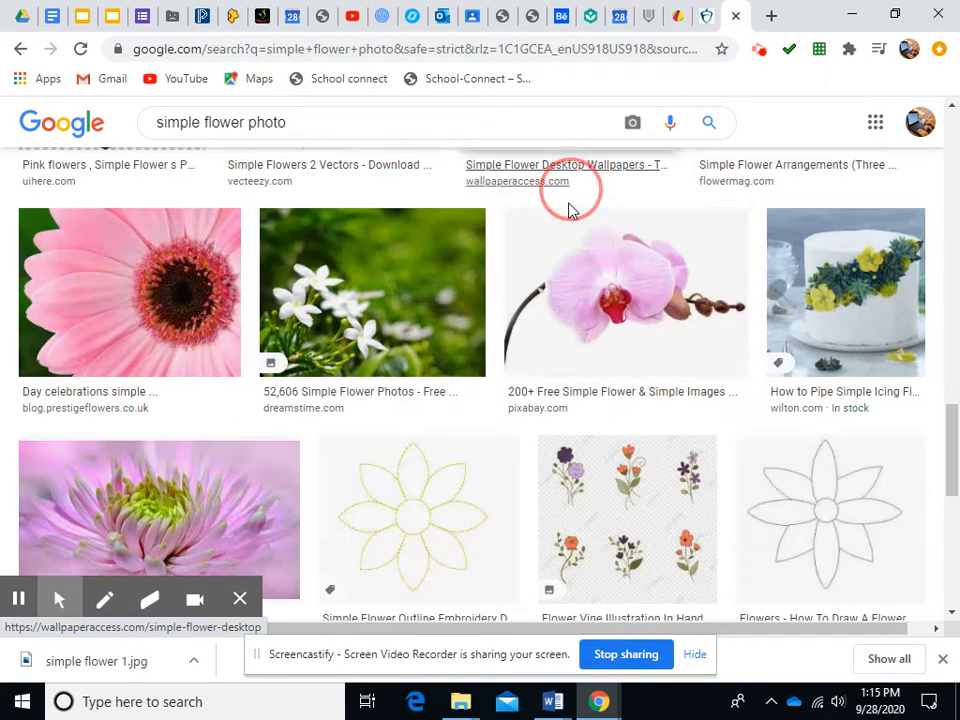
{"action": "scroll", "coordinate": [568, 250], "scroll_direction": "down", "scroll_amount": 3}
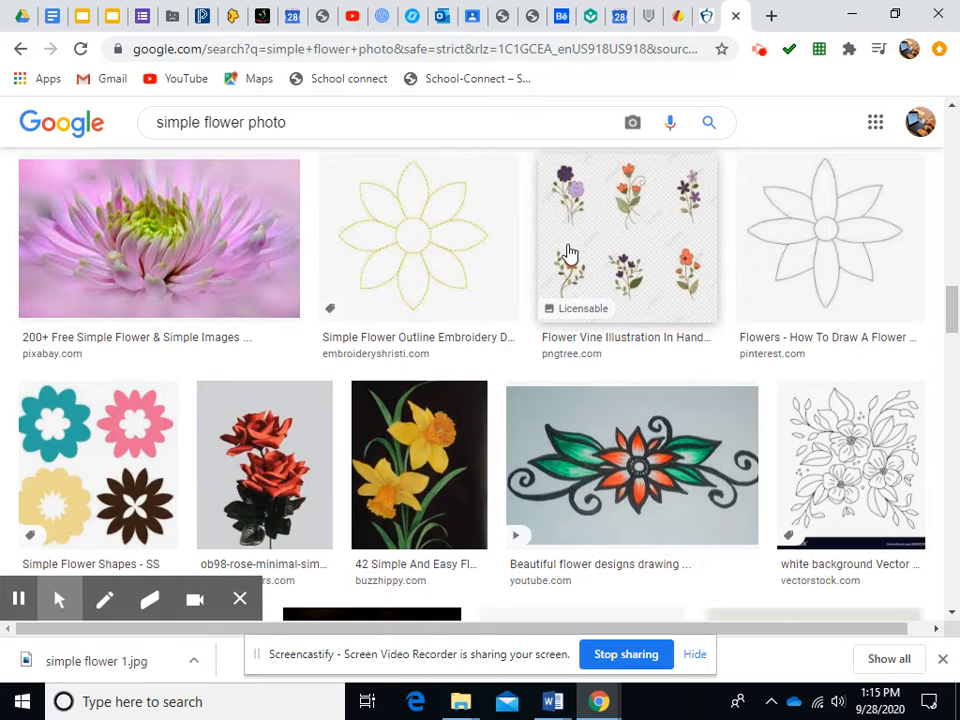
{"action": "scroll", "coordinate": [568, 252], "scroll_direction": "down", "scroll_amount": 4}
{"action": "scroll", "coordinate": [569, 254], "scroll_direction": "down", "scroll_amount": 4}
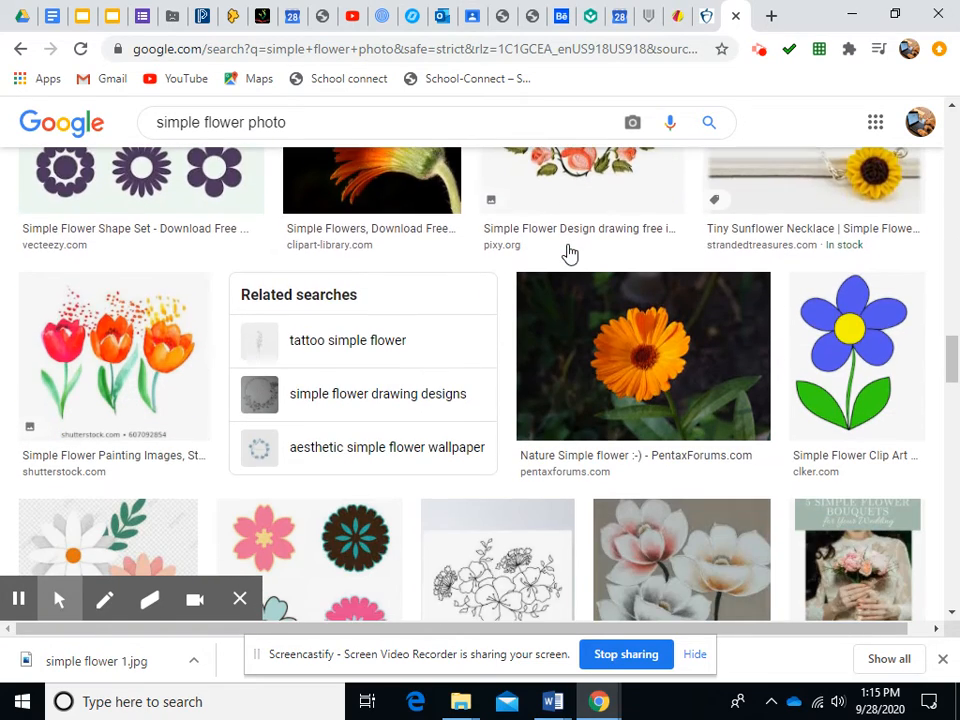
{"action": "scroll", "coordinate": [569, 254], "scroll_direction": "up", "scroll_amount": 1}
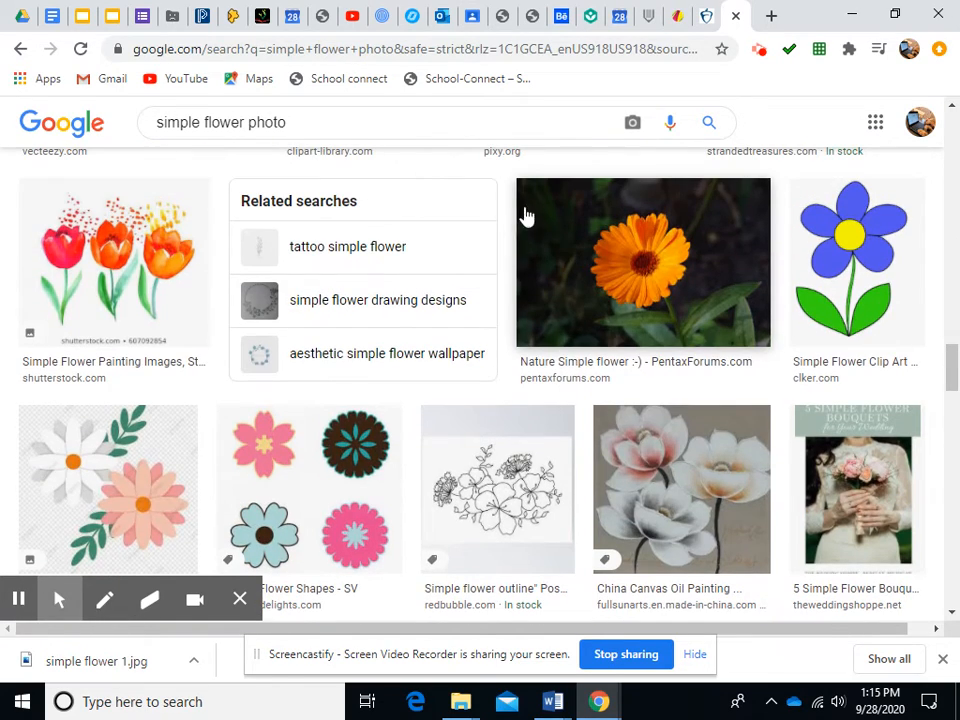
Save the tulip painting image to the Desktop as simple flower 2
{"action": "left_click", "coordinate": [123, 285]}
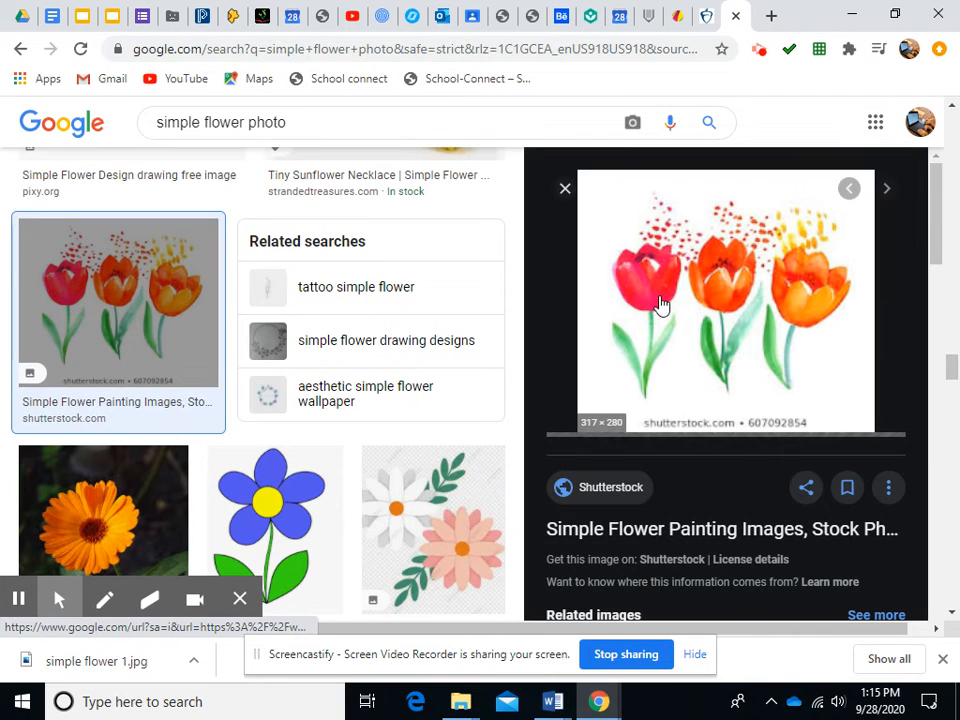
{"action": "right_click", "coordinate": [661, 304]}
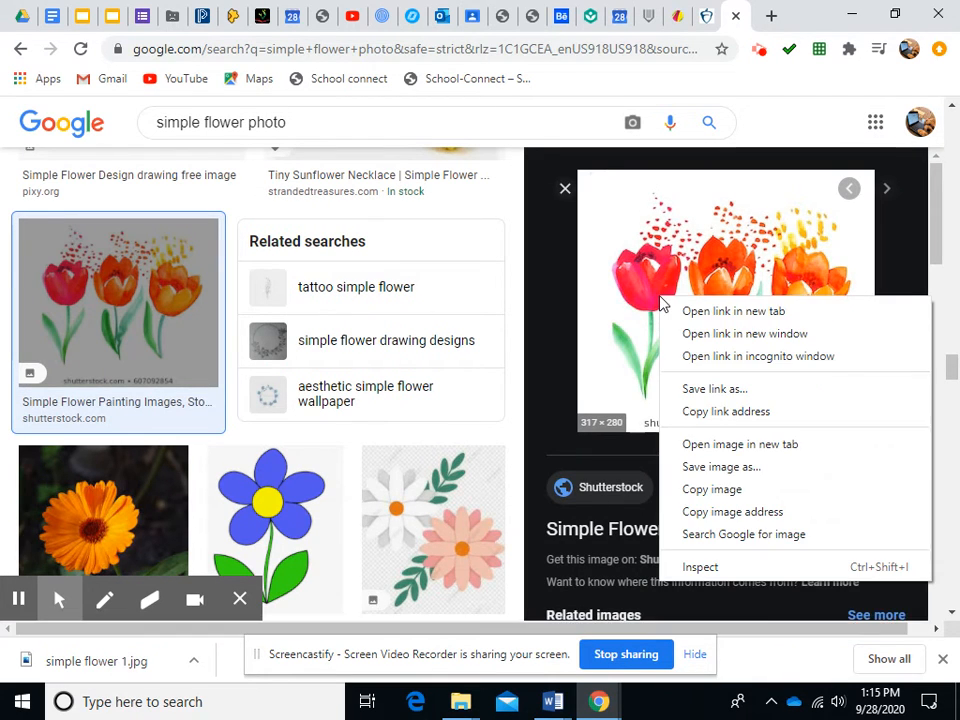
{"action": "left_click", "coordinate": [724, 467]}
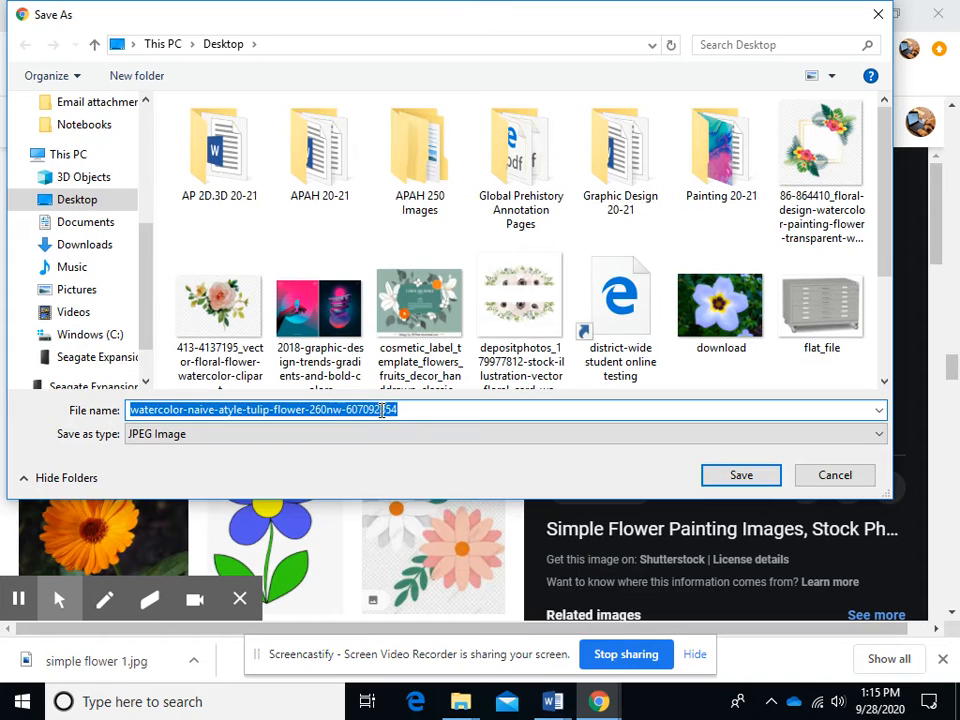
{"action": "type", "text": "flower"}
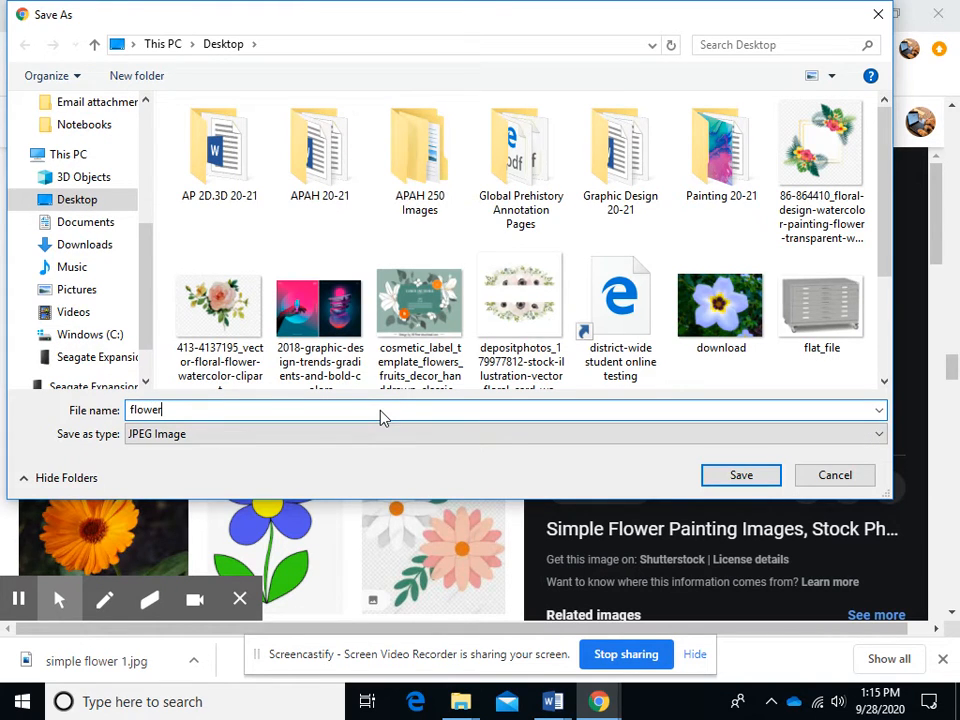
{"action": "key", "text": "BackSpace"}
{"action": "key", "text": "BackSpace"}
{"action": "key", "text": "BackSpace"}
{"action": "key", "text": "BackSpace"}
{"action": "key", "text": "BackSpace"}
{"action": "key", "text": "BackSpace"}
{"action": "type", "text": "simple flower"}
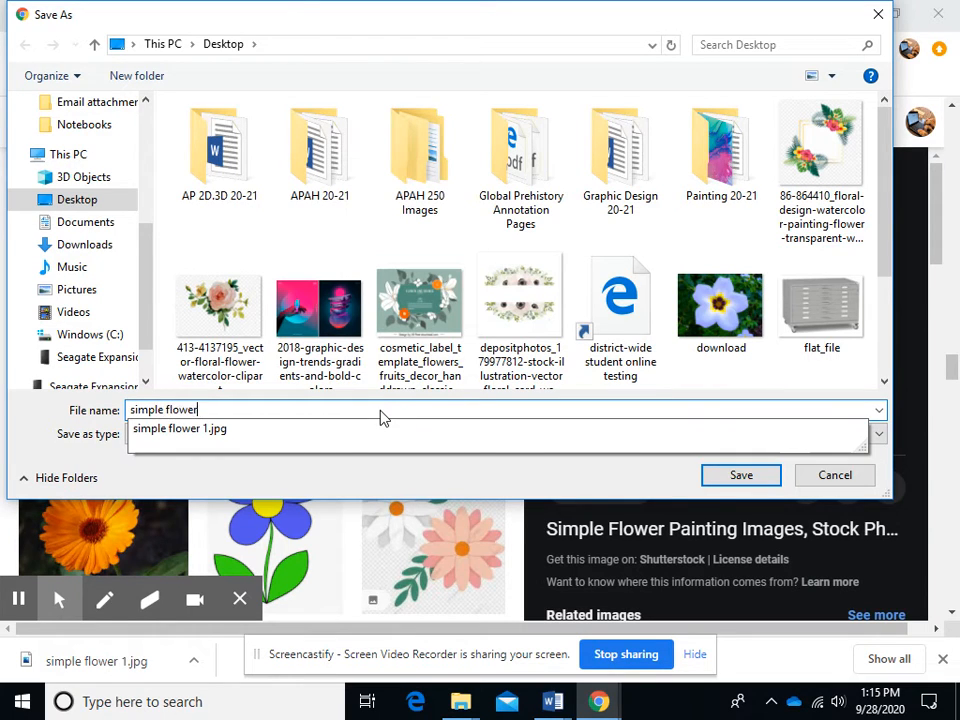
{"action": "type", "text": " 2"}
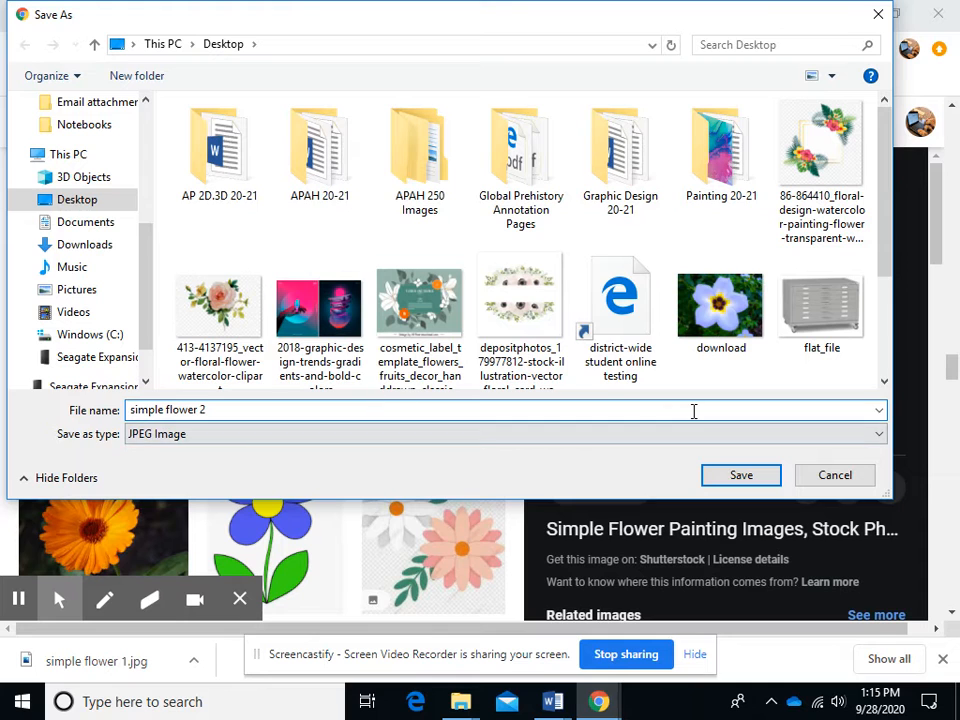
{"action": "left_click", "coordinate": [749, 481]}
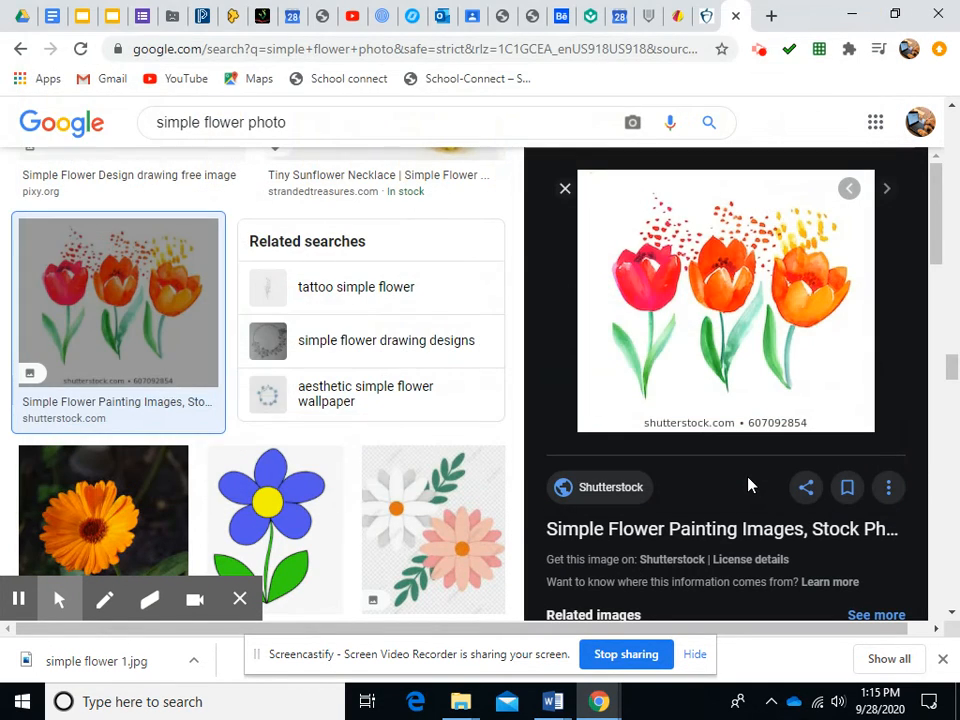
Return to the design and place the image simple flower 2 onto the page
{"action": "left_click", "coordinate": [674, 18]}
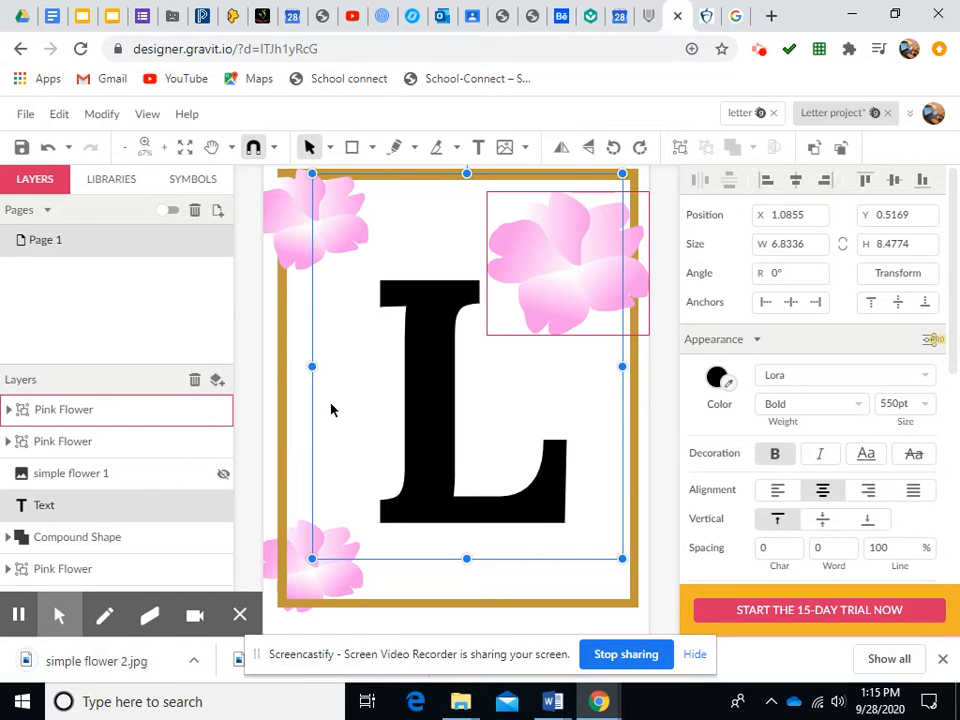
{"action": "left_click", "coordinate": [298, 433]}
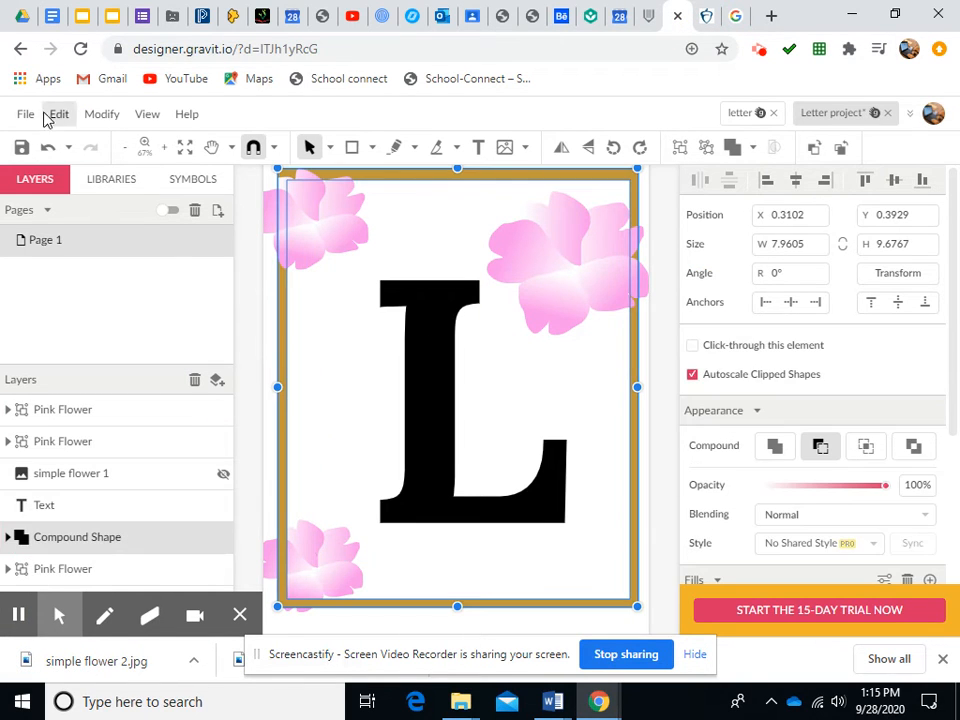
{"action": "left_click", "coordinate": [28, 116]}
{"action": "mouse_move", "coordinate": [85, 428]}
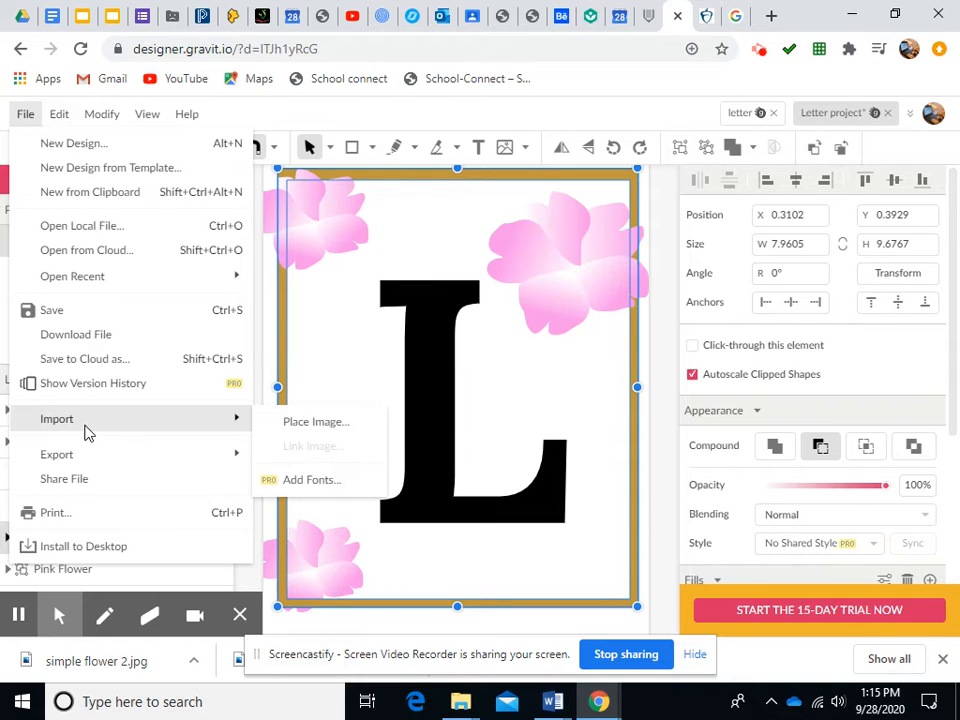
{"action": "left_click", "coordinate": [297, 424]}
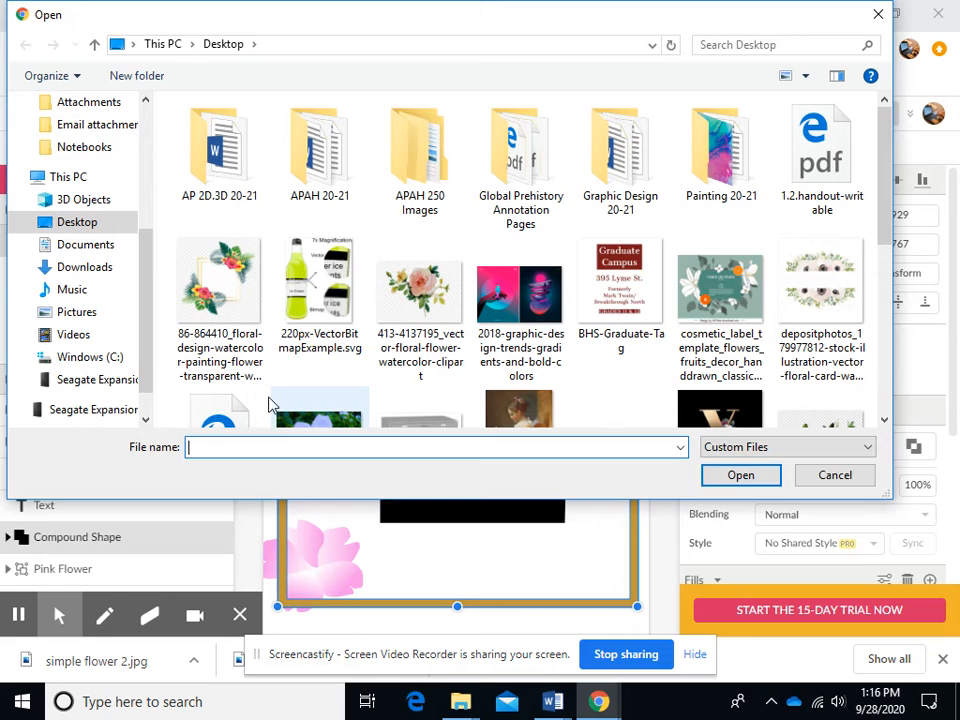
{"action": "scroll", "coordinate": [594, 260], "scroll_direction": "down", "scroll_amount": 3}
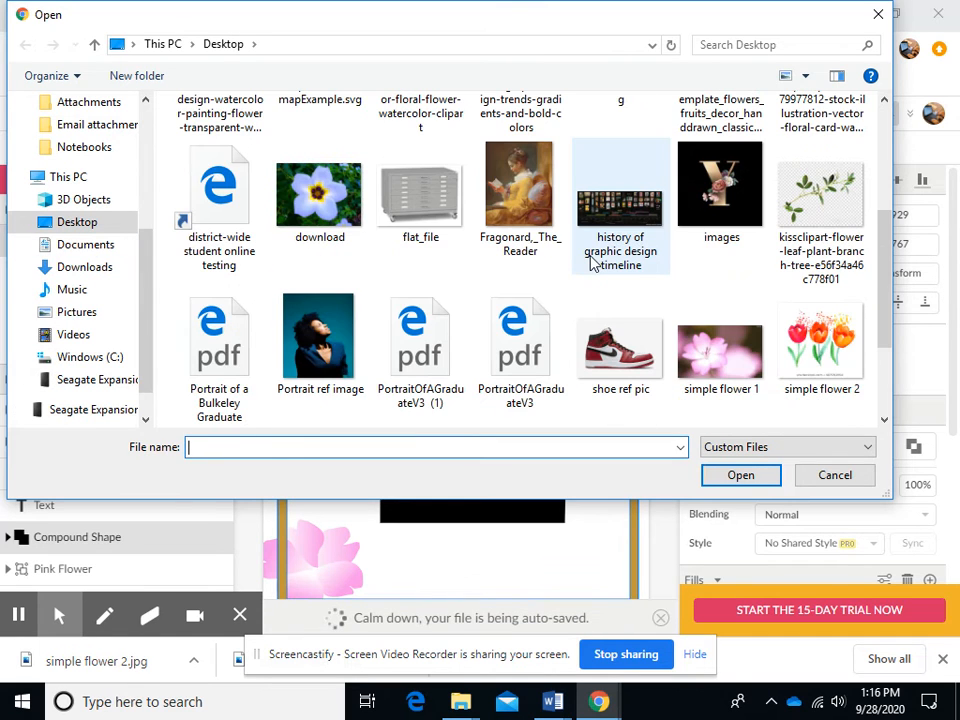
{"action": "left_click", "coordinate": [818, 372]}
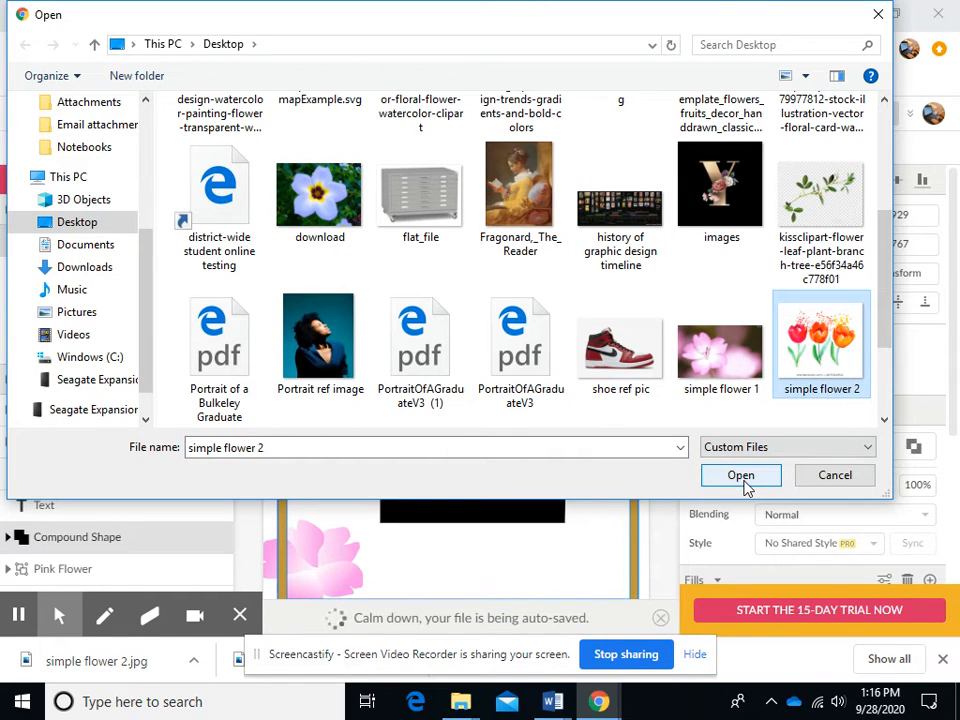
{"action": "left_click", "coordinate": [741, 476]}
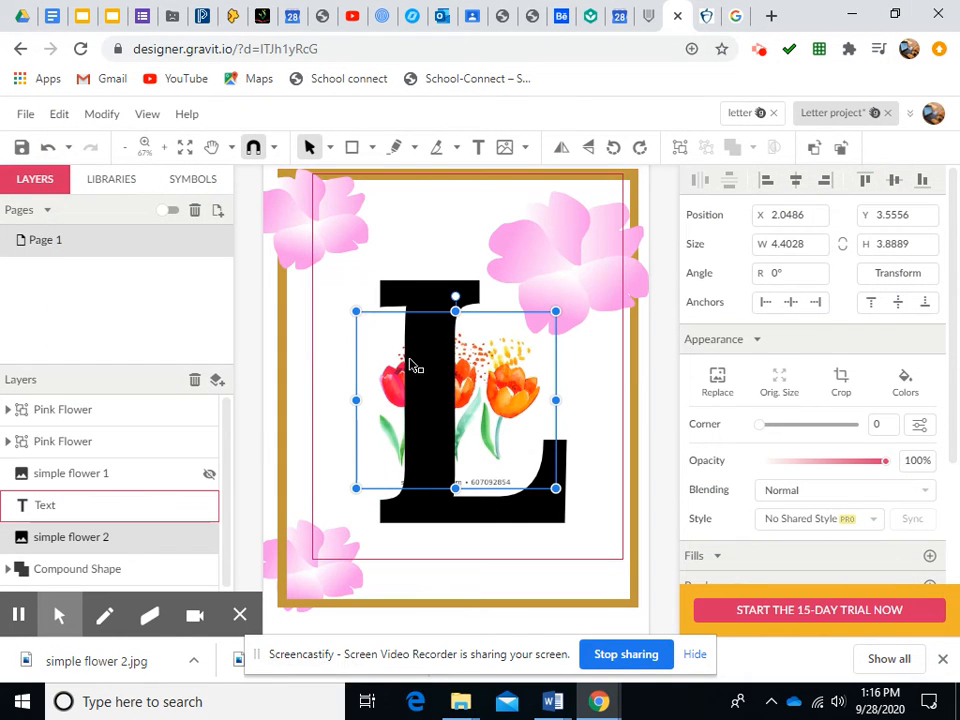
{"action": "left_click", "coordinate": [92, 117]}
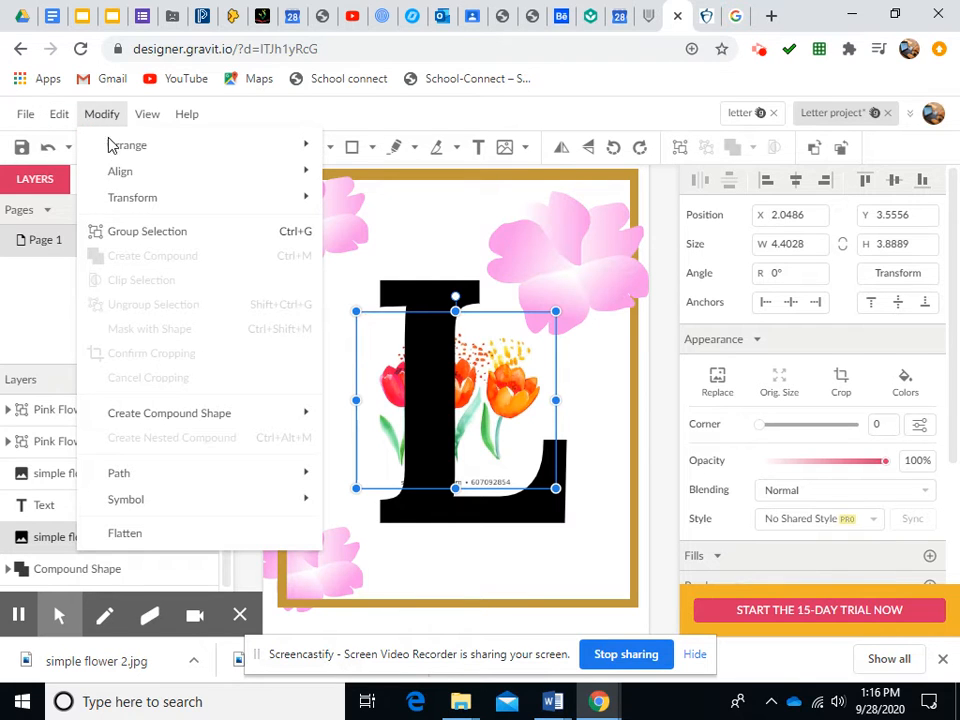
Bring the simple flower 2 image to the front
{"action": "mouse_move", "coordinate": [116, 148]}
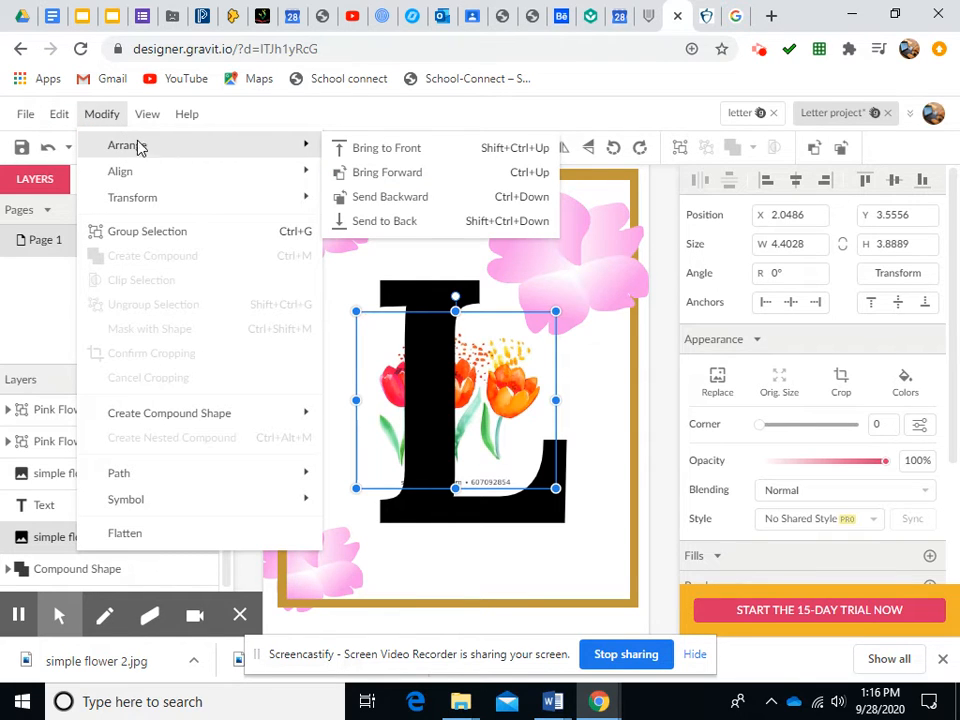
{"action": "left_click", "coordinate": [403, 152]}
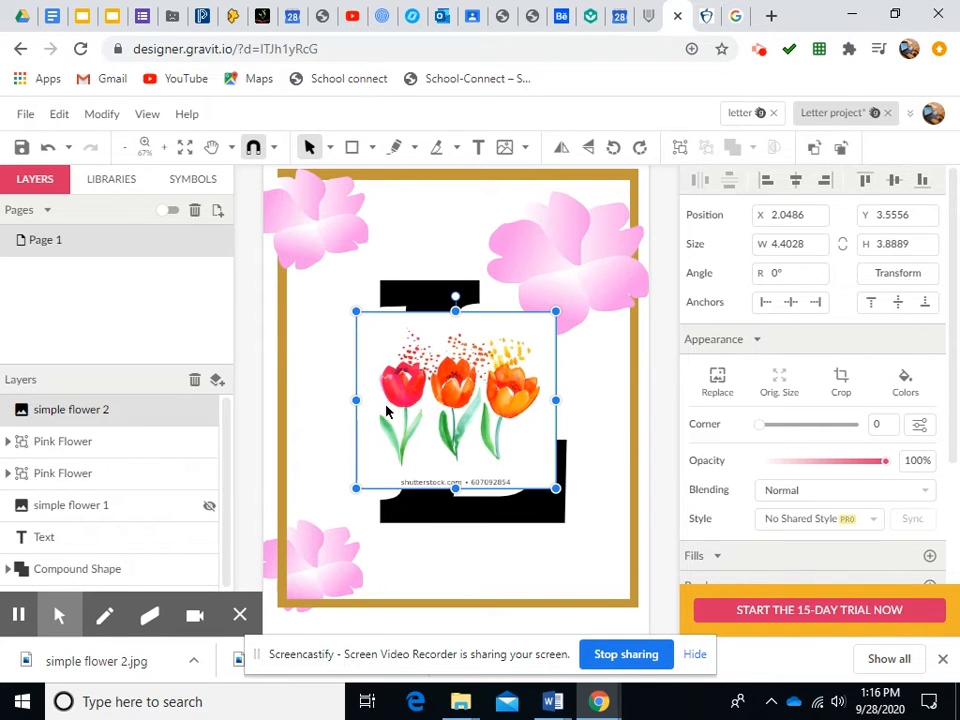
Draw a closed path with the Pen tool around the lower petals of the right orange tulip
{"action": "left_click", "coordinate": [166, 148]}
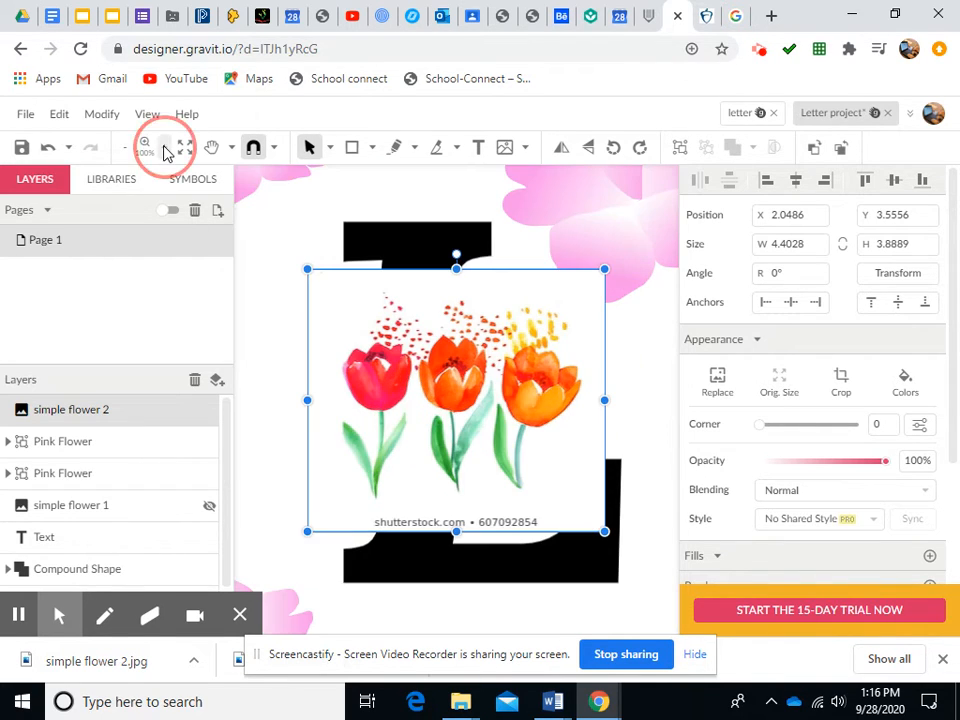
{"action": "left_click", "coordinate": [166, 148]}
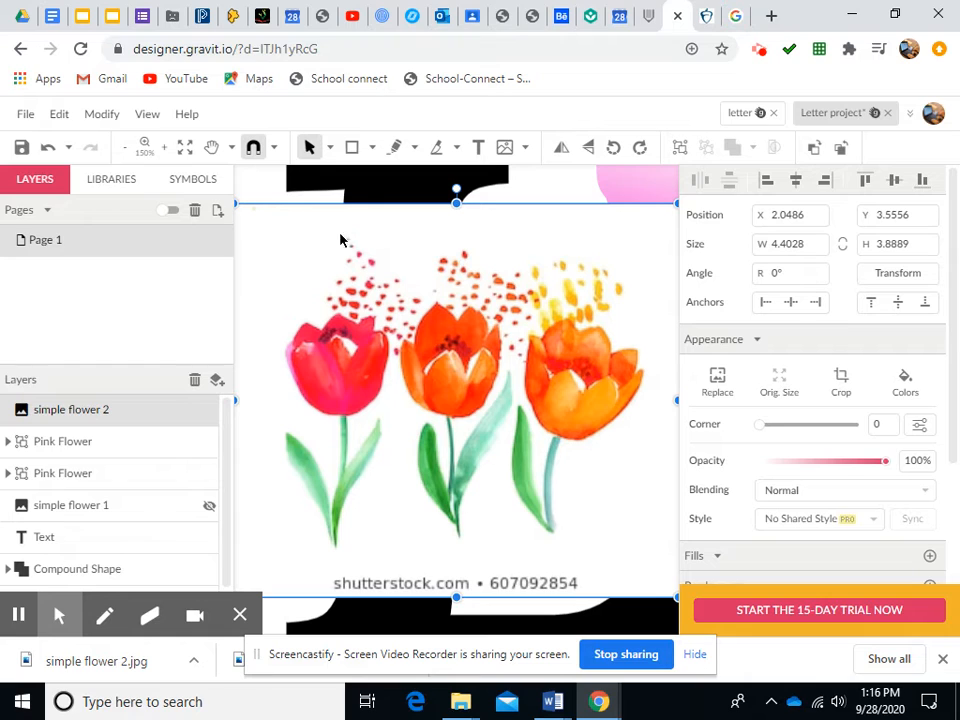
{"action": "left_click", "coordinate": [414, 150]}
{"action": "left_click", "coordinate": [450, 236]}
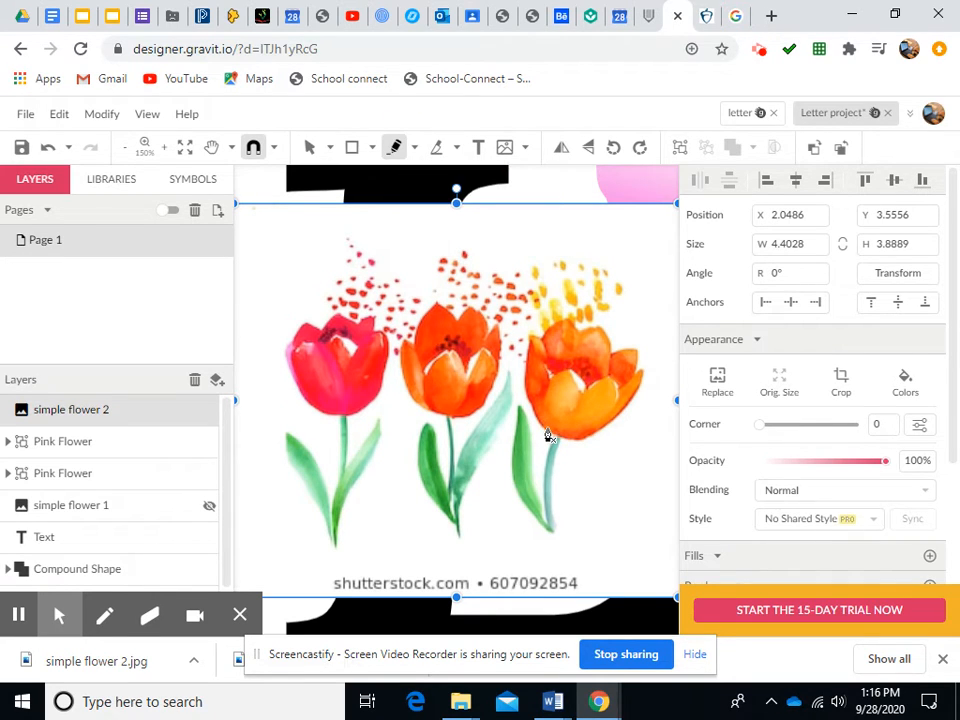
{"action": "mouse_move", "coordinate": [548, 438]}
{"action": "left_mouse_down"}
{"action": "mouse_move", "coordinate": [521, 401]}
{"action": "mouse_move", "coordinate": [530, 340]}
{"action": "mouse_move", "coordinate": [553, 384]}
{"action": "mouse_move", "coordinate": [571, 368]}
{"action": "mouse_move", "coordinate": [585, 390]}
{"action": "mouse_move", "coordinate": [602, 382]}
{"action": "mouse_move", "coordinate": [615, 392]}
{"action": "mouse_move", "coordinate": [641, 378]}
{"action": "mouse_move", "coordinate": [606, 433]}
{"action": "mouse_move", "coordinate": [583, 446]}
{"action": "mouse_move", "coordinate": [552, 438]}
{"action": "left_mouse_up"}
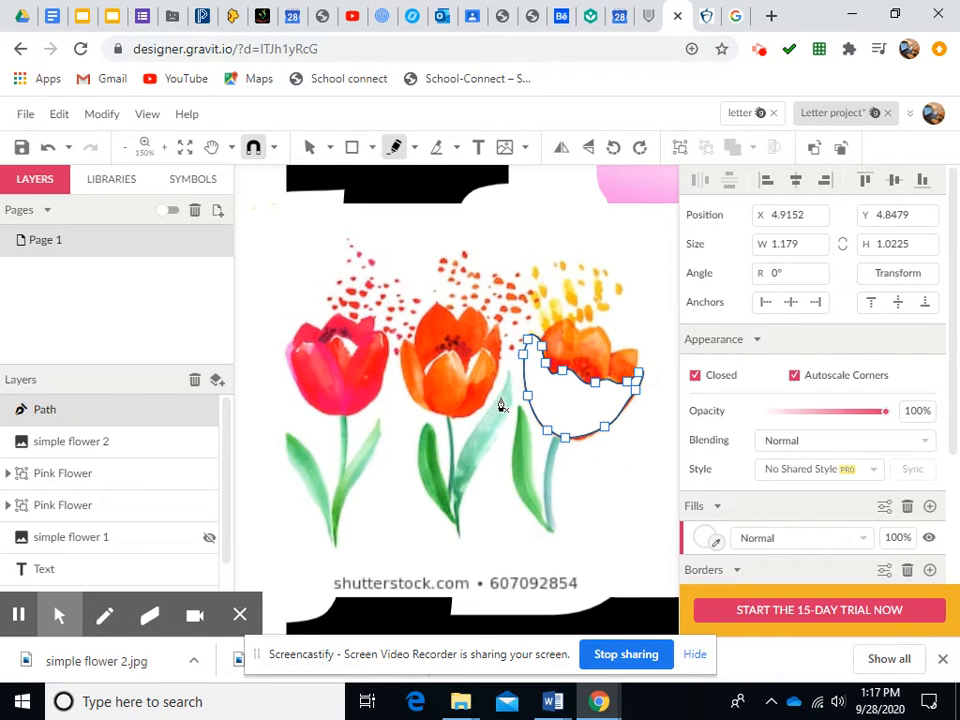
Reshape the path's anchor points to fit the petal outline and shift the path slightly down
{"action": "left_click", "coordinate": [329, 147]}
{"action": "left_click", "coordinate": [349, 207]}
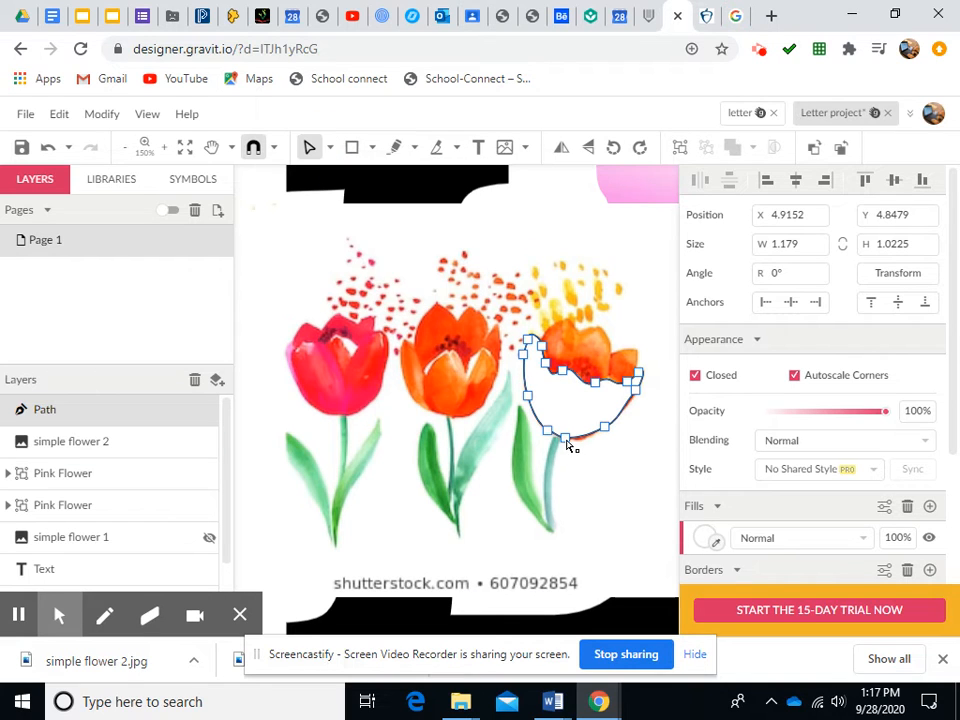
{"action": "left_click", "coordinate": [572, 441]}
{"action": "left_click_drag", "start_coordinate": [577, 445], "coordinate": [611, 429]}
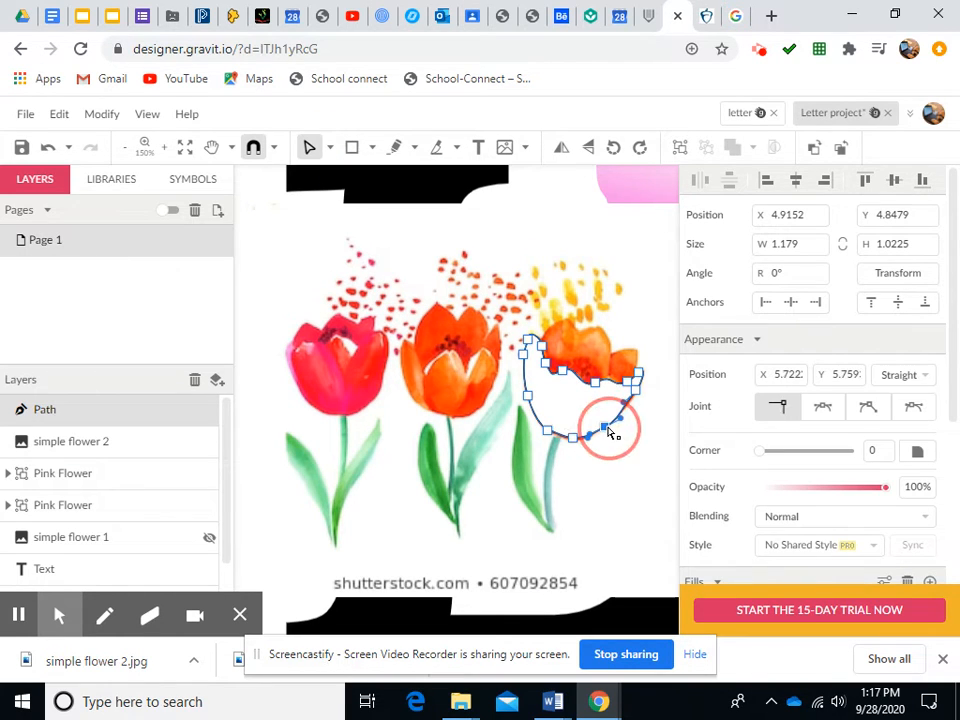
{"action": "left_click", "coordinate": [634, 393]}
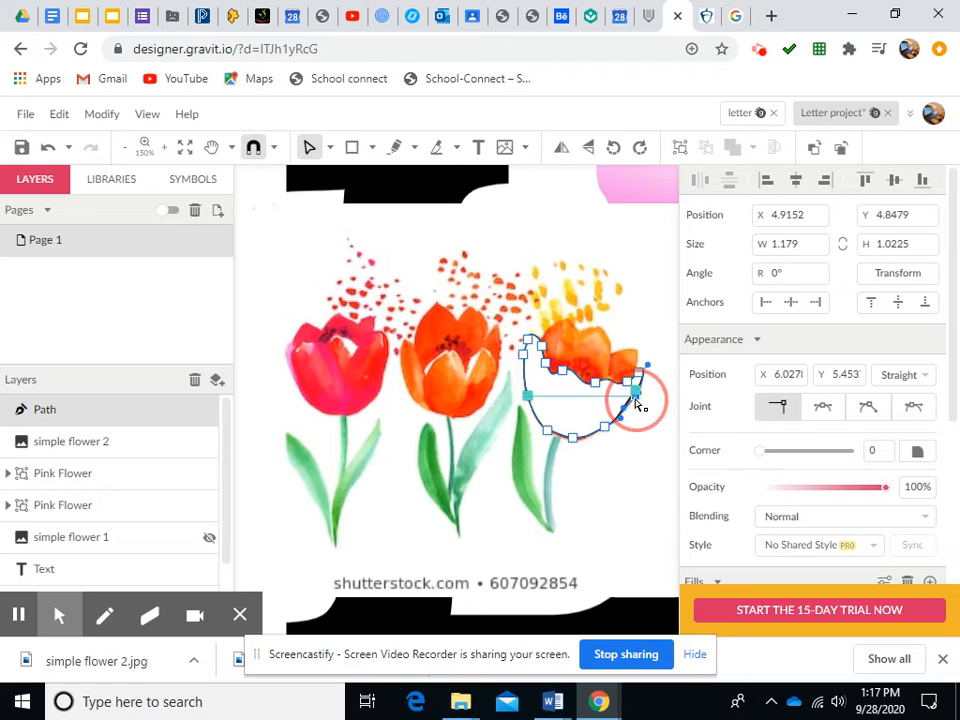
{"action": "left_click", "coordinate": [575, 444]}
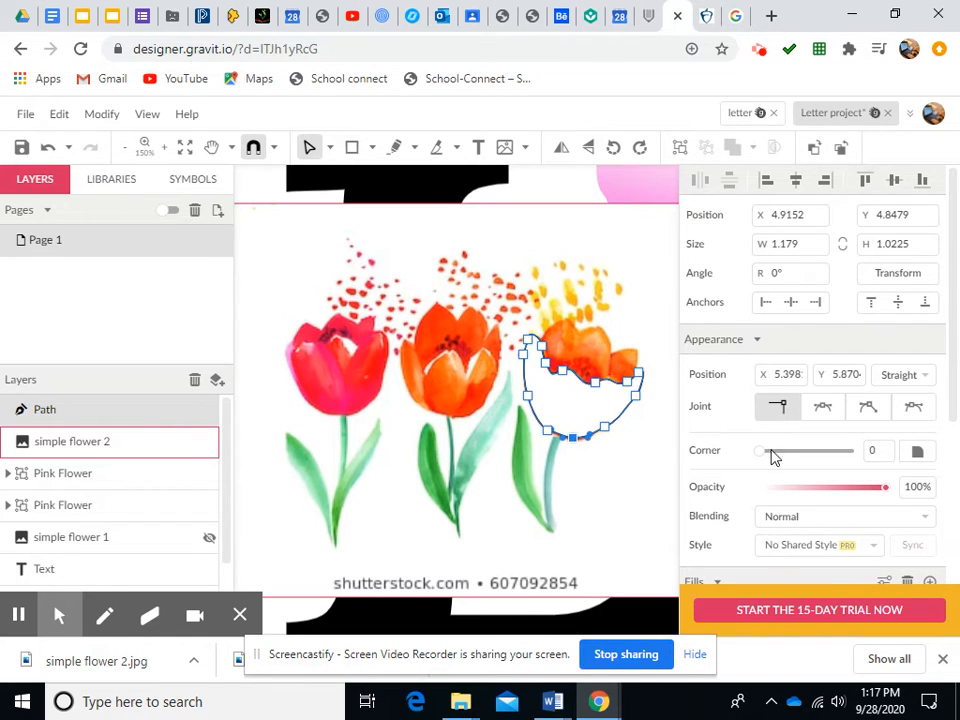
{"action": "left_click", "coordinate": [311, 148]}
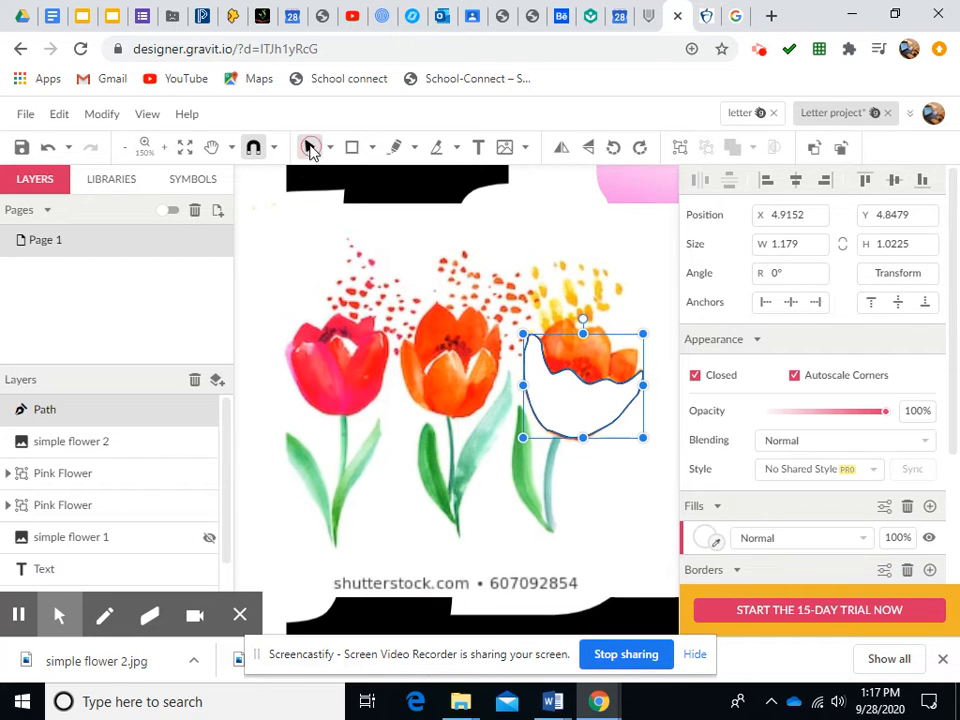
{"action": "left_click", "coordinate": [707, 540]}
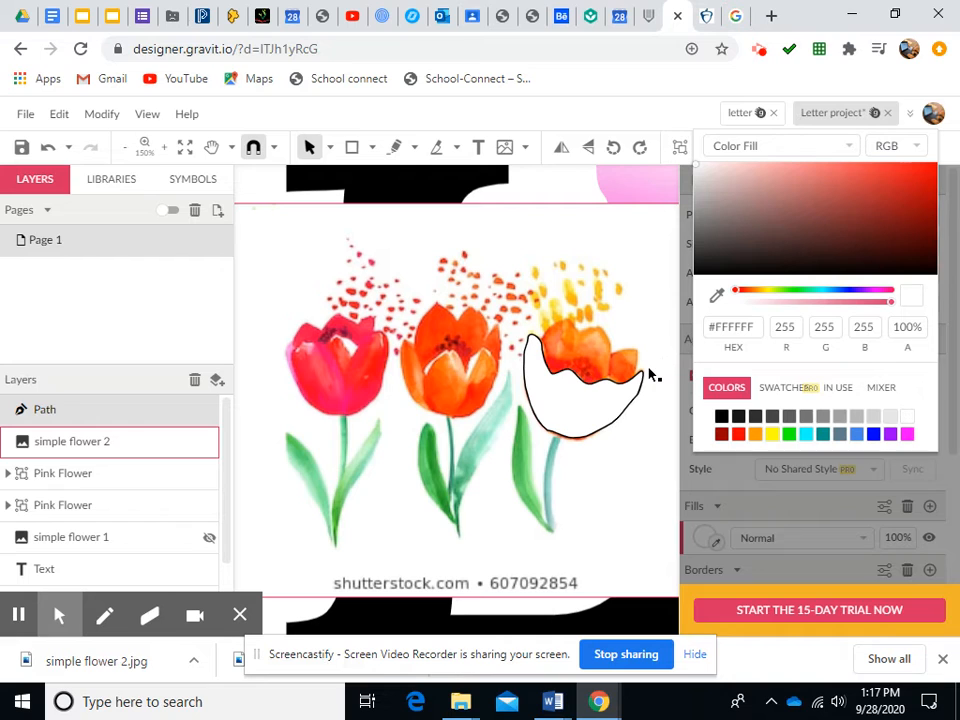
{"action": "left_click_drag", "start_coordinate": [592, 411], "coordinate": [590, 440]}
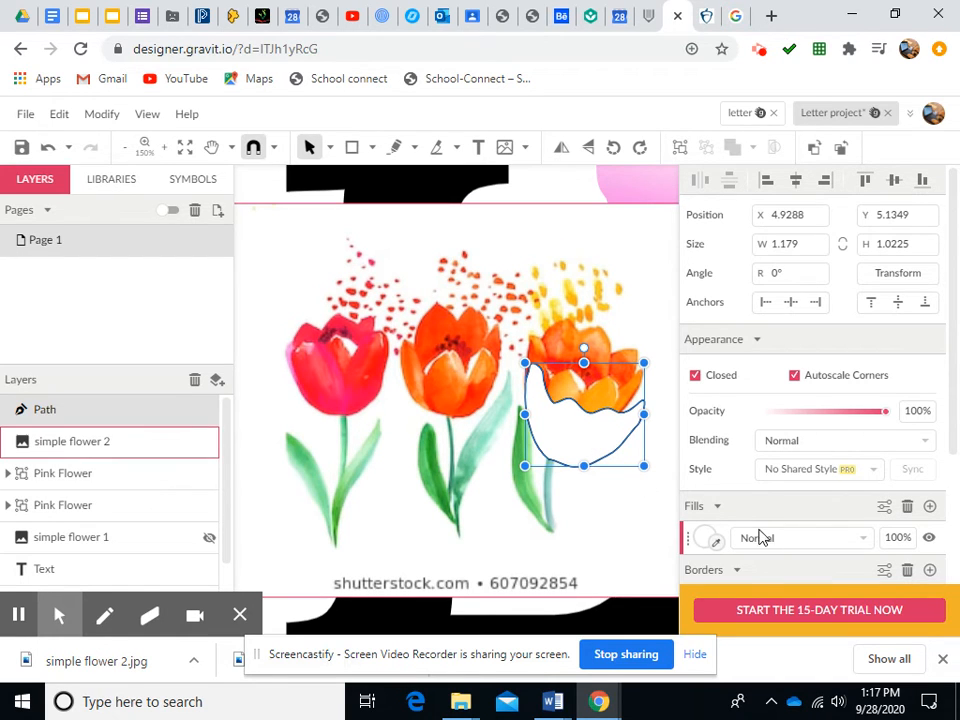
Fill the path with an orange colour sampled from the tulip with the eyedropper
{"action": "left_click", "coordinate": [705, 539]}
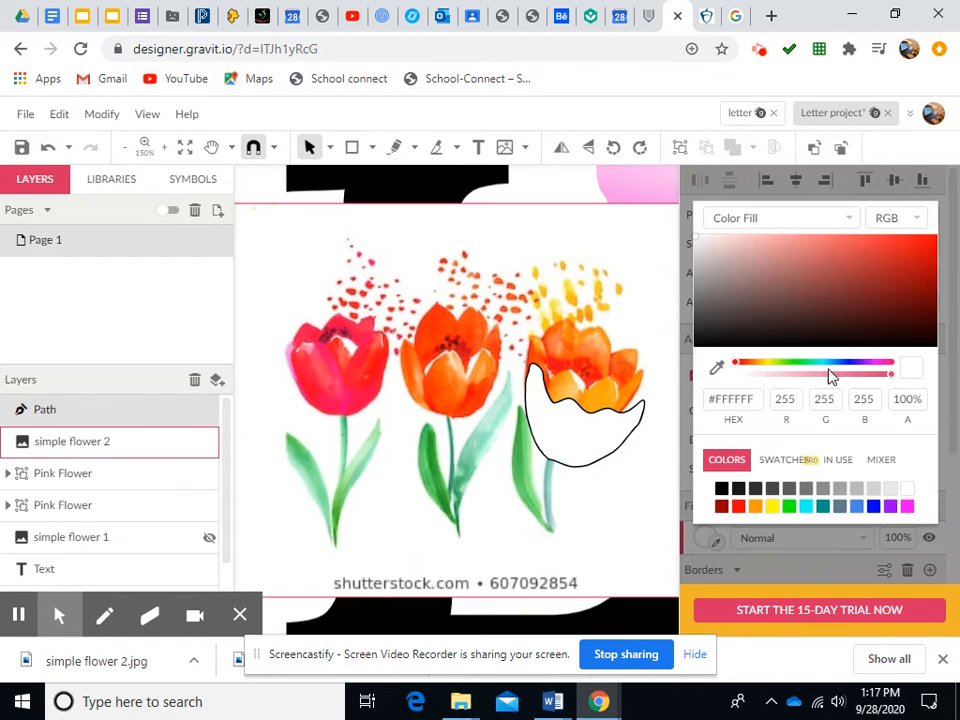
{"action": "left_click", "coordinate": [750, 366]}
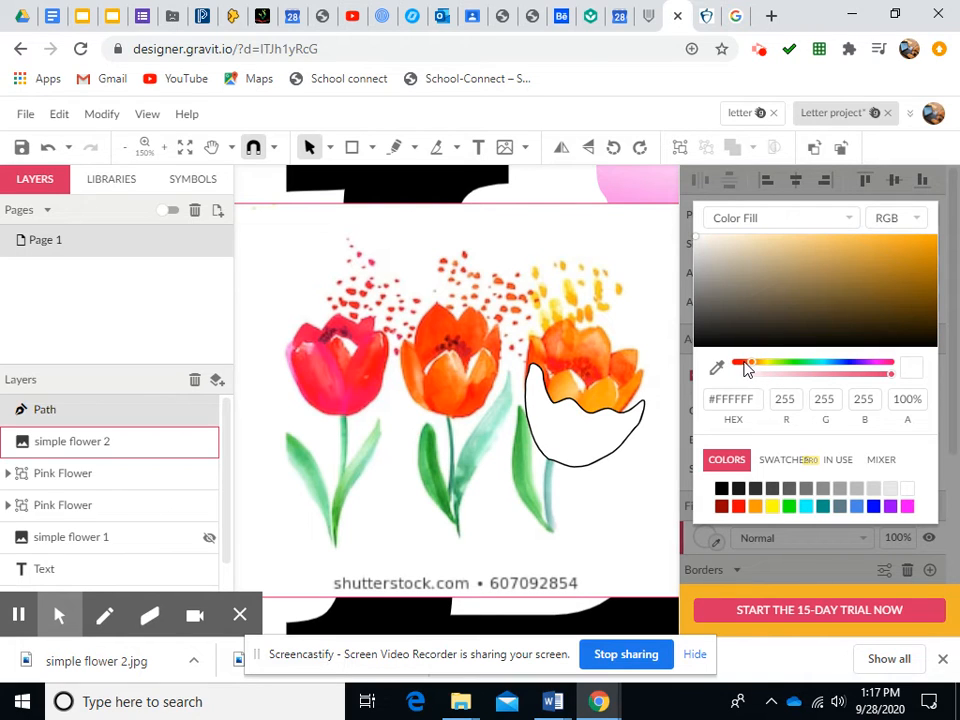
{"action": "left_click_drag", "start_coordinate": [746, 369], "coordinate": [742, 369]}
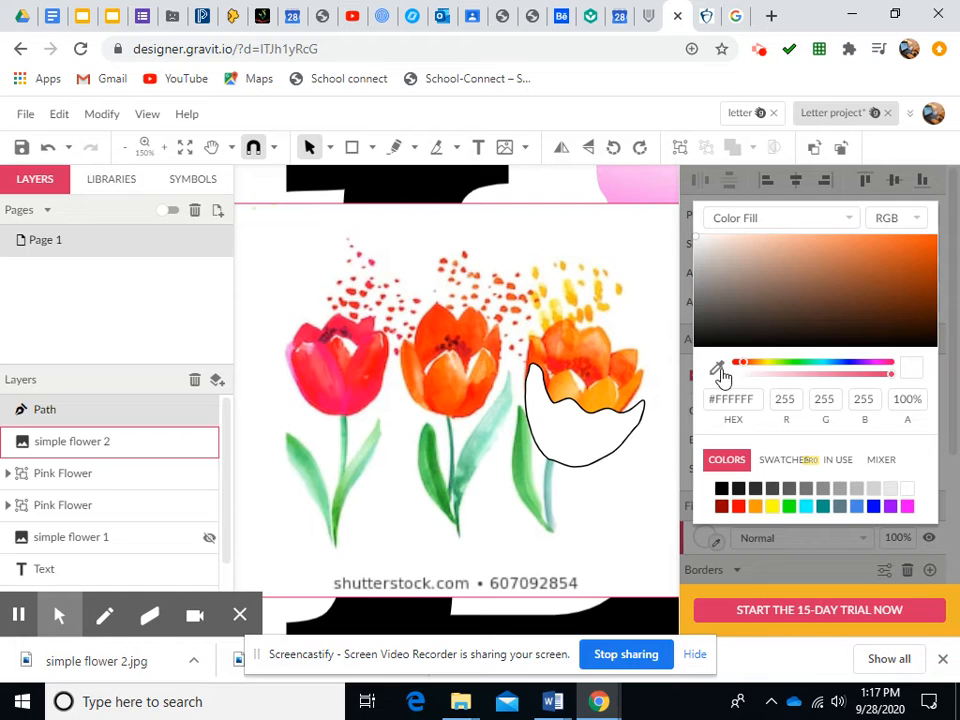
{"action": "left_click", "coordinate": [717, 368]}
{"action": "left_click", "coordinate": [607, 398]}
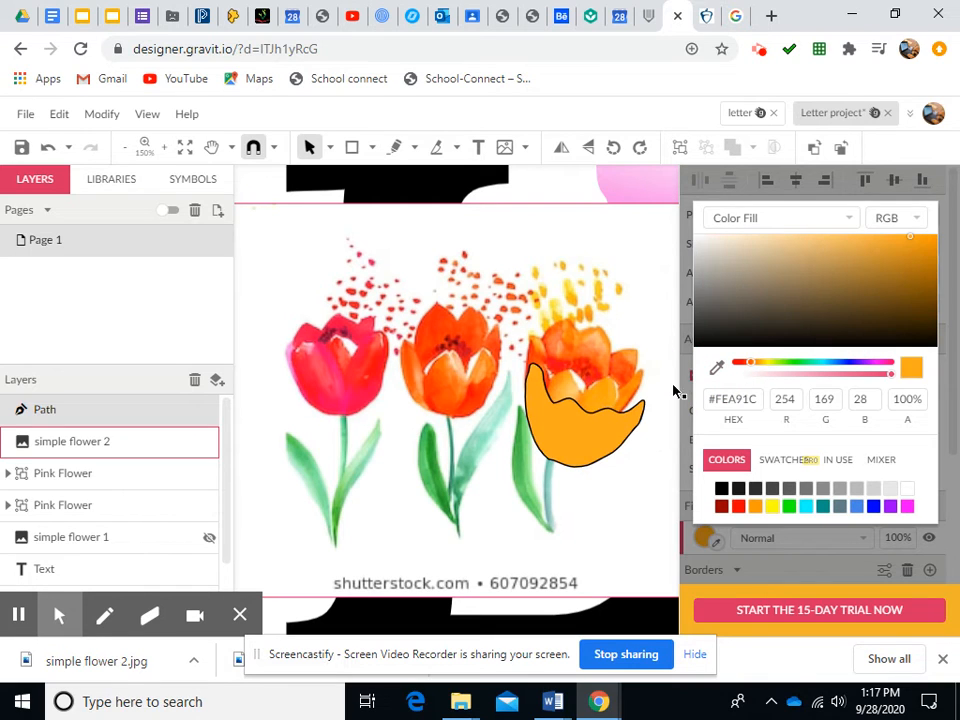
Change the path's fill to a Linear Gradient and set its end stop to a red sampled from the tulip
{"action": "left_click", "coordinate": [845, 220]}
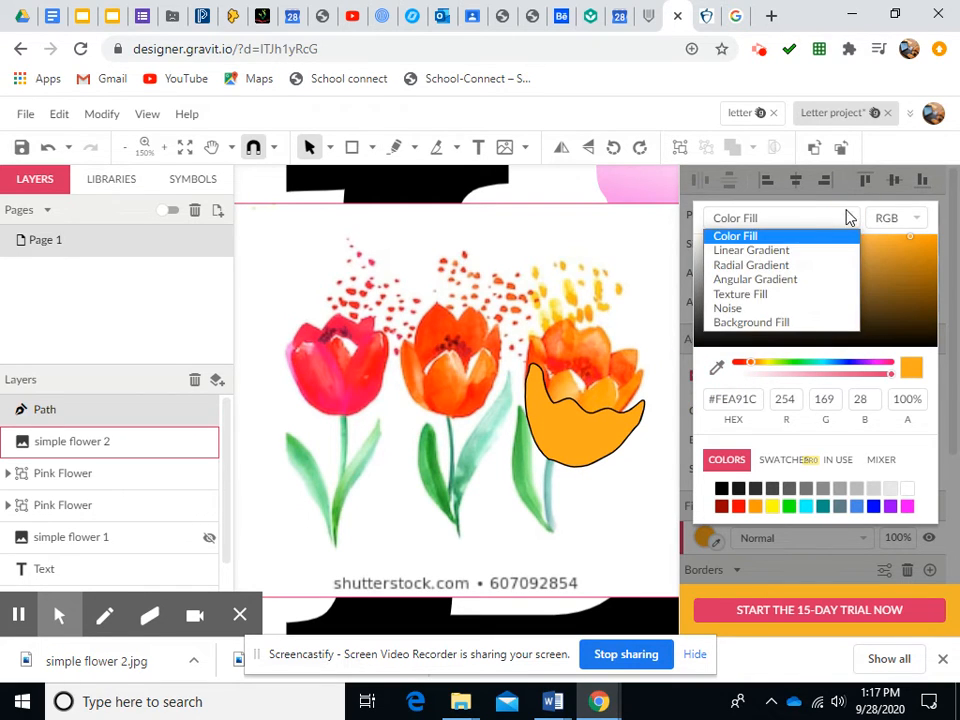
{"action": "left_click", "coordinate": [781, 252]}
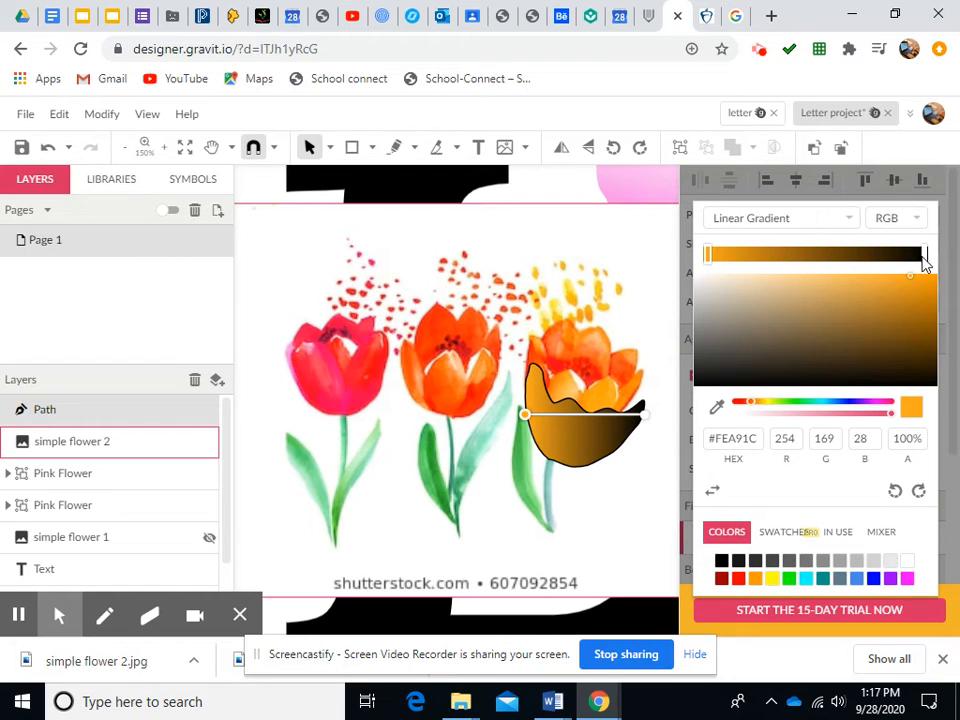
{"action": "left_click", "coordinate": [924, 256]}
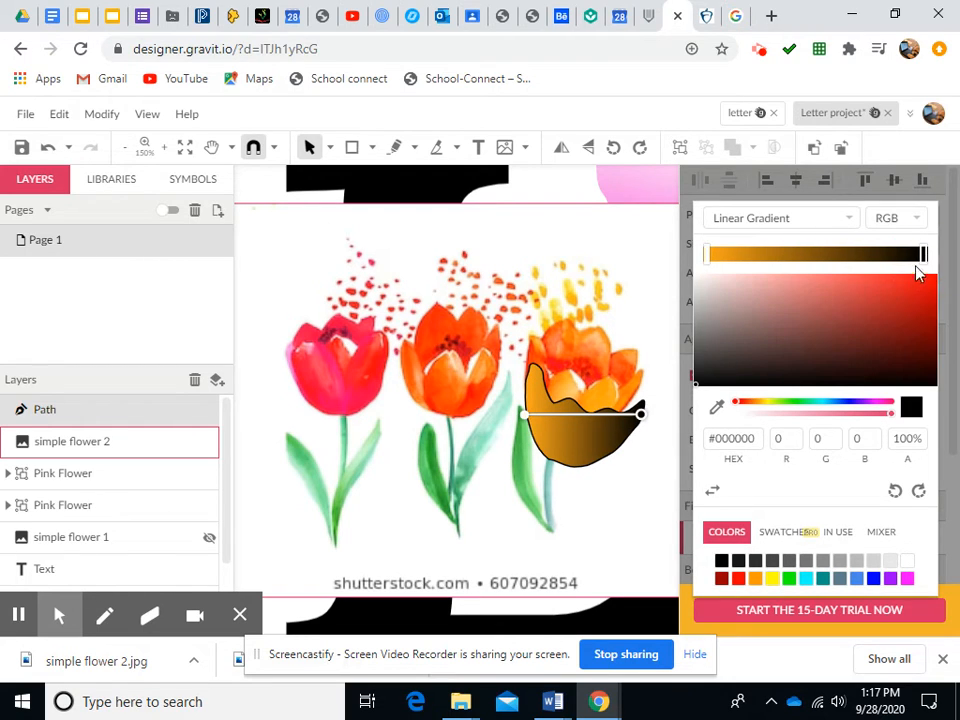
{"action": "left_click", "coordinate": [716, 407]}
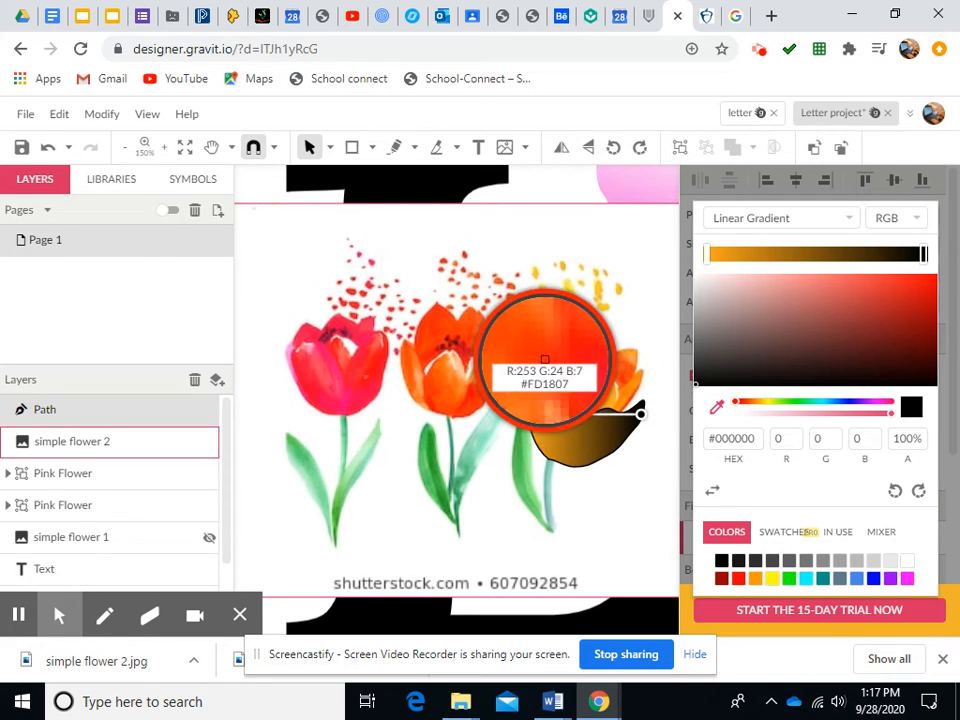
{"action": "left_click", "coordinate": [546, 362]}
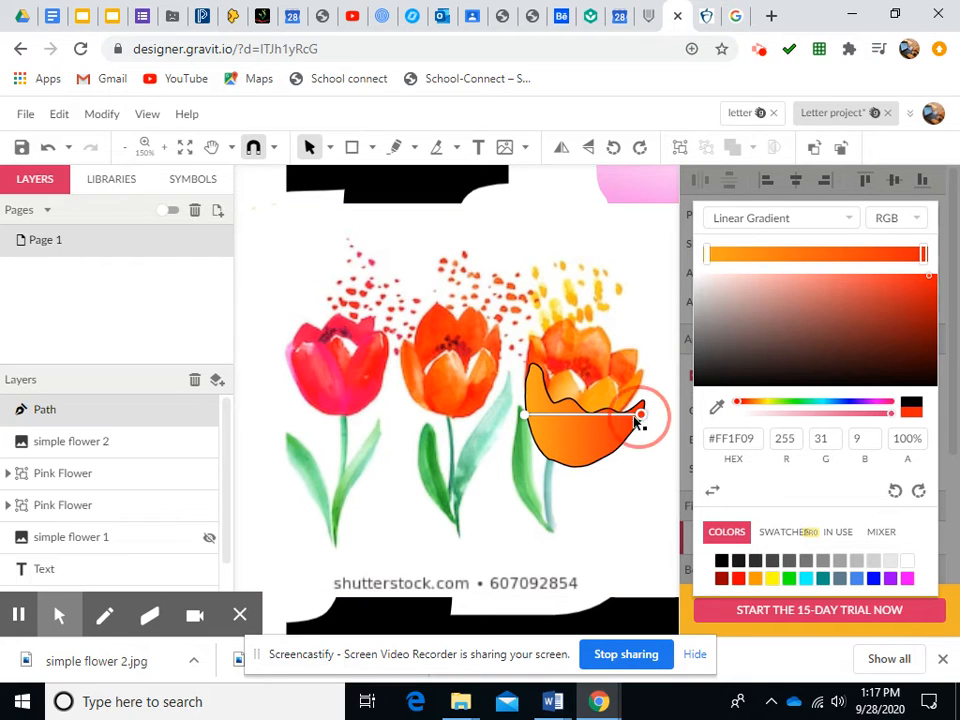
Reposition the gradient's start and end handles across the petal shape
{"action": "left_click_drag", "start_coordinate": [640, 414], "coordinate": [610, 437]}
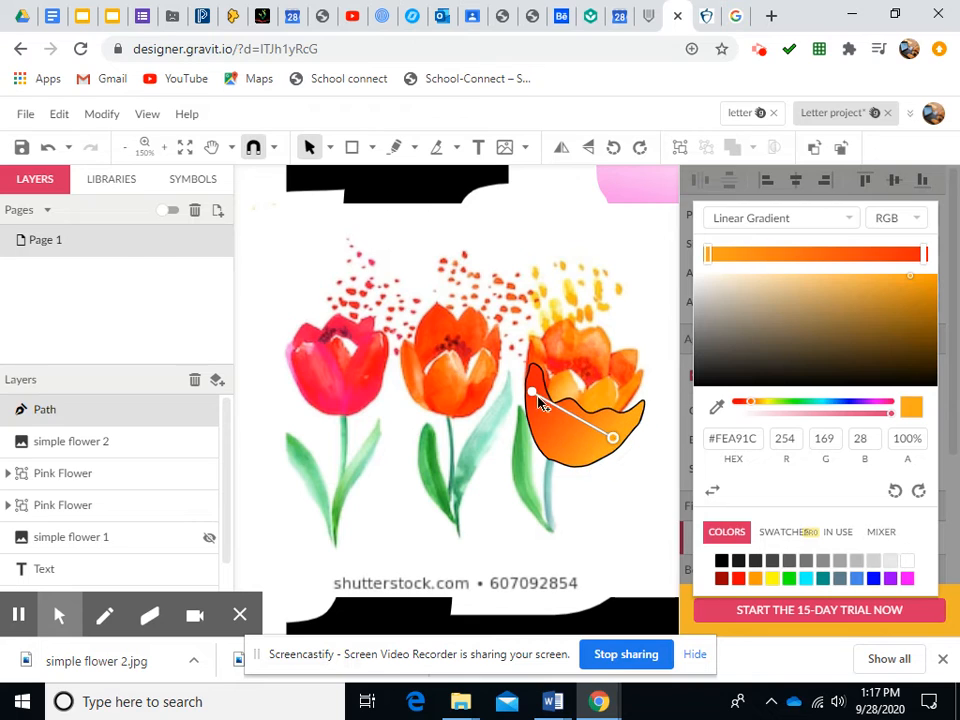
{"action": "left_click_drag", "start_coordinate": [535, 398], "coordinate": [537, 418]}
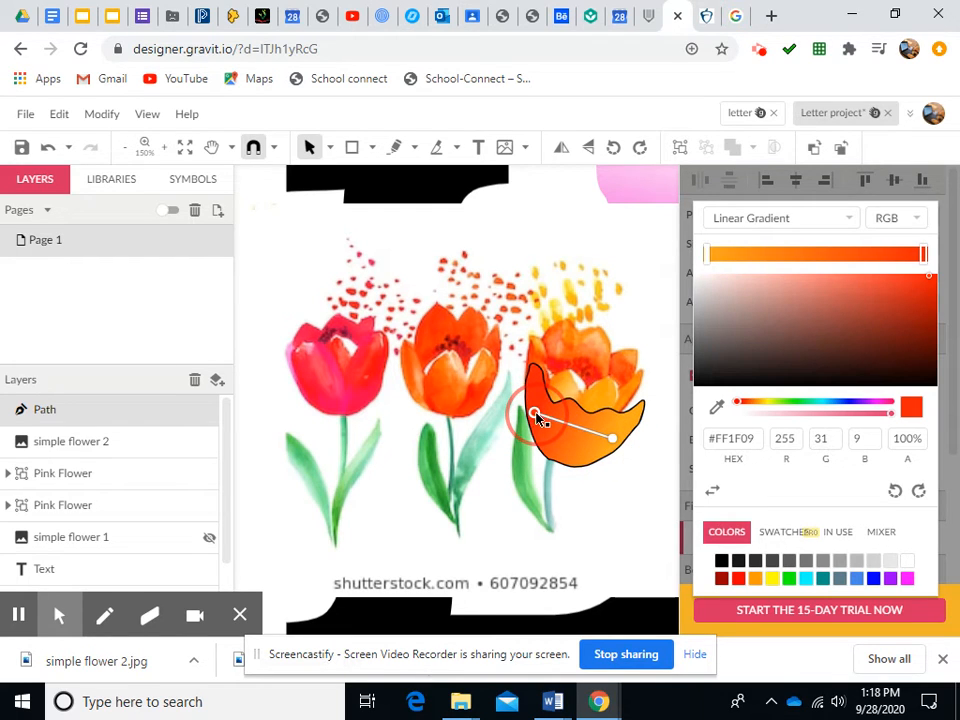
{"action": "left_click_drag", "start_coordinate": [614, 441], "coordinate": [605, 430]}
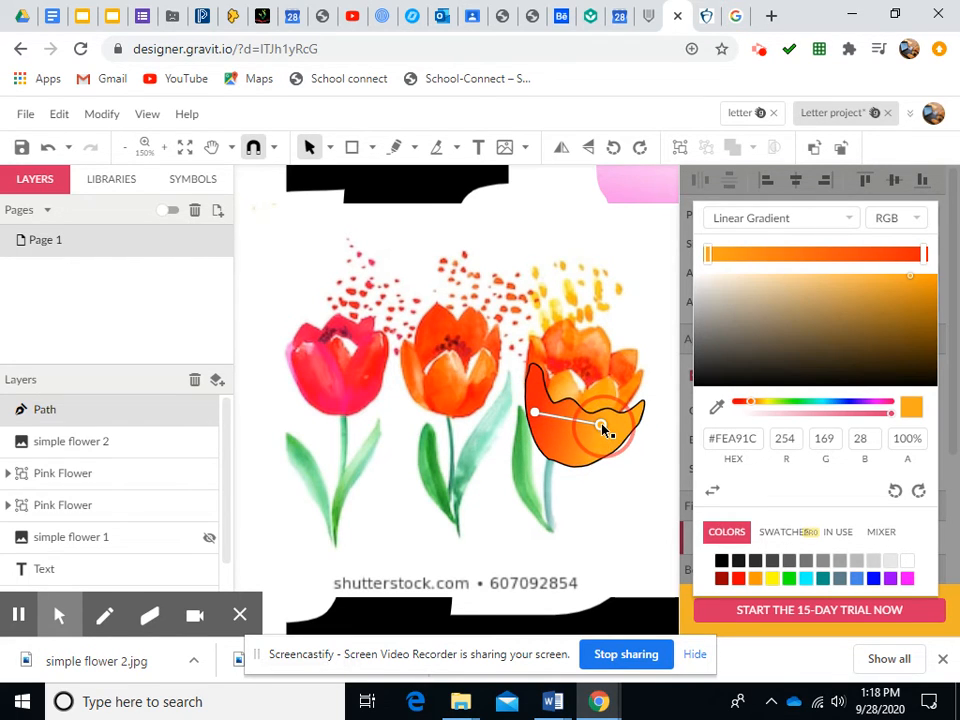
{"action": "left_click_drag", "start_coordinate": [540, 420], "coordinate": [540, 425]}
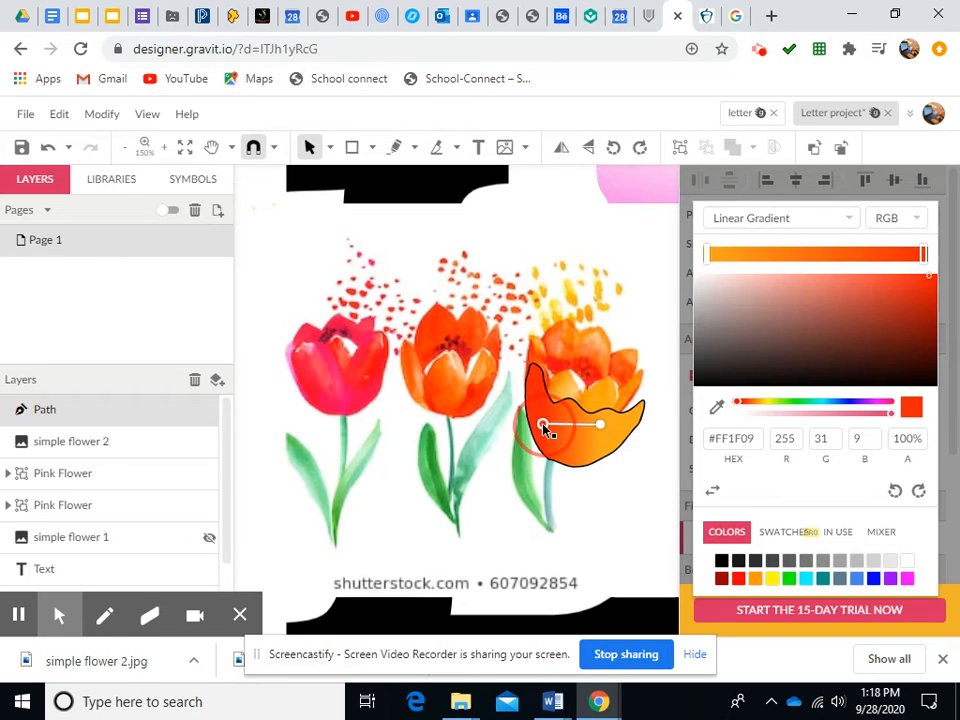
{"action": "left_click_drag", "start_coordinate": [607, 432], "coordinate": [600, 429]}
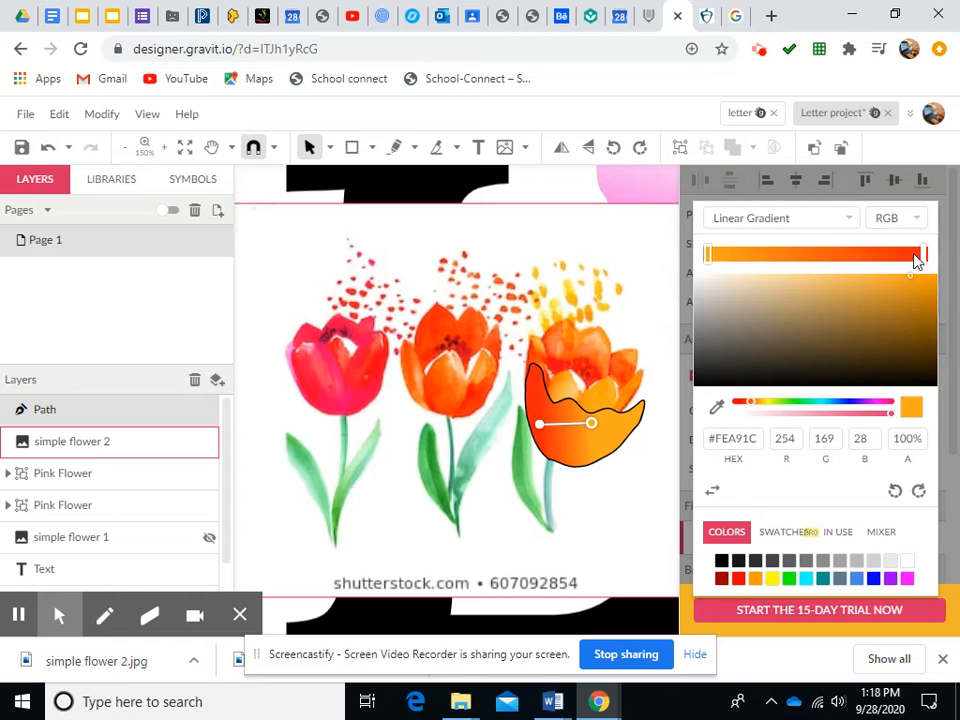
Add a middle gradient stop, set the start stop to a red sampled from the tulip, and angle the gradient diagonally
{"action": "left_click_drag", "start_coordinate": [712, 262], "coordinate": [764, 264]}
{"action": "left_click", "coordinate": [707, 256]}
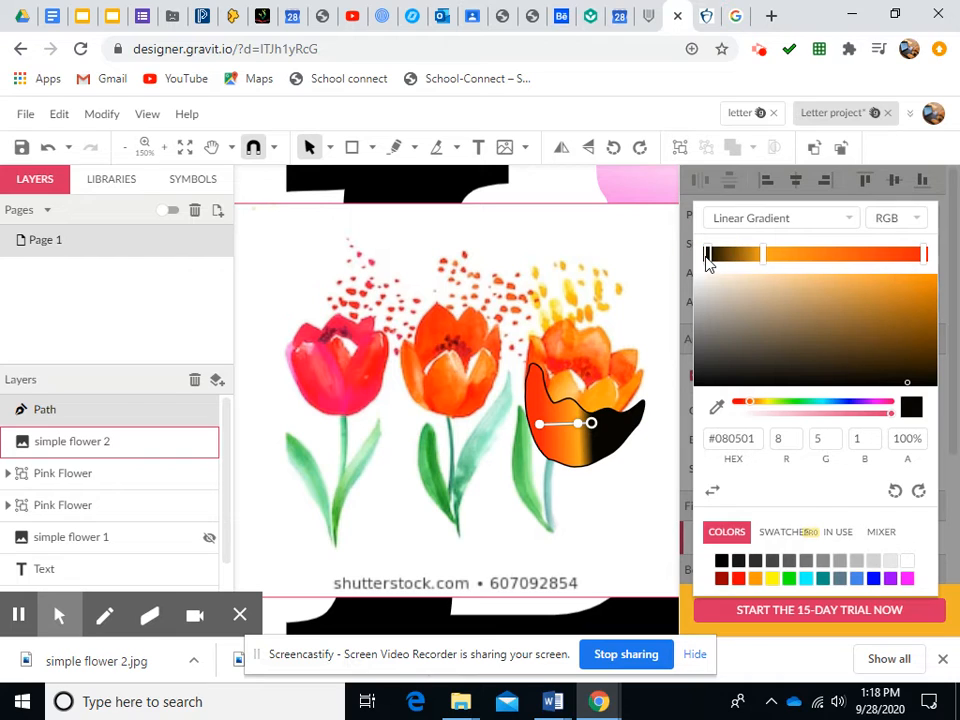
{"action": "left_click", "coordinate": [709, 257]}
{"action": "left_click", "coordinate": [716, 406]}
{"action": "left_click", "coordinate": [580, 382]}
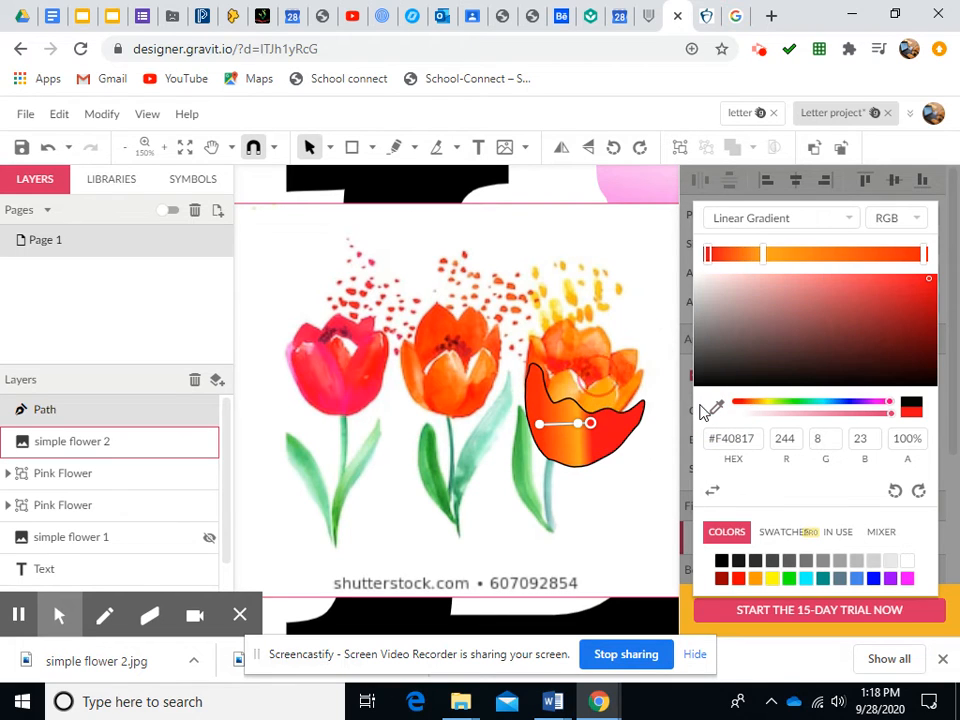
{"action": "left_click_drag", "start_coordinate": [591, 426], "coordinate": [621, 447]}
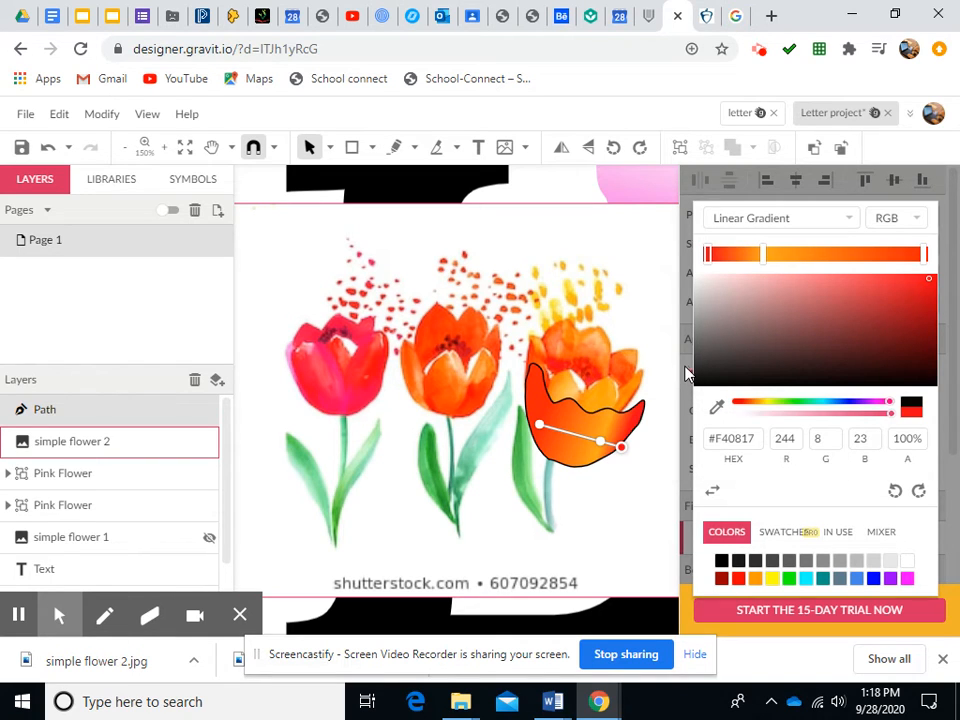
Remove the petal path's border by setting its width to 0 pt and nudge the shape slightly upward
{"action": "left_click", "coordinate": [685, 374]}
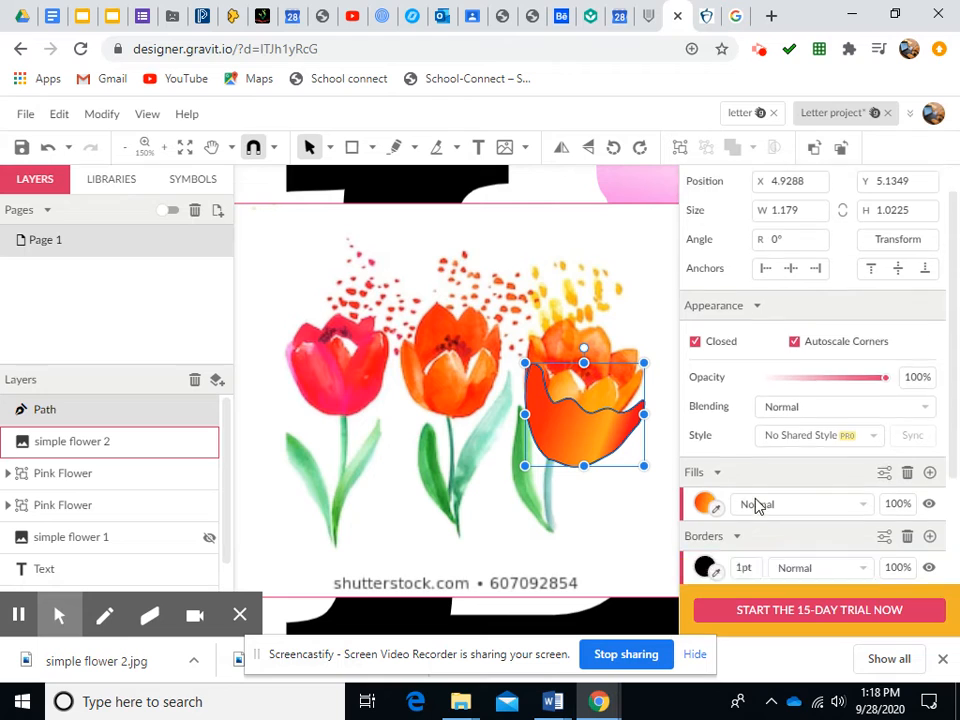
{"action": "scroll", "coordinate": [757, 506], "scroll_direction": "down", "scroll_amount": 2}
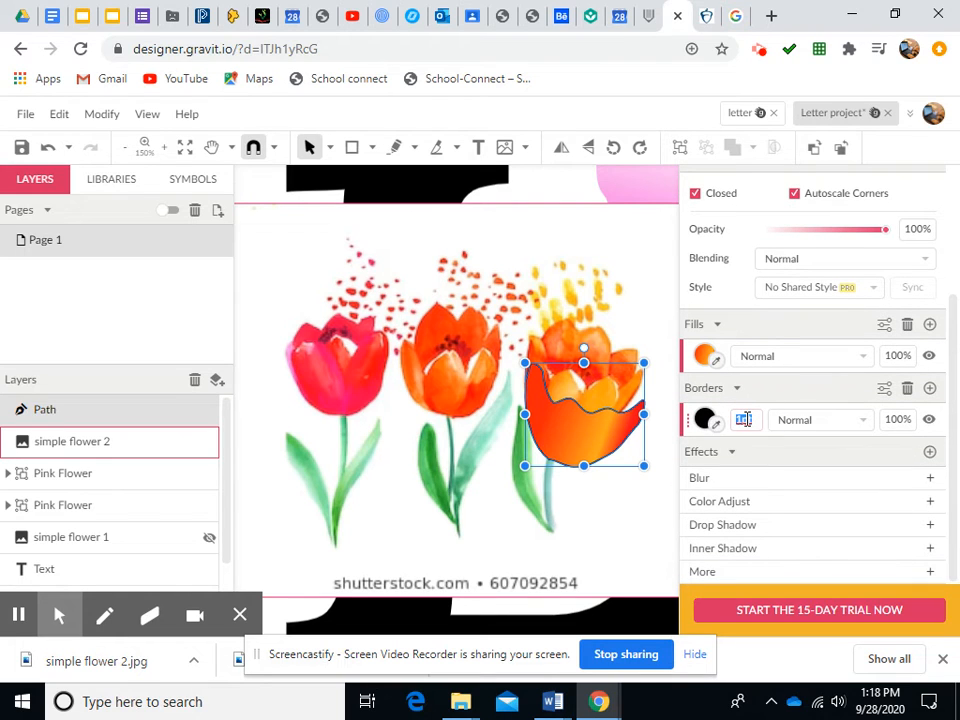
{"action": "key", "text": "Return"}
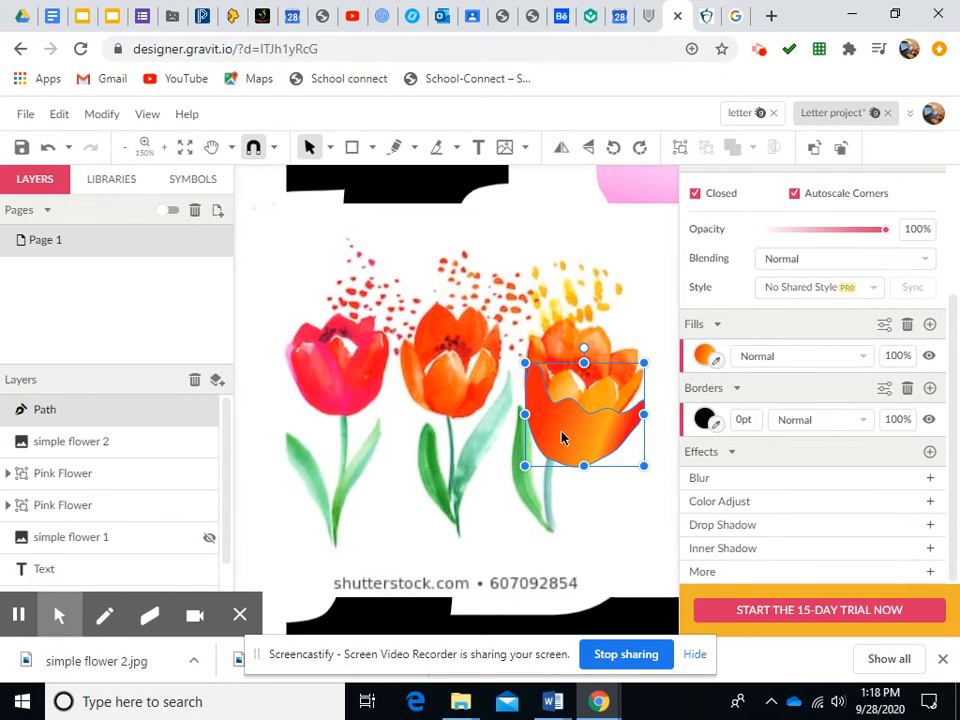
{"action": "left_click_drag", "start_coordinate": [561, 437], "coordinate": [561, 416]}
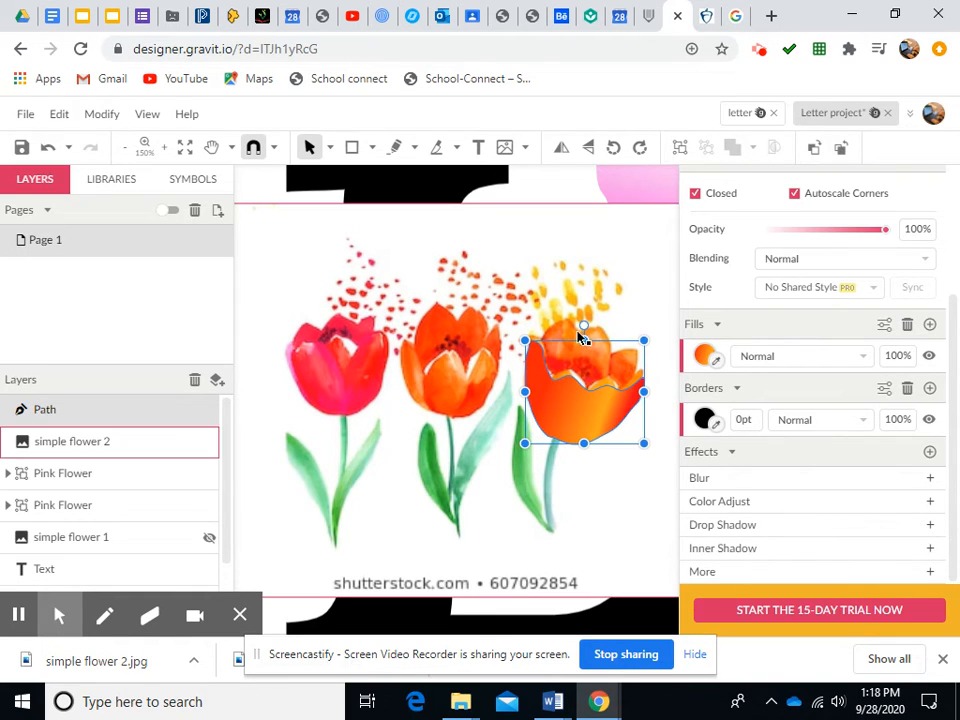
Draw a closed freehand path over the upper back petal of the right tulip
{"action": "left_click", "coordinate": [395, 148]}
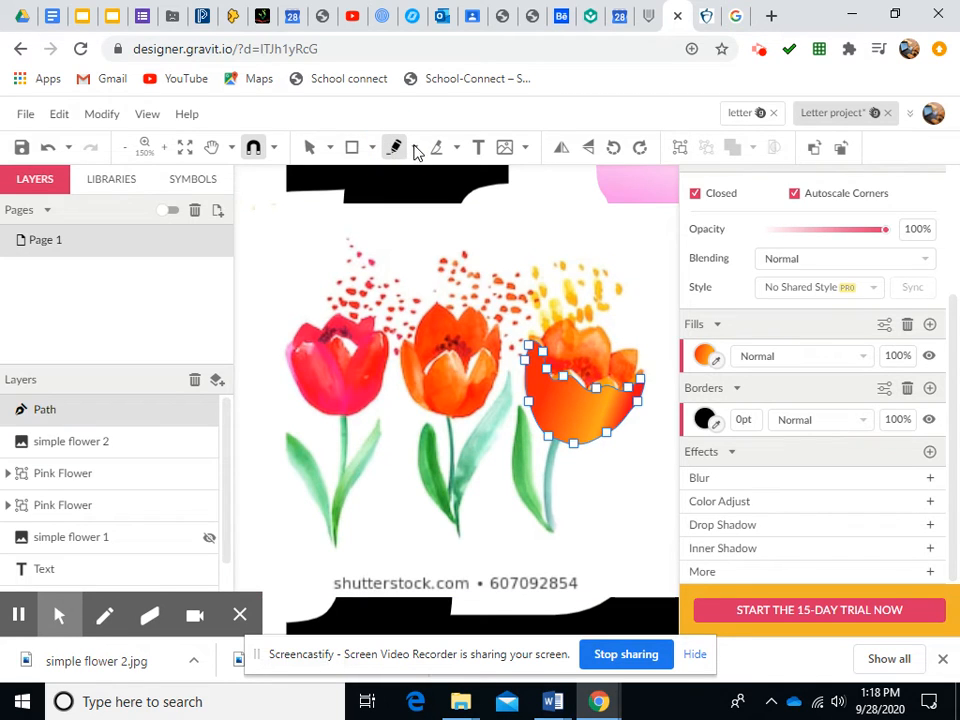
{"action": "left_click", "coordinate": [417, 150]}
{"action": "left_click", "coordinate": [445, 236]}
{"action": "left_click", "coordinate": [543, 349]}
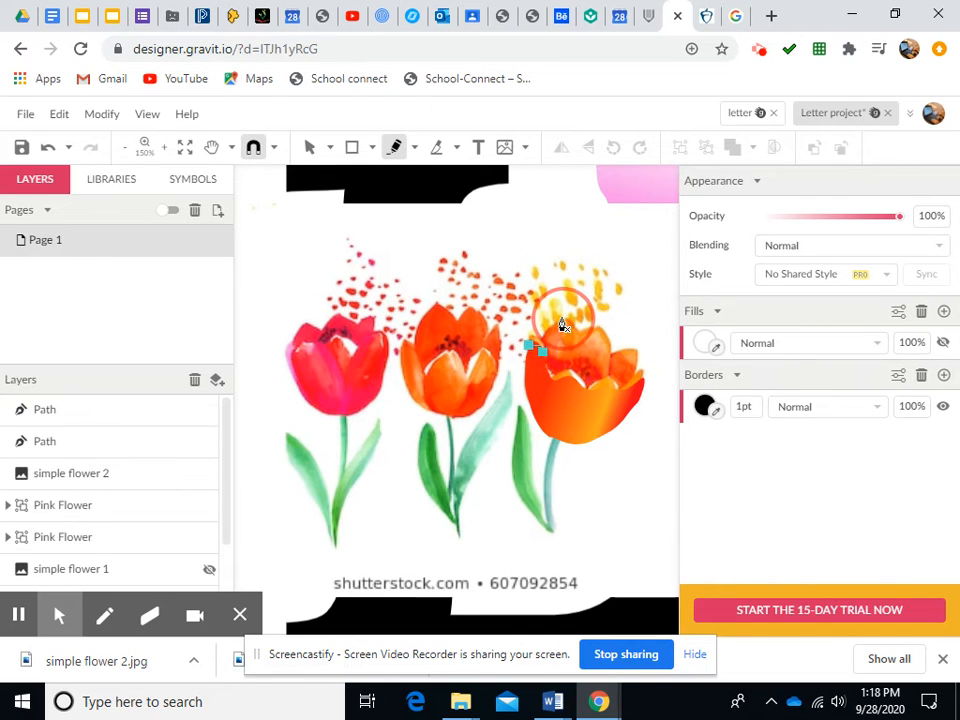
{"action": "left_click", "coordinate": [569, 321]}
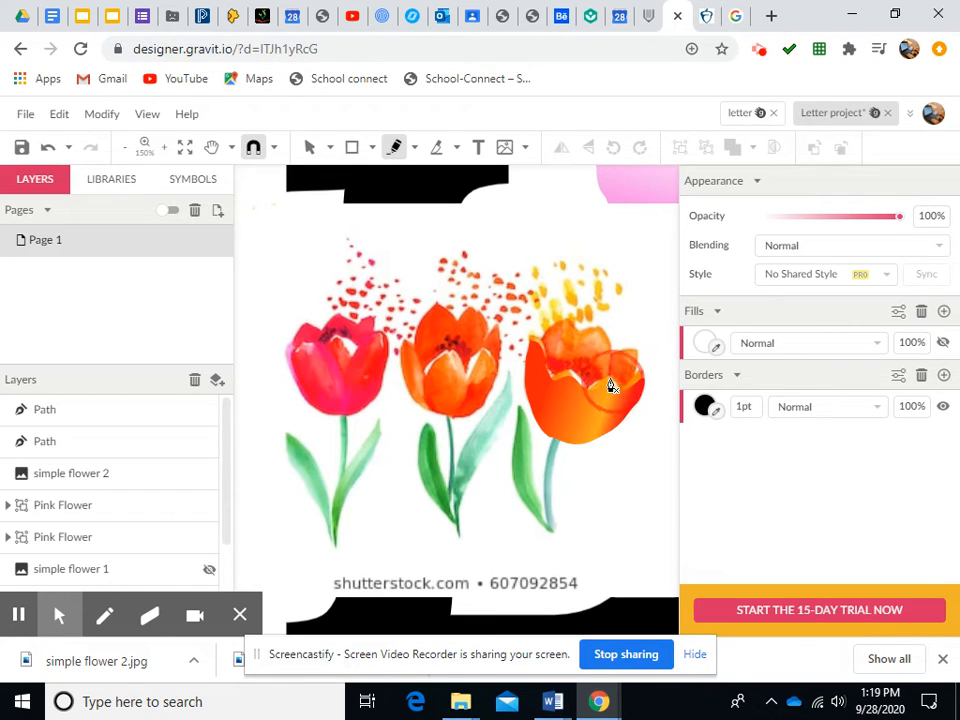
{"action": "left_click", "coordinate": [542, 346]}
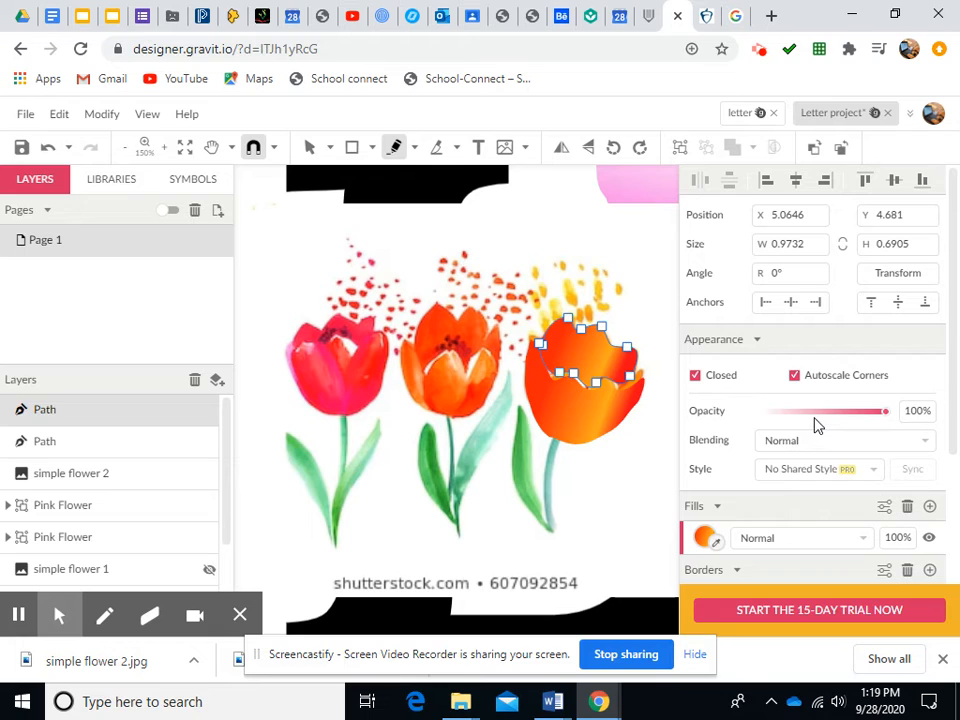
Add a gradient stop to the new path's fill, set it to a yellow sampled from the tulip, and slide it toward the end
{"action": "left_click", "coordinate": [702, 538]}
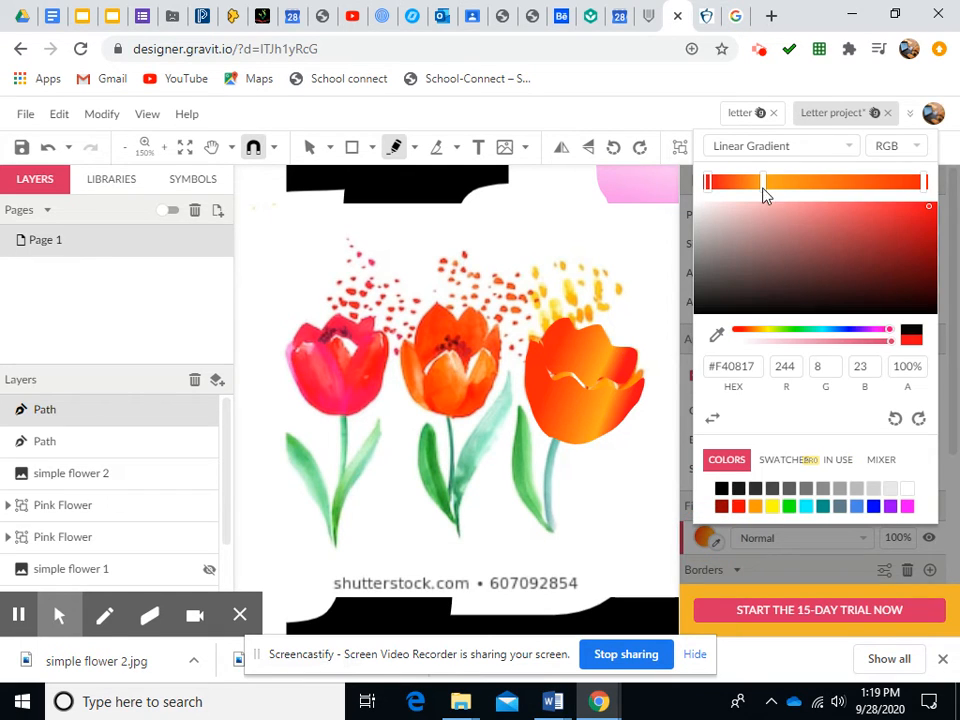
{"action": "left_click_drag", "start_coordinate": [765, 192], "coordinate": [925, 185]}
{"action": "left_click", "coordinate": [921, 186]}
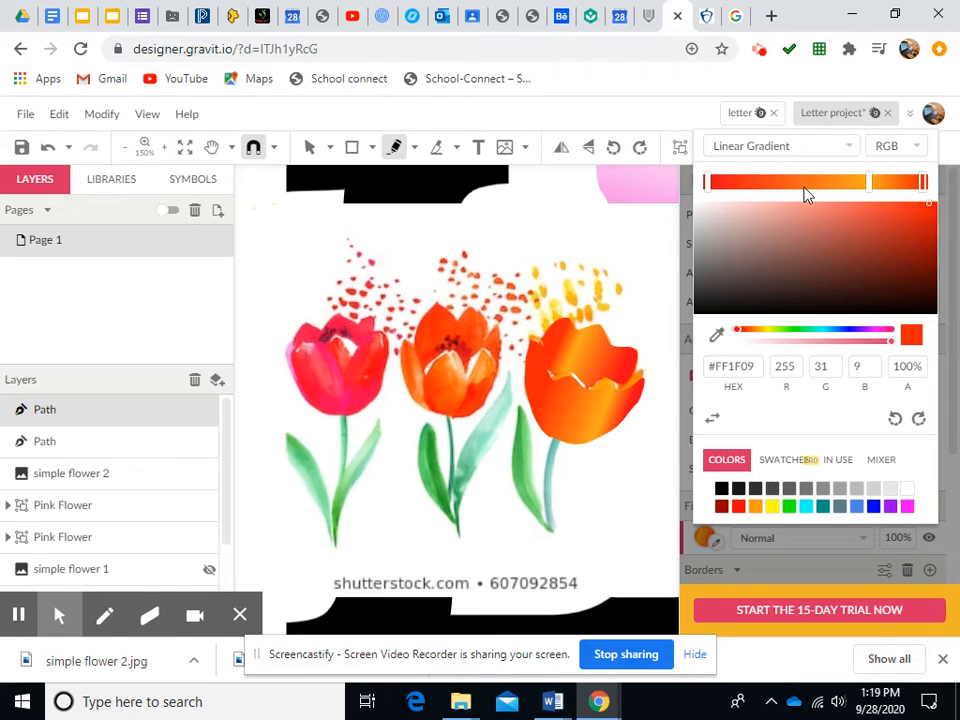
{"action": "left_click", "coordinate": [773, 187]}
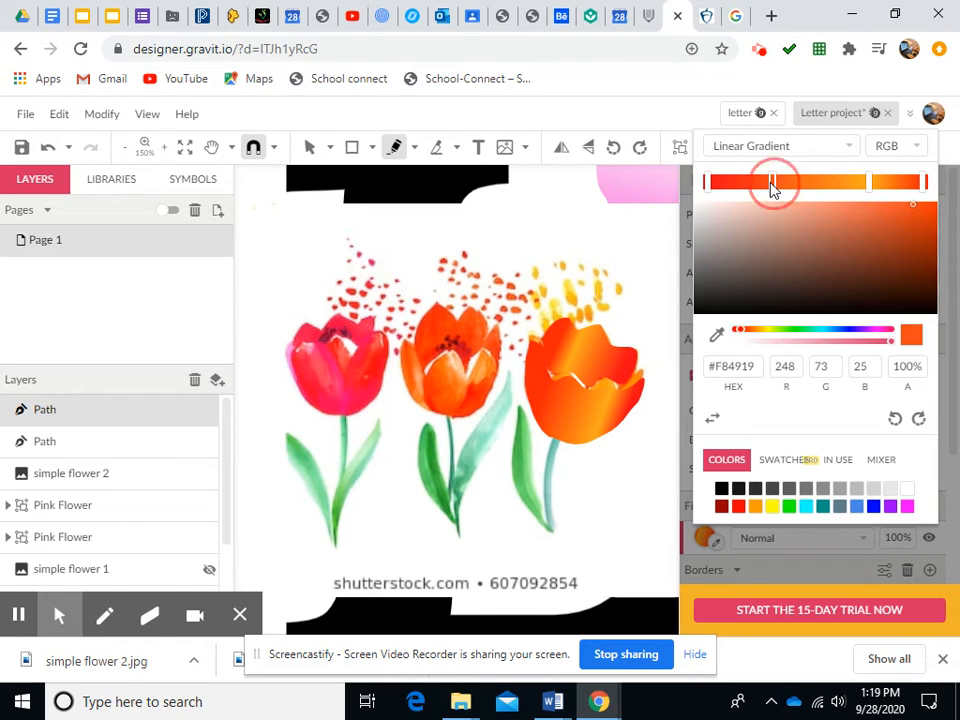
{"action": "left_click", "coordinate": [715, 336]}
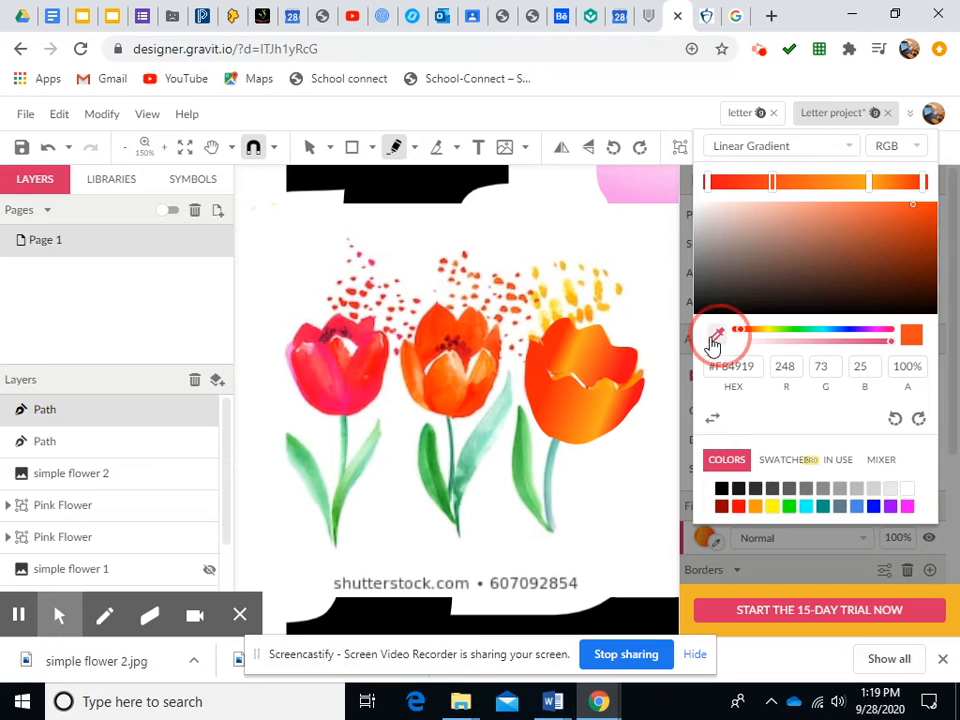
{"action": "left_click", "coordinate": [573, 300]}
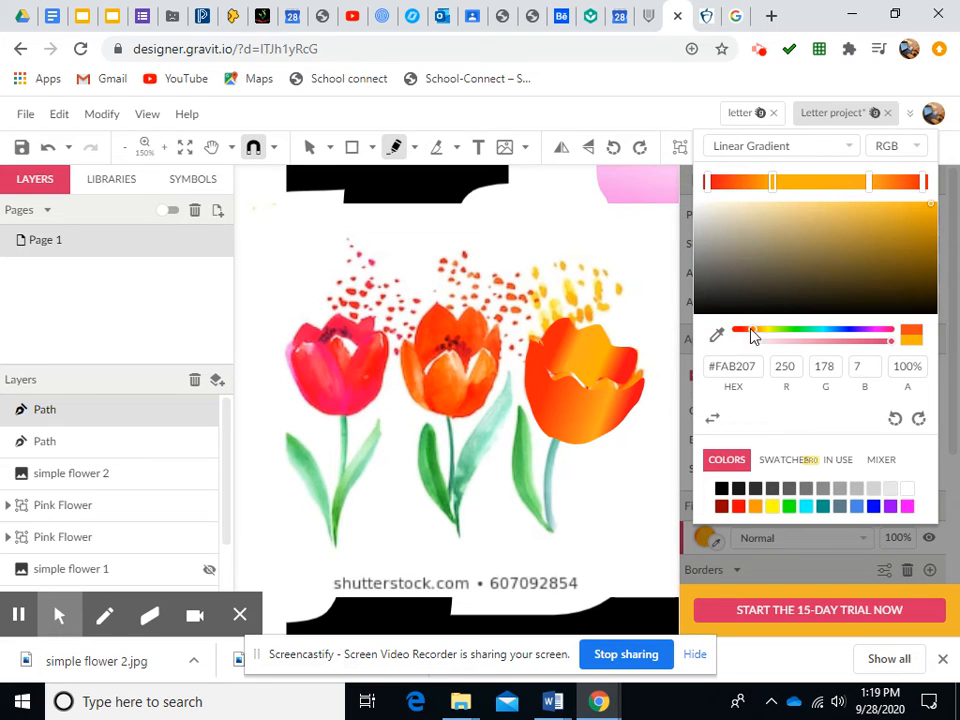
{"action": "left_click_drag", "start_coordinate": [781, 191], "coordinate": [857, 192]}
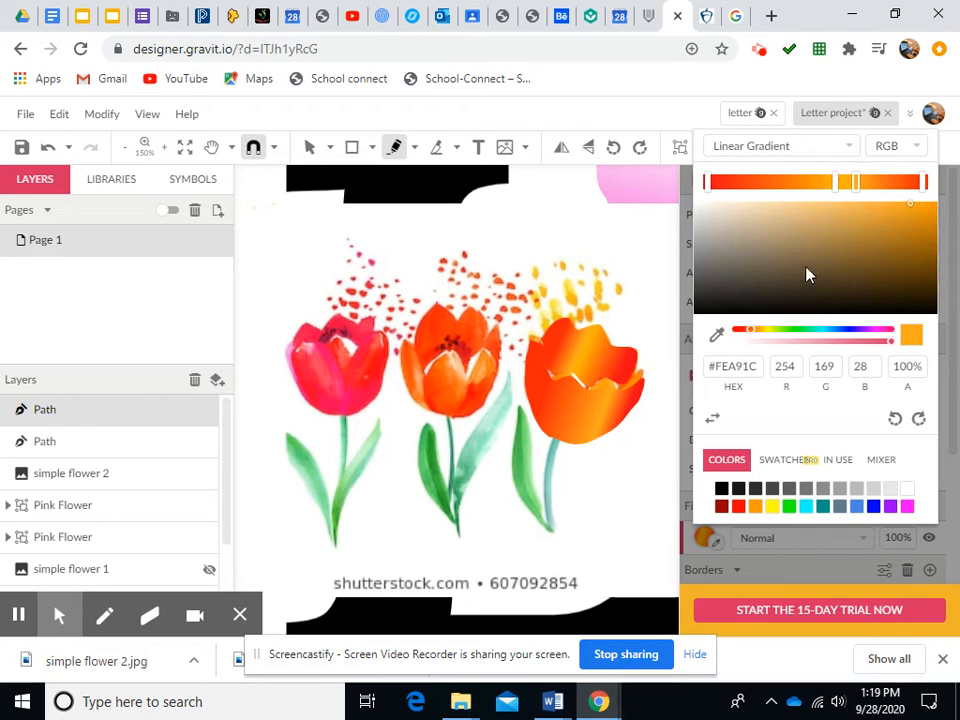
{"action": "left_click", "coordinate": [782, 571]}
Draw a closed freehand path along the right tulip's stem with the Freehand tool
{"action": "scroll", "coordinate": [761, 561], "scroll_direction": "down", "scroll_amount": 2}
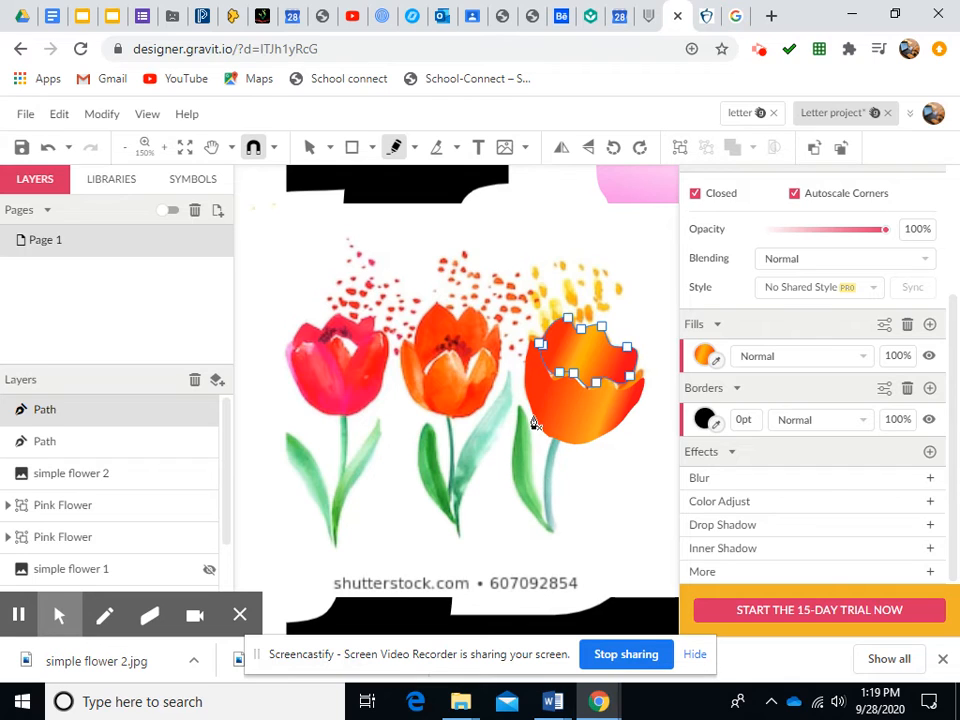
{"action": "left_click", "coordinate": [415, 150]}
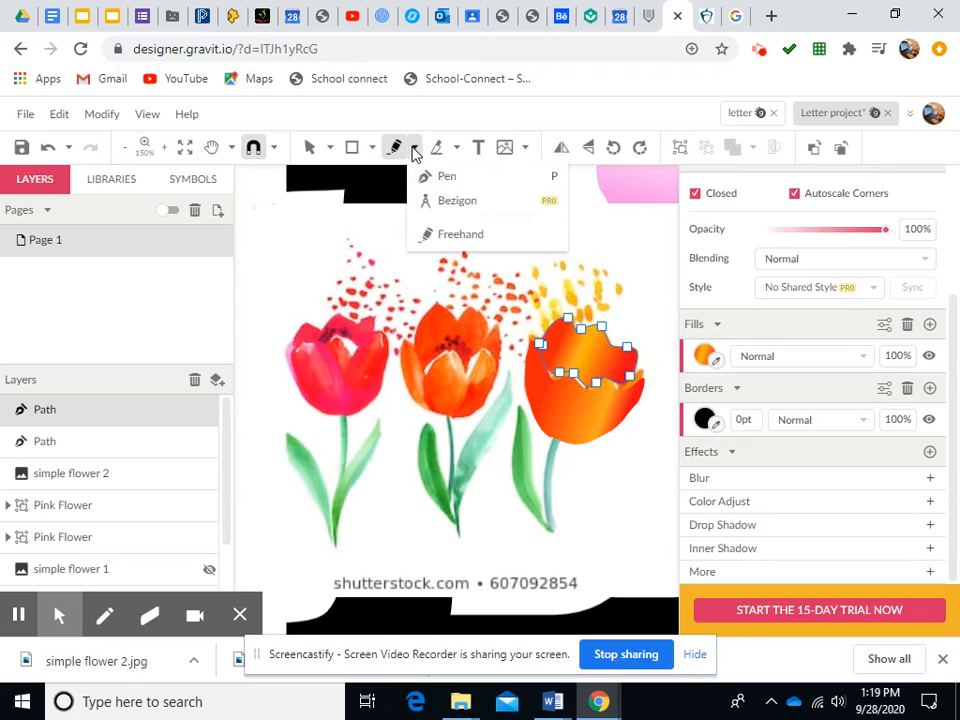
{"action": "left_click", "coordinate": [465, 235]}
{"action": "mouse_move", "coordinate": [562, 450]}
{"action": "left_mouse_down"}
{"action": "mouse_move", "coordinate": [555, 539]}
{"action": "mouse_move", "coordinate": [520, 502]}
{"action": "mouse_move", "coordinate": [510, 454]}
{"action": "mouse_move", "coordinate": [520, 412]}
{"action": "mouse_move", "coordinate": [530, 470]}
{"action": "left_mouse_up"}
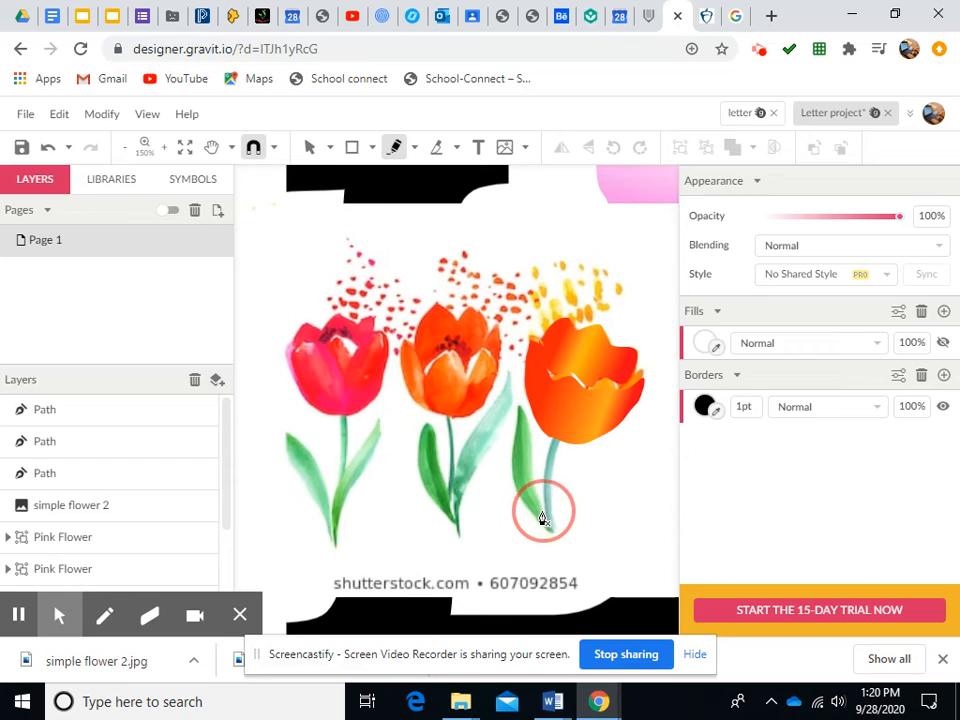
{"action": "left_click", "coordinate": [559, 450]}
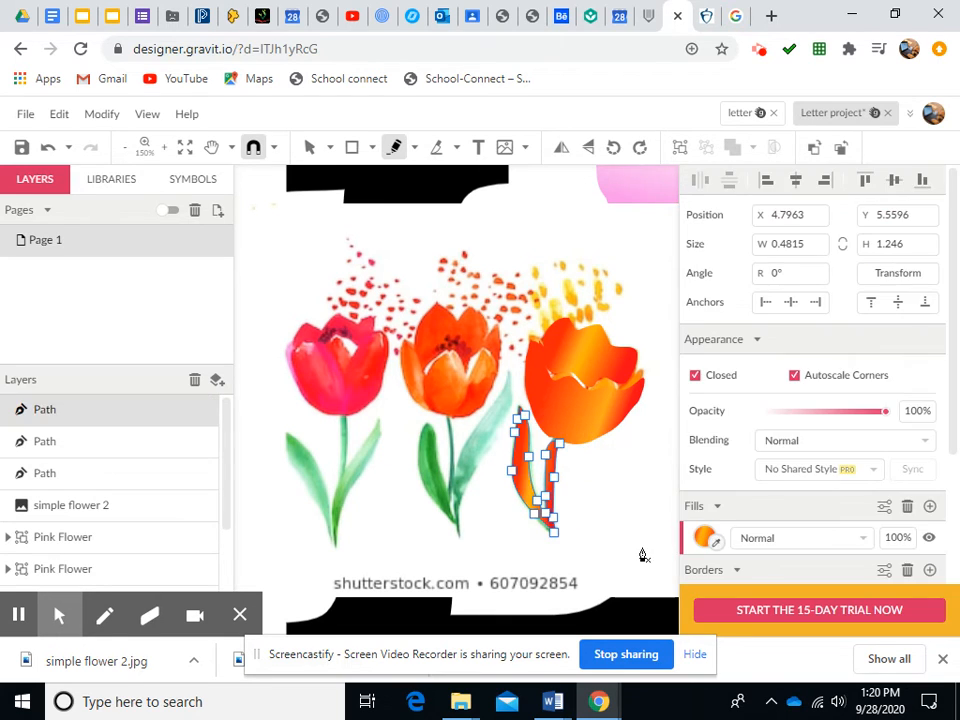
Set the stem path's gradient start stop to green and select the middle stops
{"action": "left_click", "coordinate": [705, 539]}
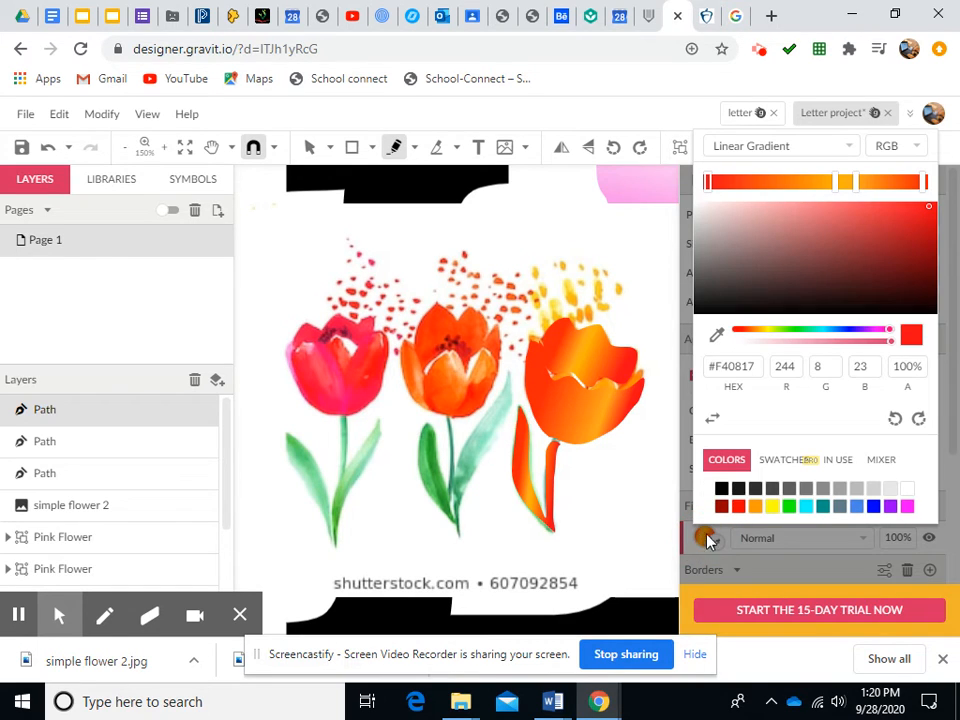
{"action": "left_click", "coordinate": [790, 510]}
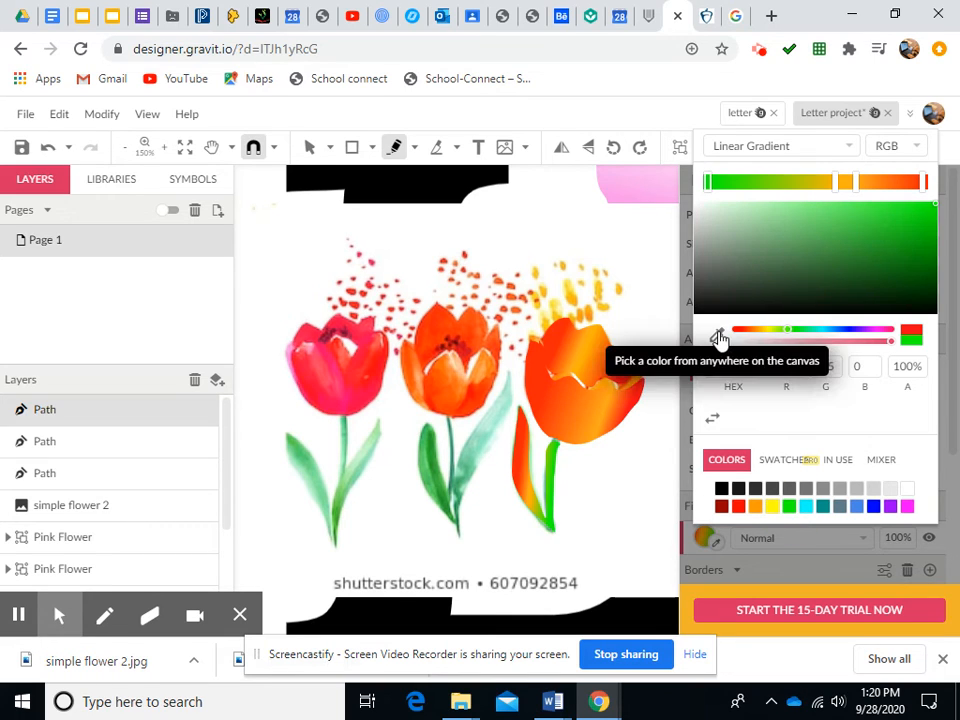
{"action": "left_click", "coordinate": [849, 184]}
{"action": "left_click", "coordinate": [837, 184]}
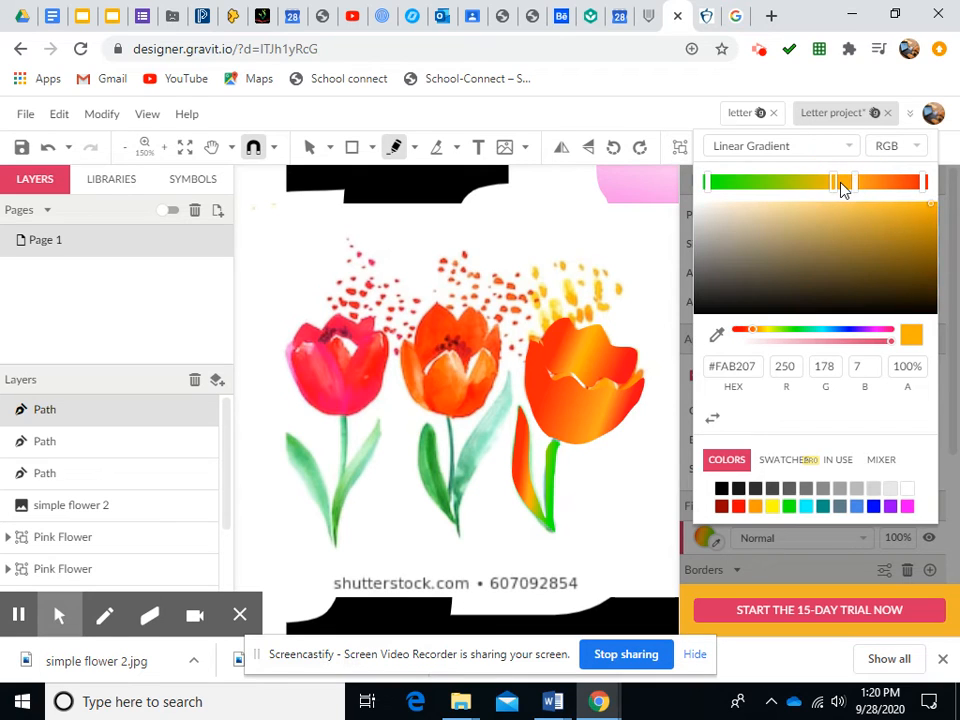
Delete the selected stem path and undo the deletion
{"action": "key", "text": "Delete"}
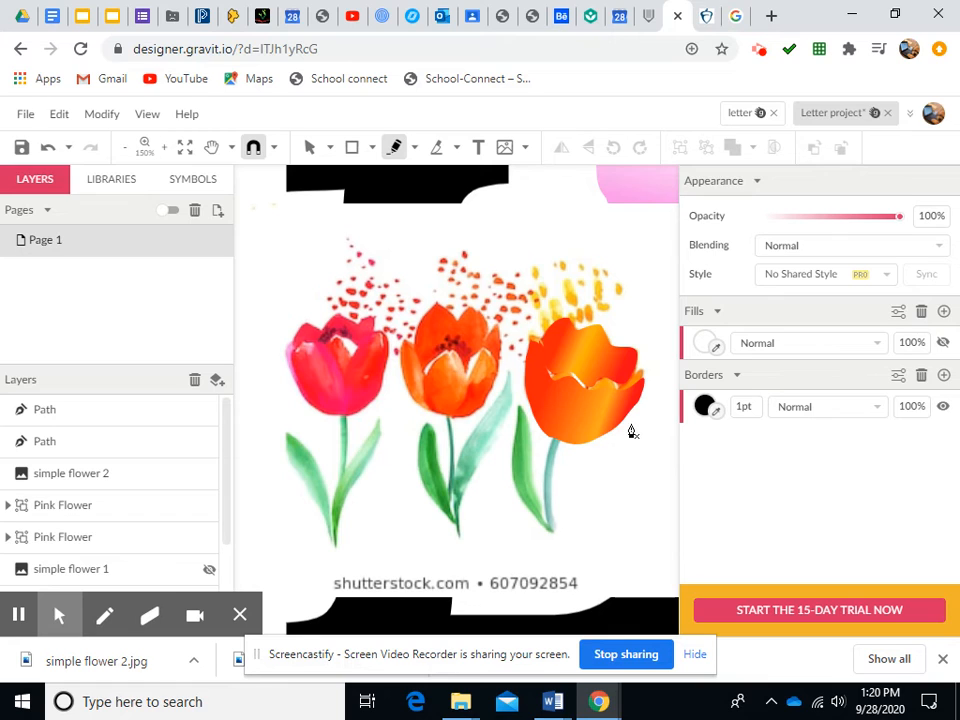
{"action": "left_click", "coordinate": [60, 596]}
{"action": "left_click", "coordinate": [110, 570]}
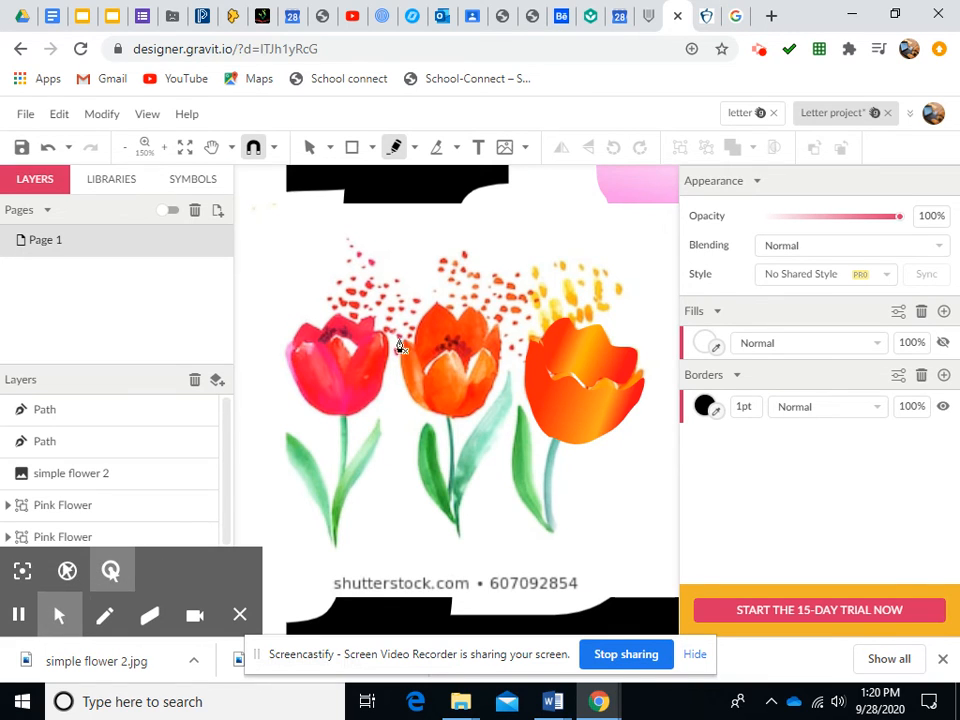
{"action": "left_click", "coordinate": [50, 148]}
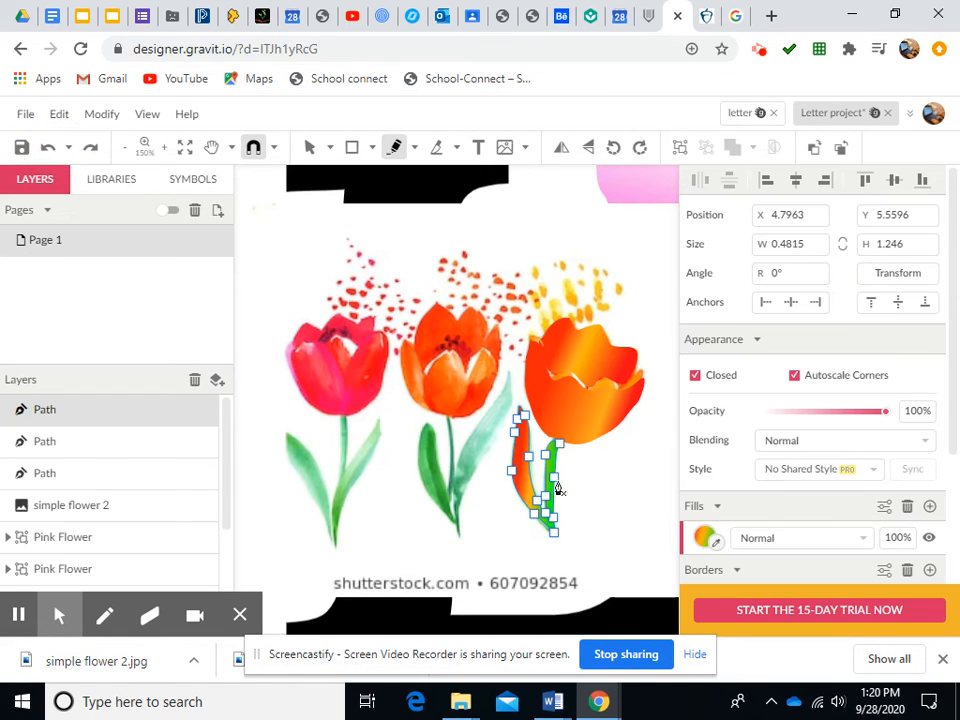
Rearrange the stem path's gradient stops, adding a dark green stop at the start and moving the others toward the end
{"action": "left_click", "coordinate": [705, 538]}
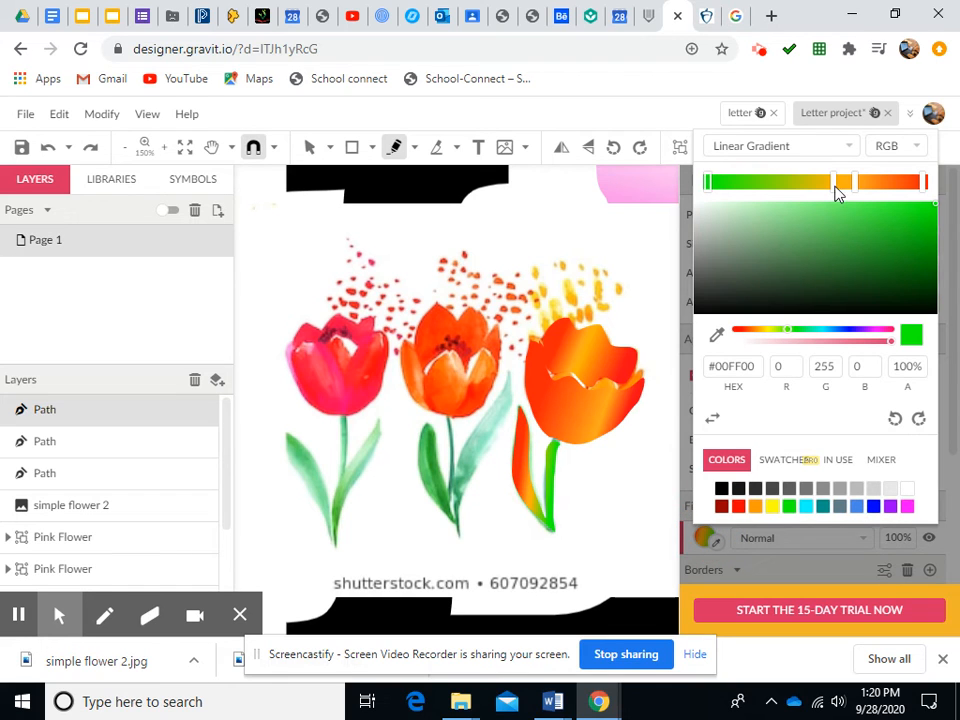
{"action": "left_click_drag", "start_coordinate": [855, 187], "coordinate": [919, 189]}
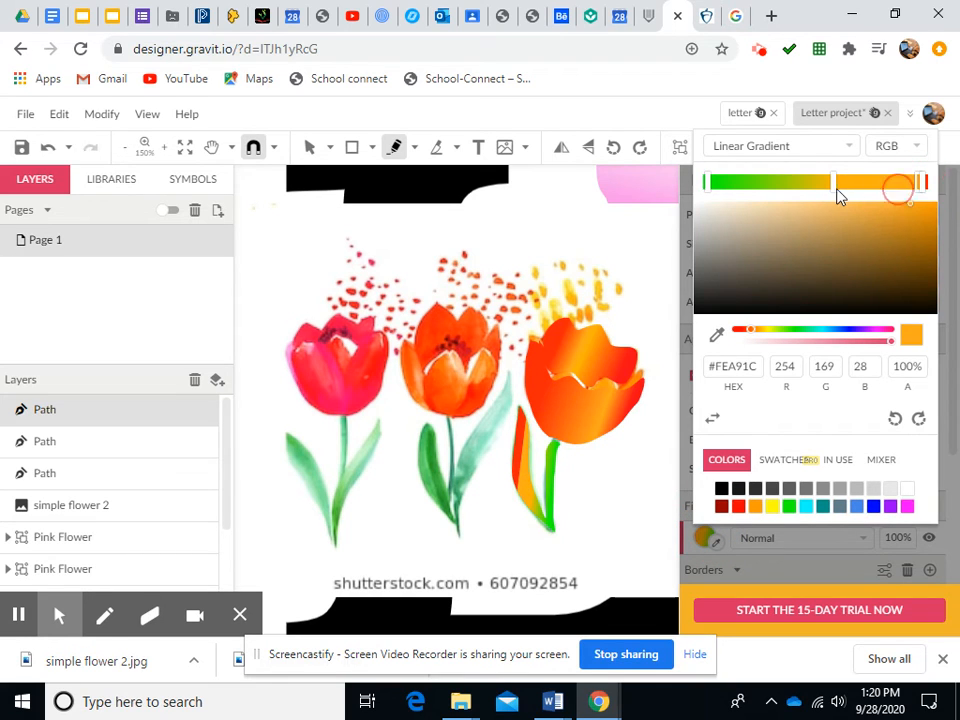
{"action": "left_click_drag", "start_coordinate": [838, 190], "coordinate": [921, 187]}
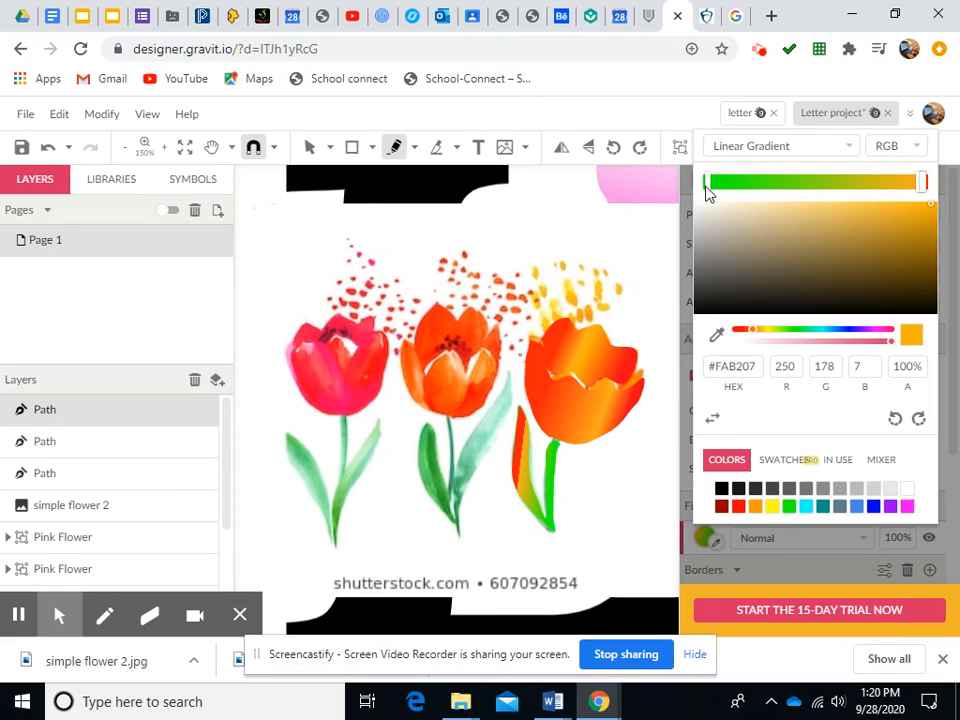
{"action": "left_click", "coordinate": [788, 185]}
{"action": "left_click_drag", "start_coordinate": [790, 192], "coordinate": [707, 193]}
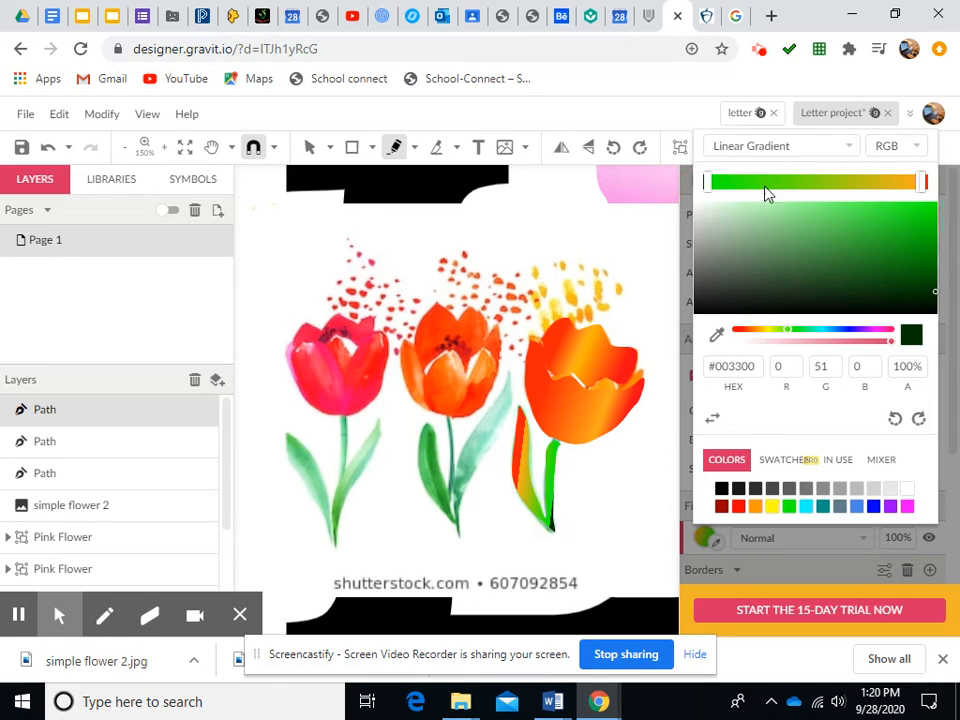
{"action": "left_click", "coordinate": [921, 187]}
{"action": "left_click_drag", "start_coordinate": [922, 187], "coordinate": [907, 193]}
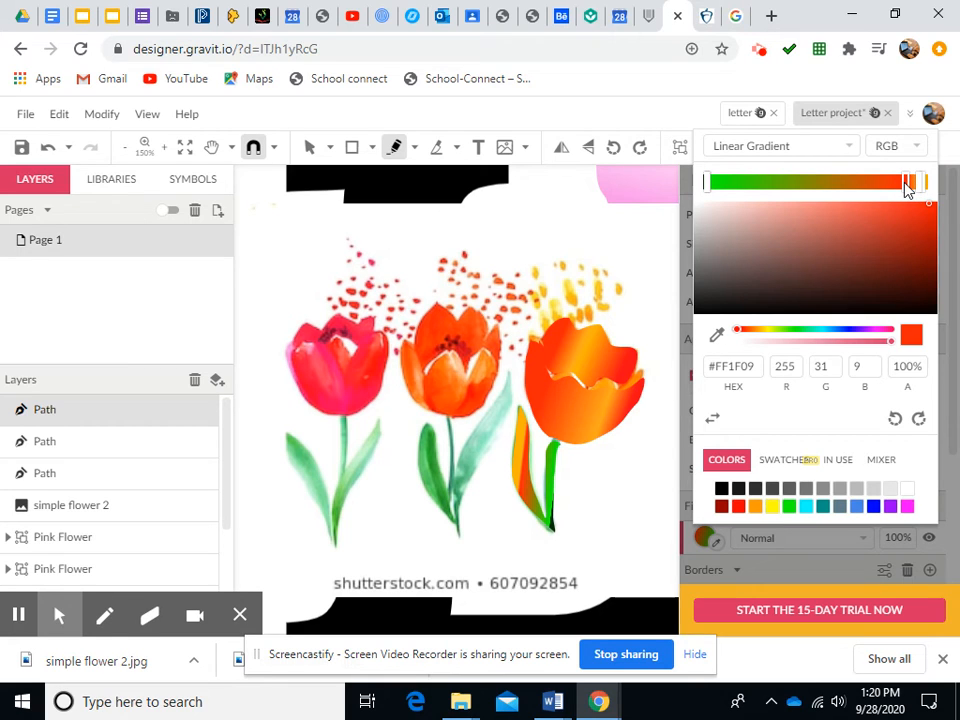
{"action": "left_click", "coordinate": [905, 184]}
Delete the selected stem path and undo the deletion
{"action": "key", "text": "Delete"}
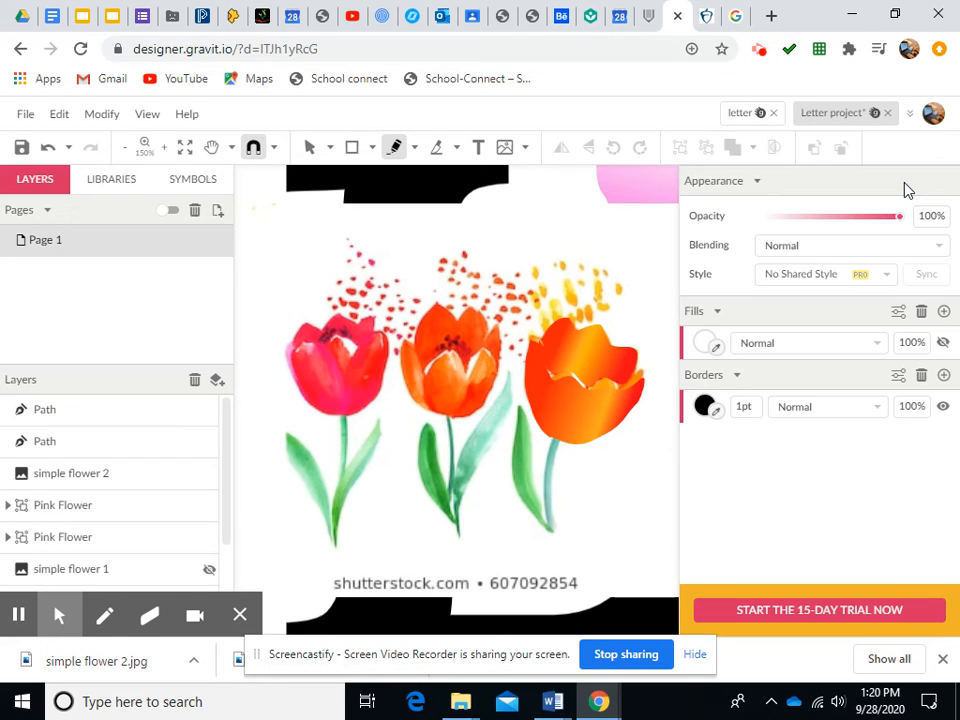
{"action": "left_click", "coordinate": [47, 147]}
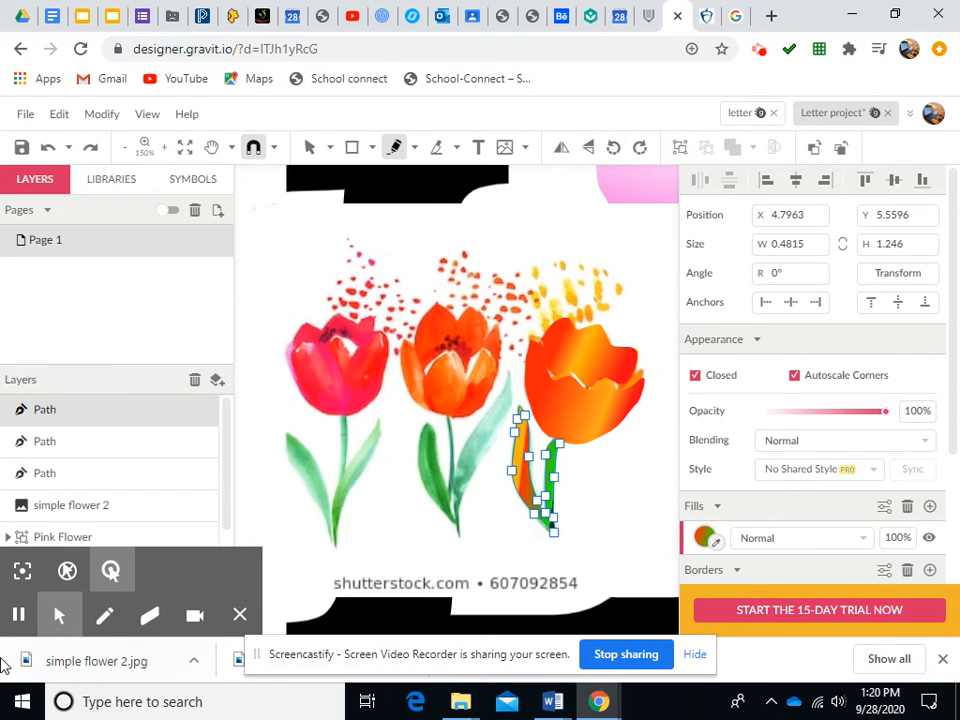
{"action": "left_click", "coordinate": [20, 612]}
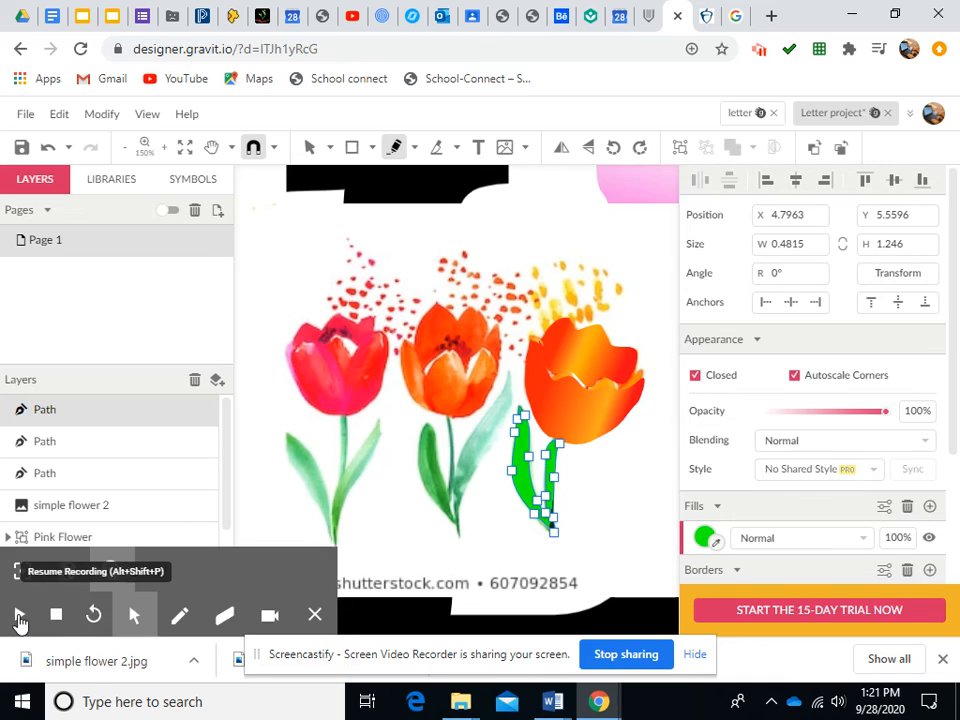
{"action": "left_click", "coordinate": [20, 612]}
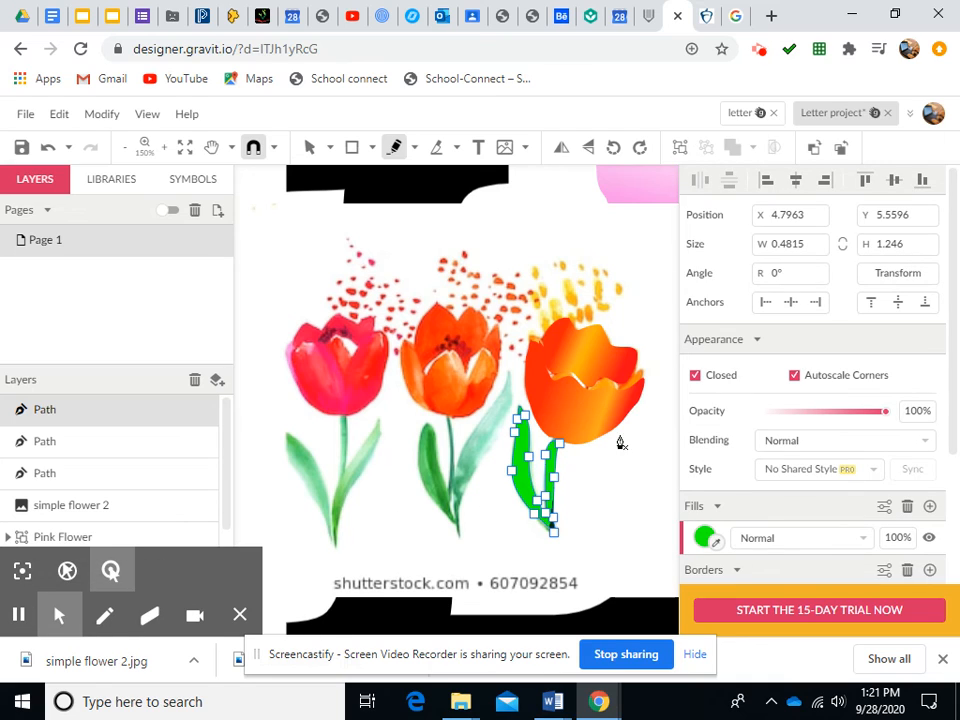
Sample a green from the tulip image with the eyedropper for the stem gradient's start stop
{"action": "left_click", "coordinate": [705, 538]}
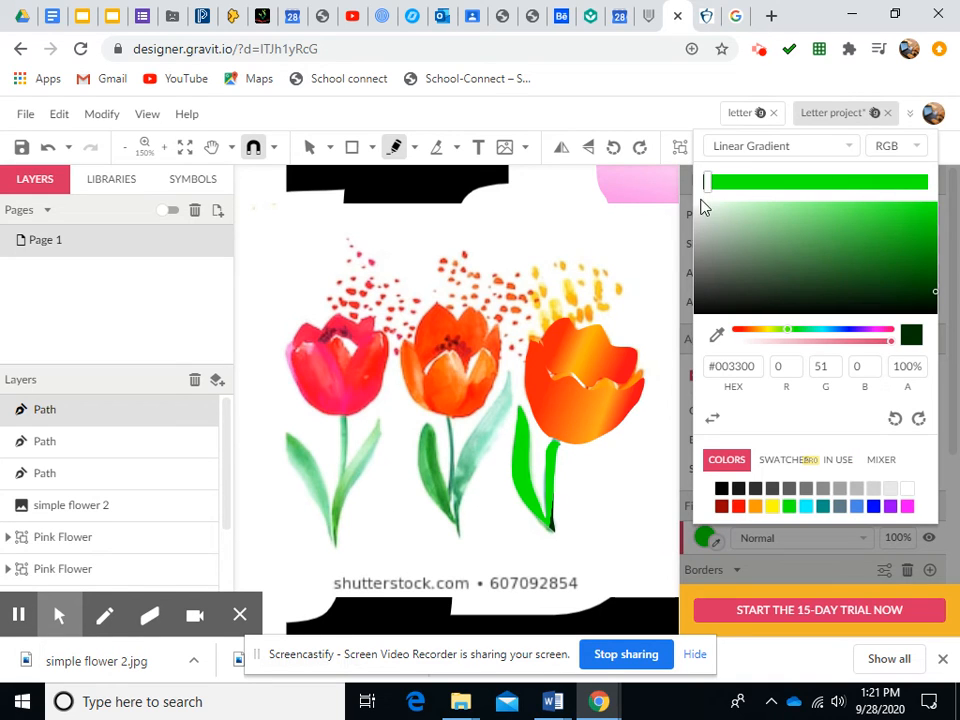
{"action": "left_click", "coordinate": [713, 186]}
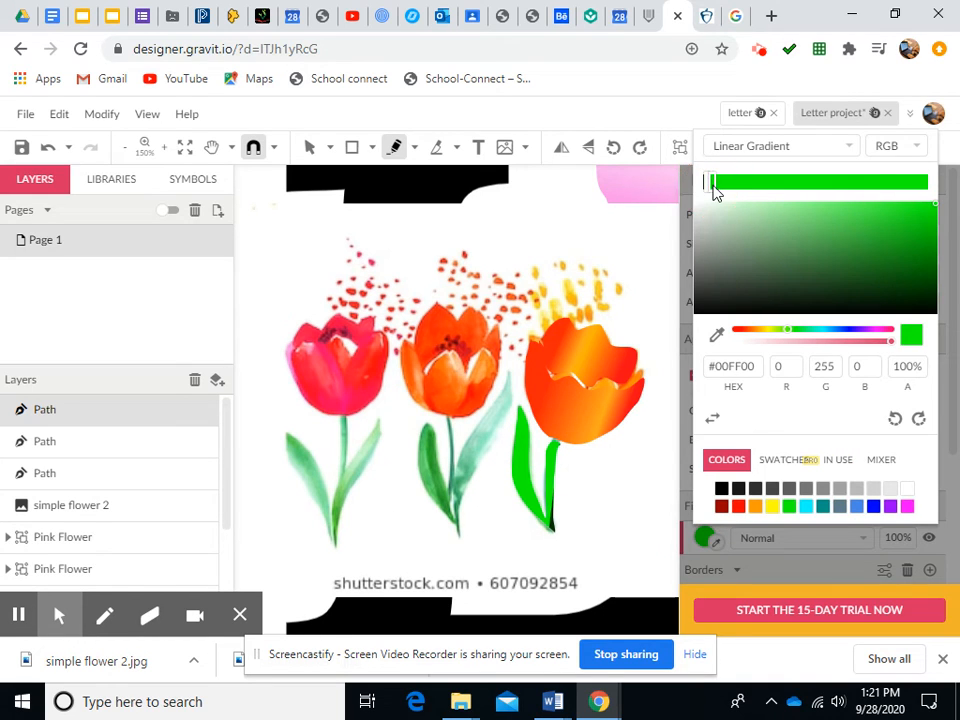
{"action": "left_click", "coordinate": [717, 338]}
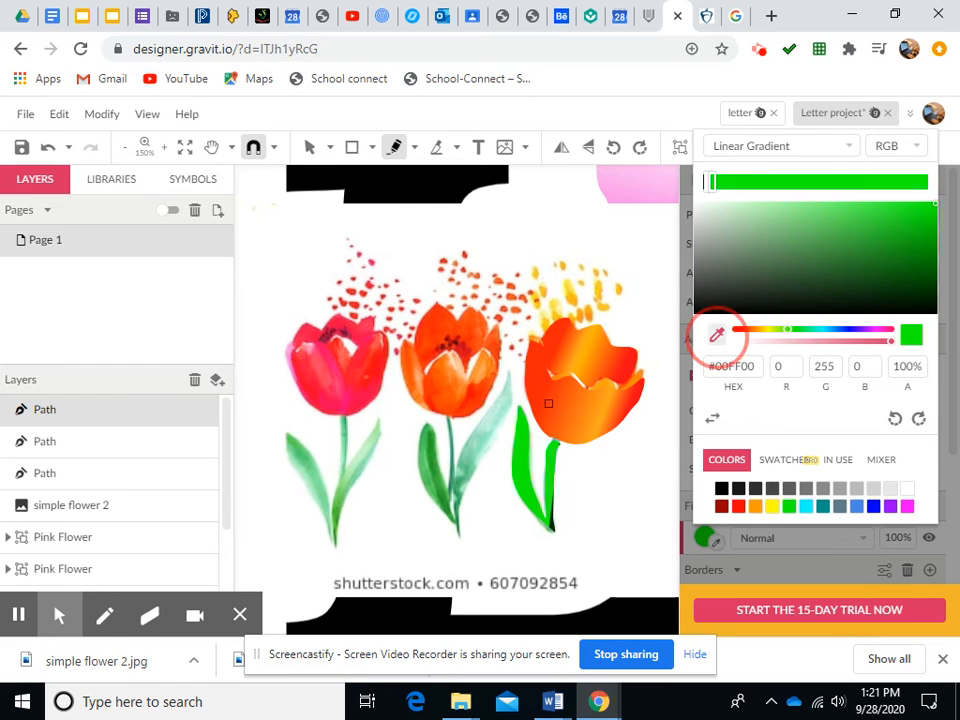
{"action": "left_click", "coordinate": [431, 458]}
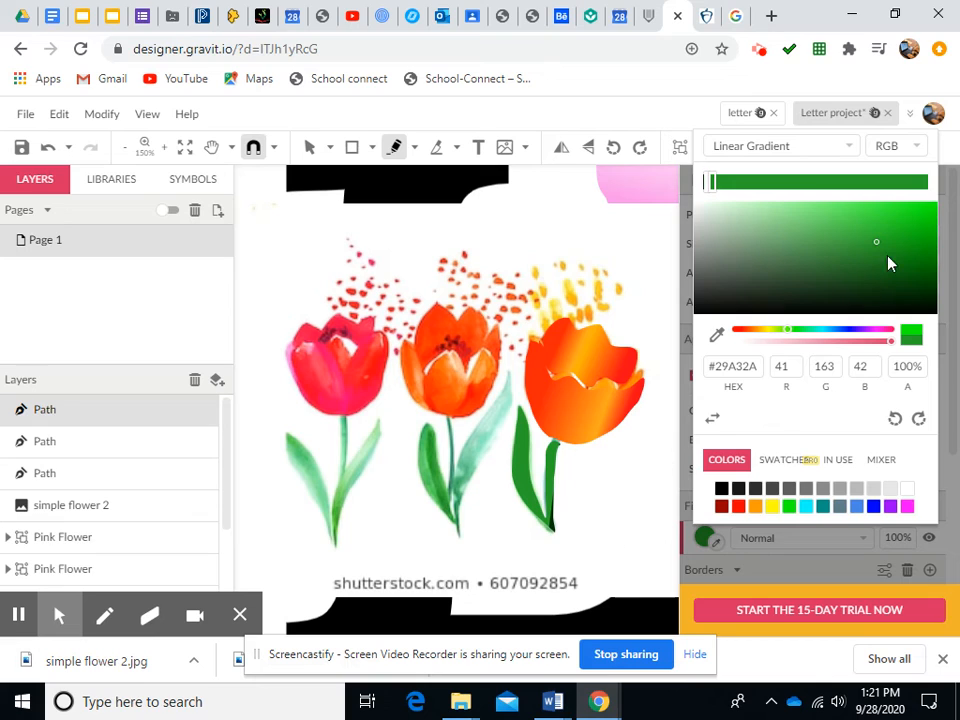
Reposition the stem gradient's end and middle stops, then undo the last two changes
{"action": "left_click", "coordinate": [912, 183]}
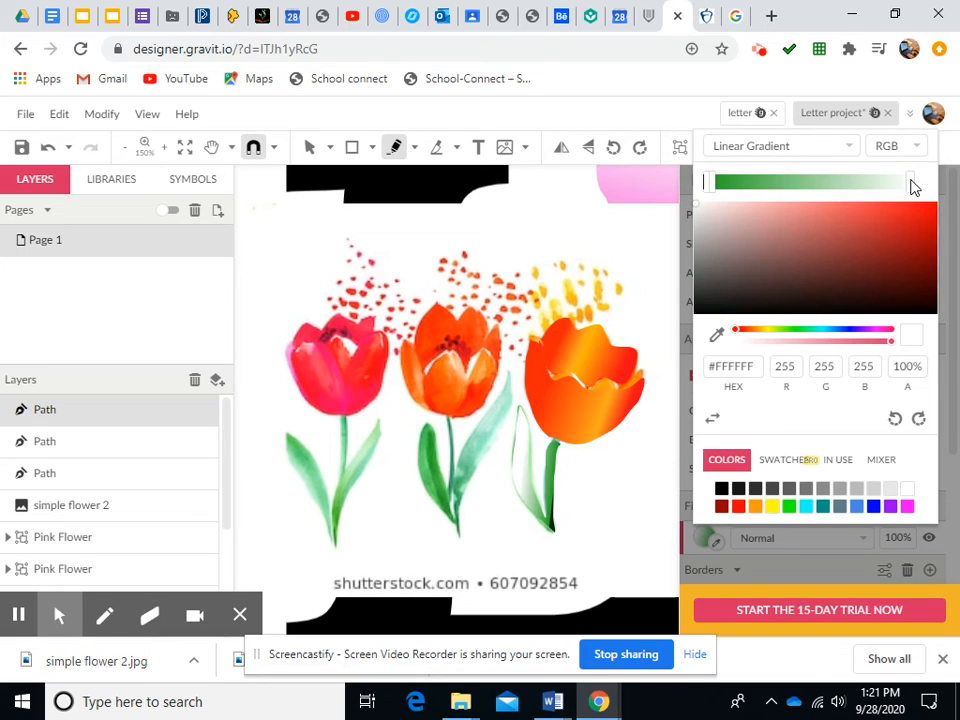
{"action": "left_click", "coordinate": [912, 185]}
{"action": "left_click_drag", "start_coordinate": [912, 190], "coordinate": [921, 188]}
{"action": "left_click_drag", "start_coordinate": [714, 190], "coordinate": [797, 196]}
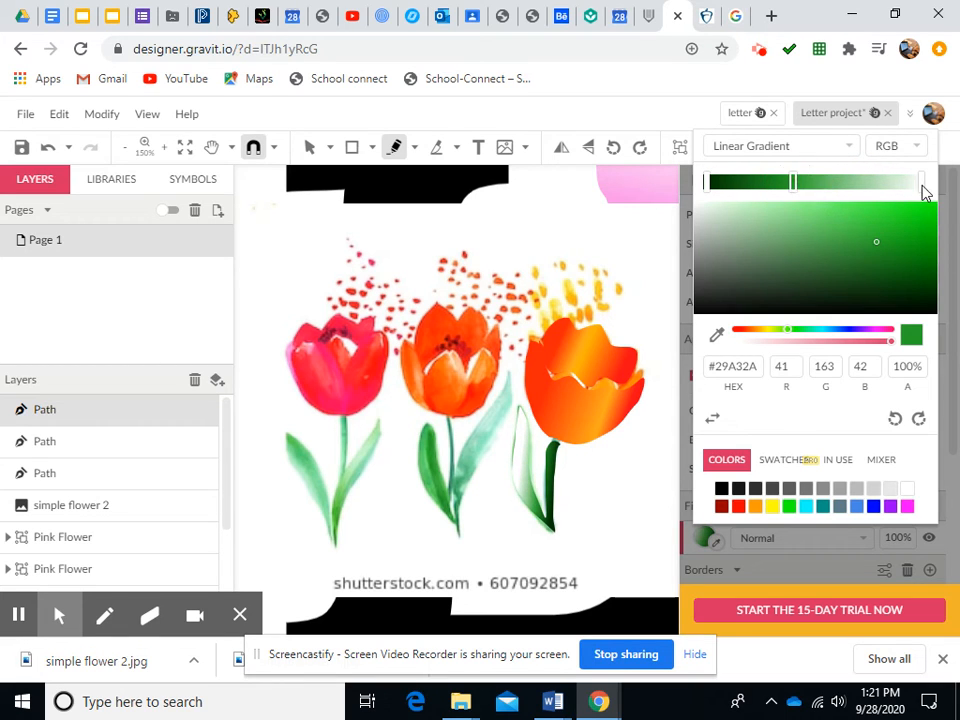
{"action": "left_click", "coordinate": [922, 186]}
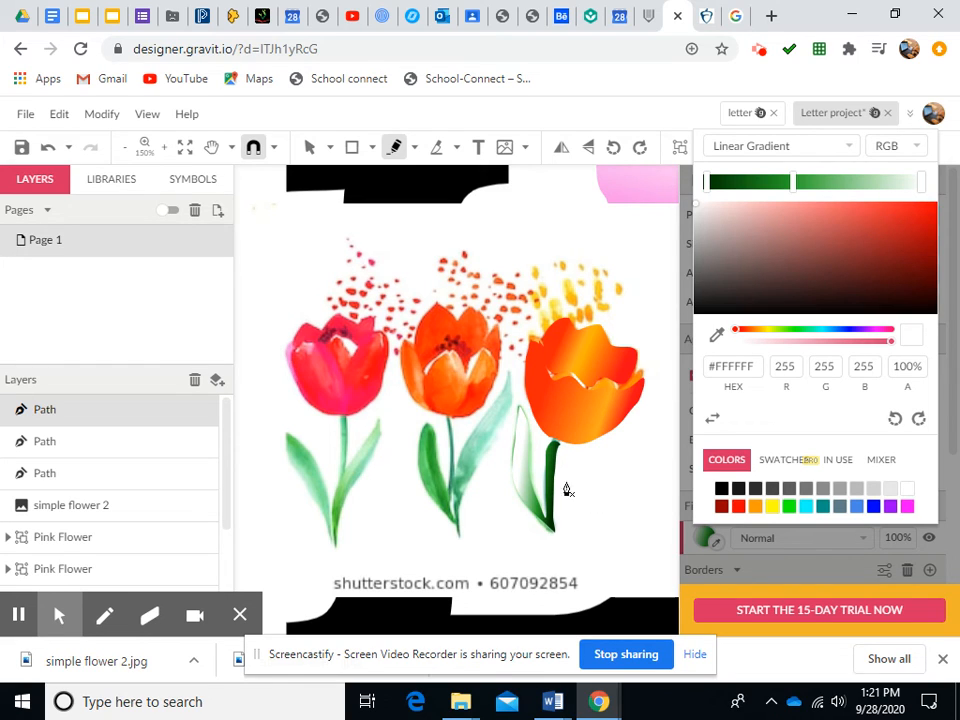
{"action": "left_click", "coordinate": [47, 148]}
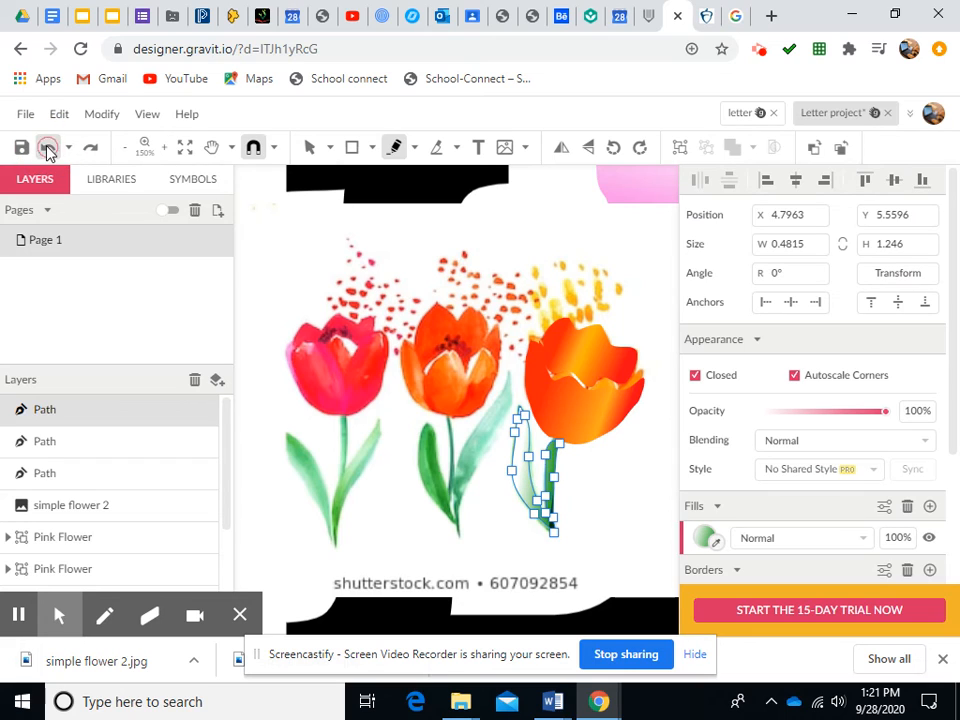
{"action": "left_click", "coordinate": [47, 148]}
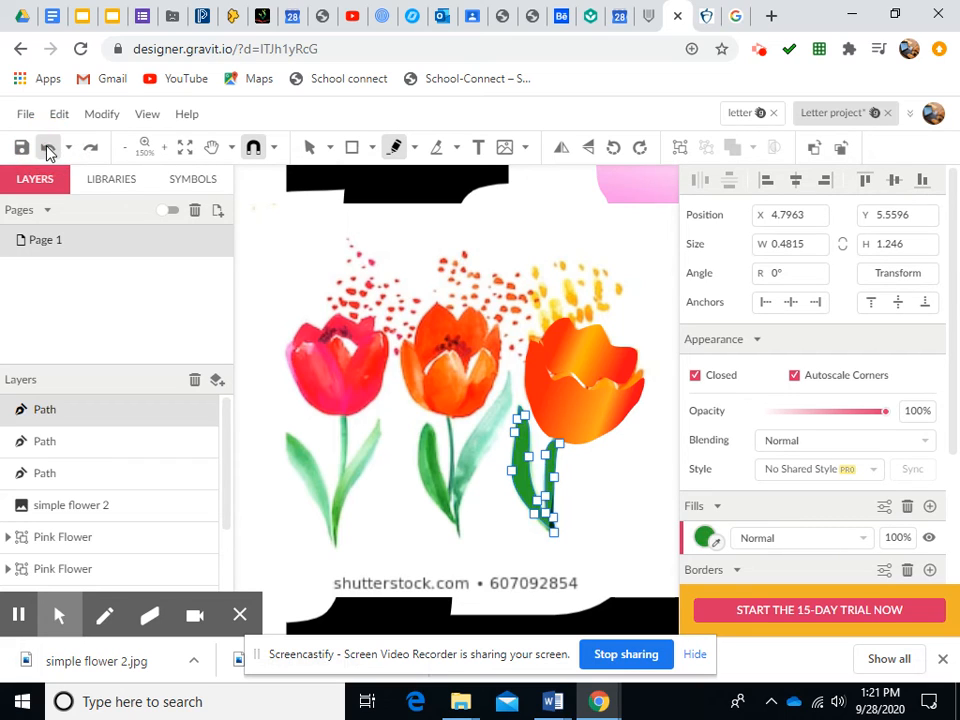
Sample the green #33AC33 from the tulip image with the eyedropper for the stem gradient's start stop
{"action": "left_click", "coordinate": [706, 537]}
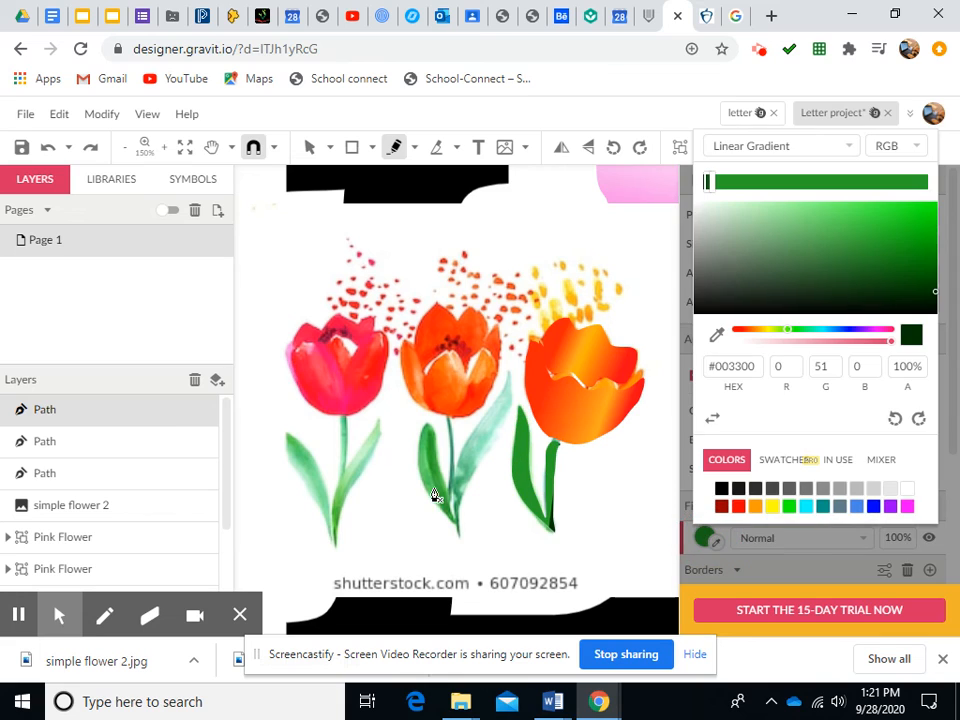
{"action": "left_click", "coordinate": [716, 334]}
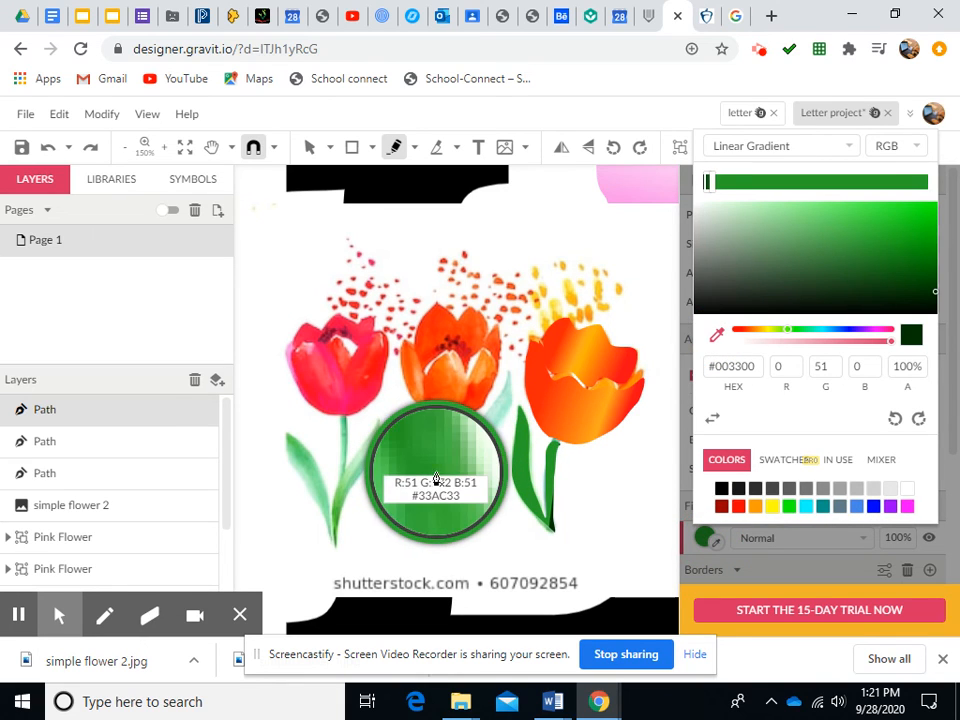
{"action": "left_click", "coordinate": [436, 480]}
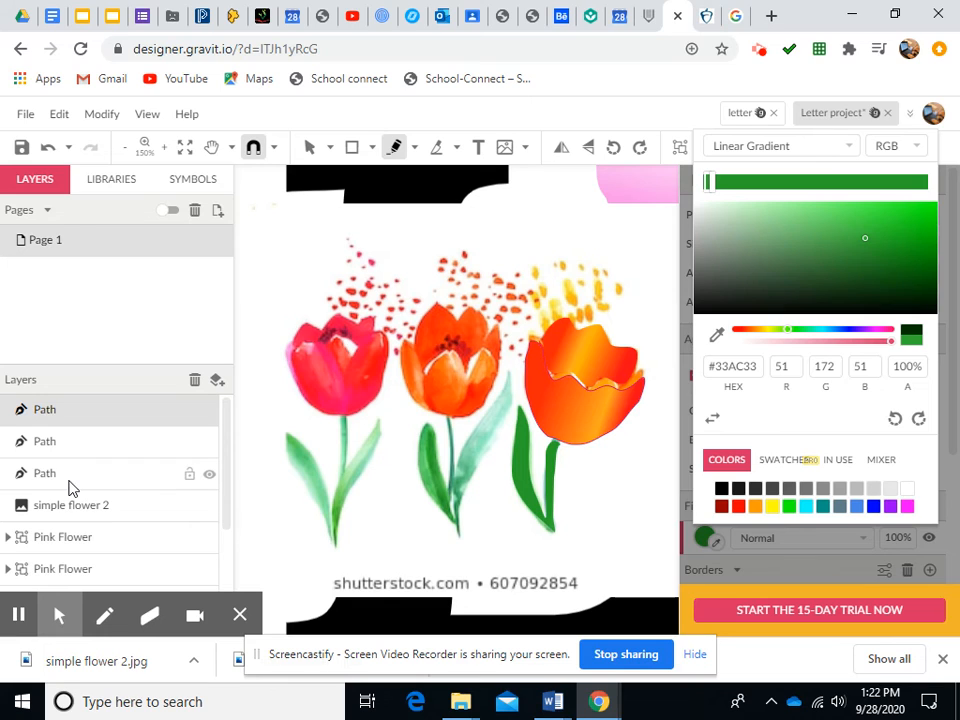
Rename the top stem path layer to "Green stem orange flower"
{"action": "left_click", "coordinate": [44, 416]}
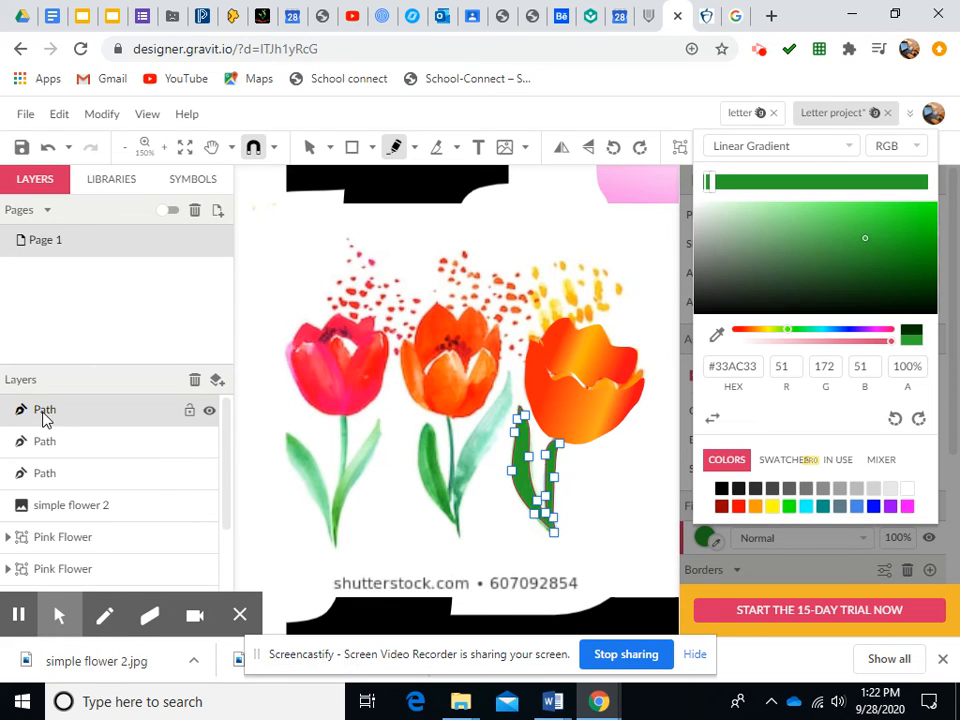
{"action": "key", "text": "Escape"}
{"action": "double_click", "coordinate": [44, 412]}
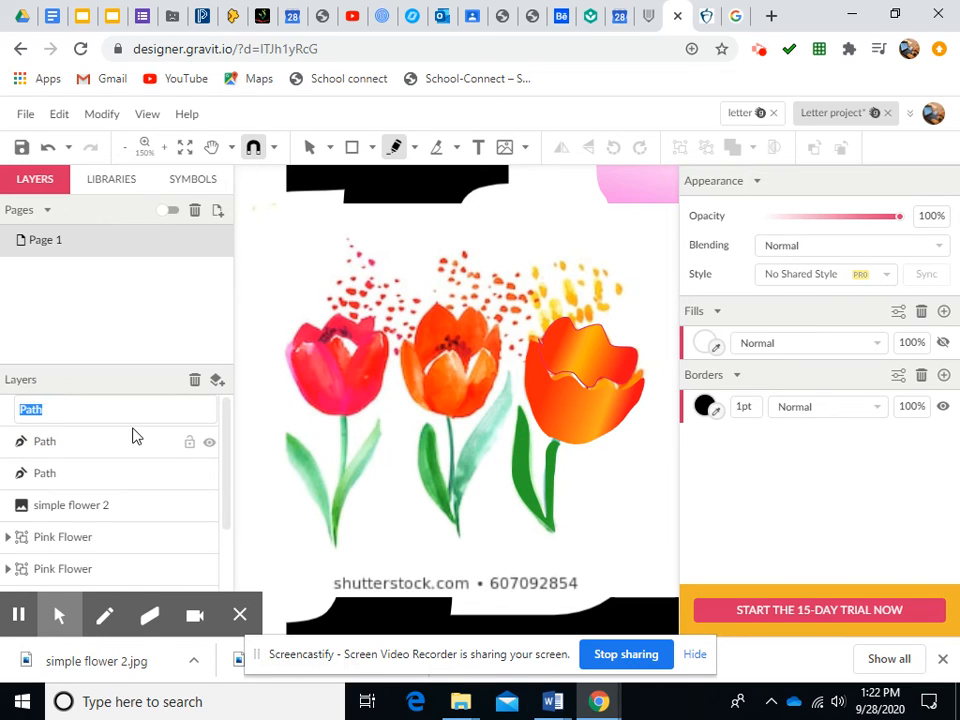
{"action": "type", "text": "Green stem orange flower"}
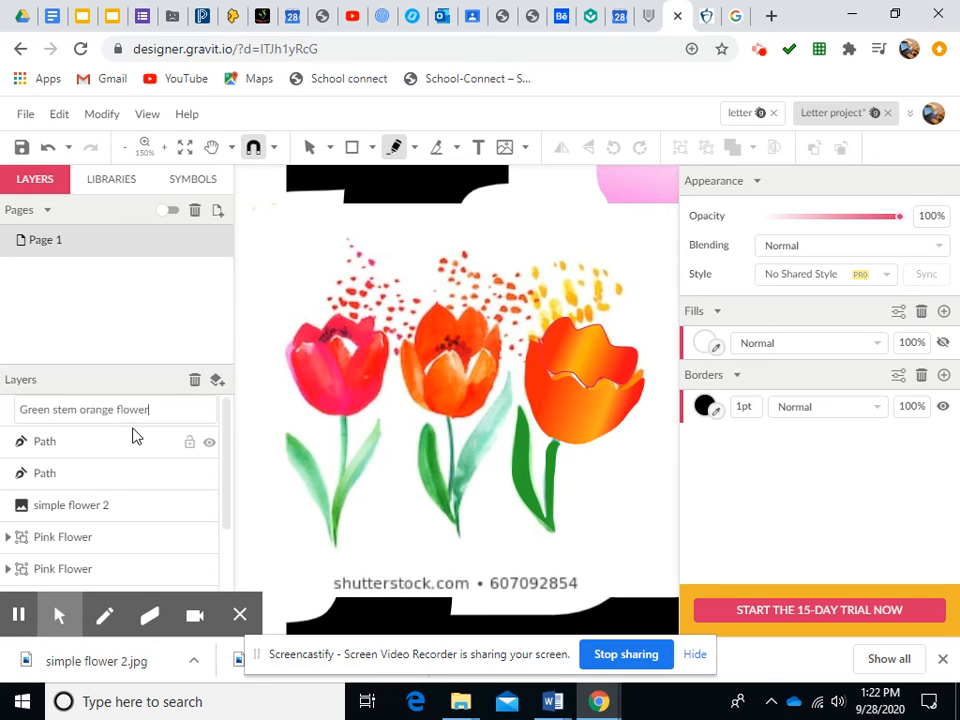
Rename the second path layer to "back of my orange flower"
{"action": "left_click", "coordinate": [38, 441]}
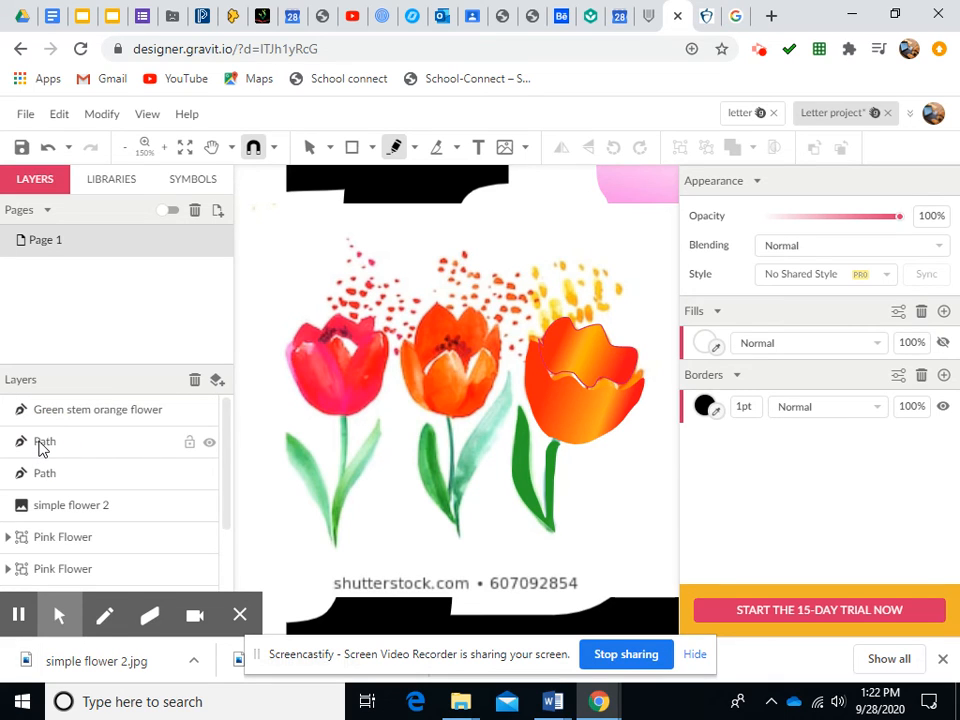
{"action": "double_click", "coordinate": [40, 444]}
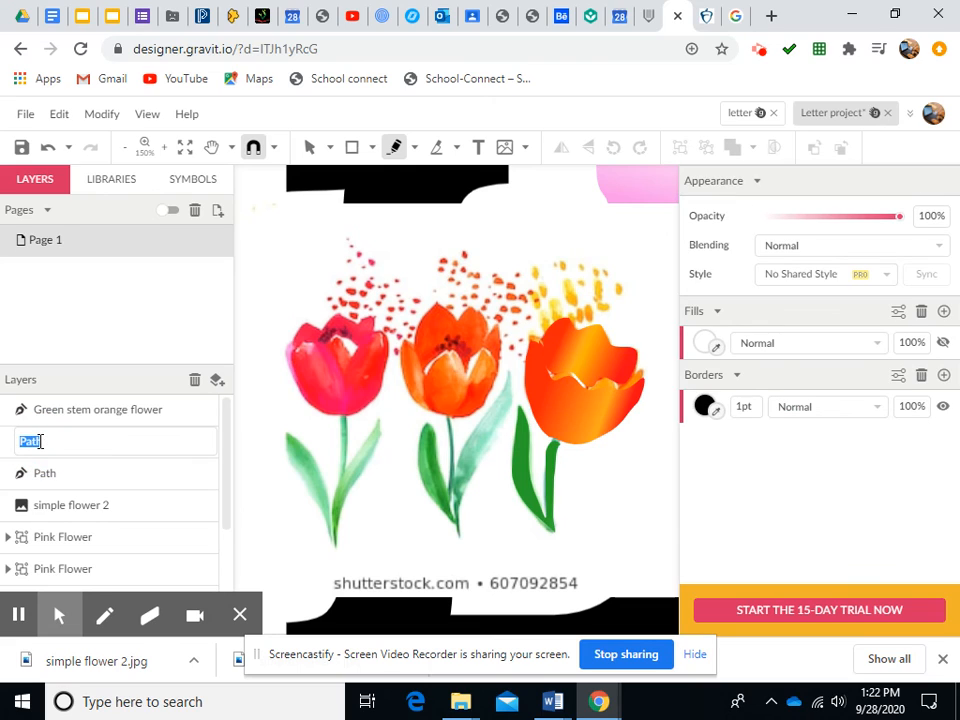
{"action": "type", "text": "back of my orange"}
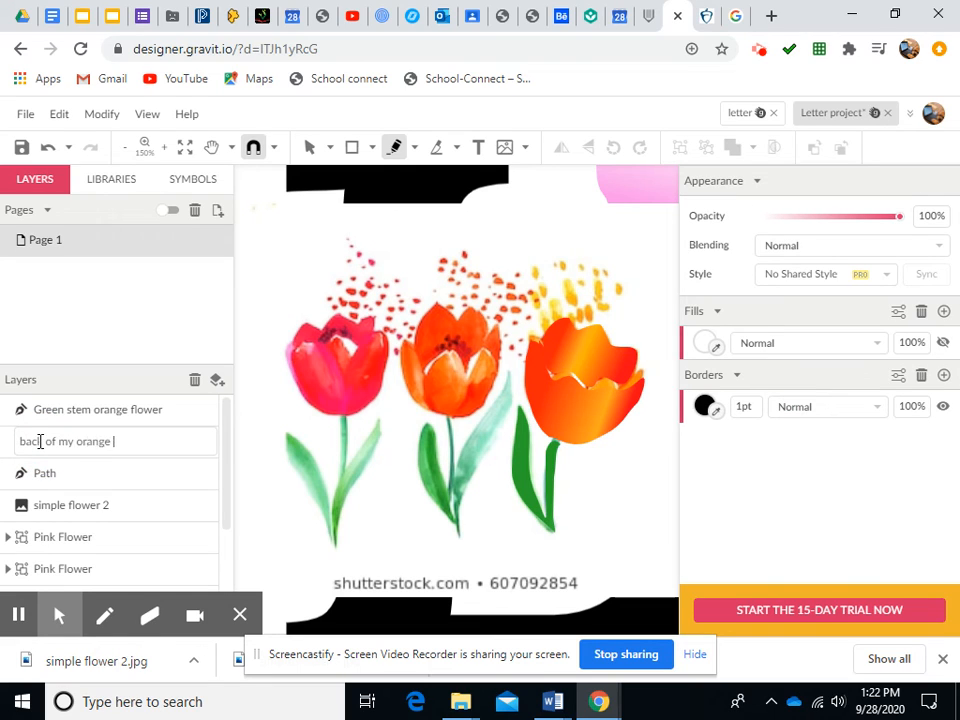
{"action": "type", "text": " flower"}
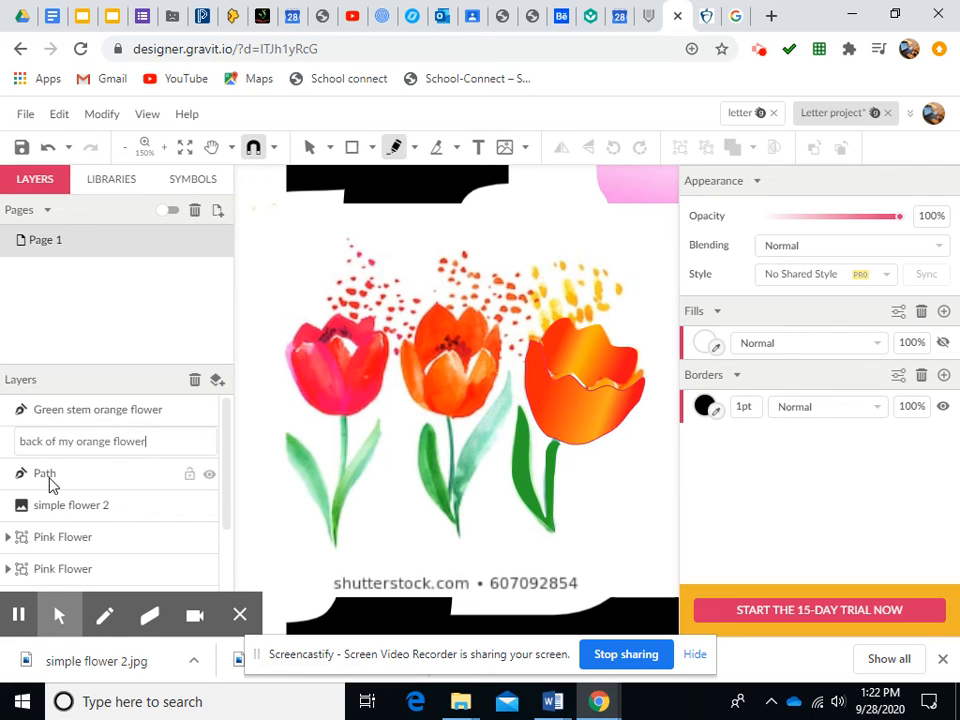
Rename the third path layer to "front of my orange flower"
{"action": "left_click", "coordinate": [49, 483]}
{"action": "left_click", "coordinate": [52, 483]}
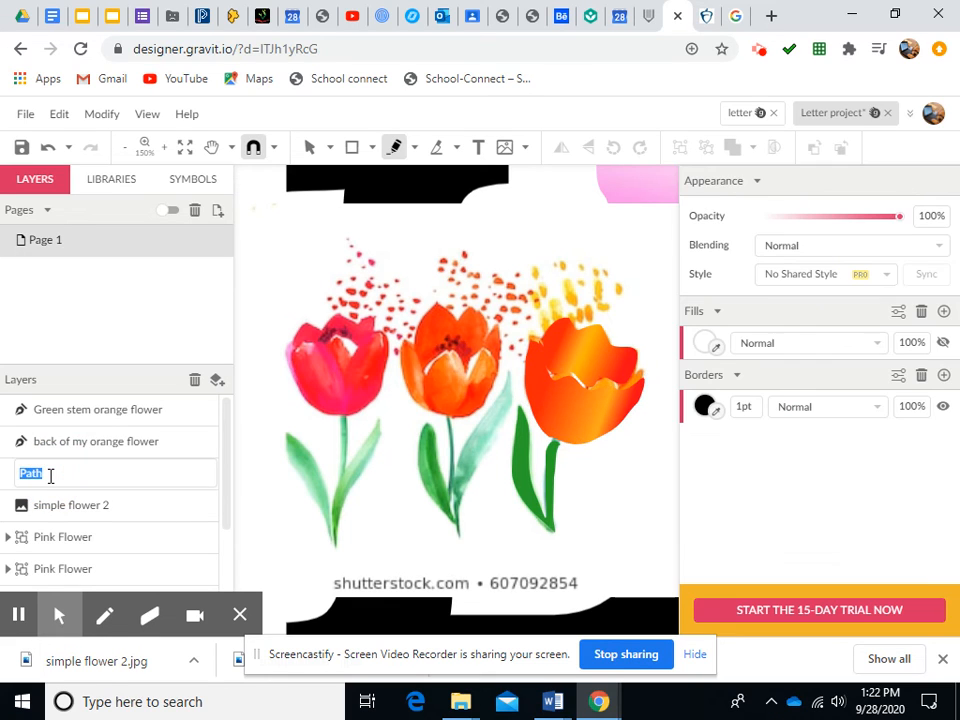
{"action": "type", "text": "front of my orange flower"}
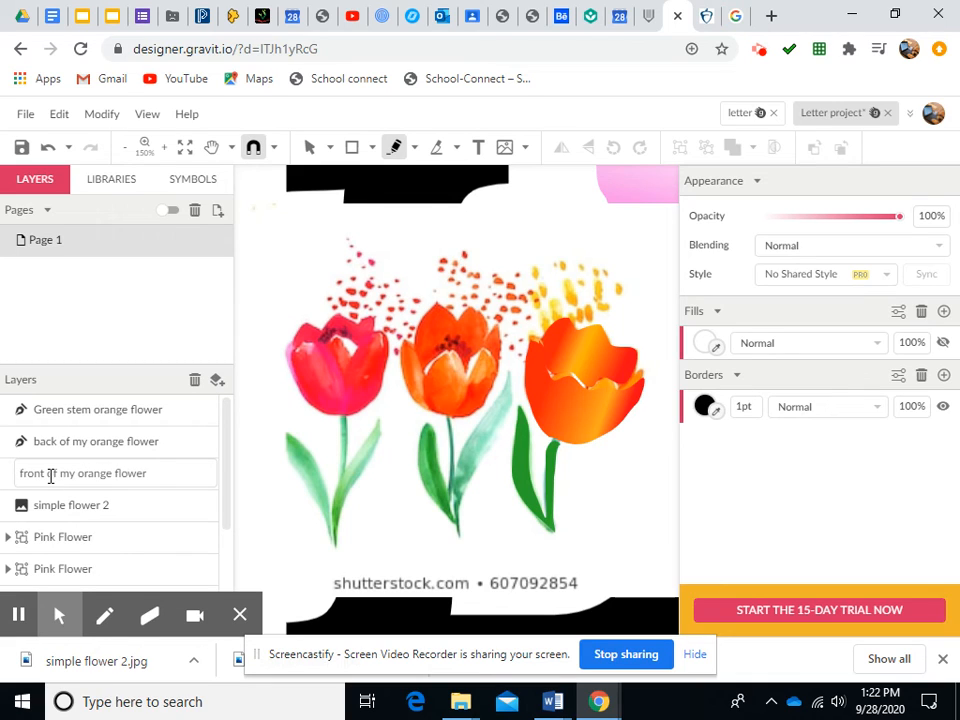
{"action": "left_click", "coordinate": [157, 484]}
{"action": "left_click", "coordinate": [126, 381]}
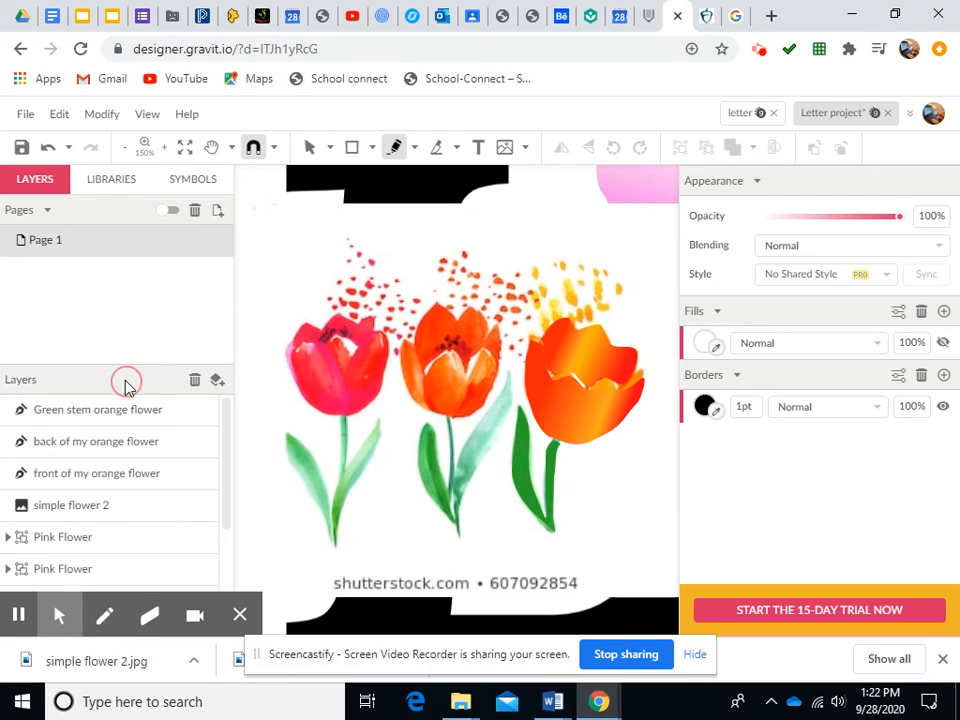
Hide the simple flower 2 tulip image layer
{"action": "left_click", "coordinate": [173, 515]}
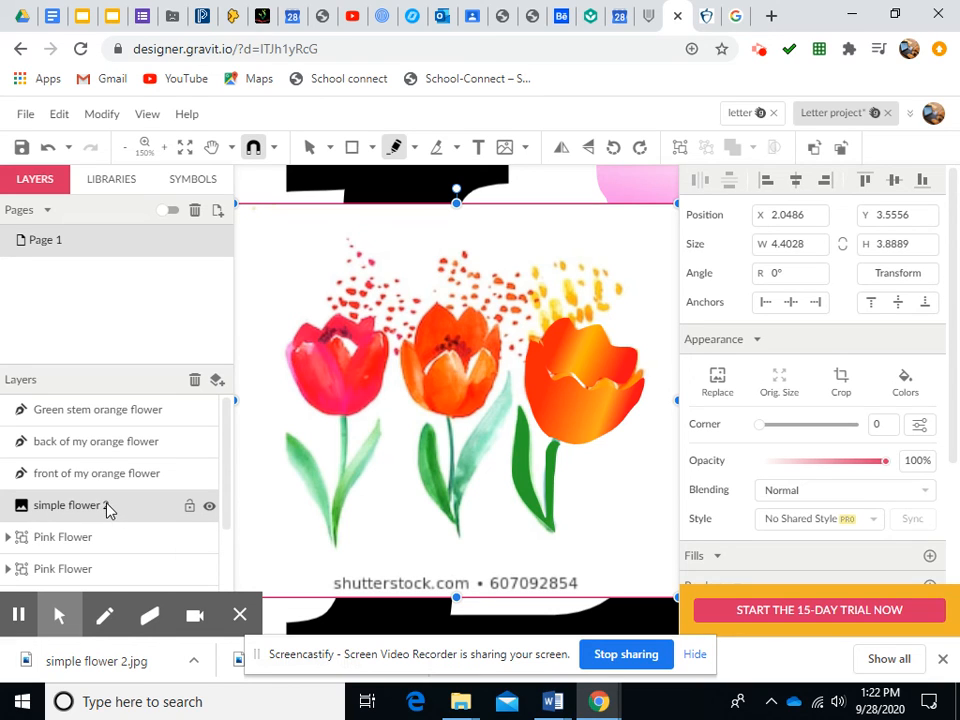
{"action": "left_click", "coordinate": [209, 508]}
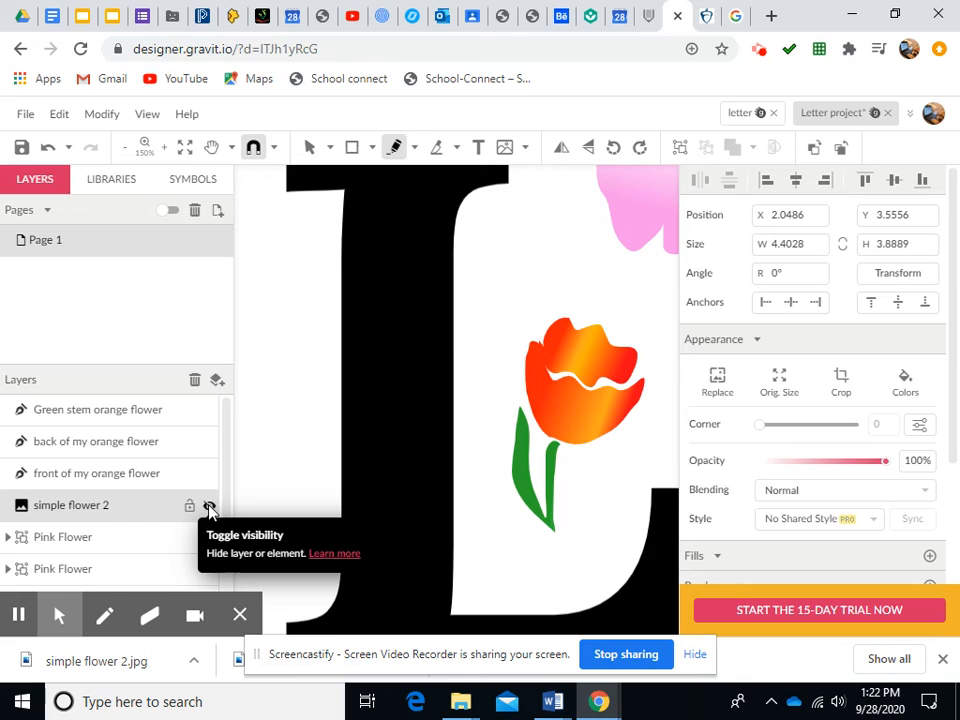
Select the three orange tulip path layers and group them together
{"action": "left_click", "coordinate": [127, 152]}
{"action": "left_click", "coordinate": [127, 152]}
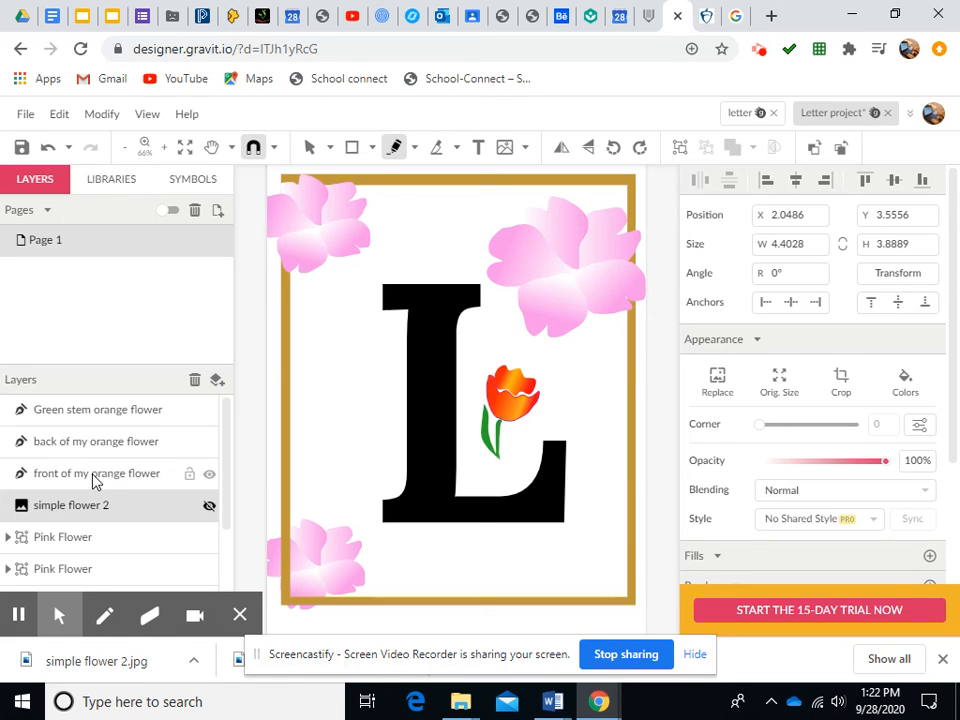
{"action": "left_click", "coordinate": [115, 420]}
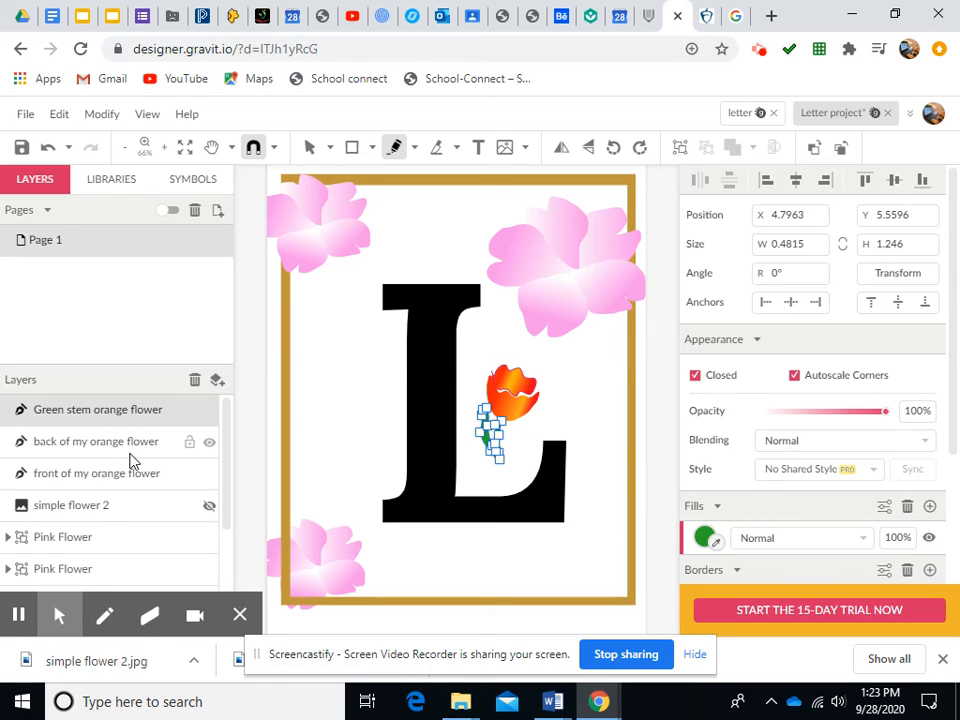
{"action": "left_click", "coordinate": [133, 449], "text": "shift"}
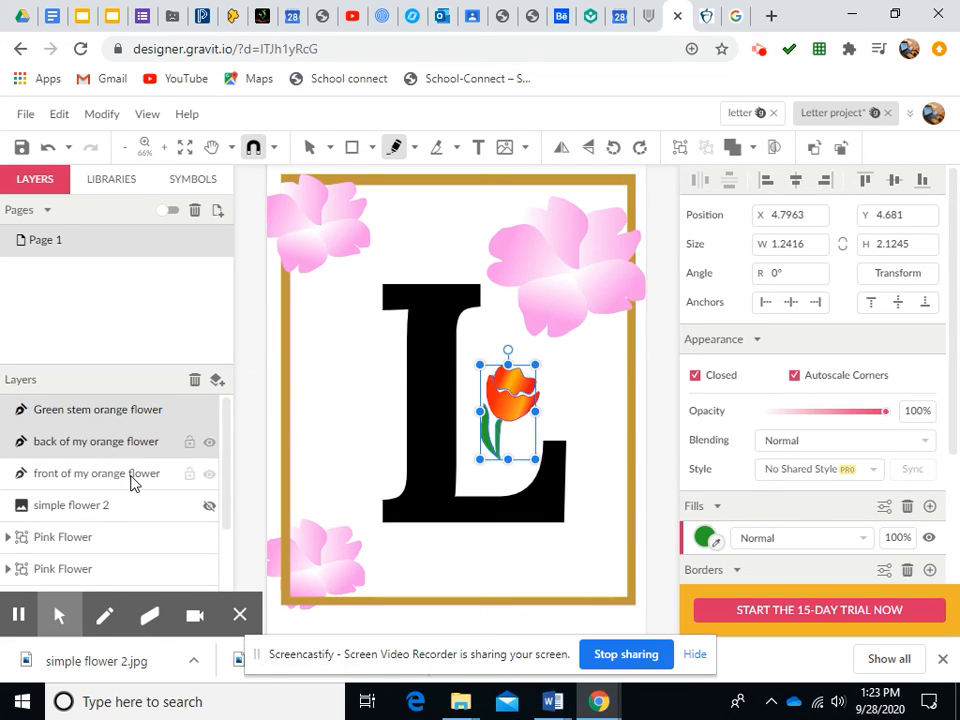
{"action": "left_click", "coordinate": [131, 477], "text": "shift"}
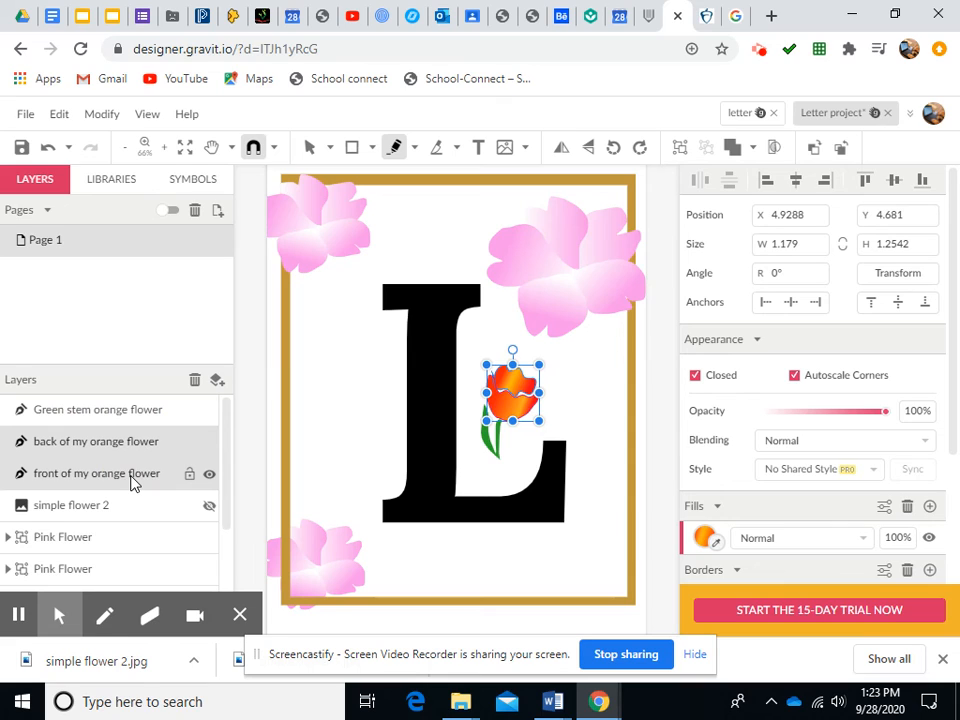
{"action": "left_click", "coordinate": [113, 418], "text": "shift"}
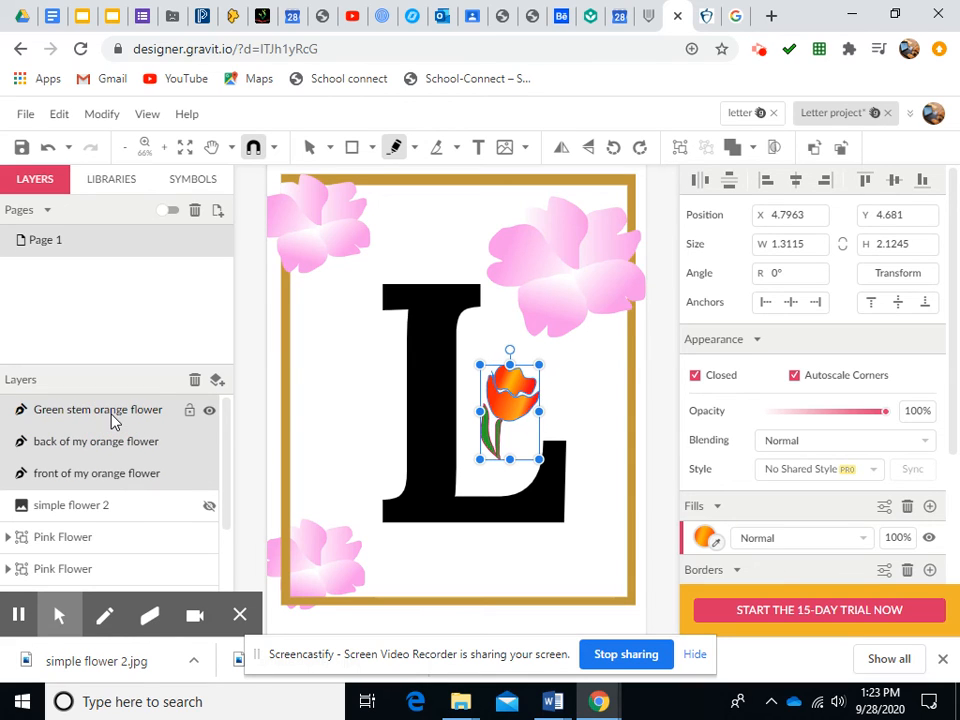
{"action": "left_click", "coordinate": [681, 149]}
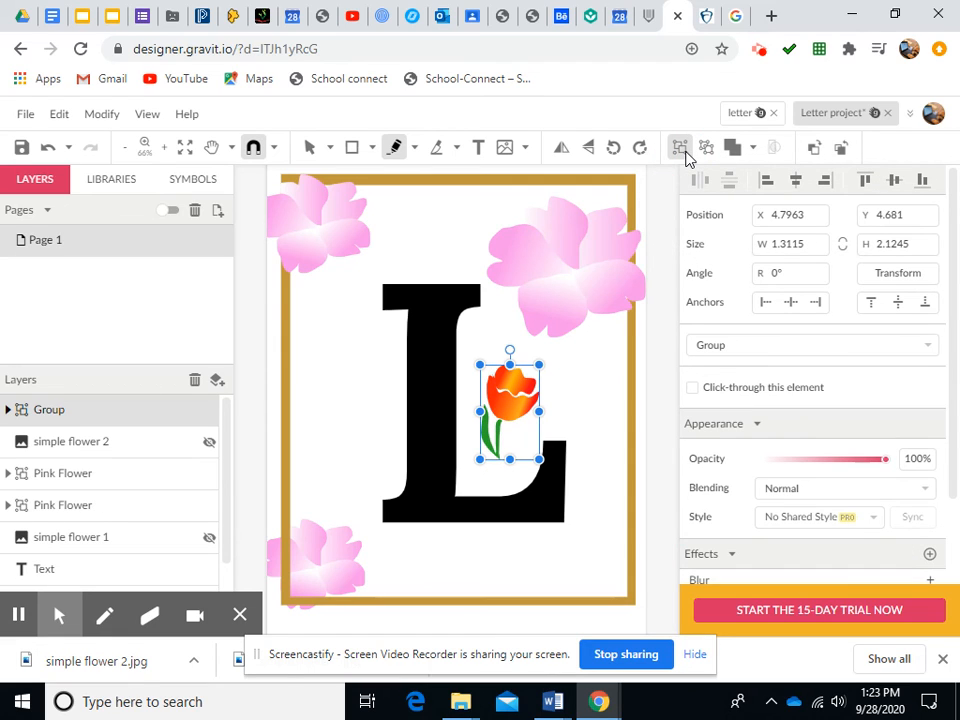
Rename the new group to "Orange flower"
{"action": "double_click", "coordinate": [46, 412]}
{"action": "type", "text": "Orange flower"}
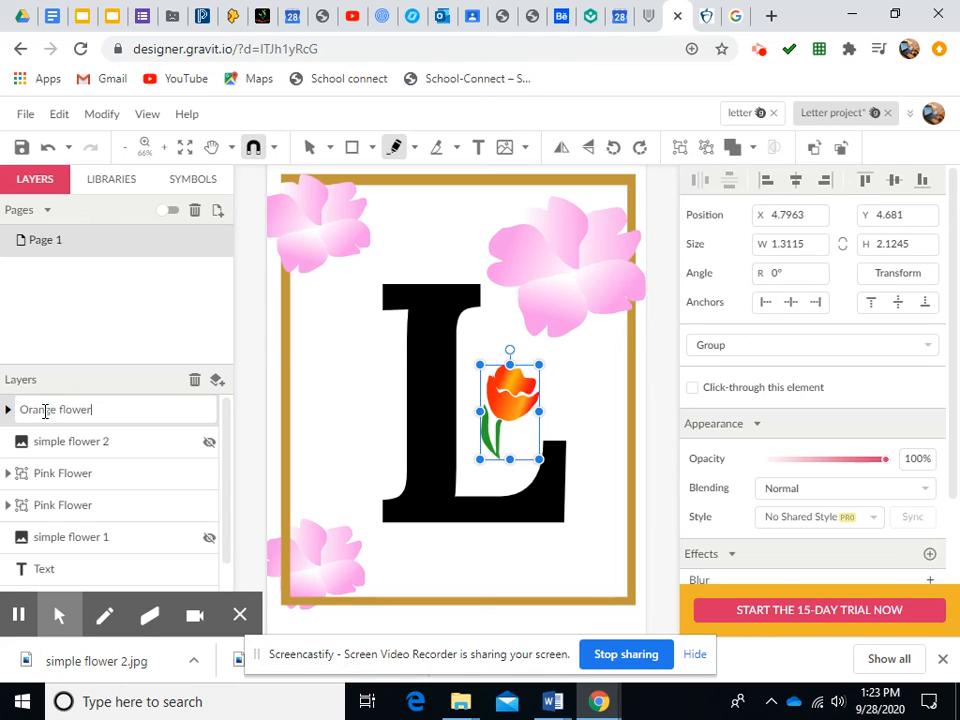
{"action": "key", "text": "Return"}
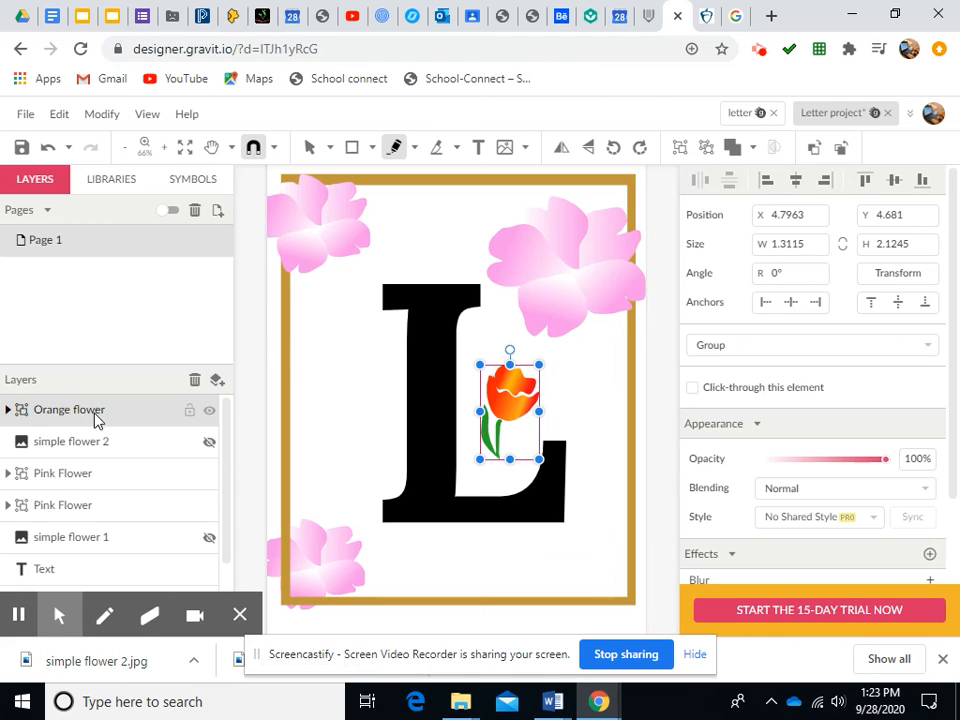
Move the Orange flower group to the left of the letter L's stem and duplicate it
{"action": "left_click", "coordinate": [309, 147]}
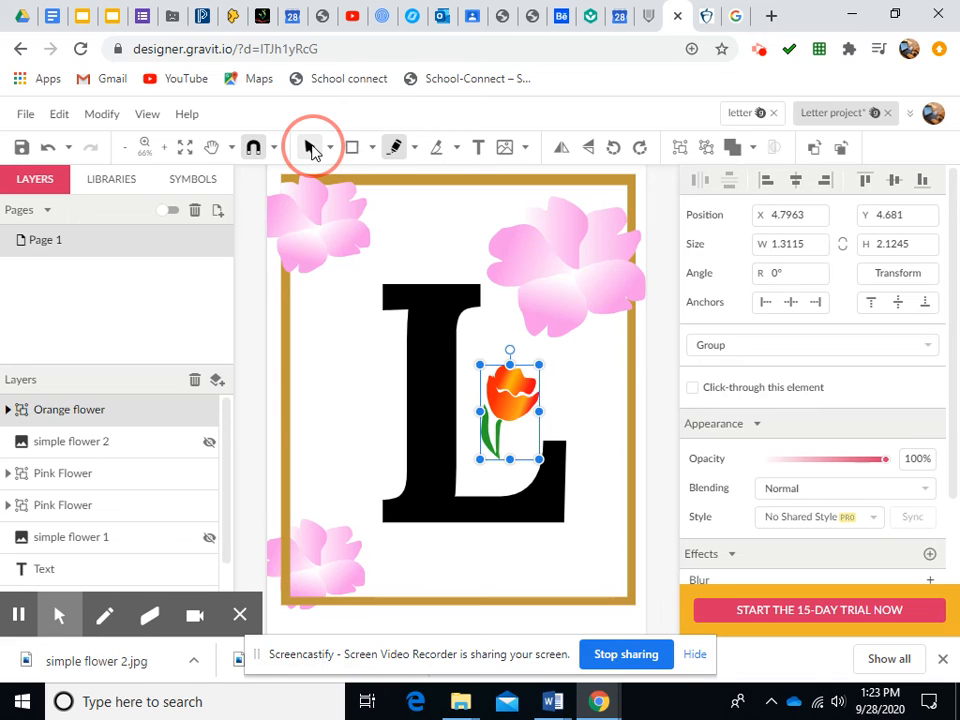
{"action": "left_click_drag", "start_coordinate": [521, 413], "coordinate": [381, 435]}
{"action": "left_click_drag", "start_coordinate": [355, 393], "coordinate": [286, 389]}
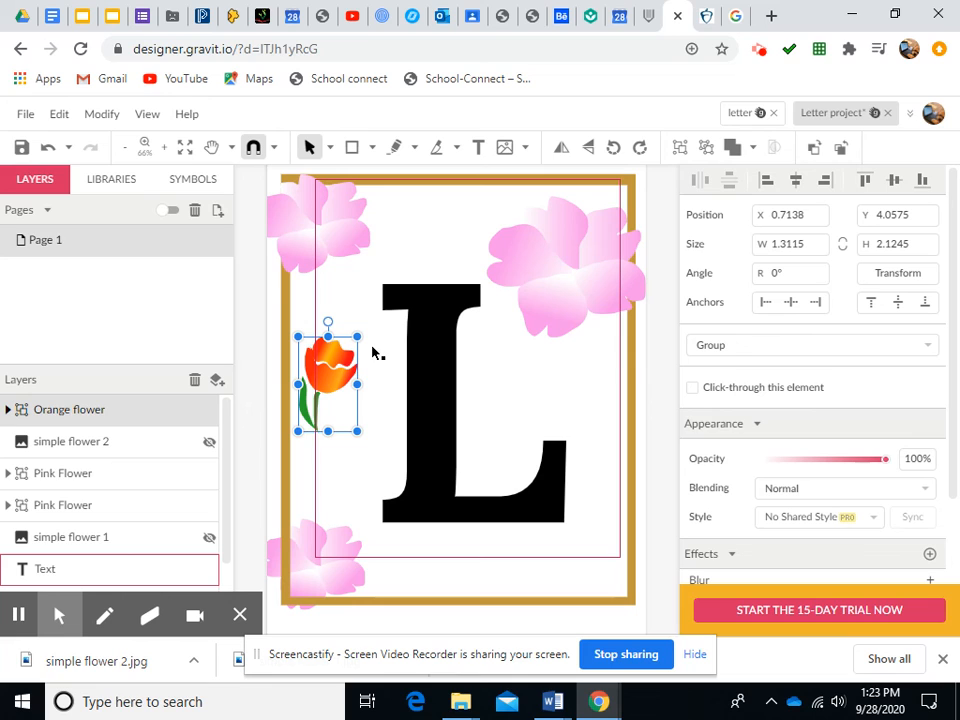
{"action": "key", "text": "ctrl+d"}
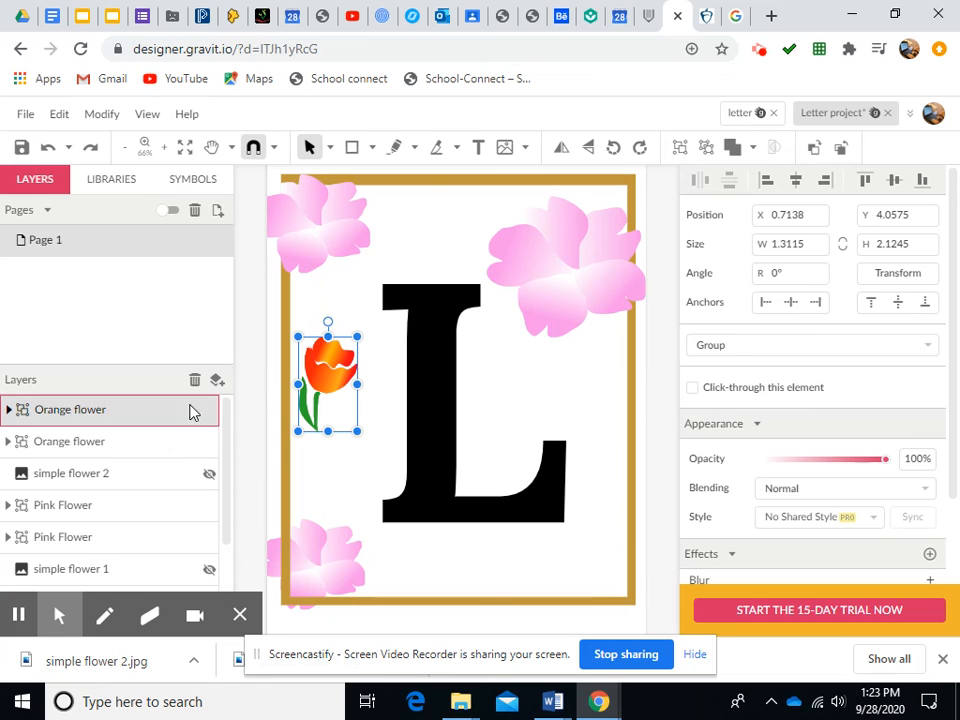
Move the duplicated Orange flower group to the foot of the letter L, rotate it about 14° and enlarge it to about 2.1 × 3.6
{"action": "left_click_drag", "start_coordinate": [354, 388], "coordinate": [604, 418]}
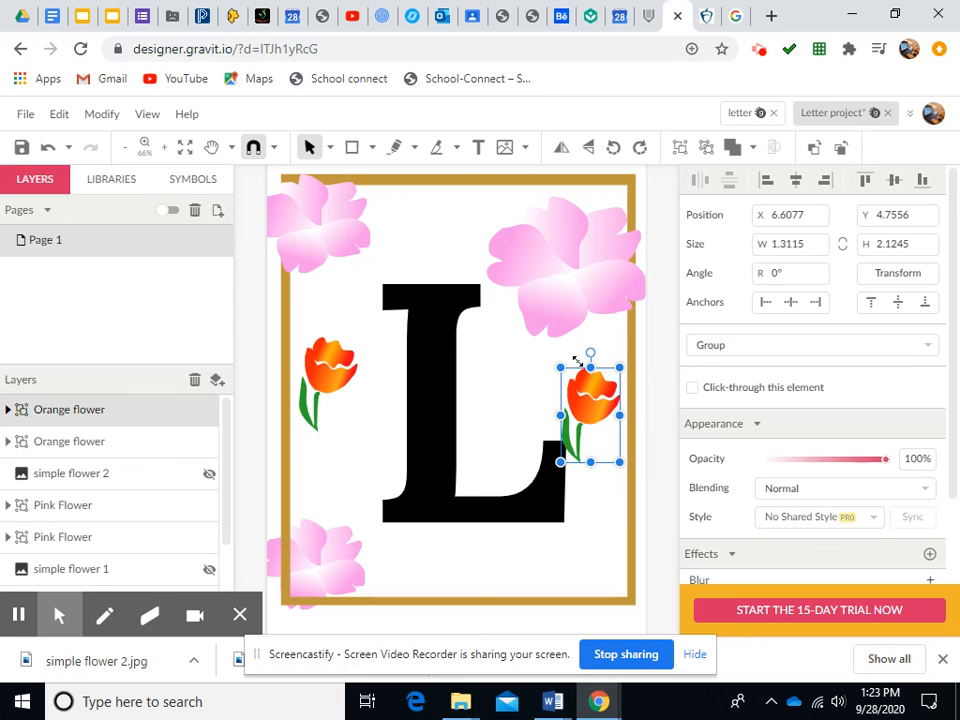
{"action": "left_click_drag", "start_coordinate": [590, 353], "coordinate": [575, 354]}
{"action": "left_click_drag", "start_coordinate": [550, 375], "coordinate": [602, 566]}
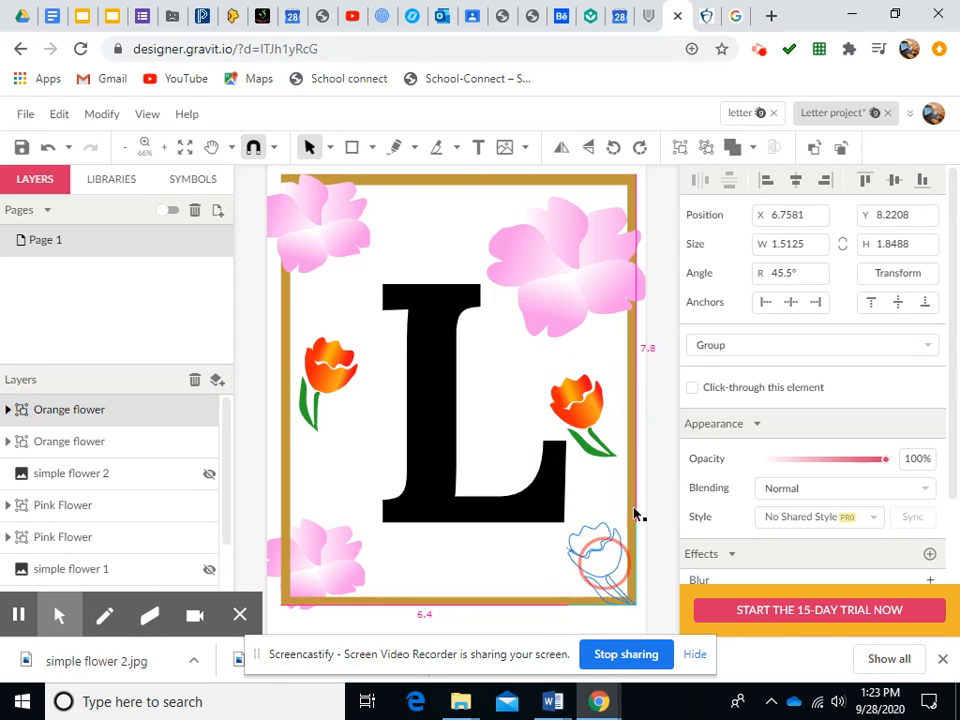
{"action": "left_click_drag", "start_coordinate": [563, 517], "coordinate": [506, 459]}
{"action": "left_click_drag", "start_coordinate": [577, 527], "coordinate": [654, 568]}
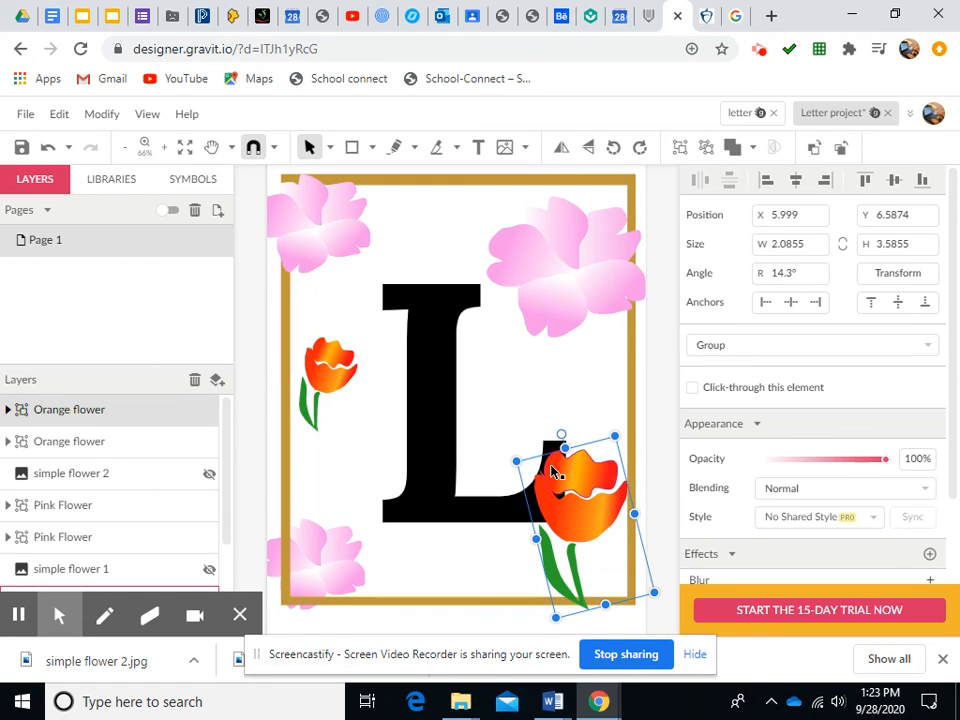
Bring the letter L text to the front, in front of the tulip group
{"action": "left_click", "coordinate": [449, 499]}
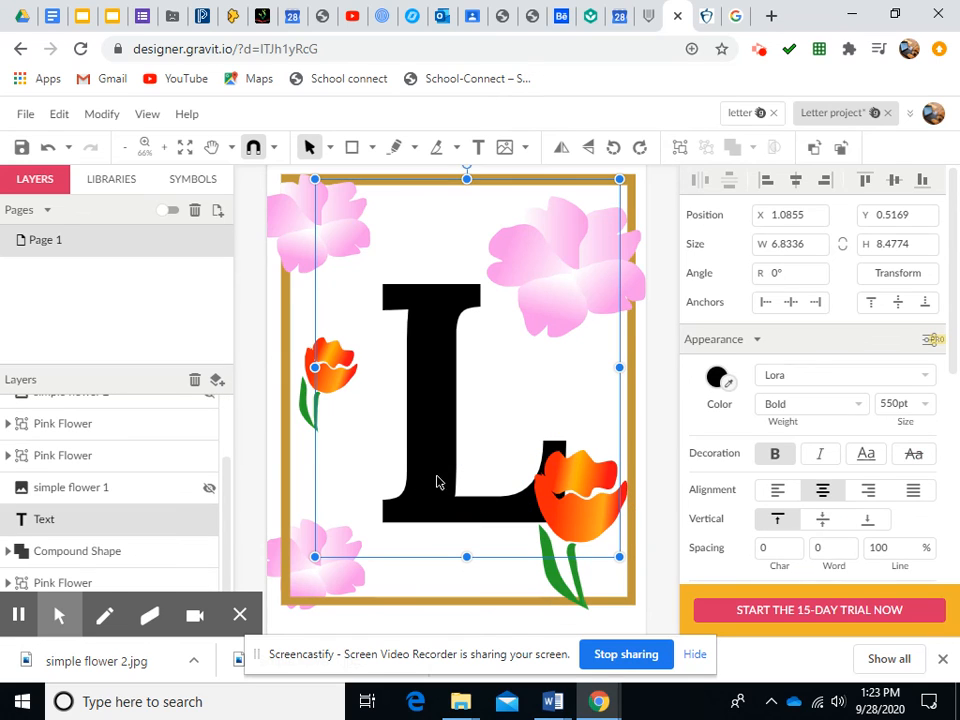
{"action": "left_click", "coordinate": [104, 118]}
{"action": "mouse_move", "coordinate": [139, 150]}
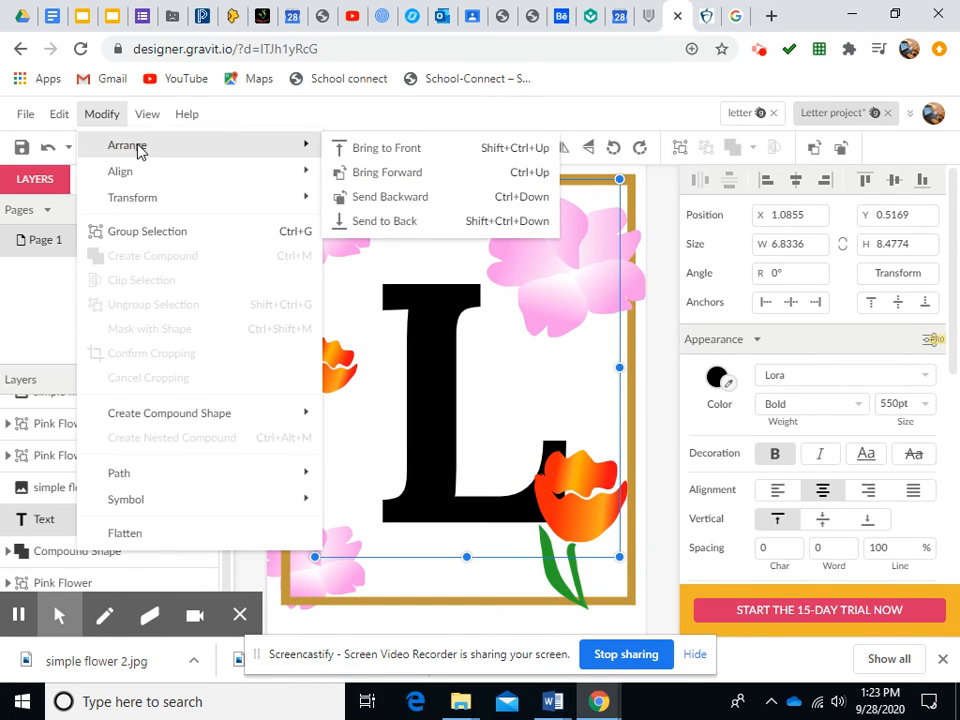
{"action": "left_click", "coordinate": [368, 153]}
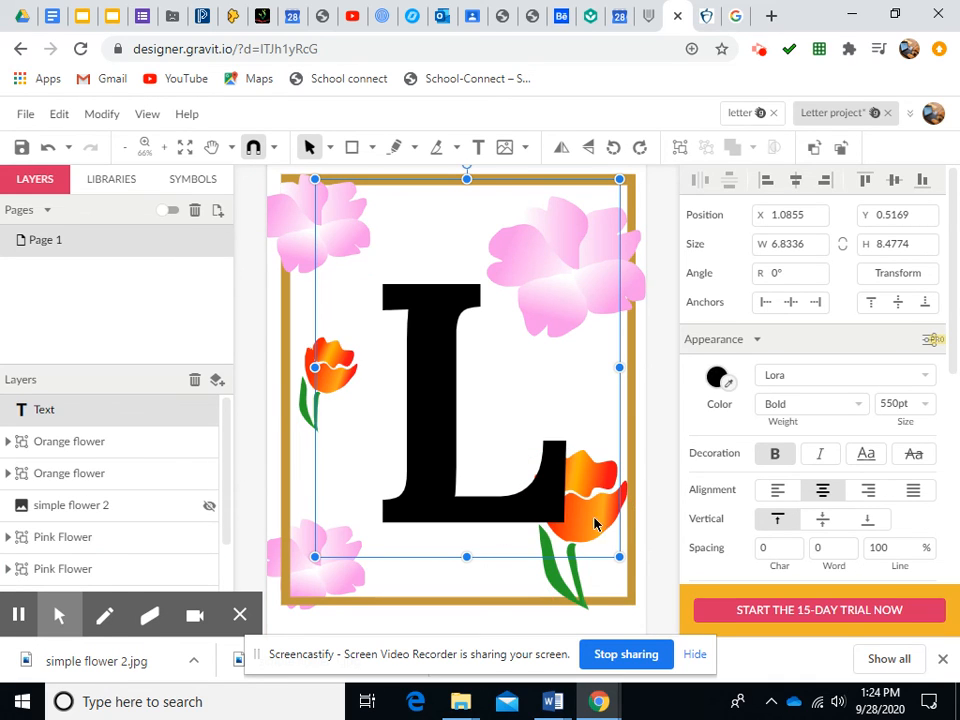
Resize the tulip group behind the L to about 2.3 × 3.5
{"action": "left_click", "coordinate": [580, 597]}
{"action": "left_click_drag", "start_coordinate": [613, 436], "coordinate": [634, 493]}
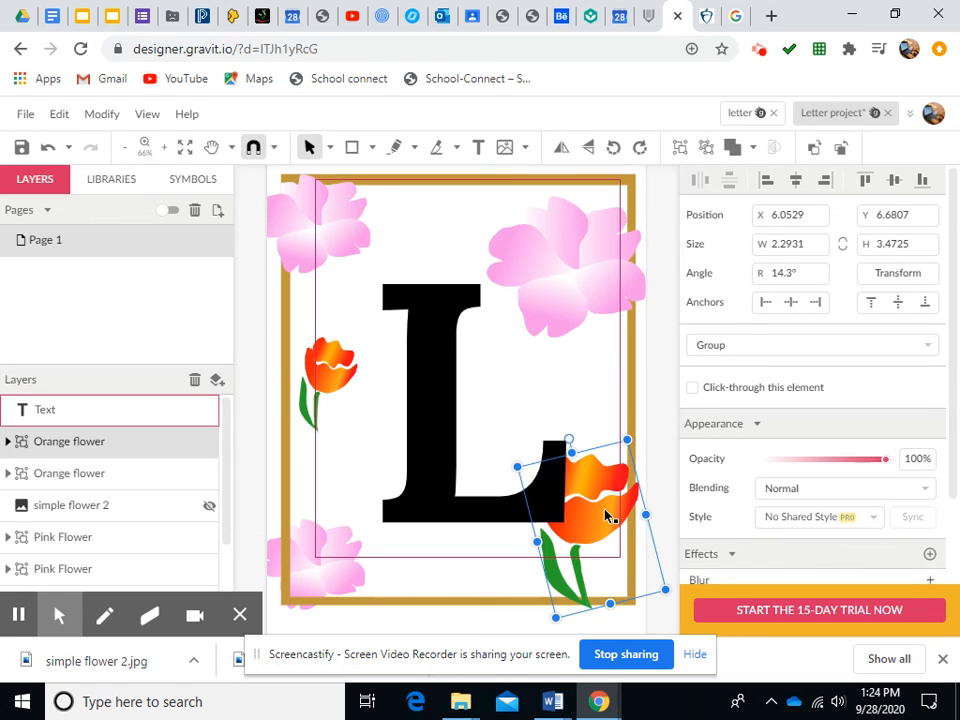